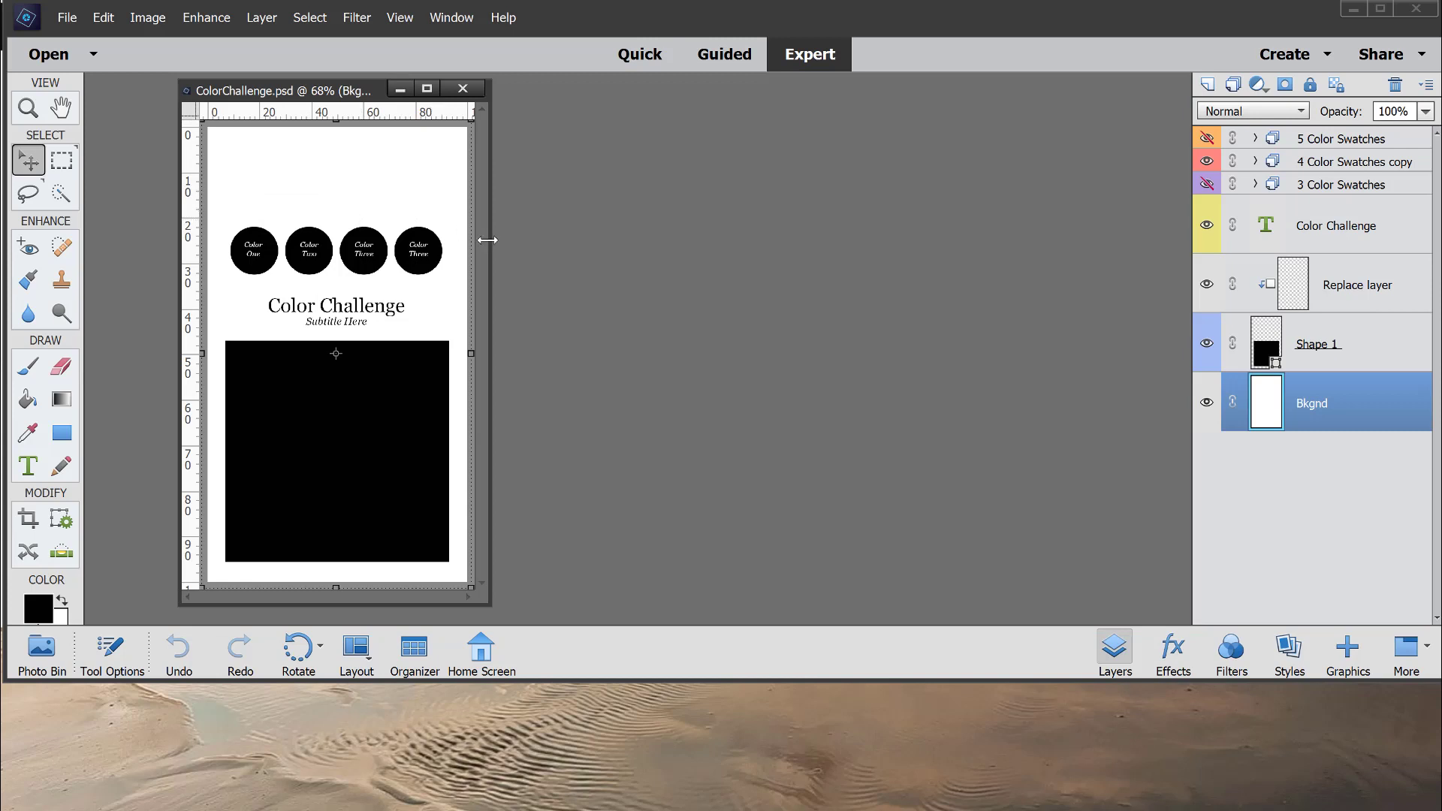
Enlarge and reposition the ColorChallenge.psd window so the whole page shows at actual pixels (100%).
{"action": "left_click_drag", "start_coordinate": [487, 240], "coordinate": [631, 226]}
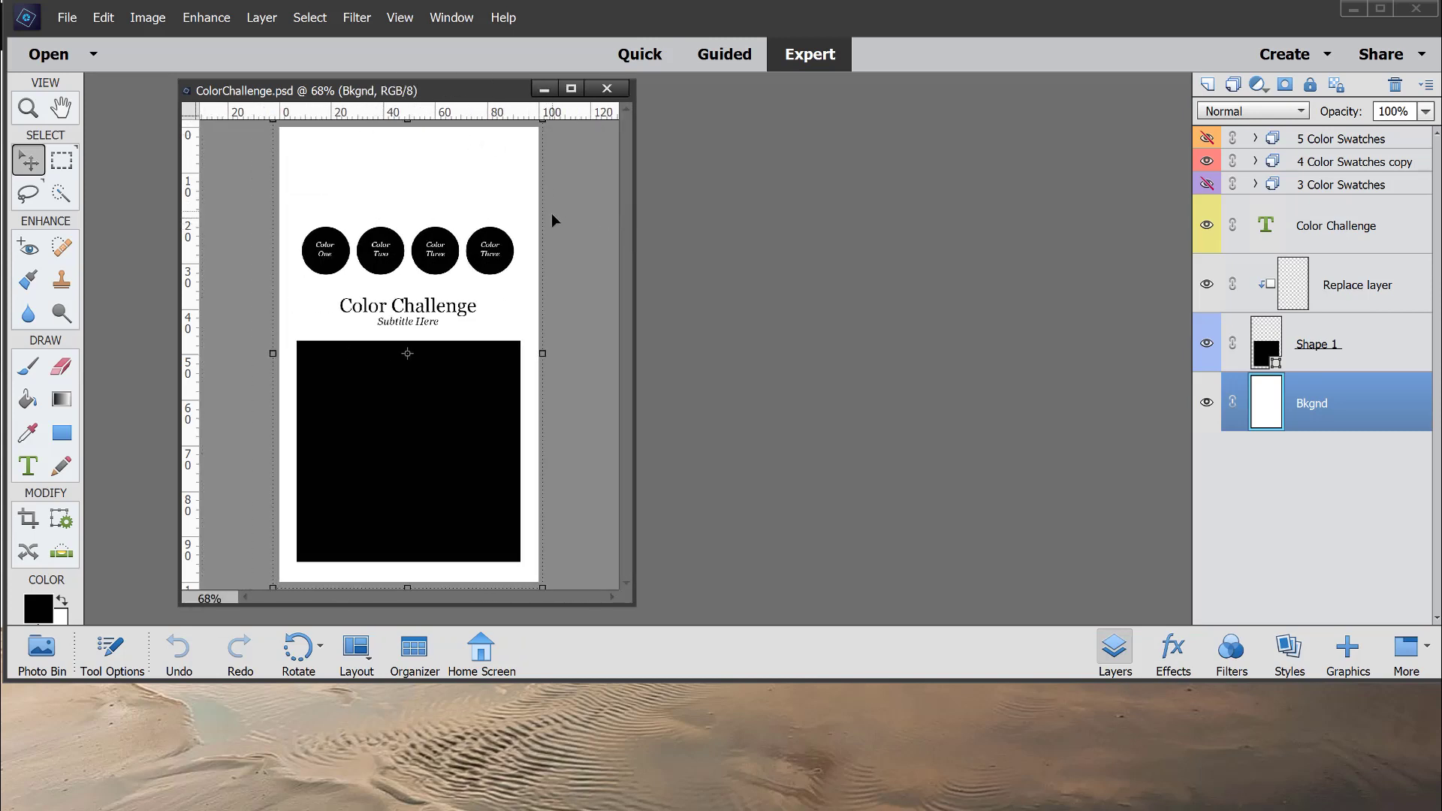
{"action": "left_click_drag", "start_coordinate": [633, 609], "coordinate": [673, 675]}
{"action": "left_click_drag", "start_coordinate": [499, 97], "coordinate": [922, 114]}
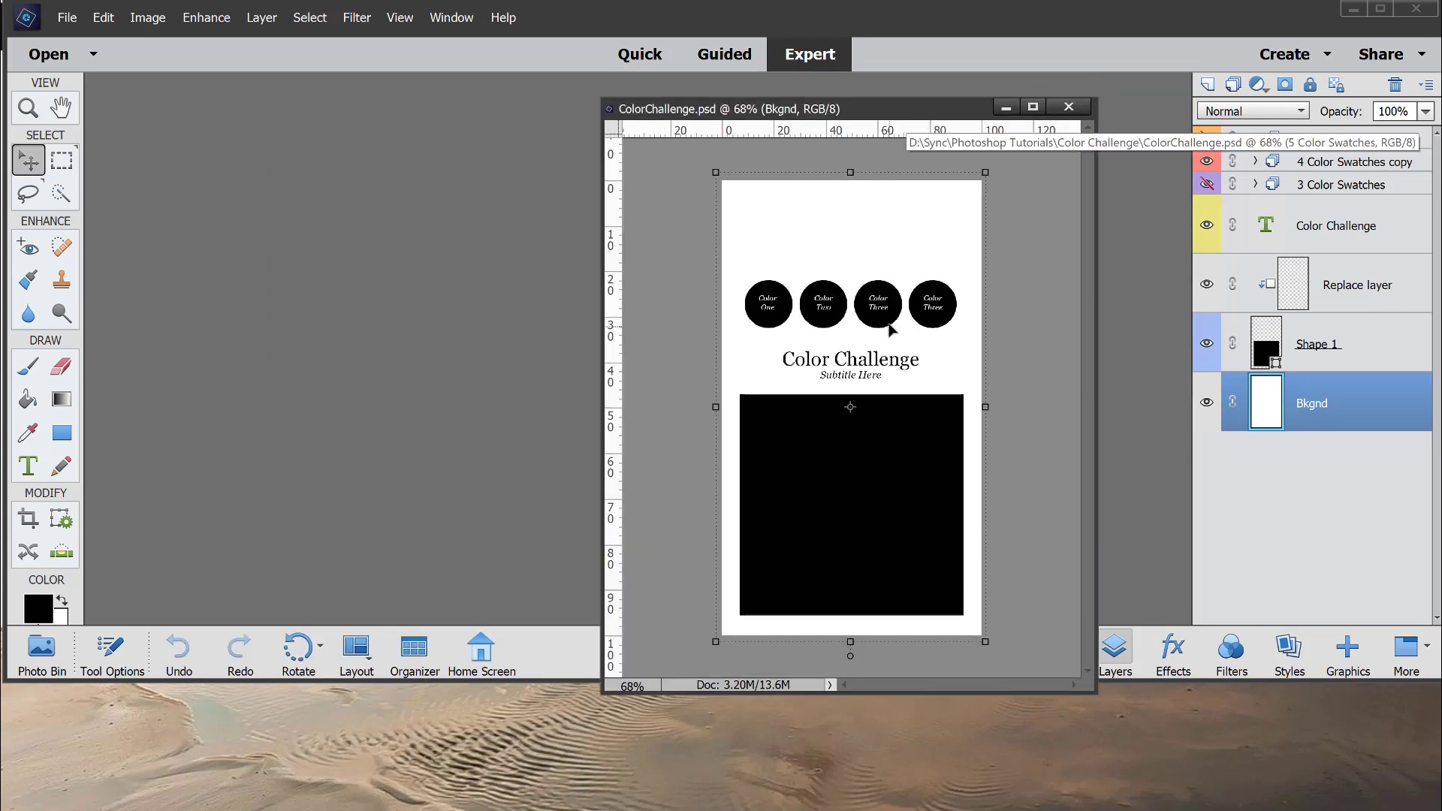
{"action": "left_click", "coordinate": [399, 17]}
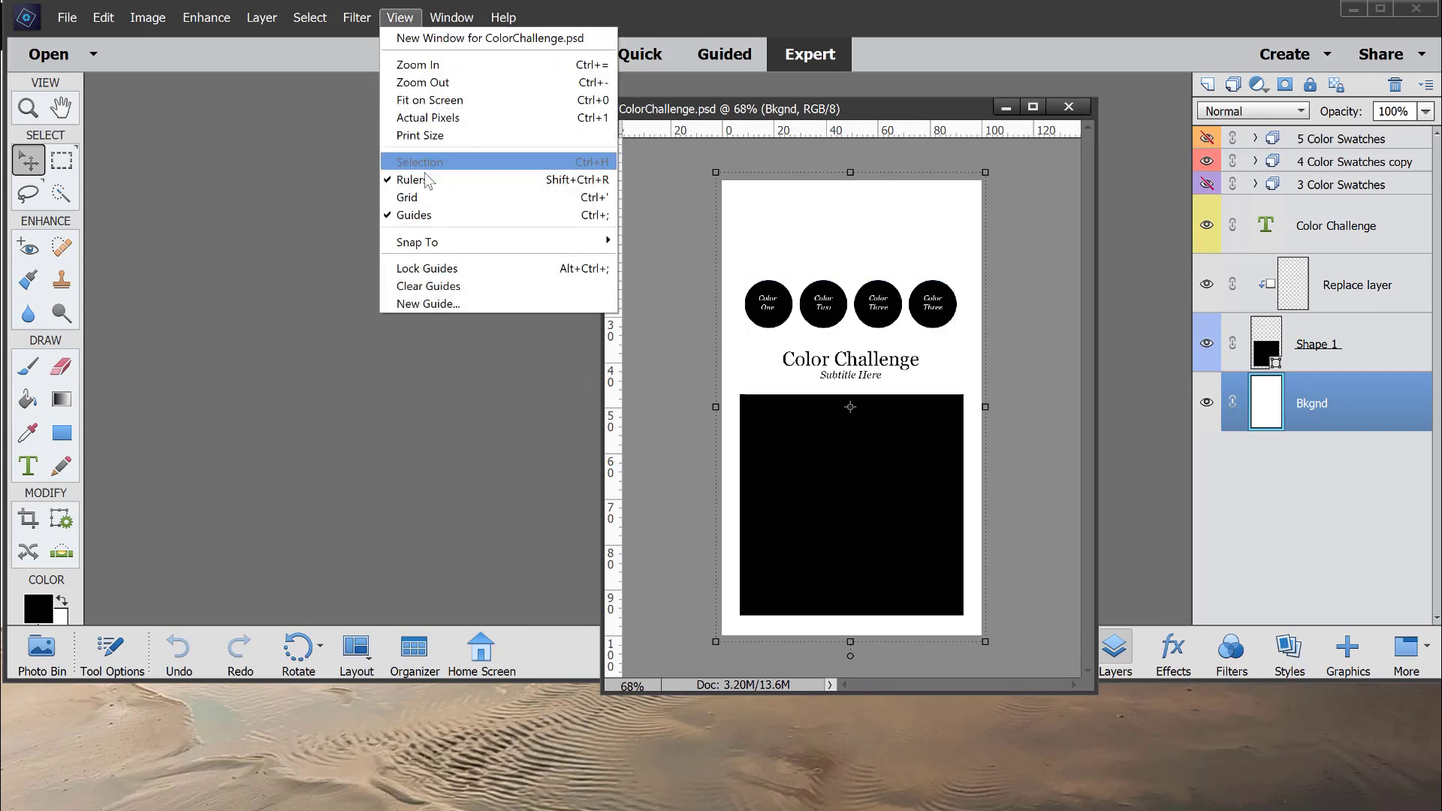
{"action": "left_click", "coordinate": [430, 118]}
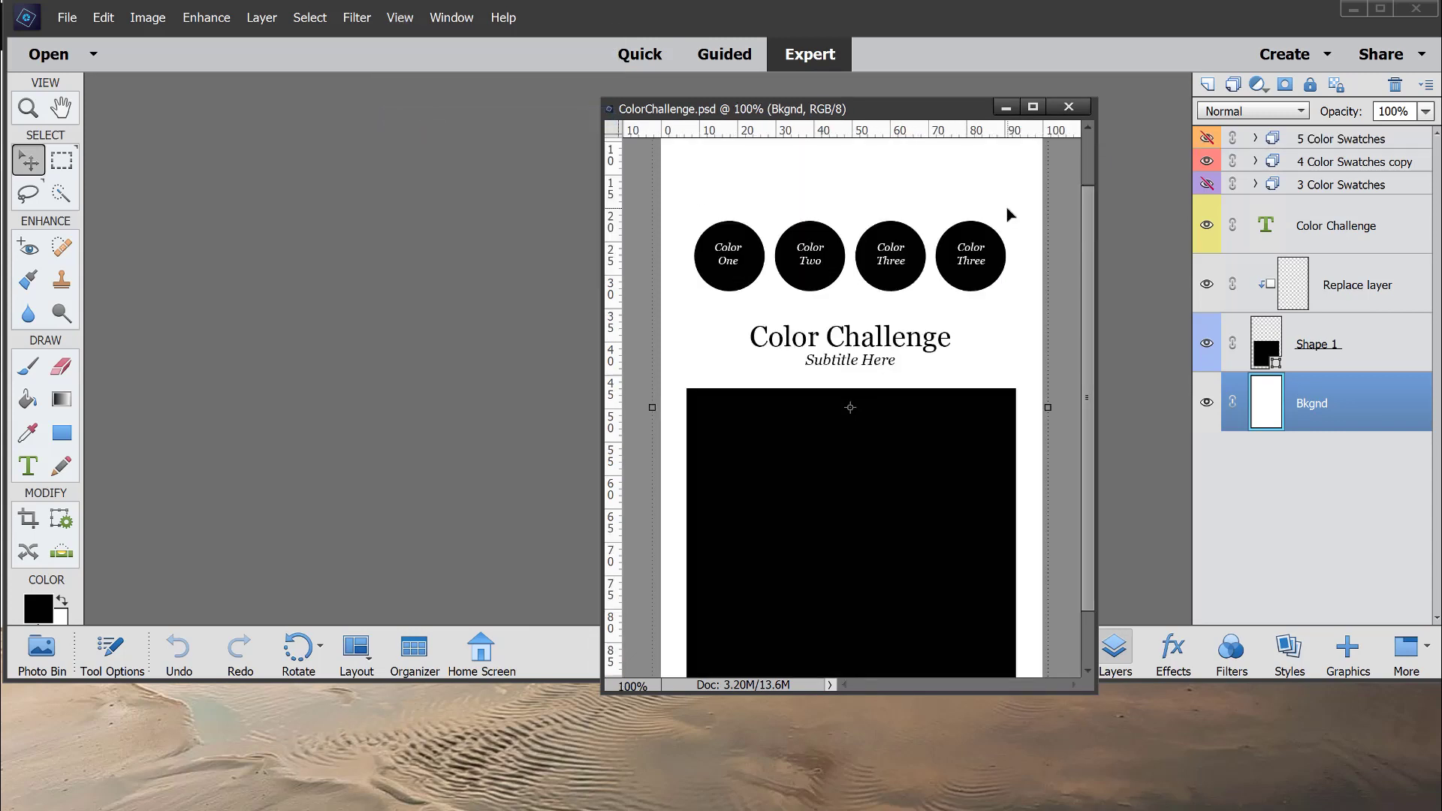
{"action": "left_click_drag", "start_coordinate": [1088, 206], "coordinate": [1082, 143]}
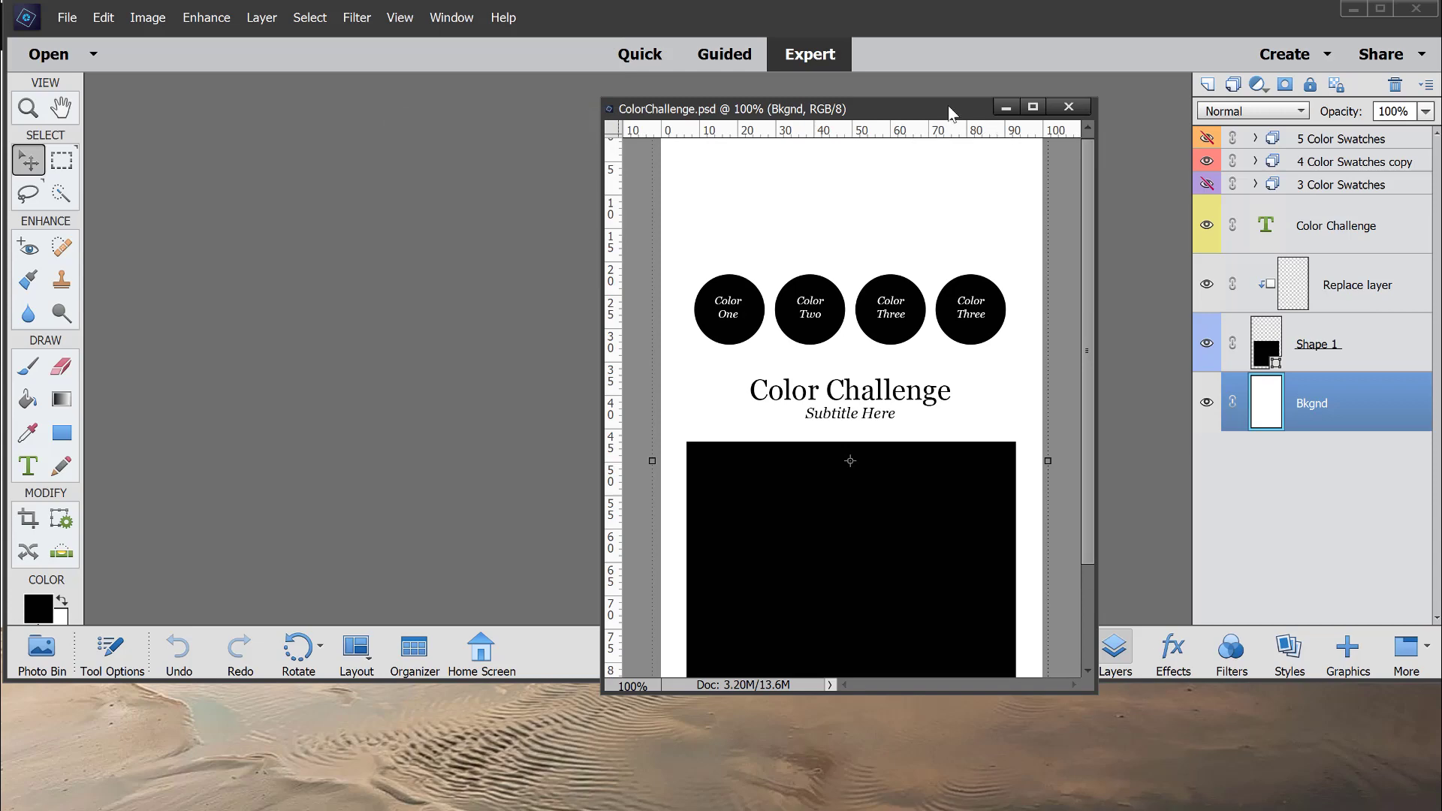
{"action": "left_click_drag", "start_coordinate": [947, 105], "coordinate": [1014, 60]}
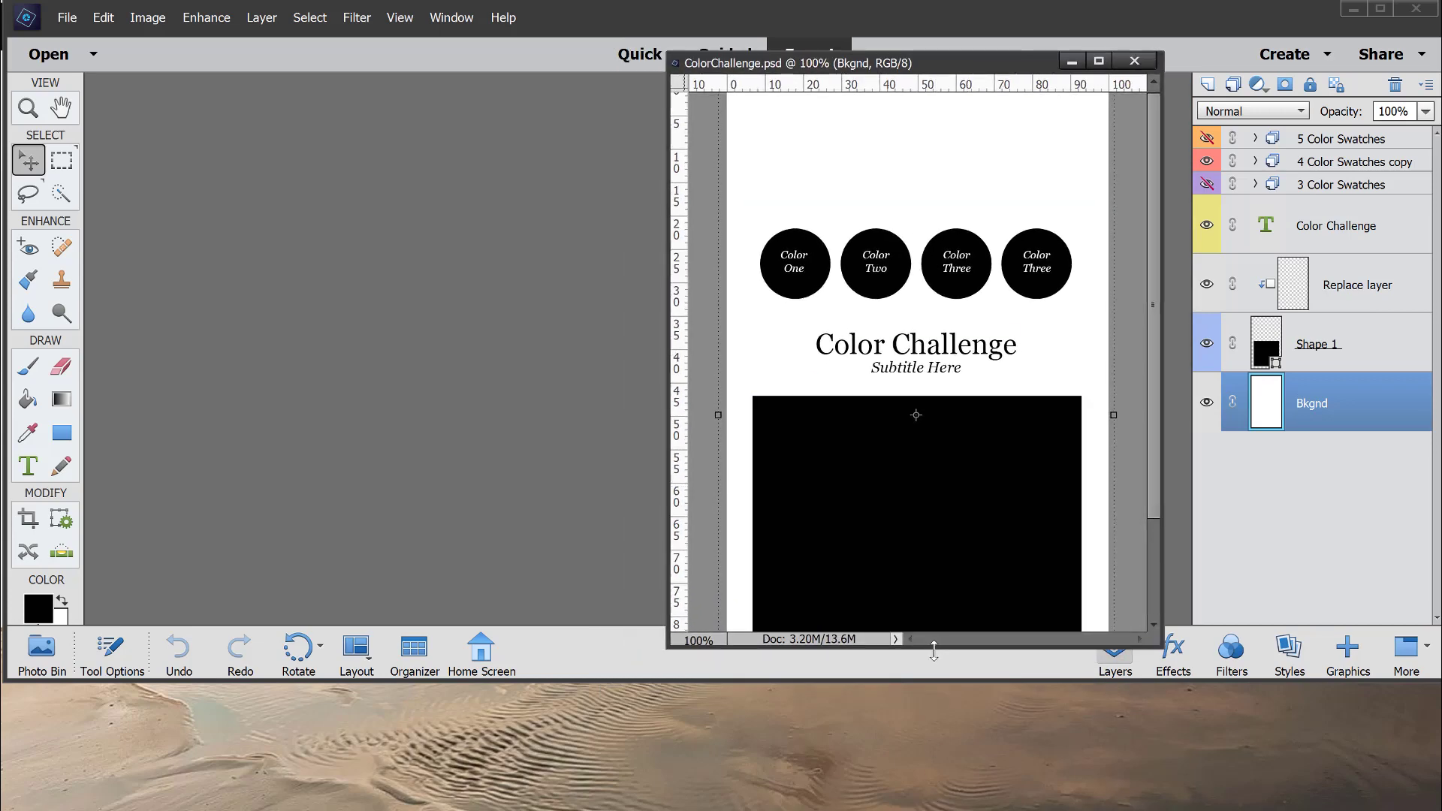
{"action": "left_click_drag", "start_coordinate": [934, 646], "coordinate": [934, 802]}
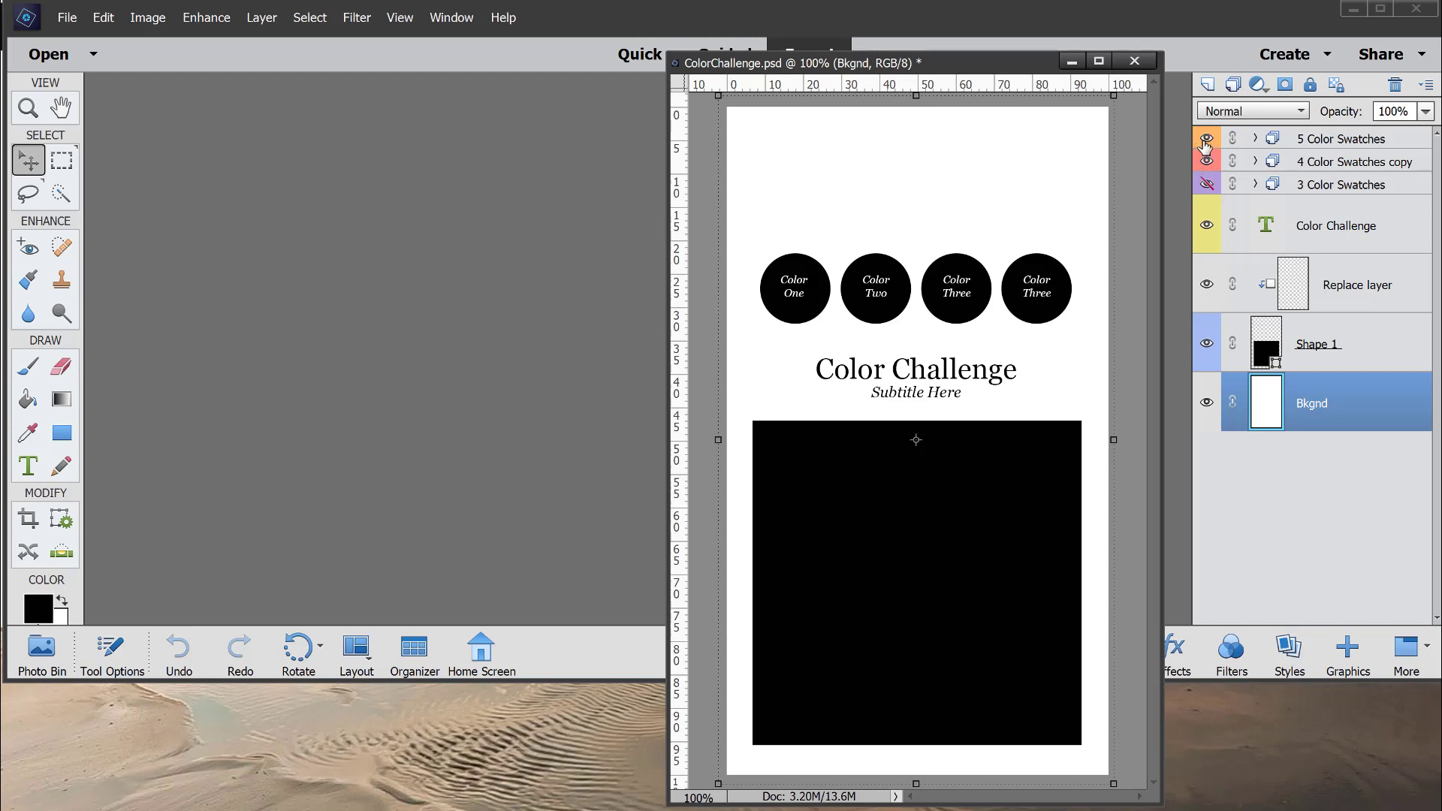
Hide the 5 Color Swatches and 4 Color Swatches copy groups, show the 3 Color Swatches group, and inspect its layers.
{"action": "left_click", "coordinate": [1207, 162]}
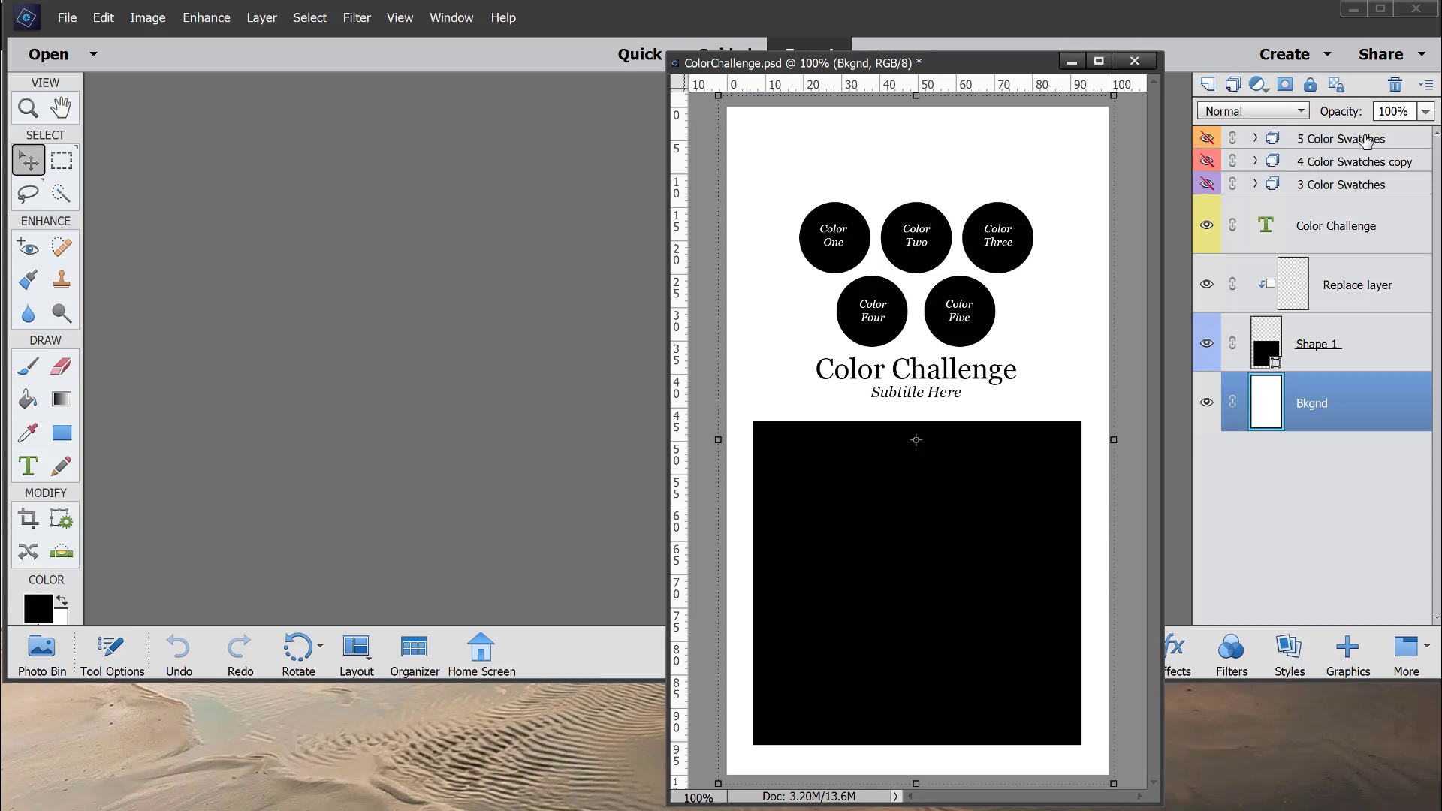
{"action": "left_click", "coordinate": [1207, 184]}
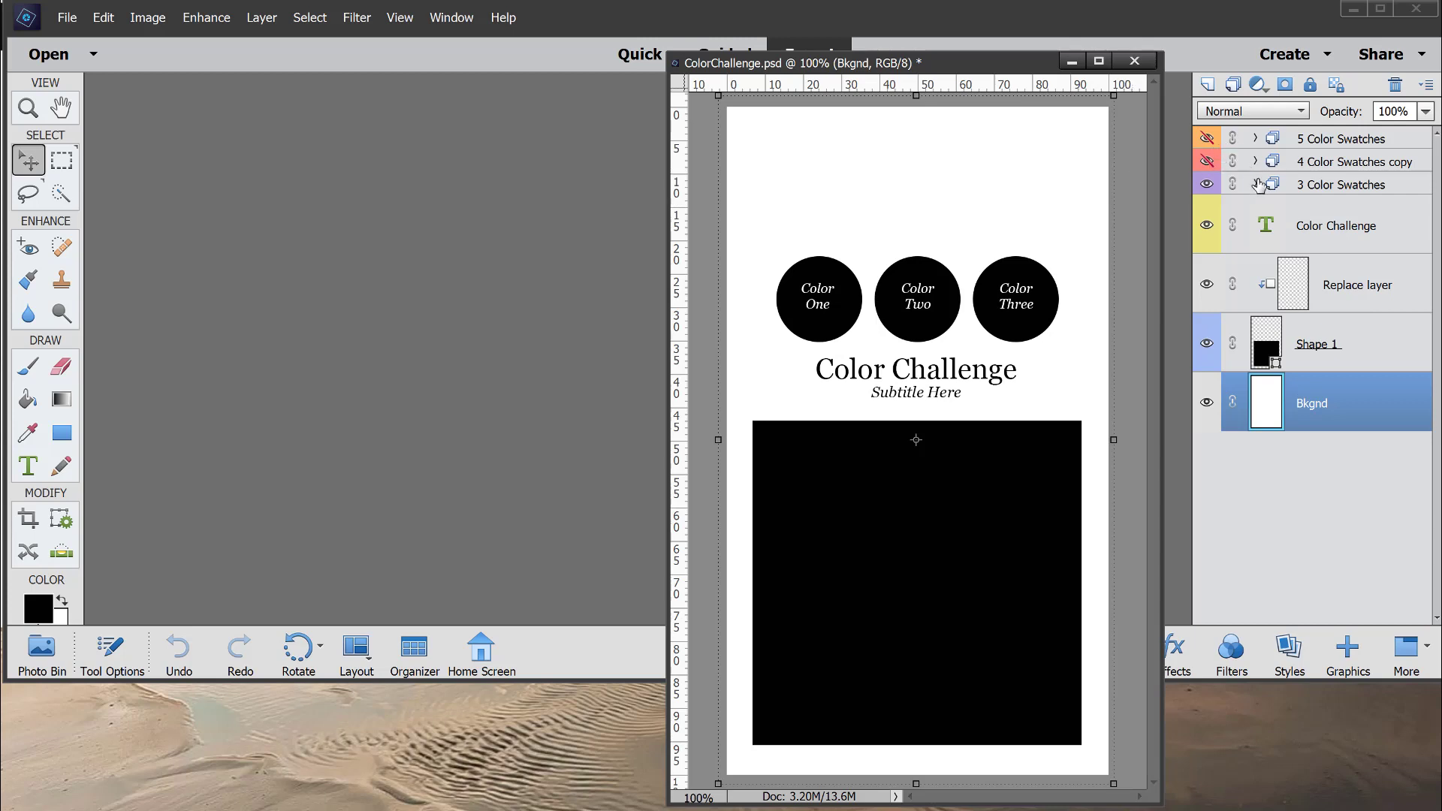
{"action": "left_click", "coordinate": [1320, 188]}
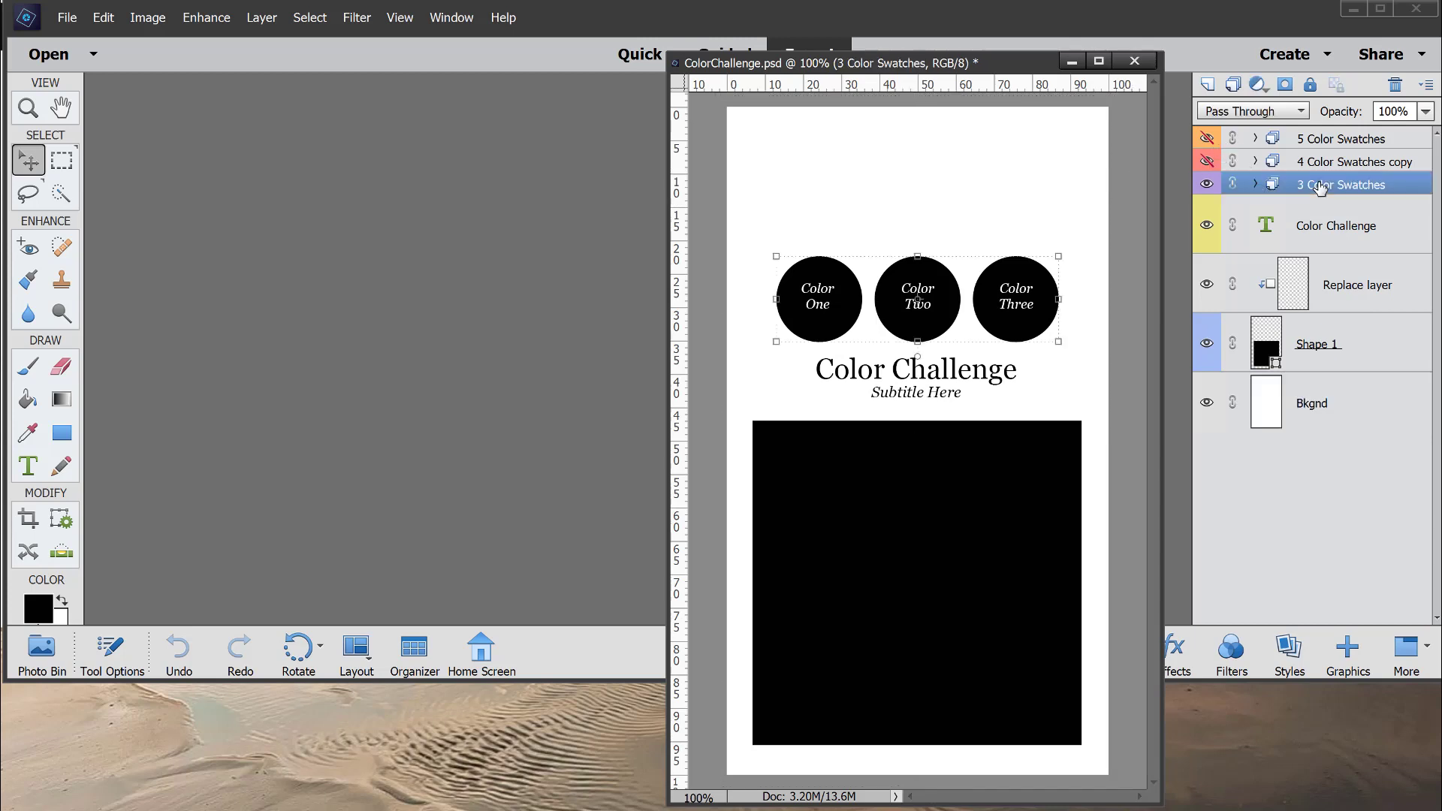
{"action": "left_click", "coordinate": [1255, 188]}
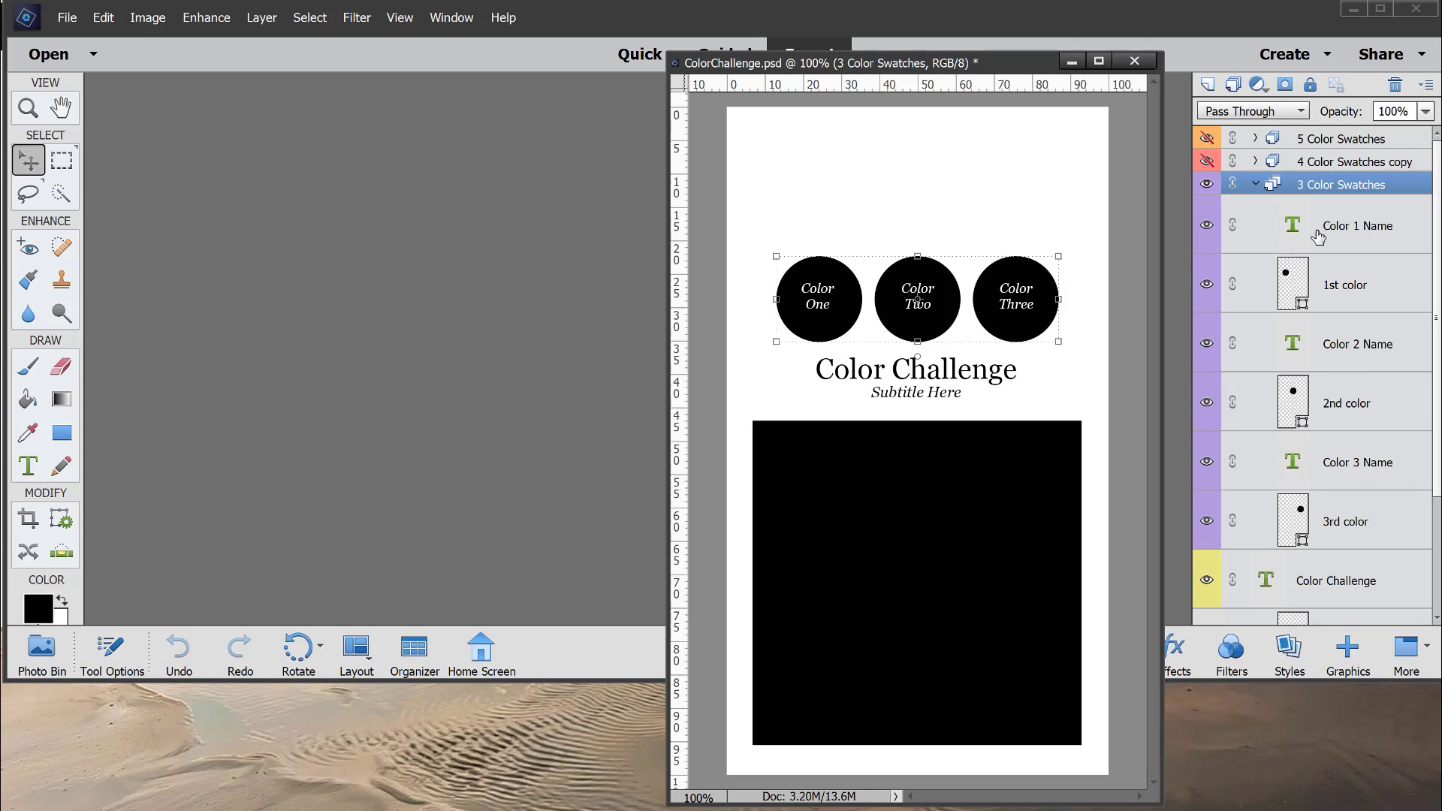
{"action": "left_click", "coordinate": [1255, 186]}
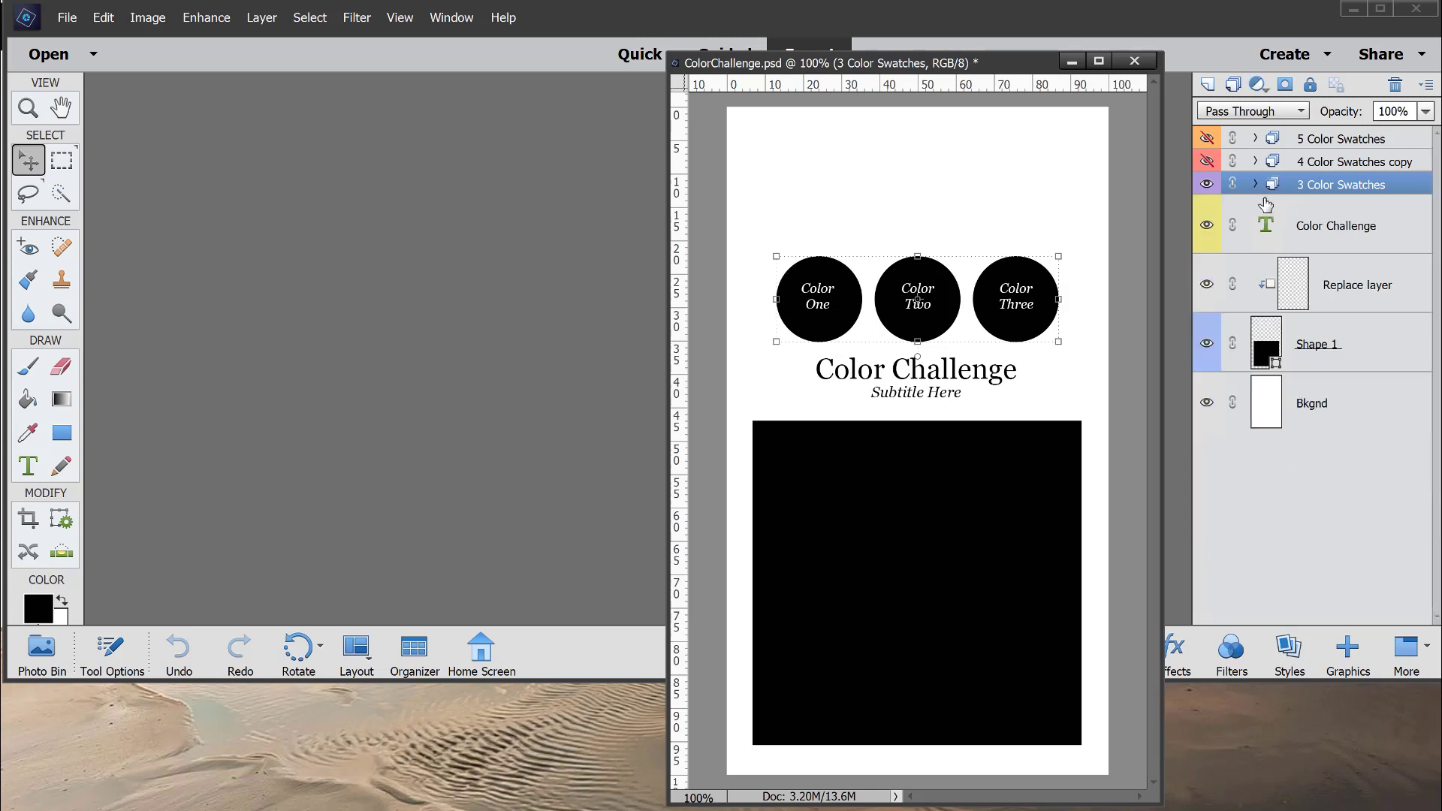
Move the Color Challenge title and subtitle above the three swatches, and lower the swatches to just above the black rectangle.
{"action": "left_click", "coordinate": [899, 380]}
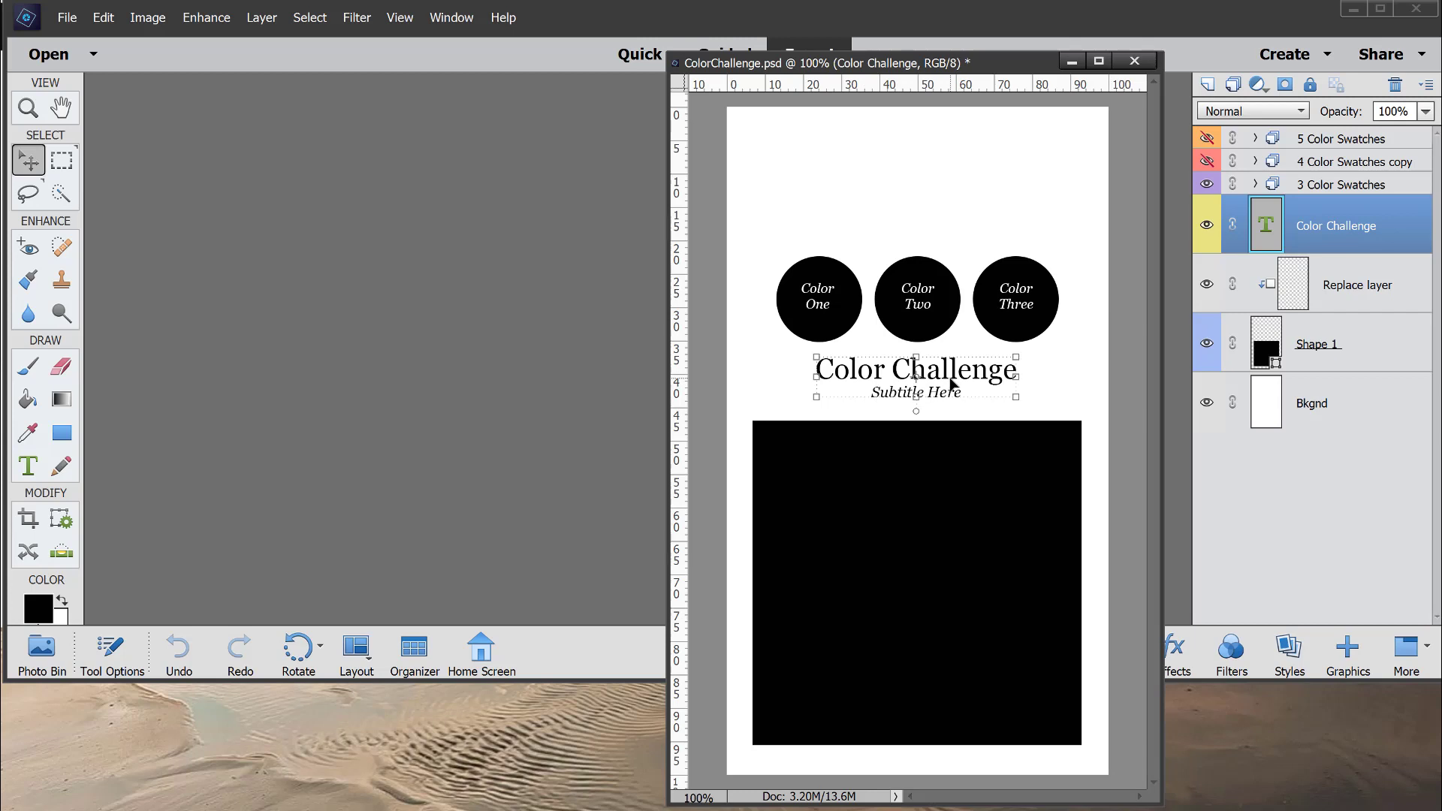
{"action": "left_click_drag", "start_coordinate": [951, 384], "coordinate": [955, 220]}
{"action": "left_click_drag", "start_coordinate": [997, 289], "coordinate": [995, 346]}
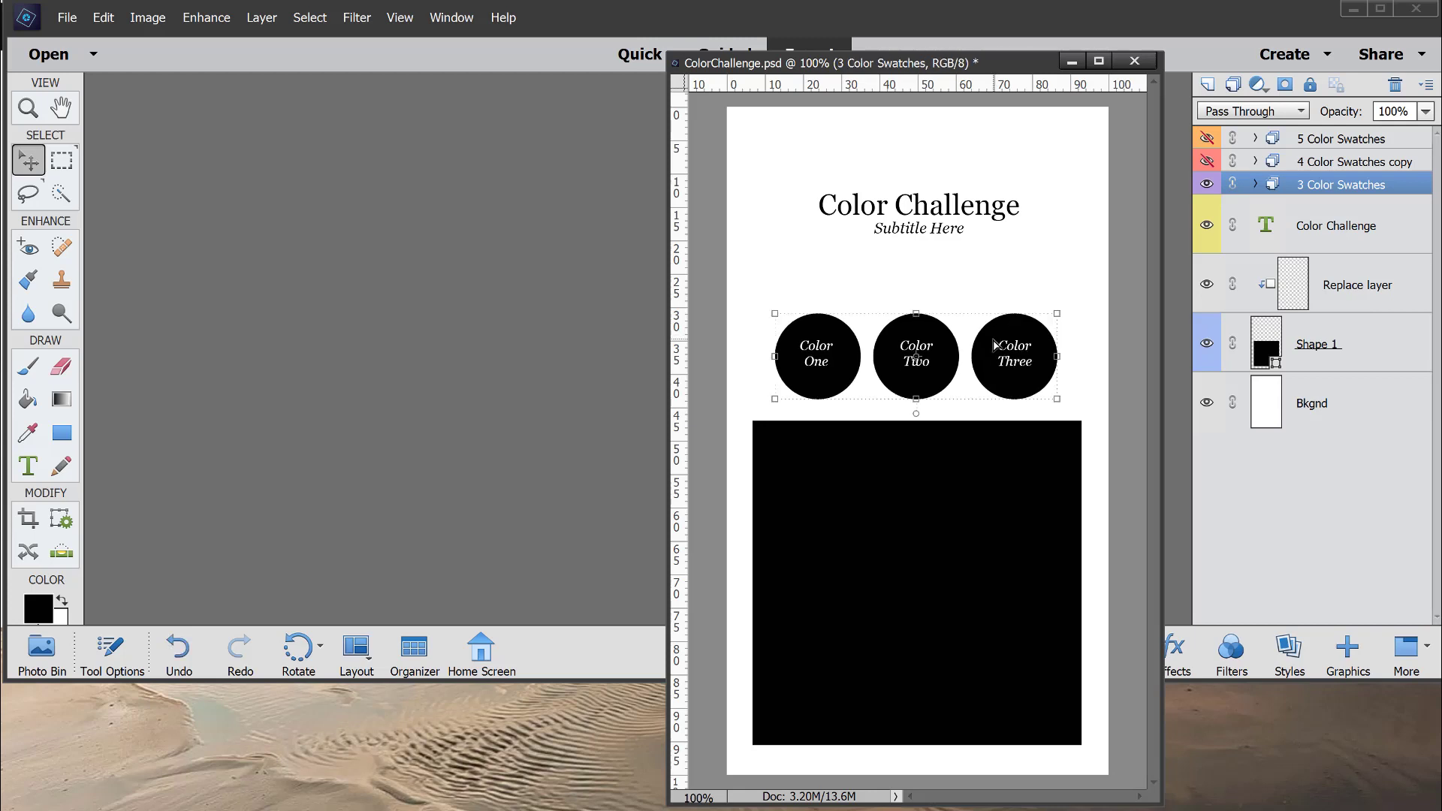
{"action": "left_click_drag", "start_coordinate": [995, 345], "coordinate": [994, 343]}
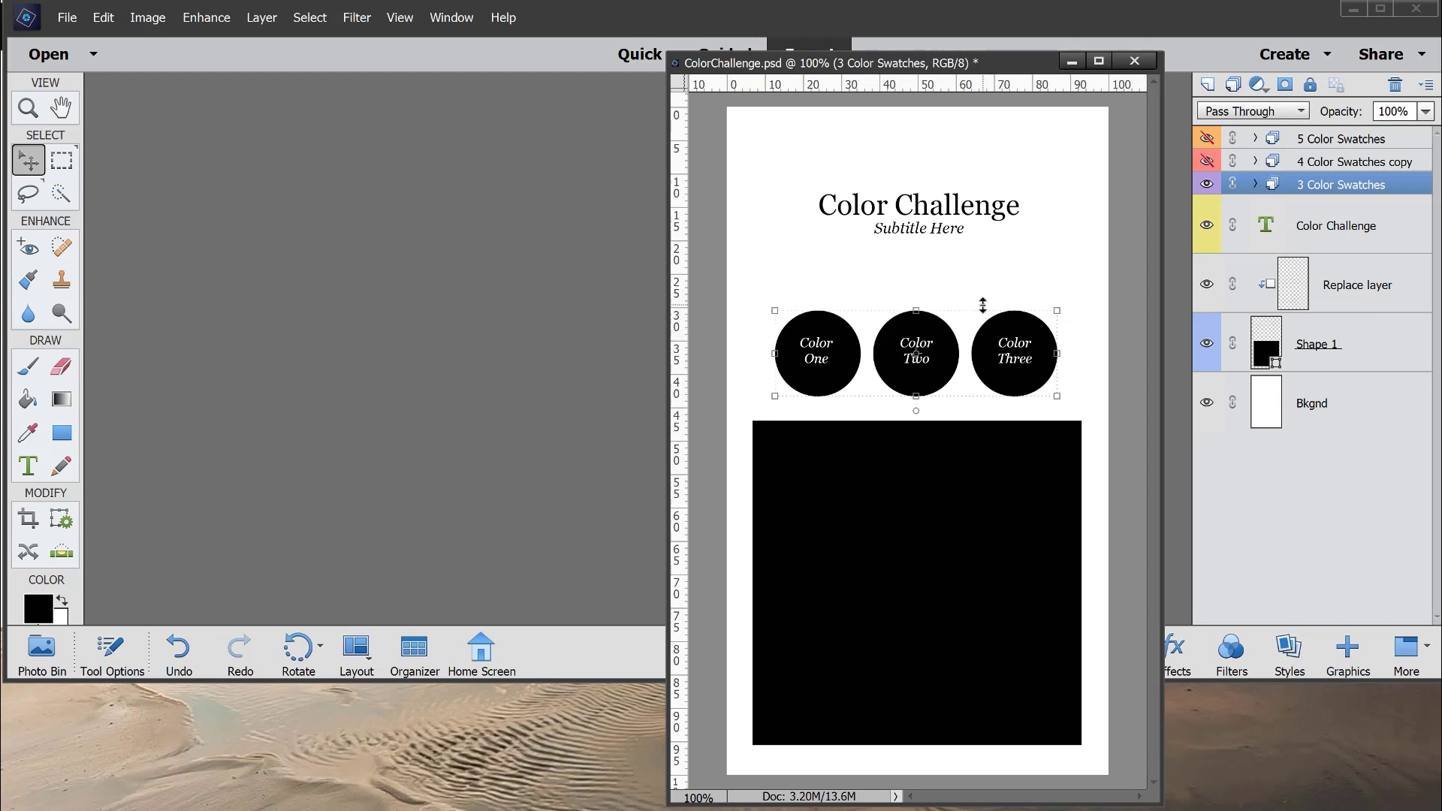
{"action": "left_click_drag", "start_coordinate": [940, 231], "coordinate": [939, 287]}
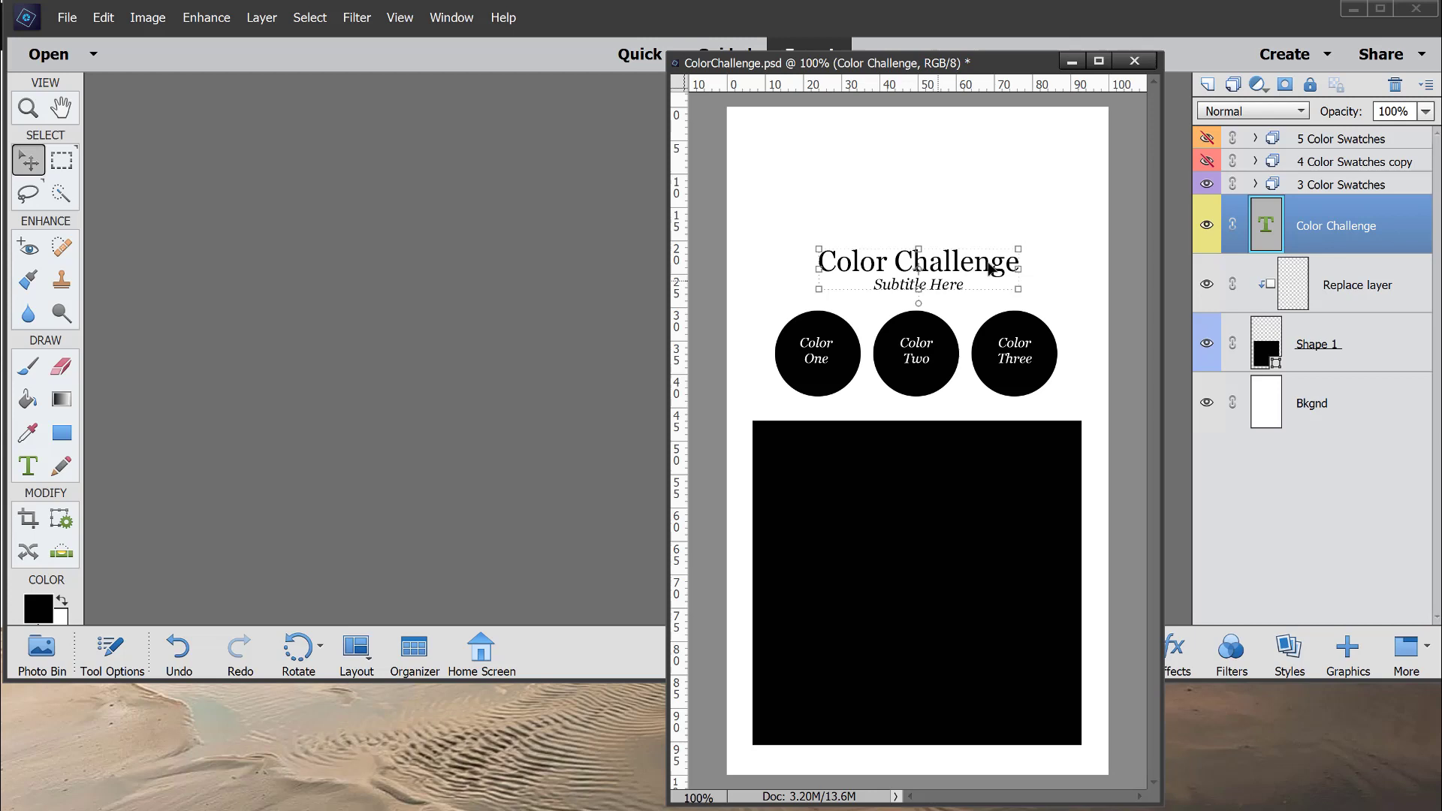
{"action": "left_click", "coordinate": [1091, 242]}
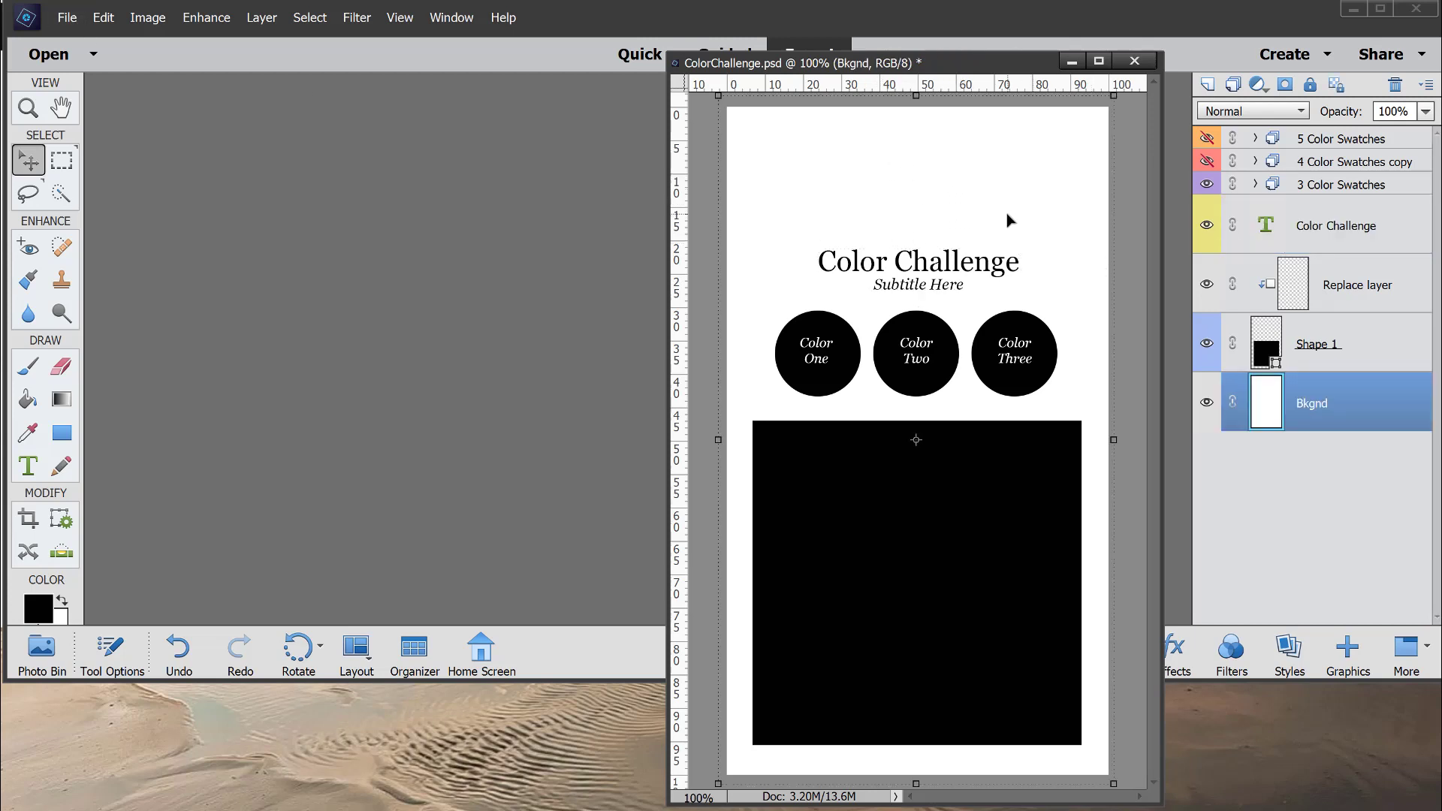
Add a new layer directly above the Color Challenge text layer and name it "logo layer".
{"action": "left_click", "coordinate": [1323, 233]}
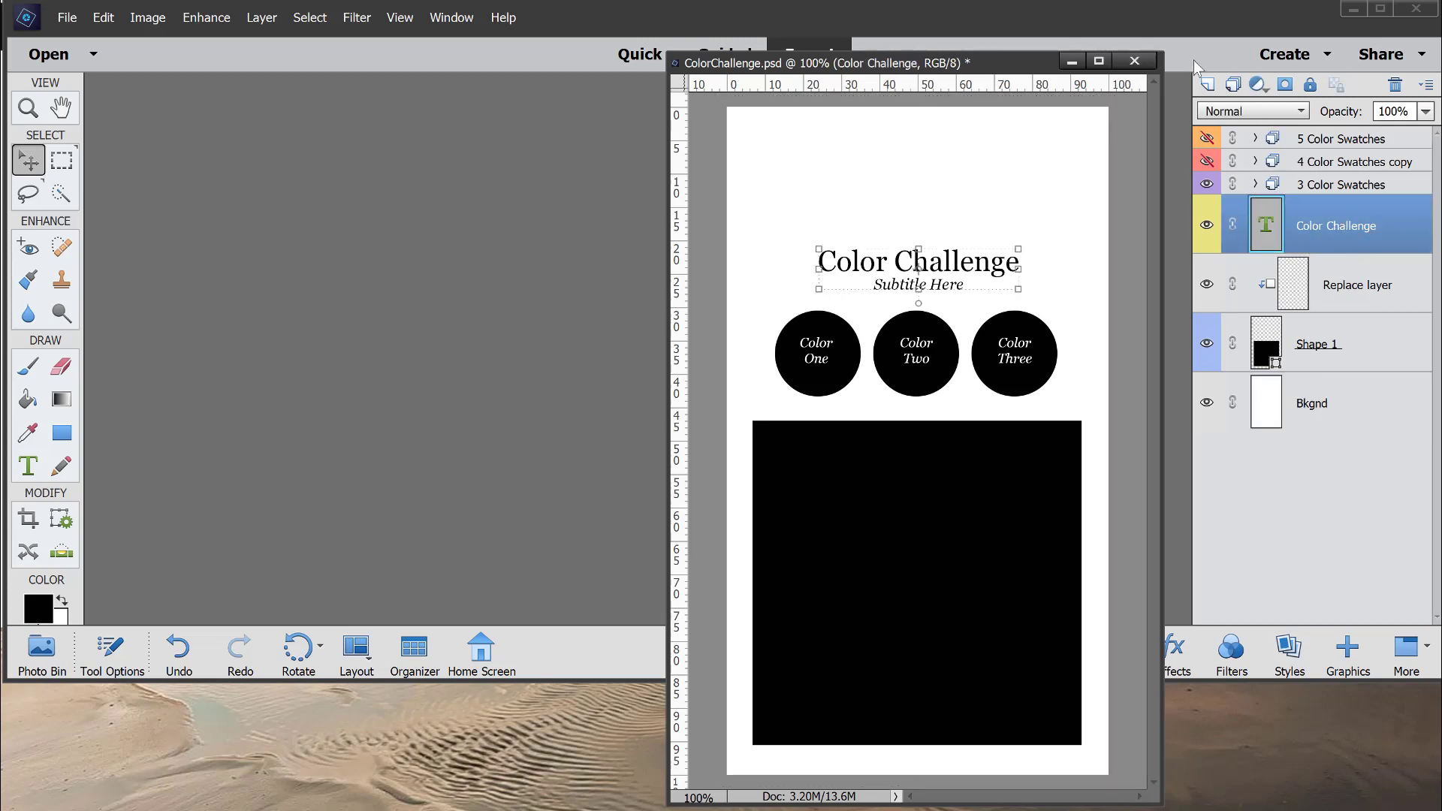
{"action": "left_click", "coordinate": [1207, 84]}
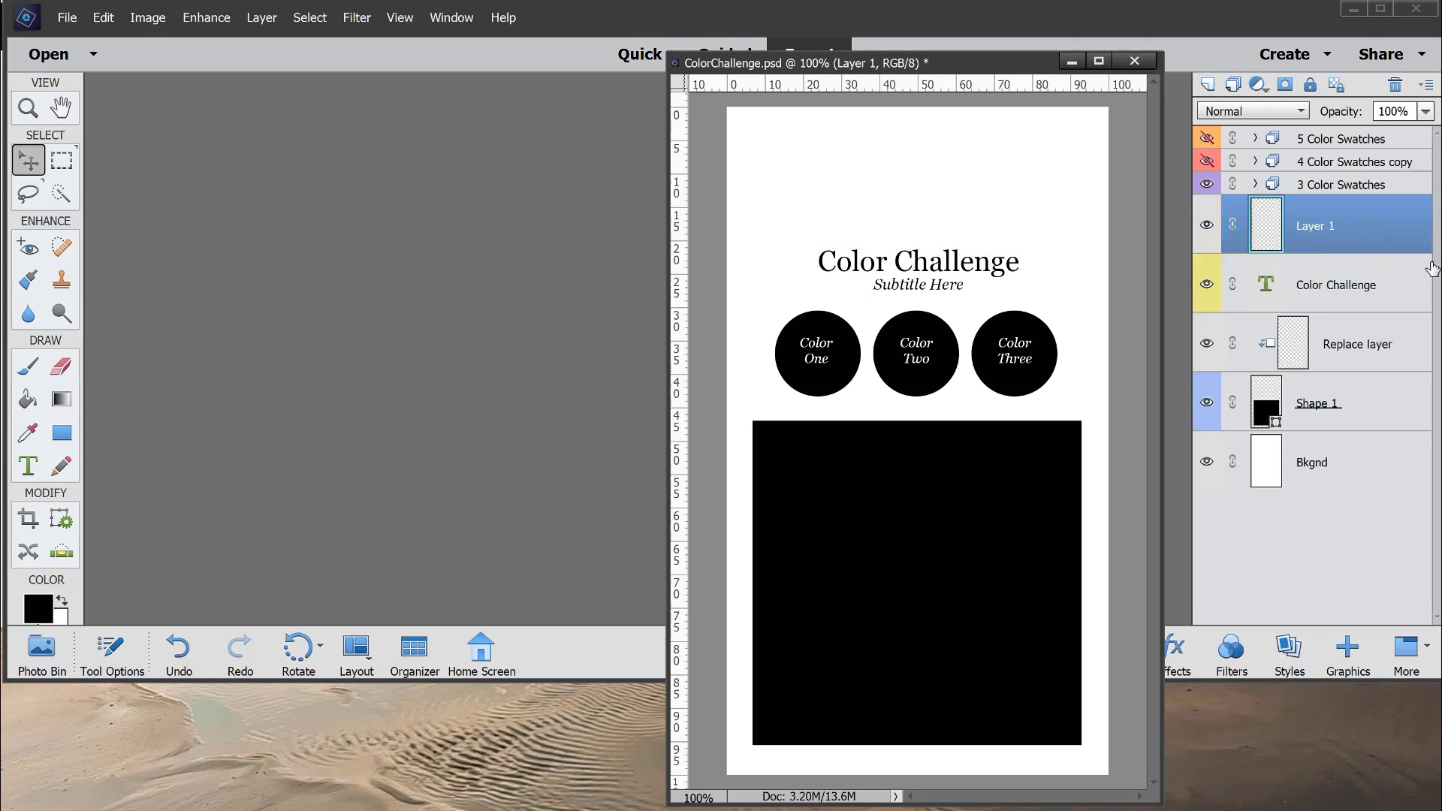
{"action": "double_click", "coordinate": [1321, 224]}
{"action": "key", "text": "BackSpace"}
{"action": "key", "text": "Return"}
Place Logo1-loRes.png on the logo layer, move it to the upper part of the page, and shrink it to fit above the title.
{"action": "left_click", "coordinate": [68, 18]}
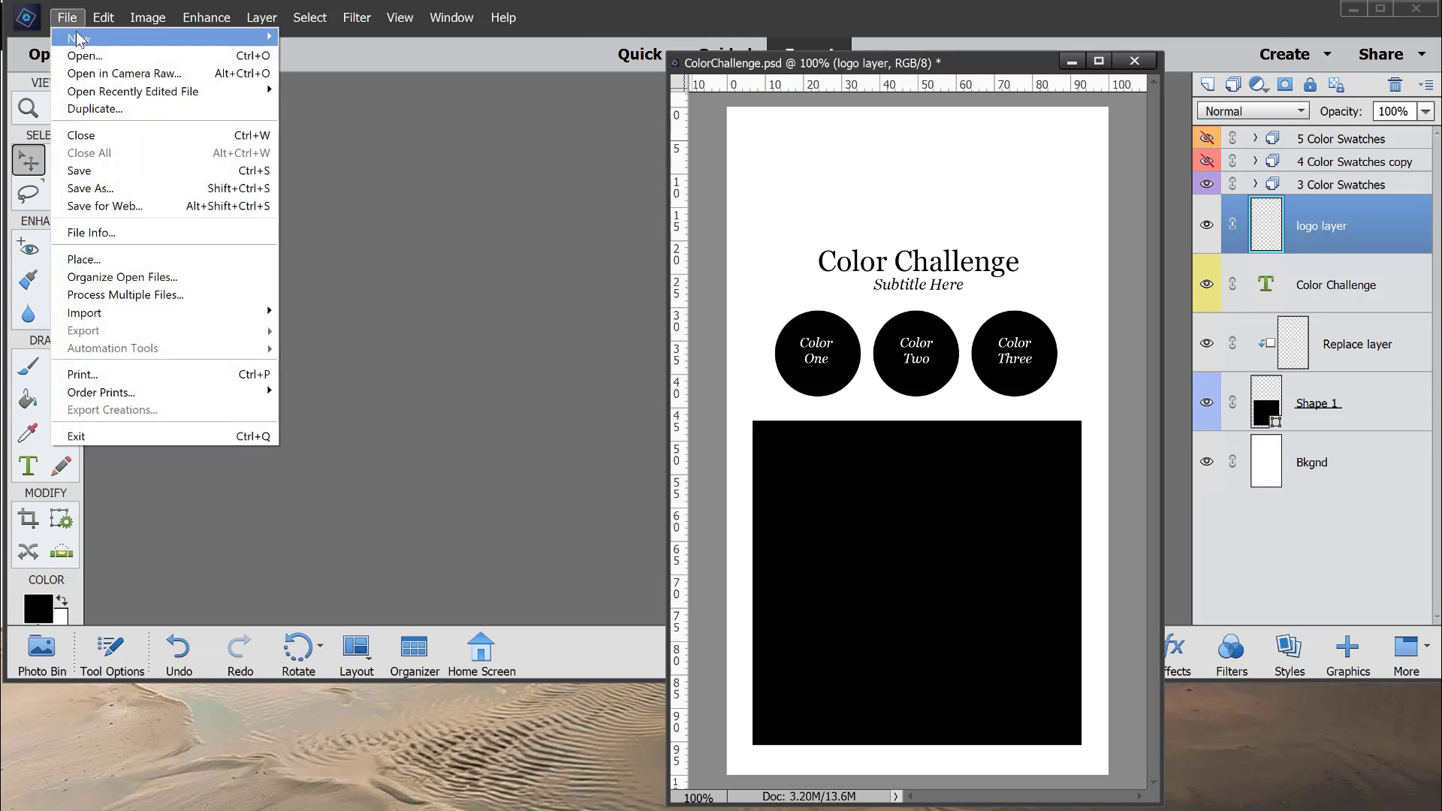
{"action": "left_click", "coordinate": [116, 267]}
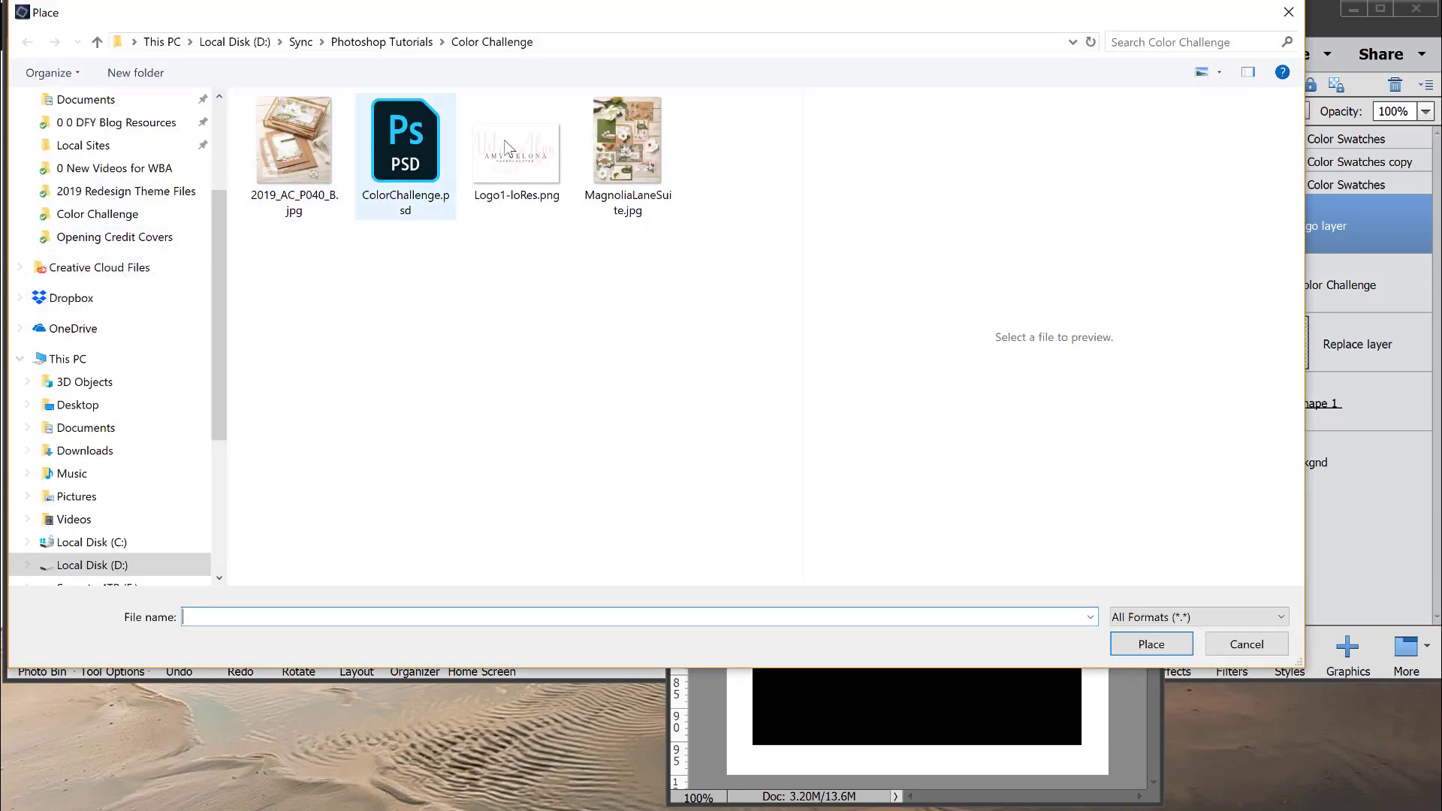
{"action": "left_click", "coordinate": [507, 147]}
{"action": "left_click", "coordinate": [1151, 644]}
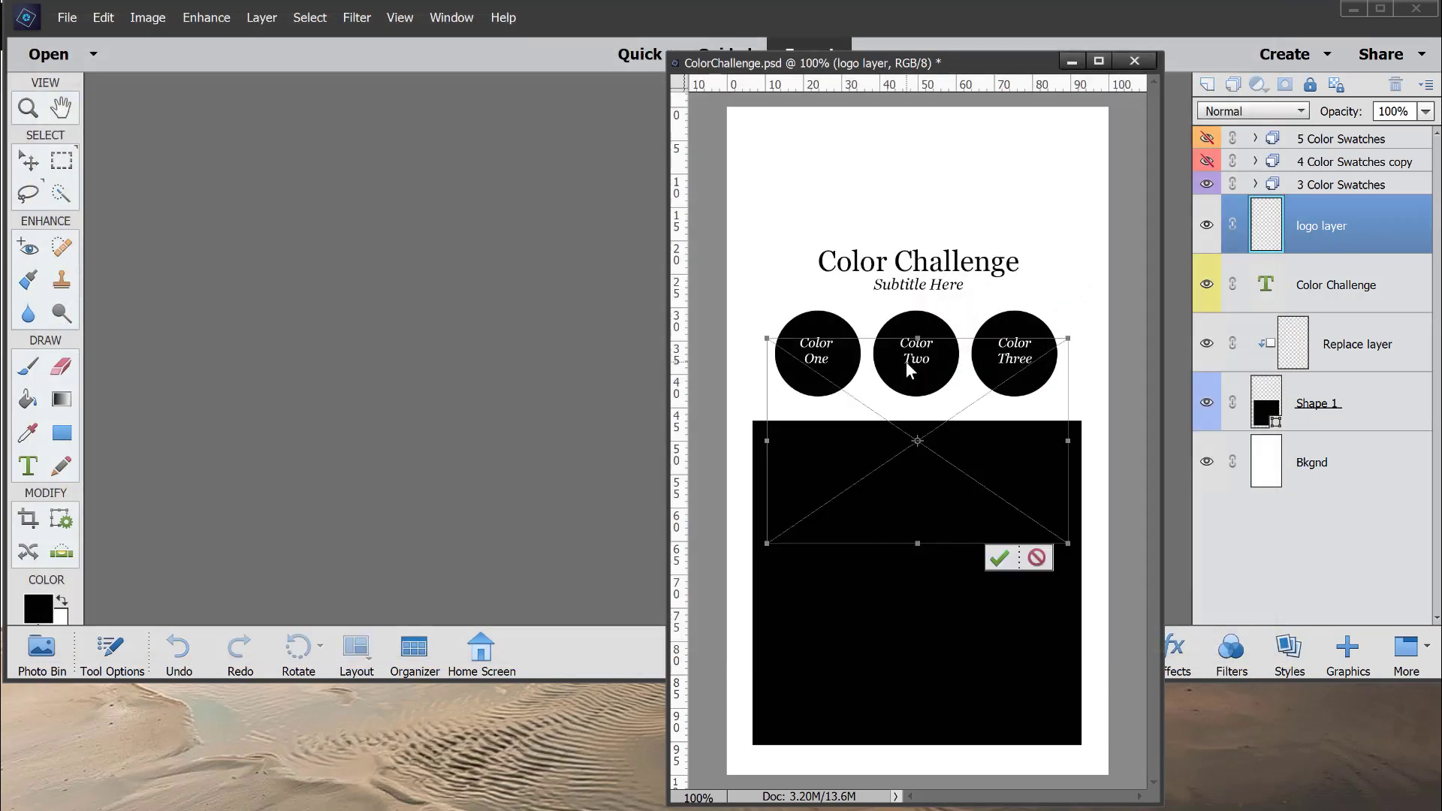
{"action": "left_click_drag", "start_coordinate": [962, 451], "coordinate": [960, 244]}
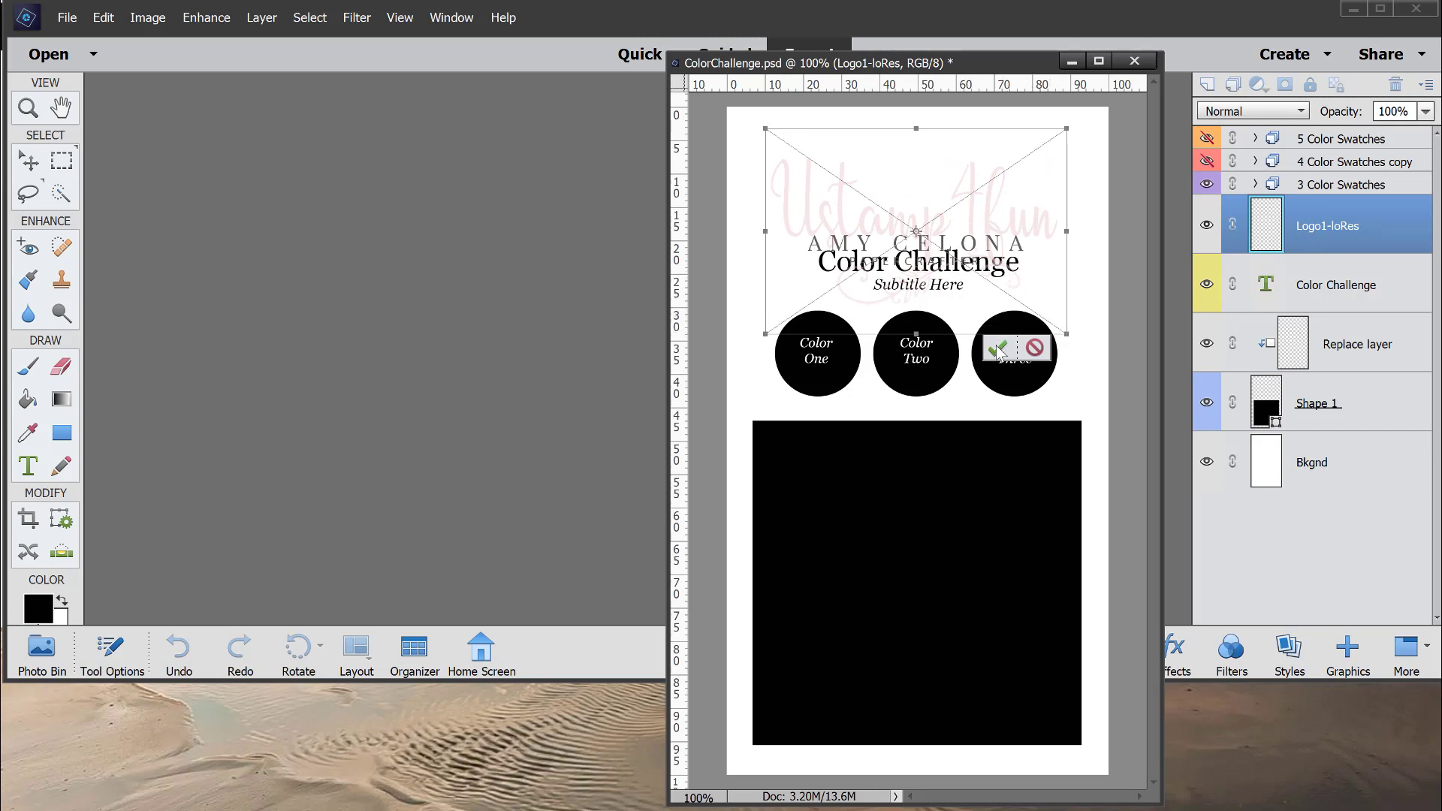
{"action": "left_click_drag", "start_coordinate": [1066, 335], "coordinate": [973, 244]}
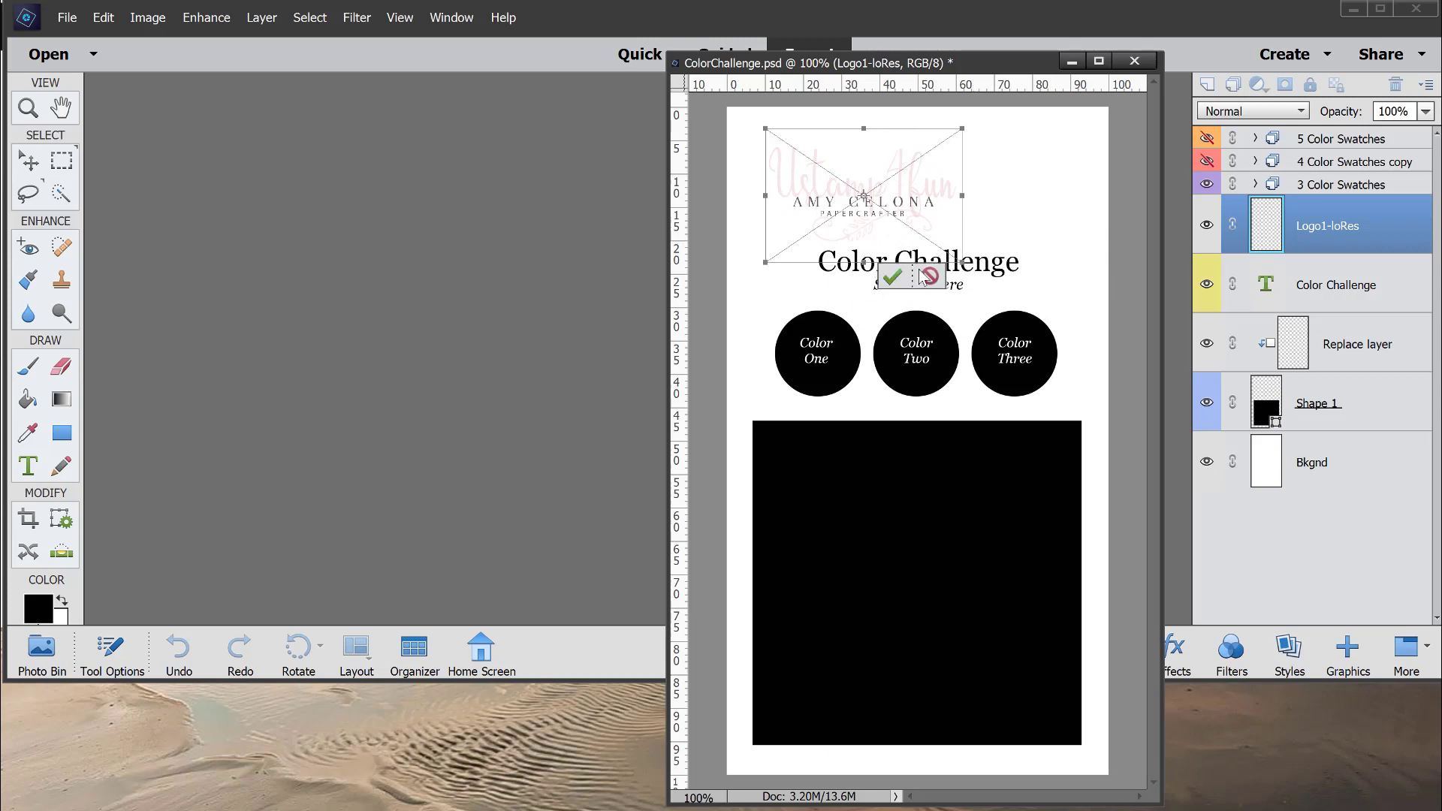
{"action": "left_click", "coordinate": [894, 278]}
Lock the Bkgnd layer to protect it from being moved accidentally.
{"action": "left_click_drag", "start_coordinate": [876, 183], "coordinate": [883, 225]}
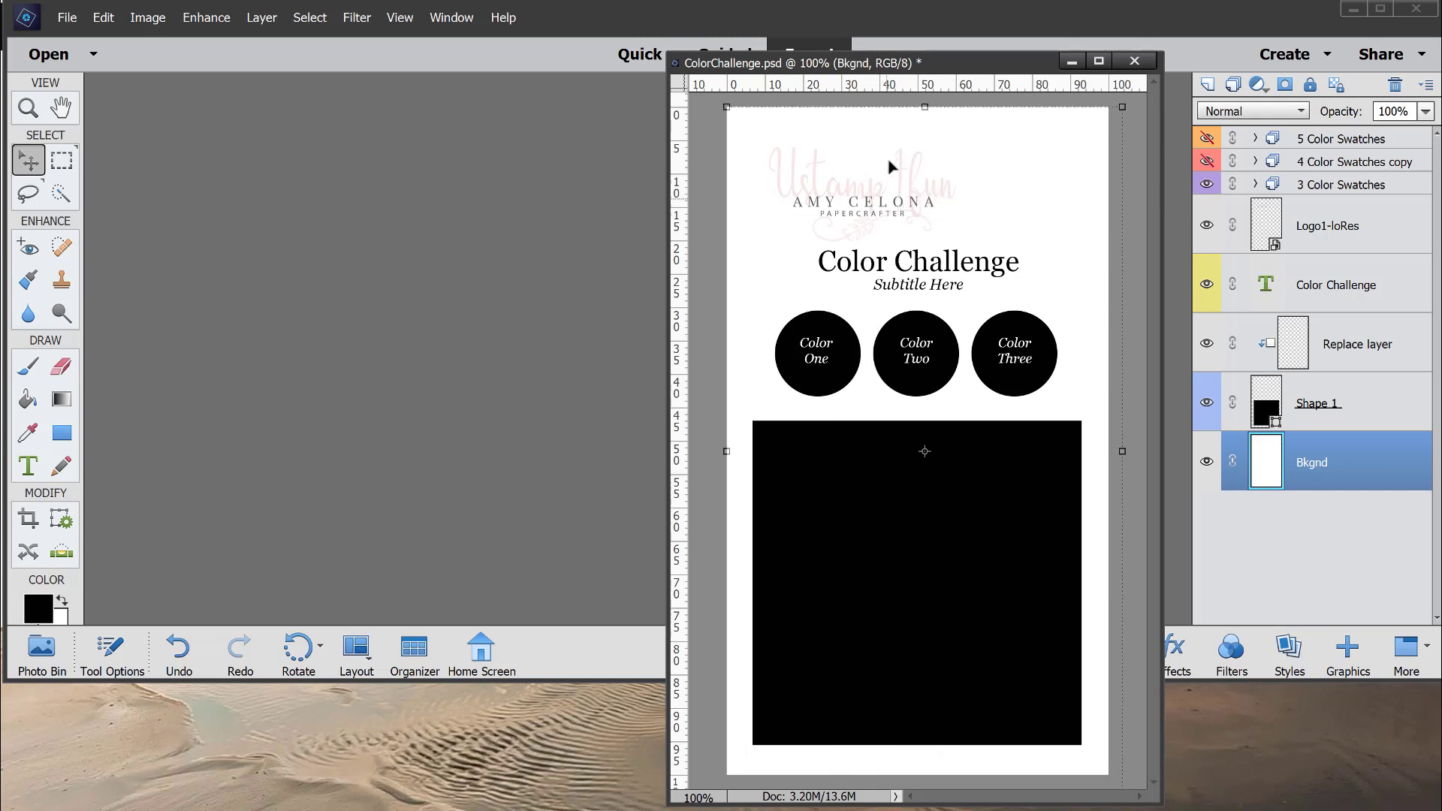
{"action": "left_click", "coordinate": [891, 134]}
{"action": "left_click", "coordinate": [1311, 85]}
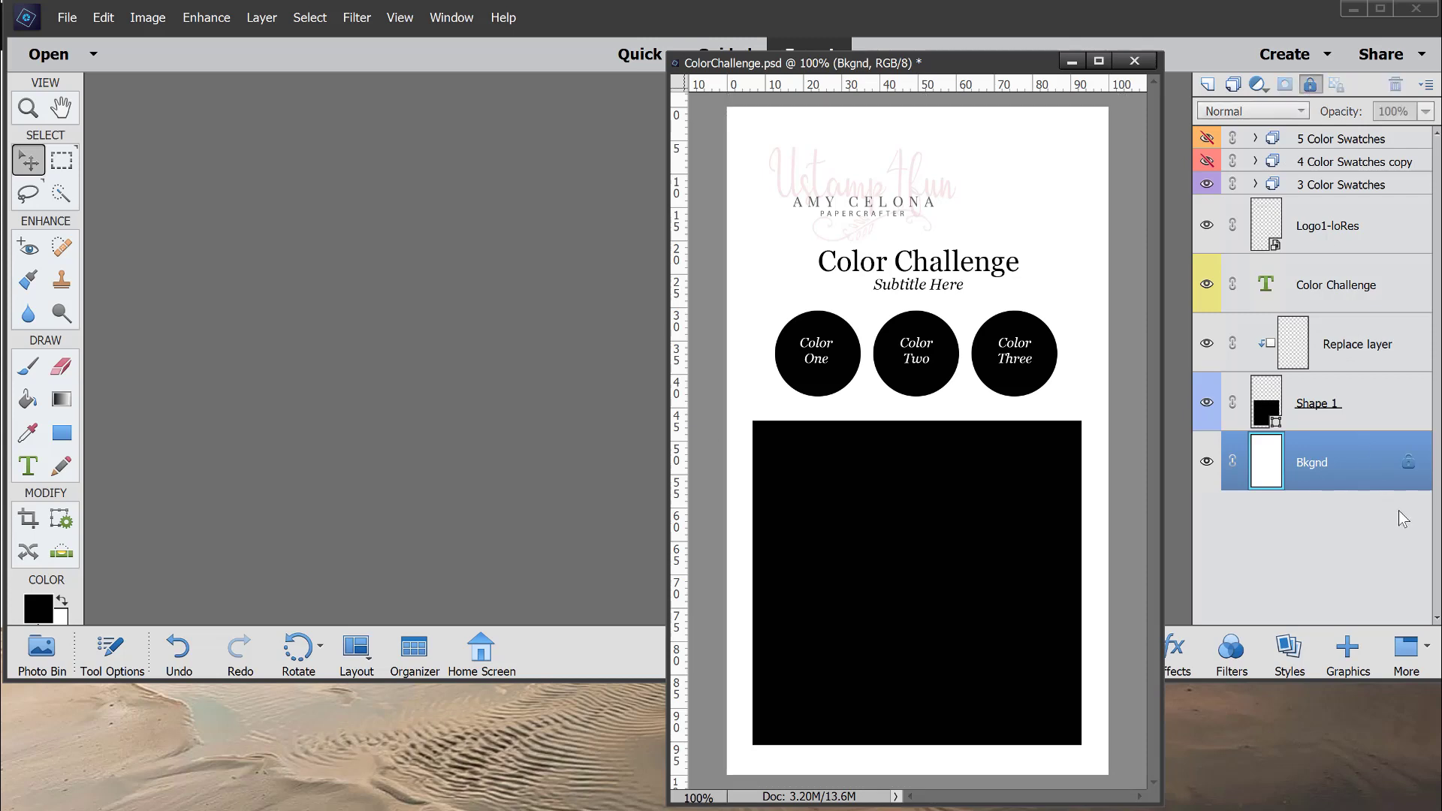
{"action": "left_click", "coordinate": [1311, 84]}
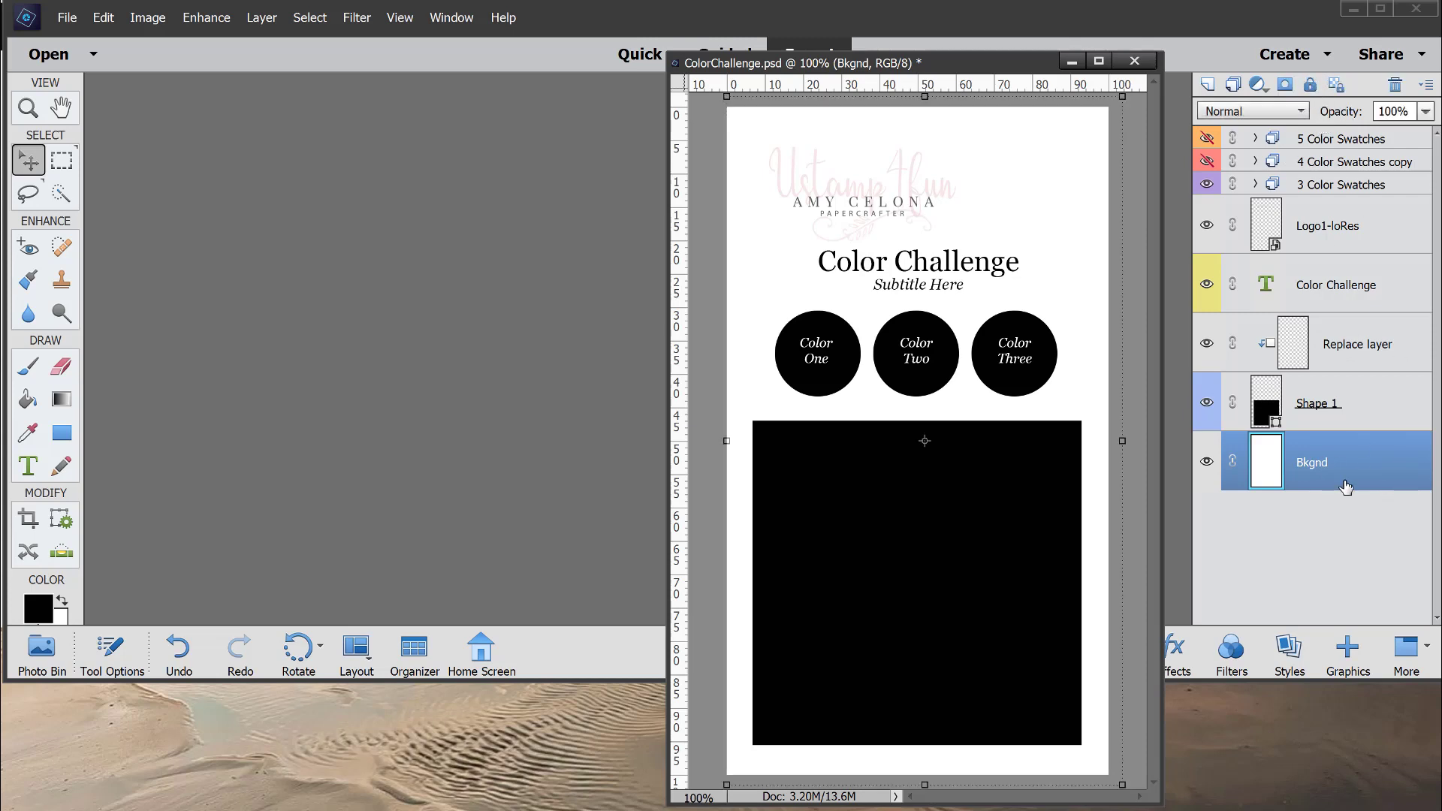
{"action": "left_click", "coordinate": [1311, 84]}
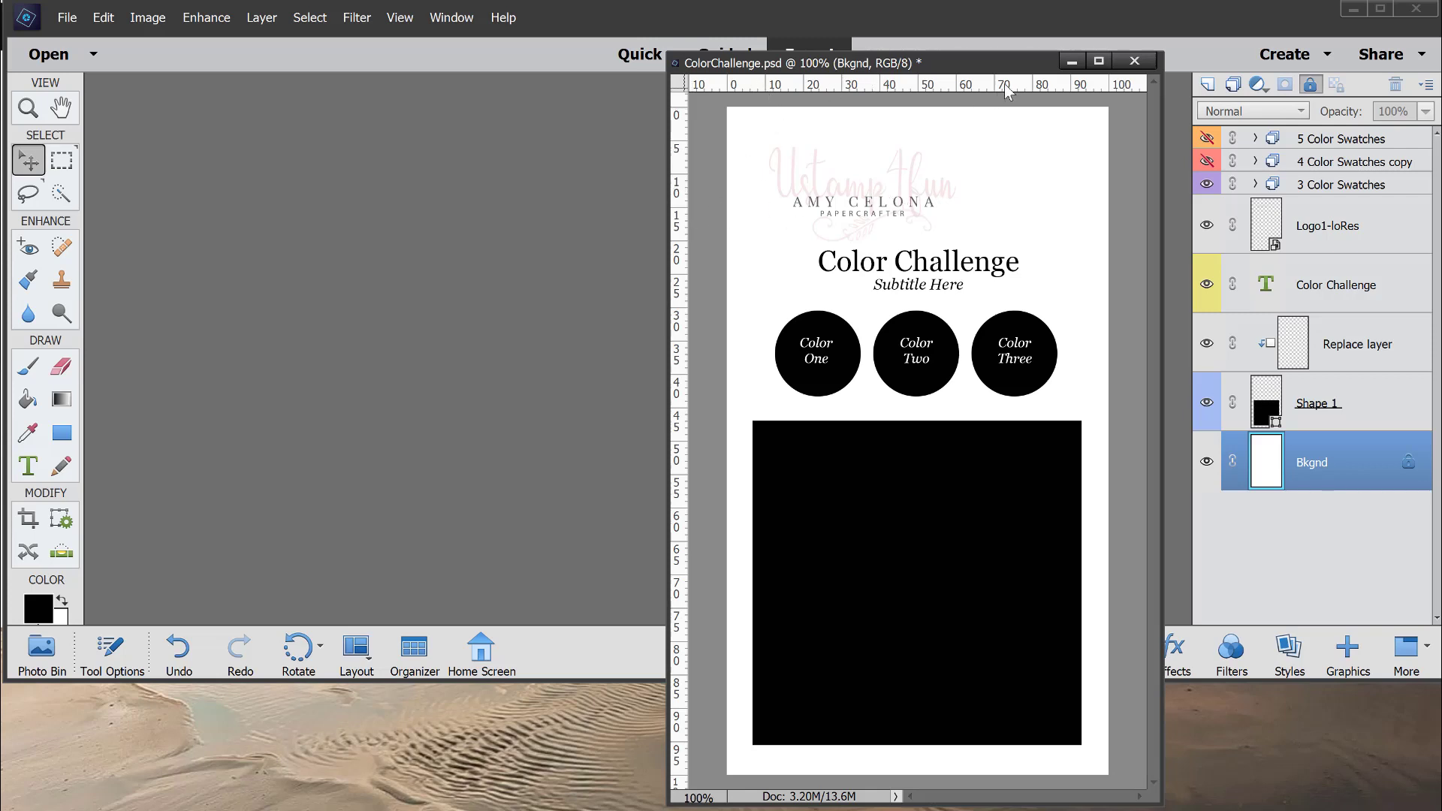
Hide the document rulers and show them again.
{"action": "left_click", "coordinate": [383, 19]}
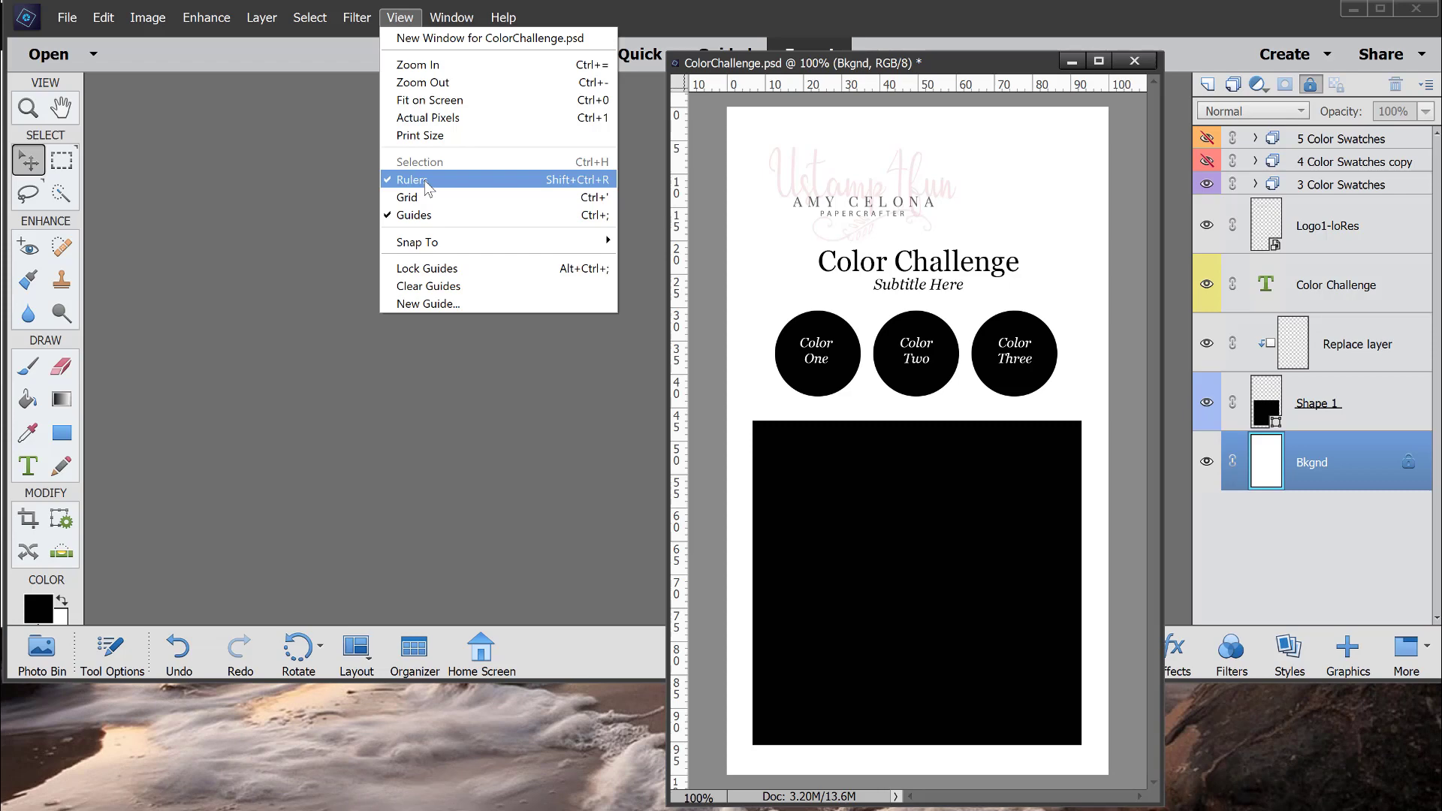
{"action": "left_click", "coordinate": [426, 186]}
{"action": "left_click", "coordinate": [398, 17]}
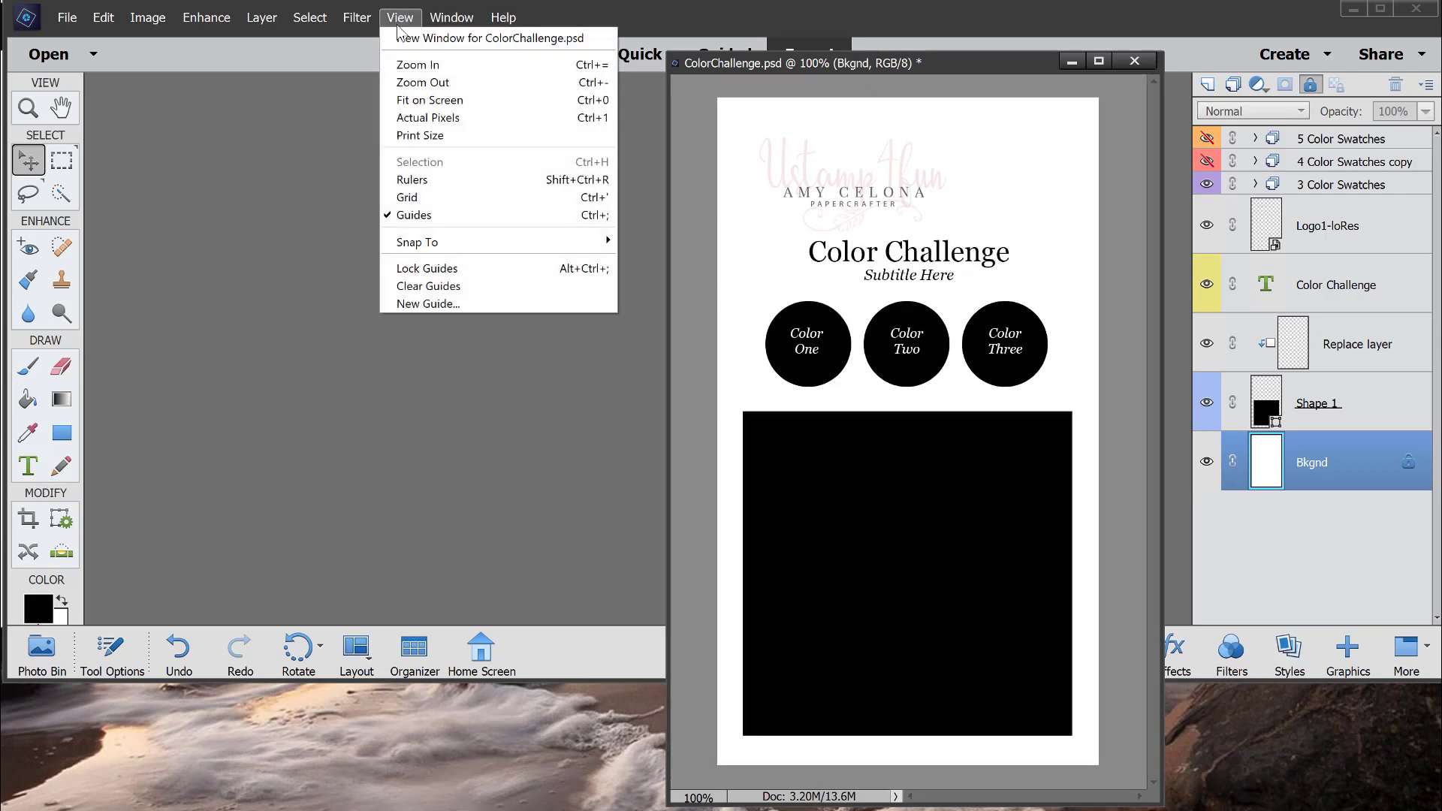
{"action": "left_click", "coordinate": [407, 181]}
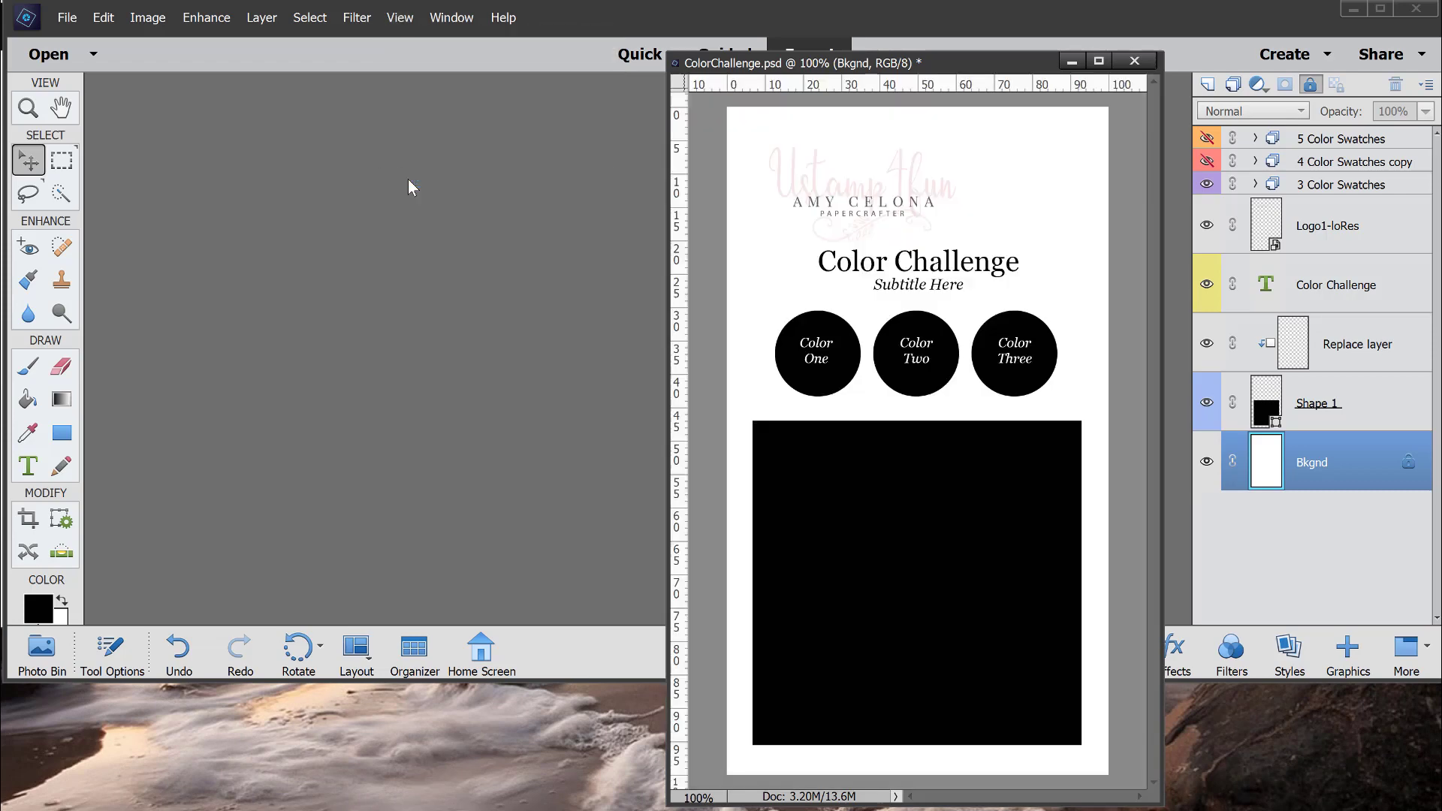
With the ruler units on percent, add a vertical guide at 50% and guides along the page's four margins.
{"action": "right_click", "coordinate": [1028, 87]}
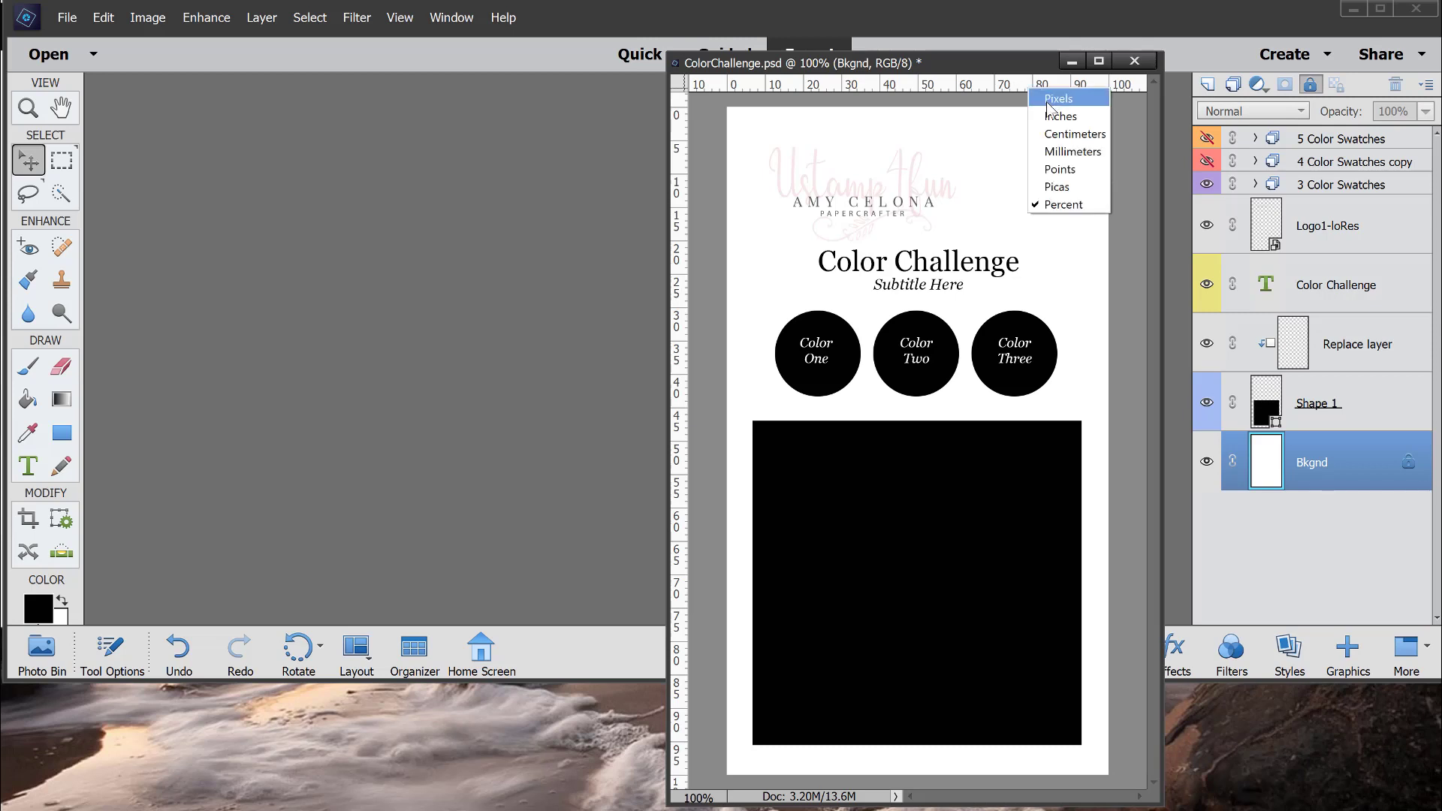
{"action": "left_click", "coordinate": [1057, 202]}
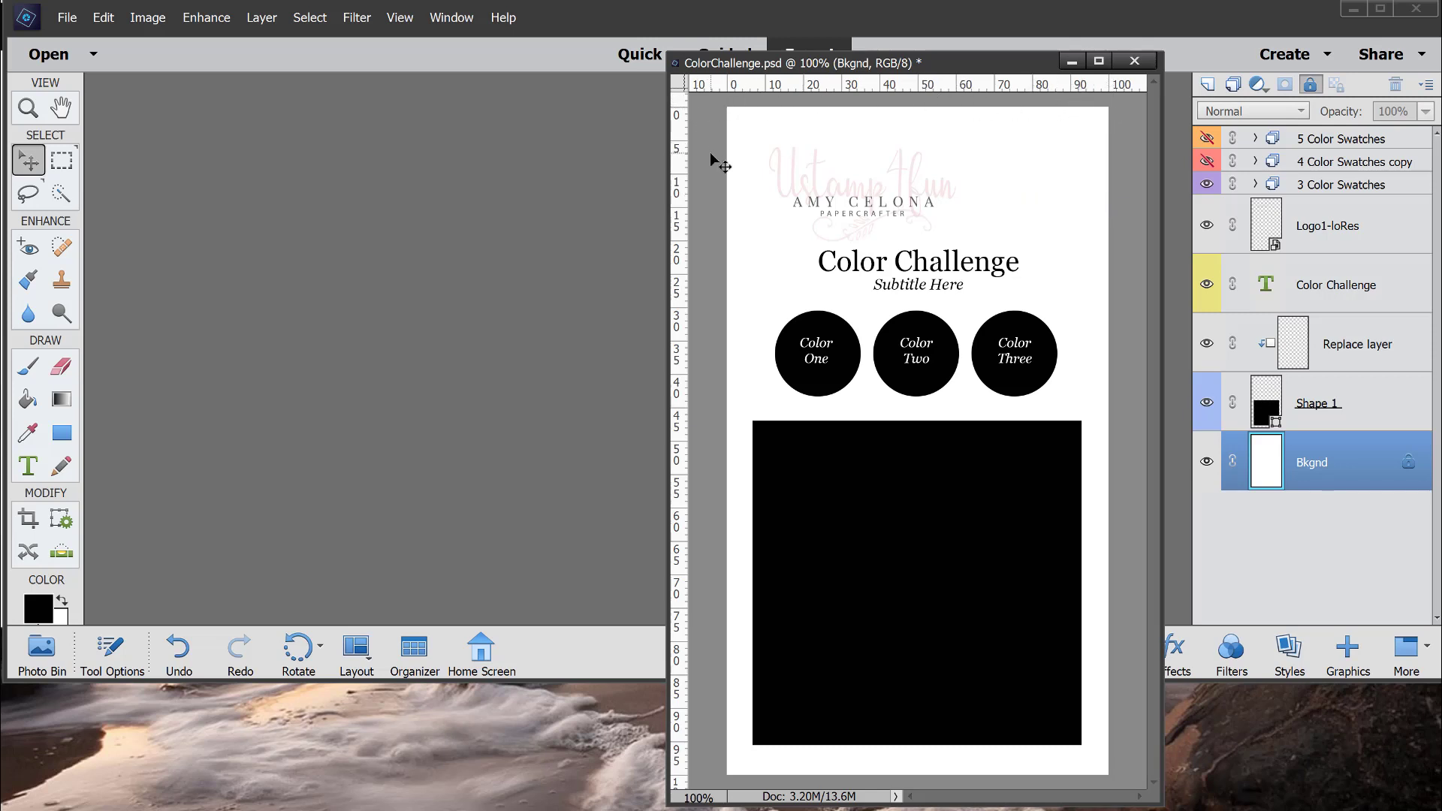
{"action": "left_click_drag", "start_coordinate": [683, 180], "coordinate": [920, 174]}
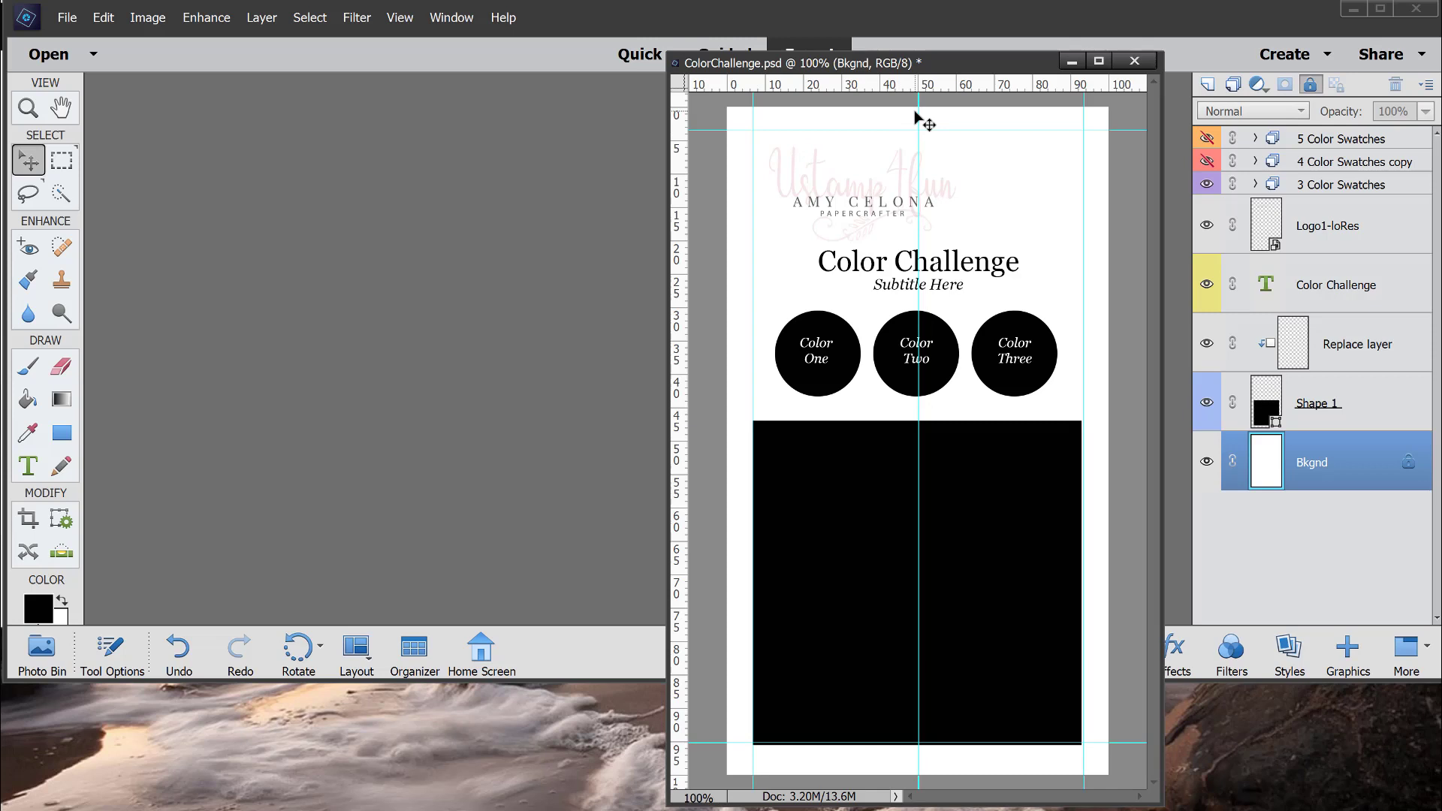
{"action": "left_click_drag", "start_coordinate": [918, 120], "coordinate": [681, 125]}
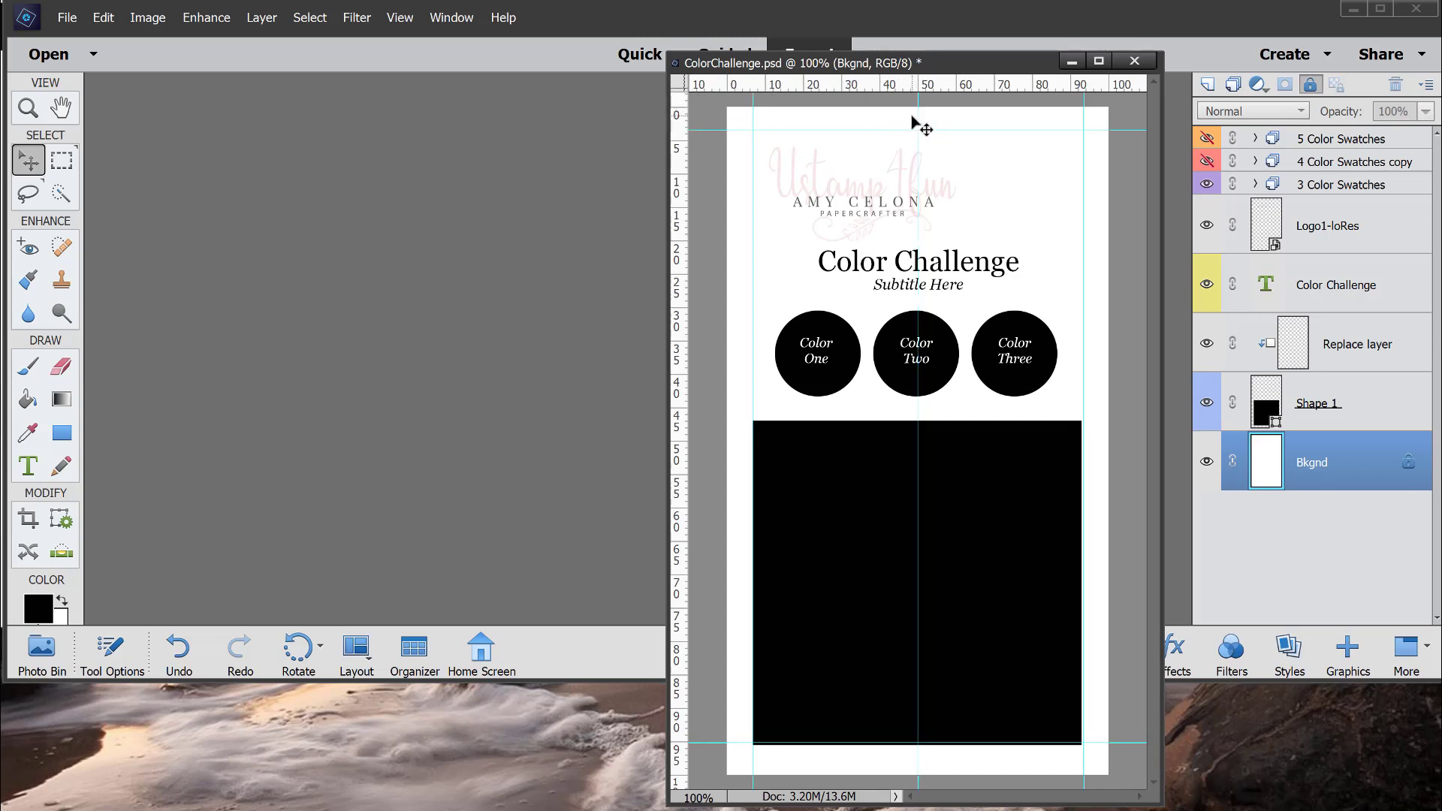
Review which elements snapping applies to, such as guides, grid, layers and document bounds.
{"action": "left_click", "coordinate": [404, 21]}
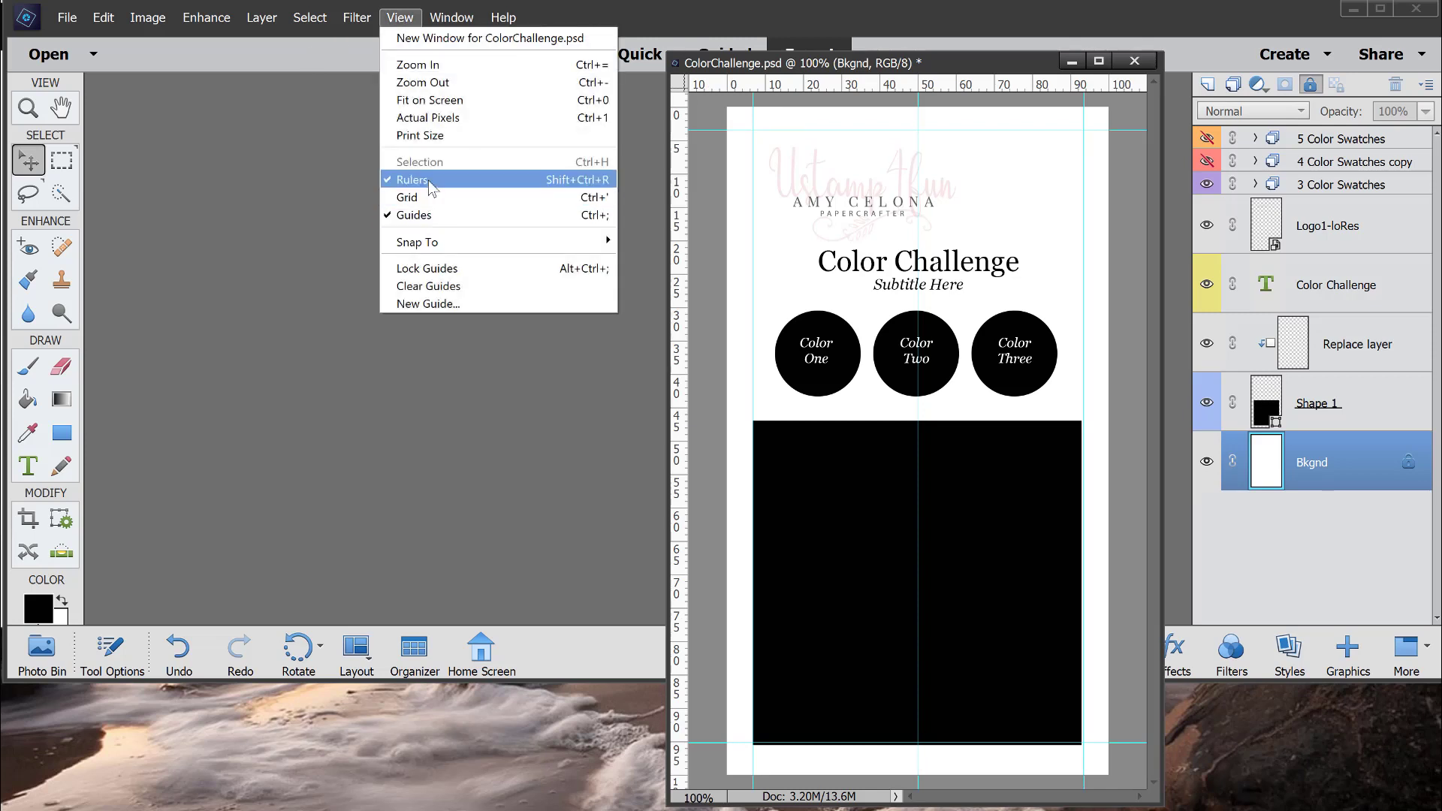
{"action": "mouse_move", "coordinate": [526, 242]}
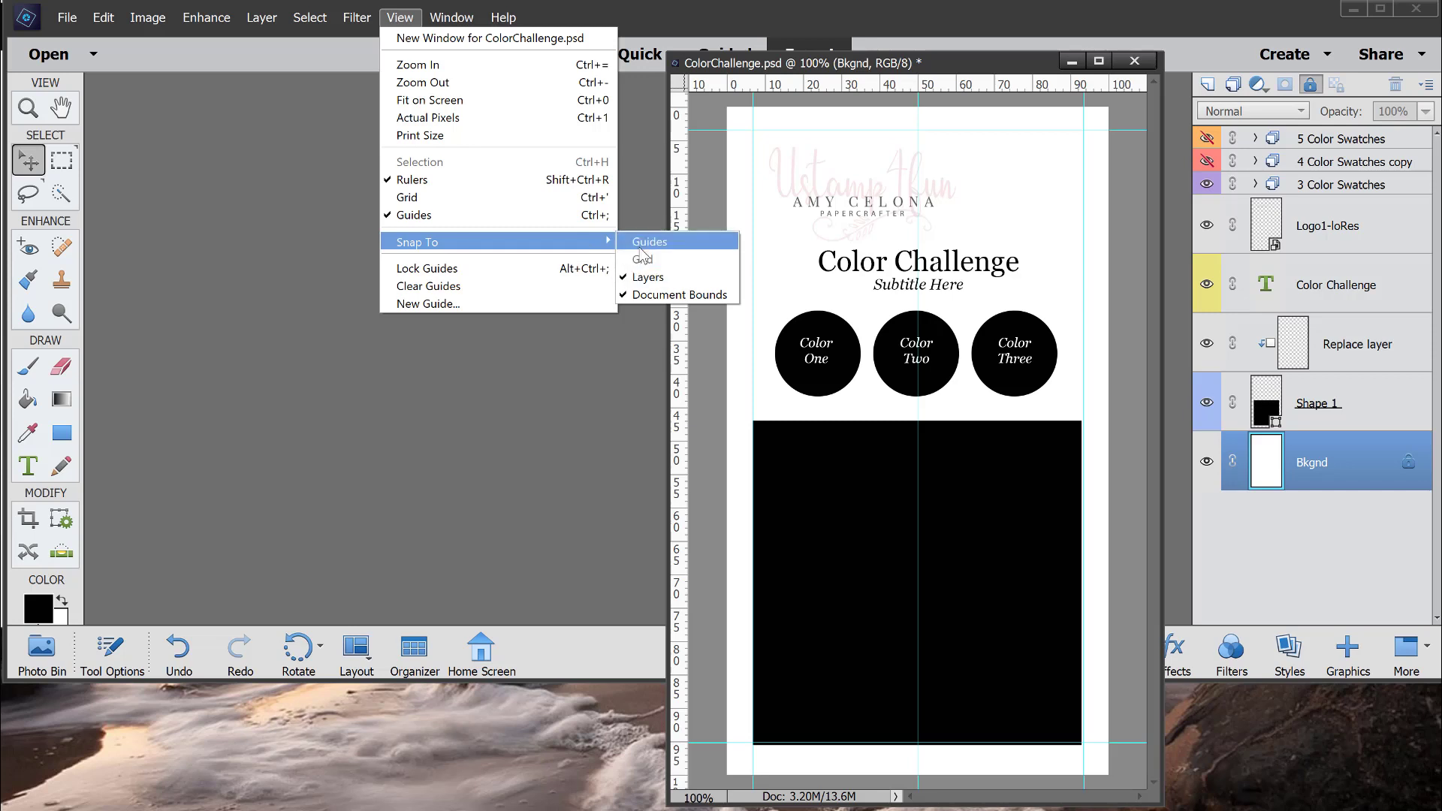
{"action": "left_click", "coordinate": [592, 326]}
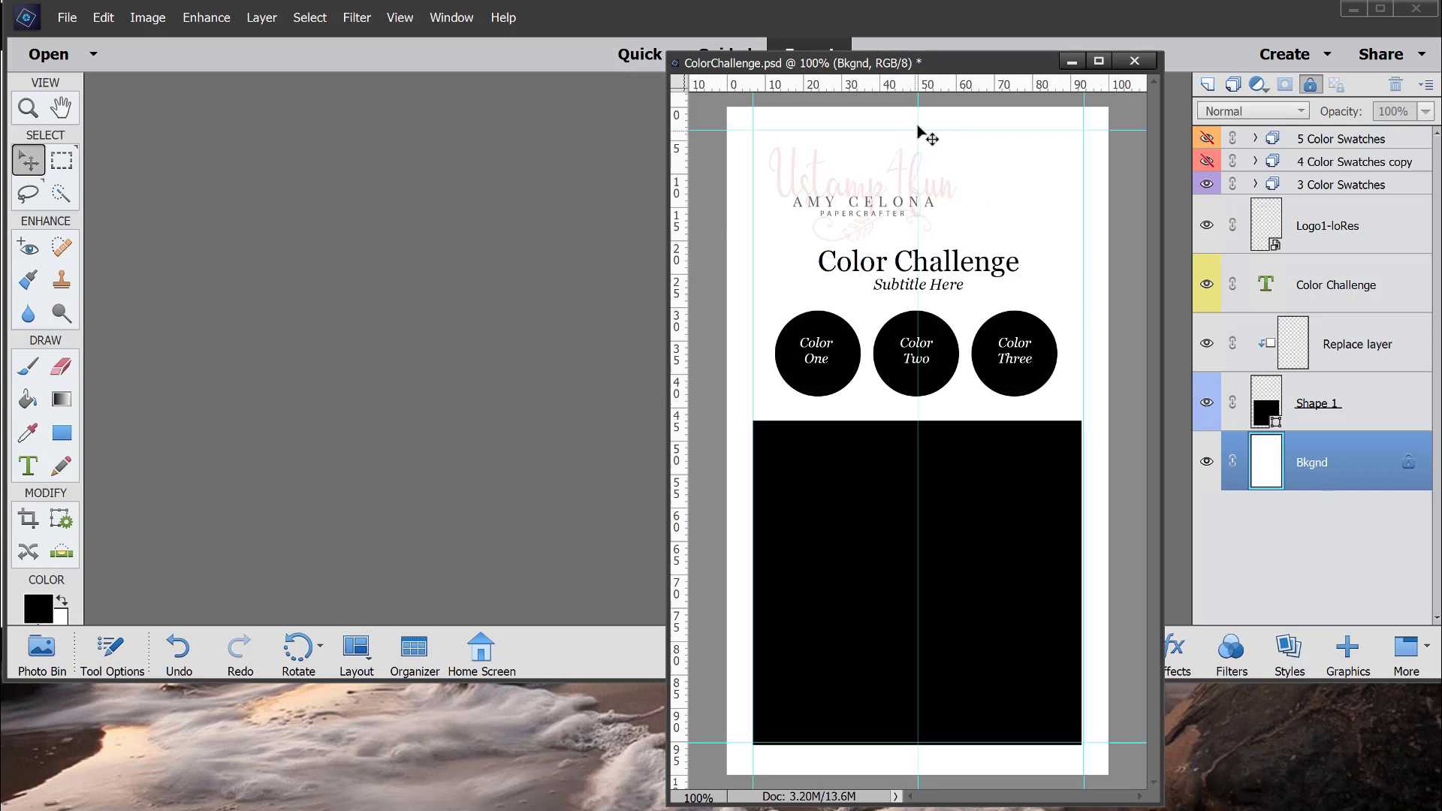
Move the logo so it is centred on the 50% vertical guide, just below the top margin guide.
{"action": "left_click_drag", "start_coordinate": [828, 196], "coordinate": [888, 192]}
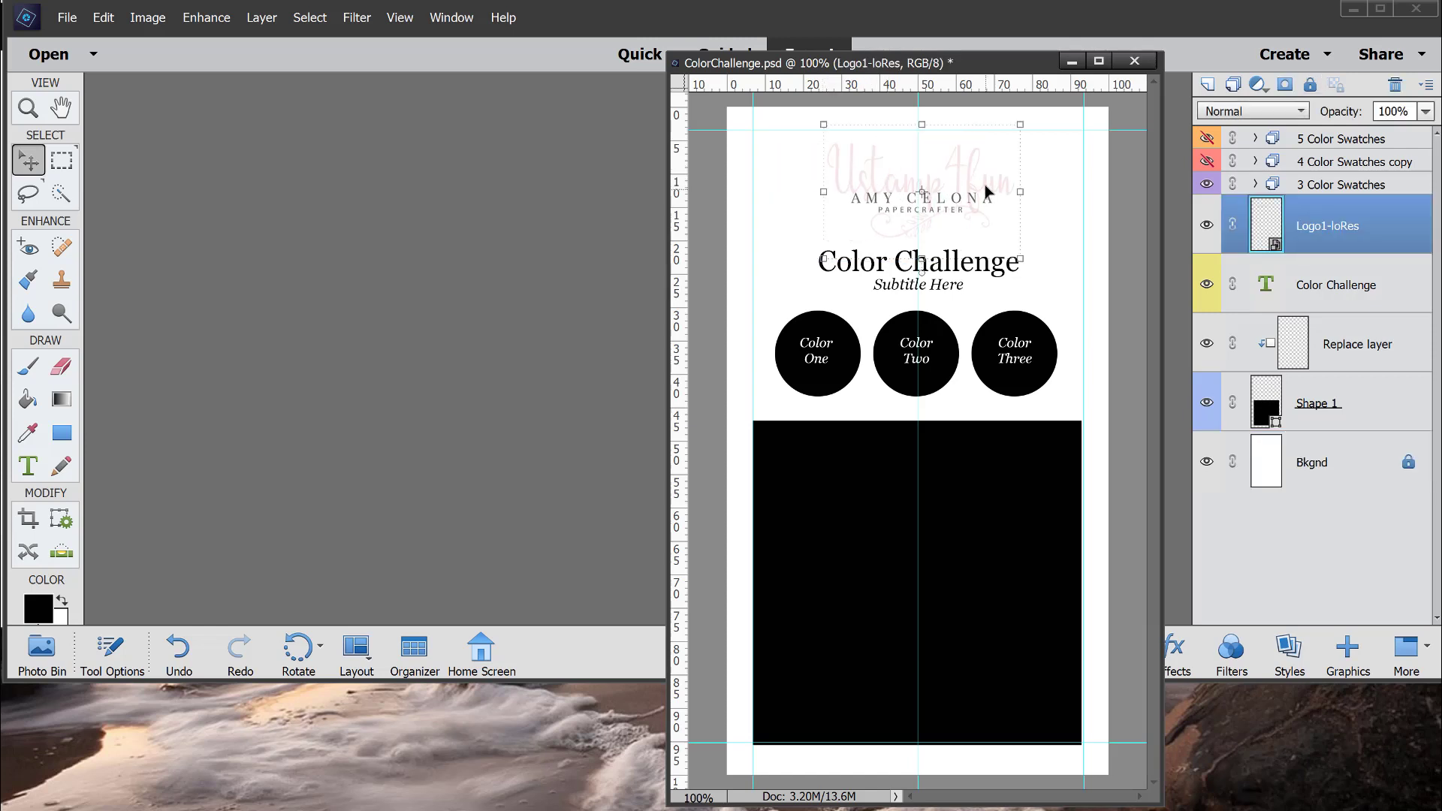
{"action": "left_click_drag", "start_coordinate": [974, 182], "coordinate": [950, 162]}
{"action": "left_click_drag", "start_coordinate": [957, 173], "coordinate": [955, 167]}
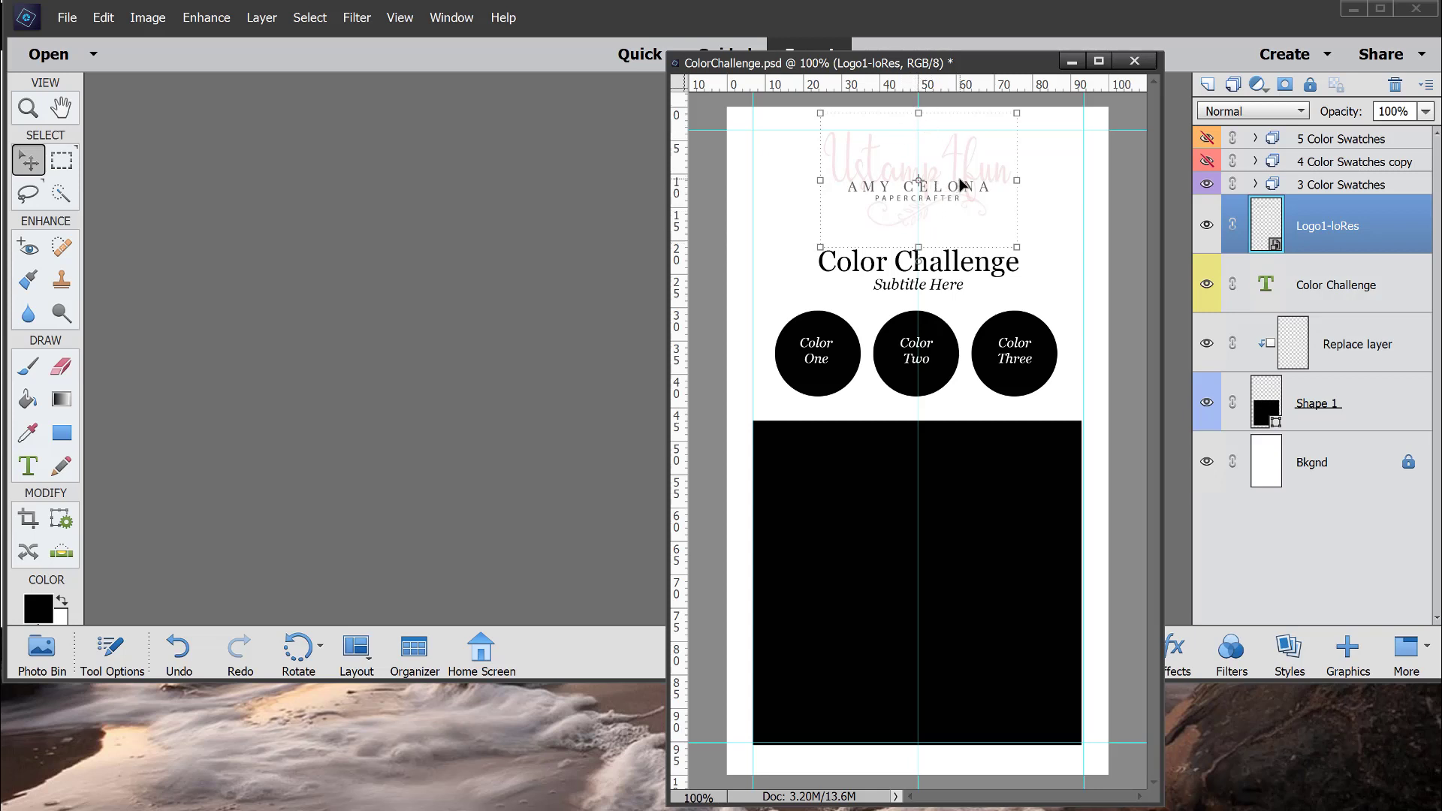
{"action": "left_click", "coordinate": [1072, 207]}
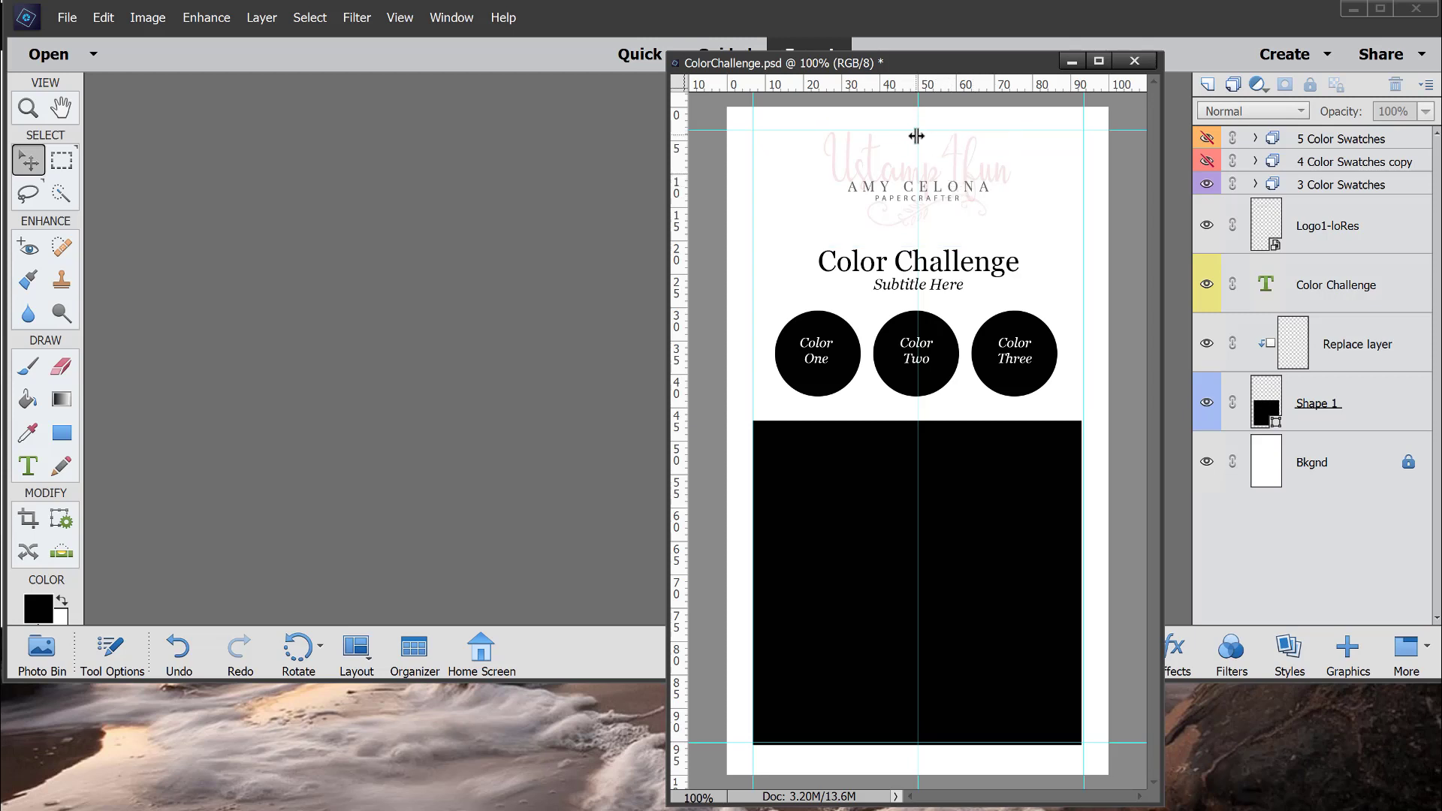
{"action": "left_click", "coordinate": [833, 172]}
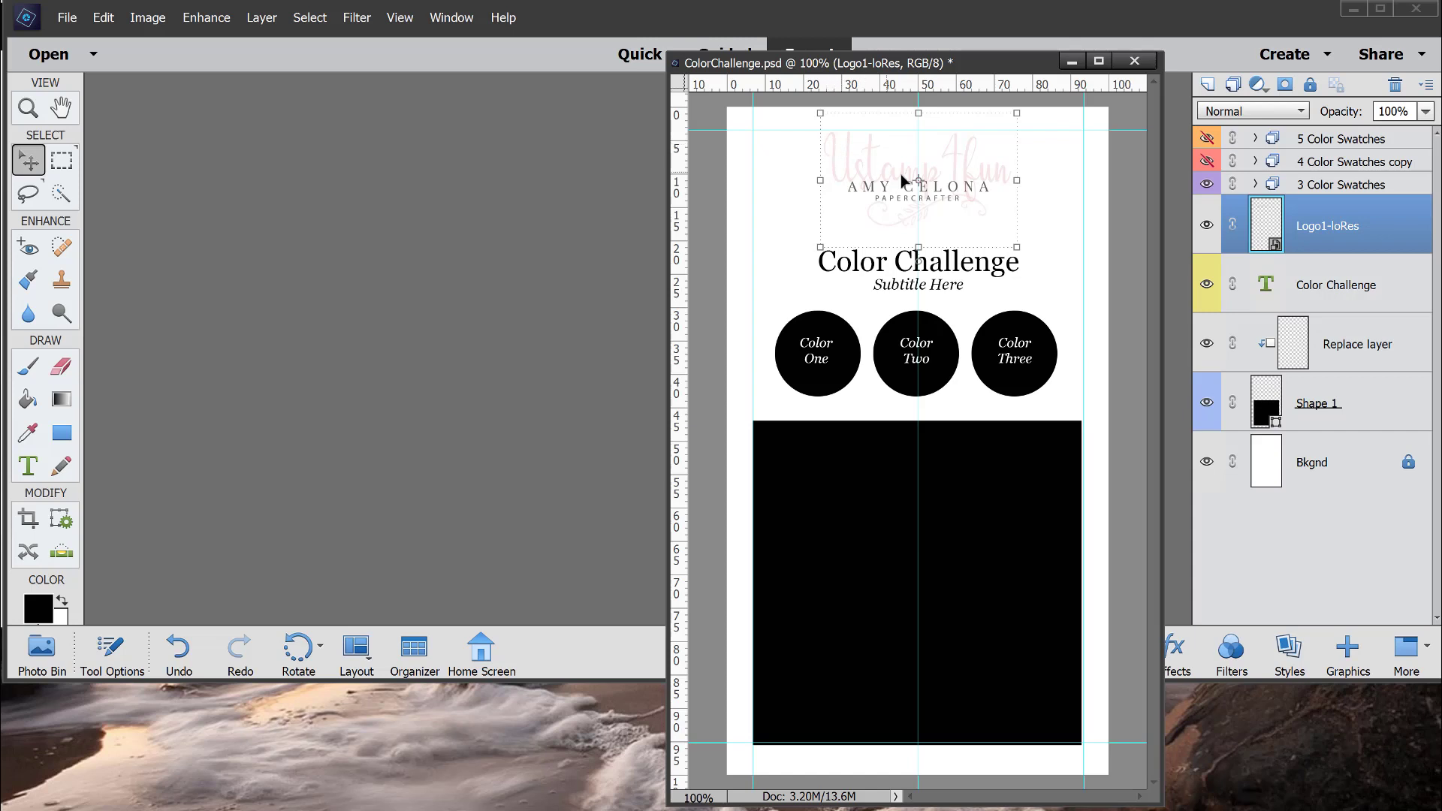
{"action": "left_click", "coordinate": [1052, 187]}
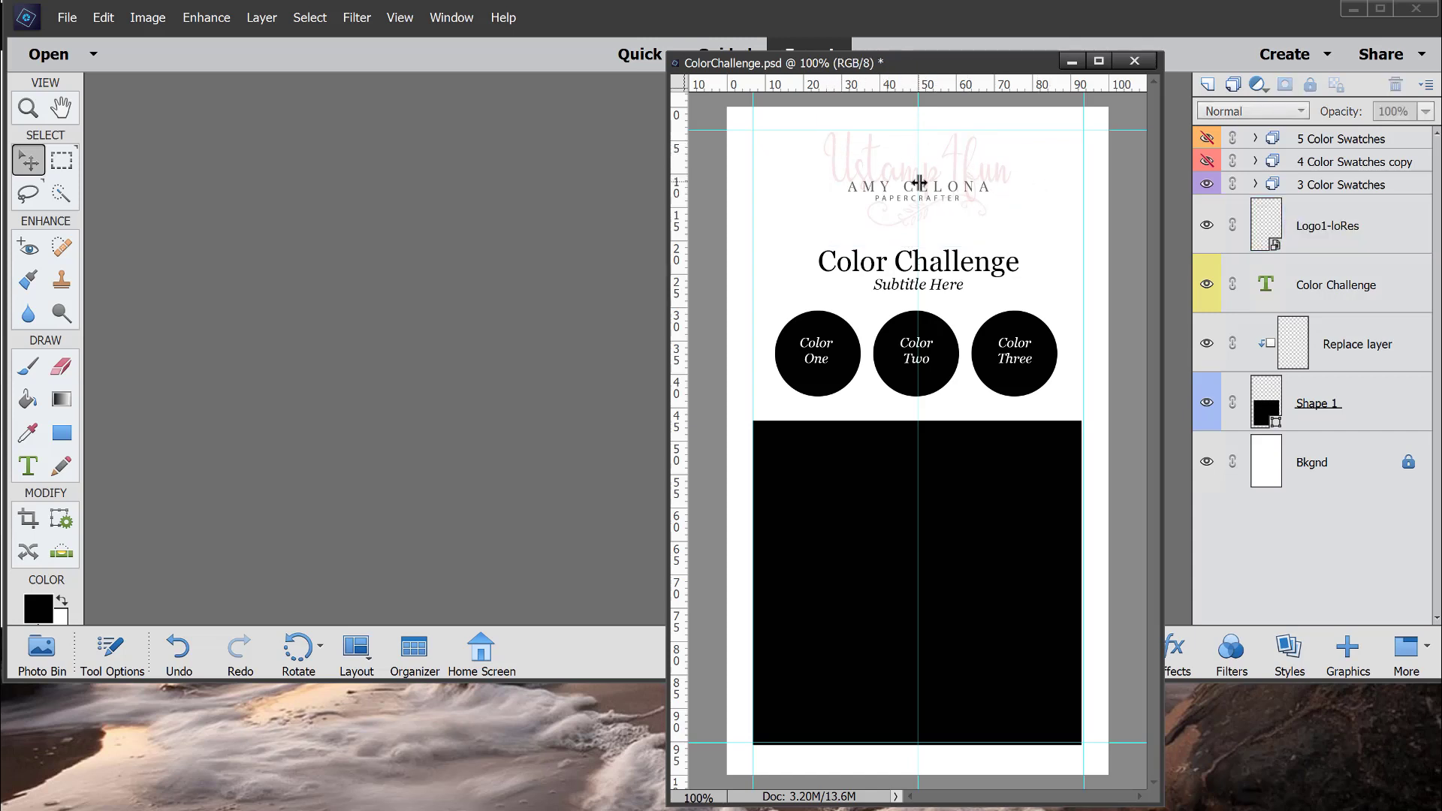
Add the month and year to the title so it reads "July 2019 Color Challenge".
{"action": "left_click", "coordinate": [958, 272]}
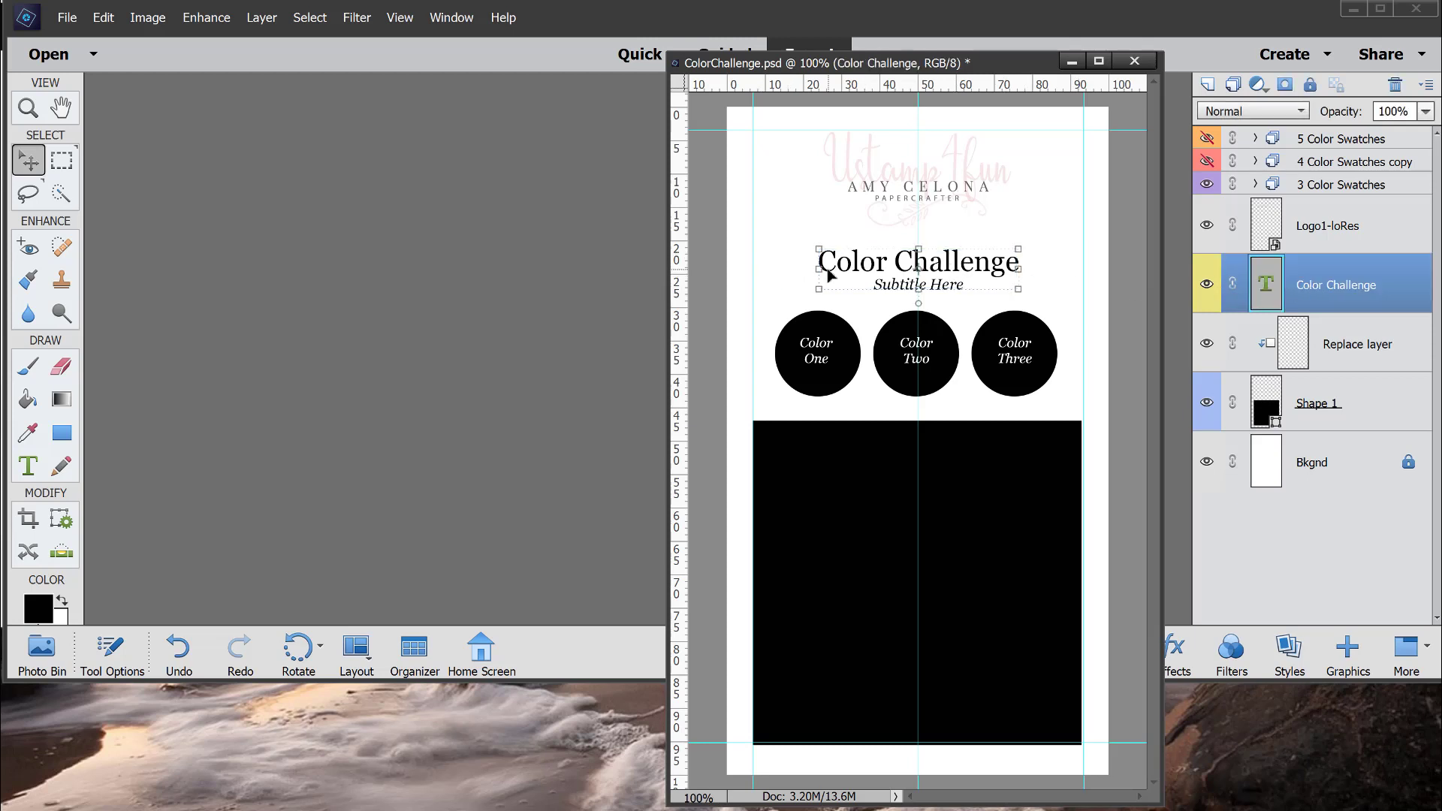
{"action": "left_click", "coordinate": [28, 466]}
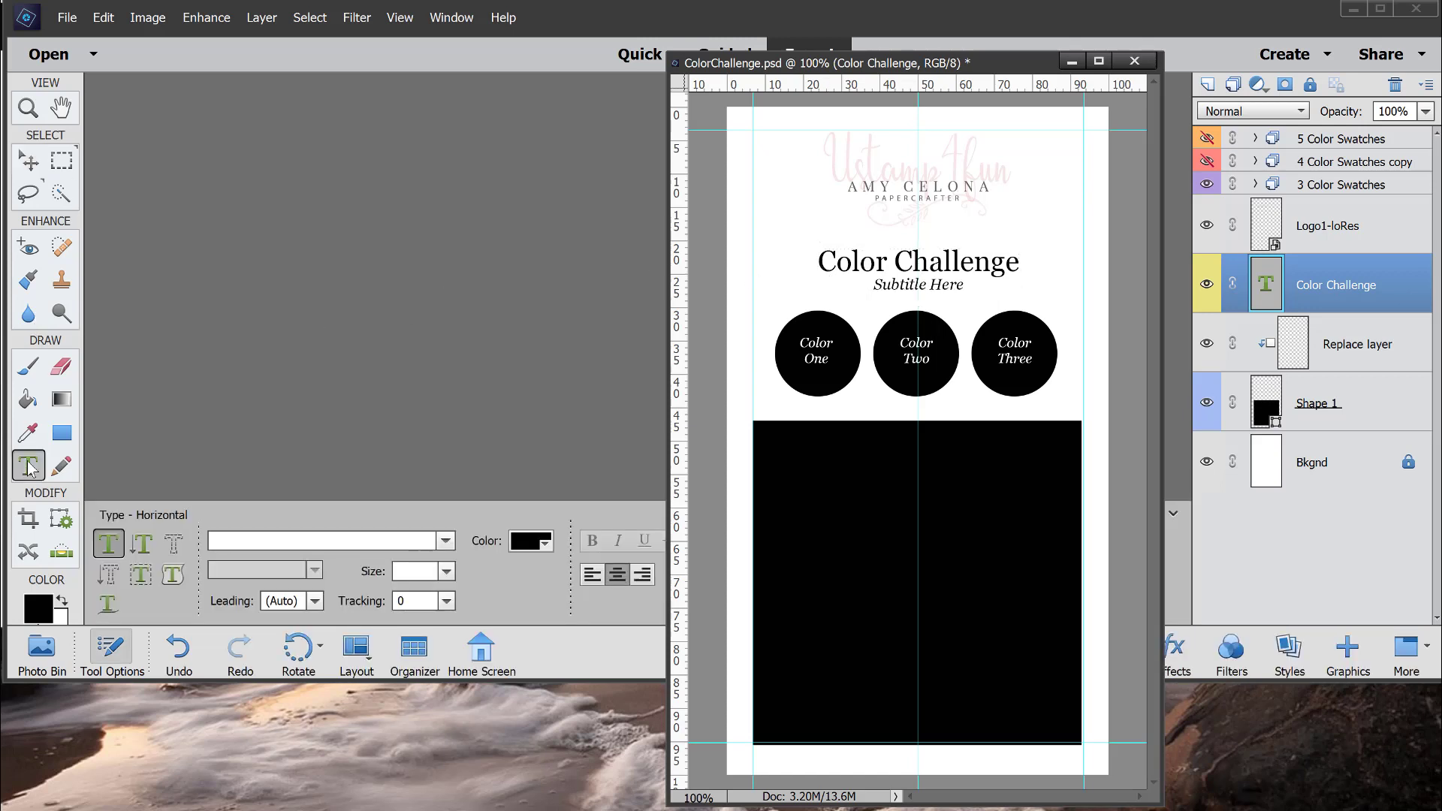
{"action": "left_click", "coordinate": [823, 263]}
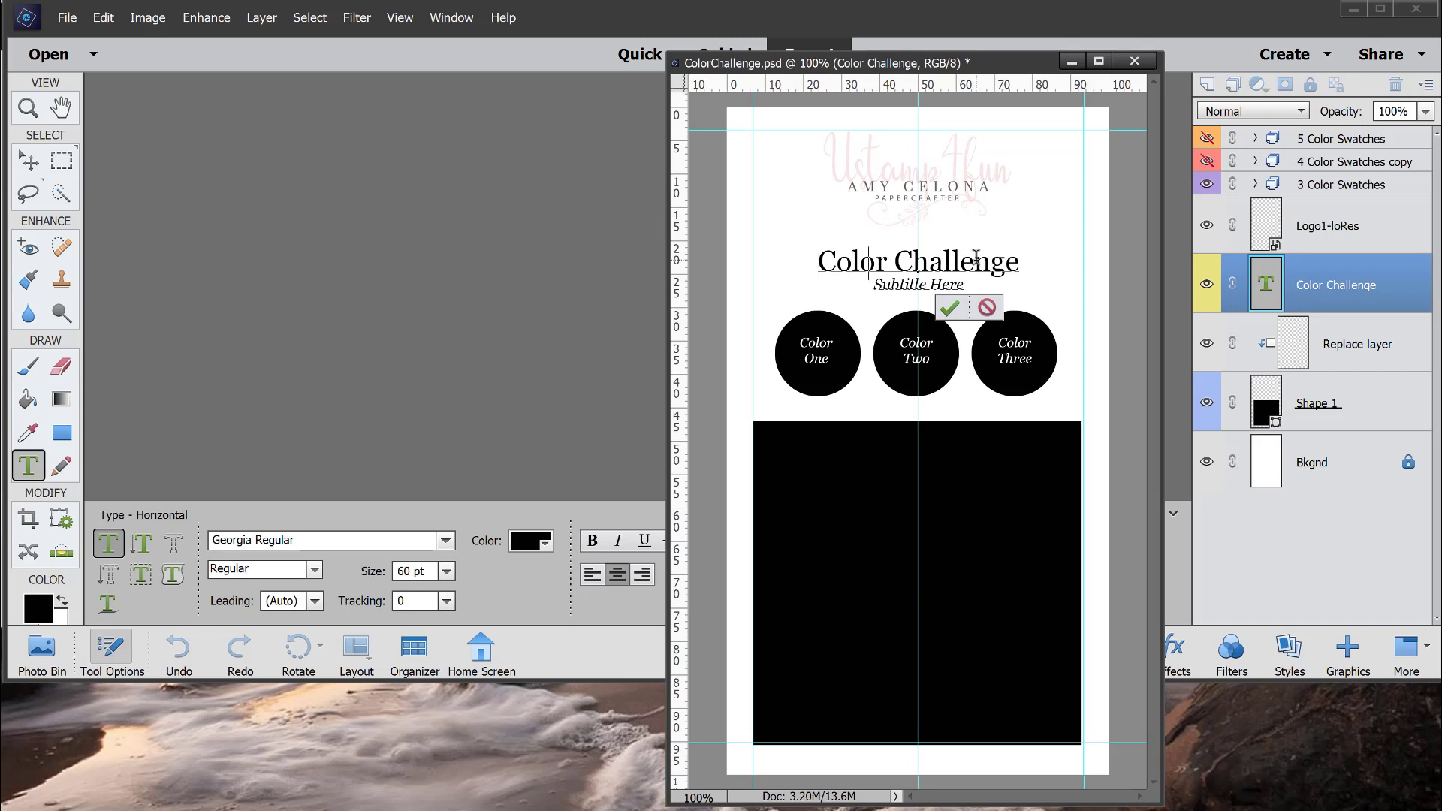
{"action": "key", "text": "Right"}
{"action": "left_click", "coordinate": [950, 307]}
{"action": "key", "text": "v"}
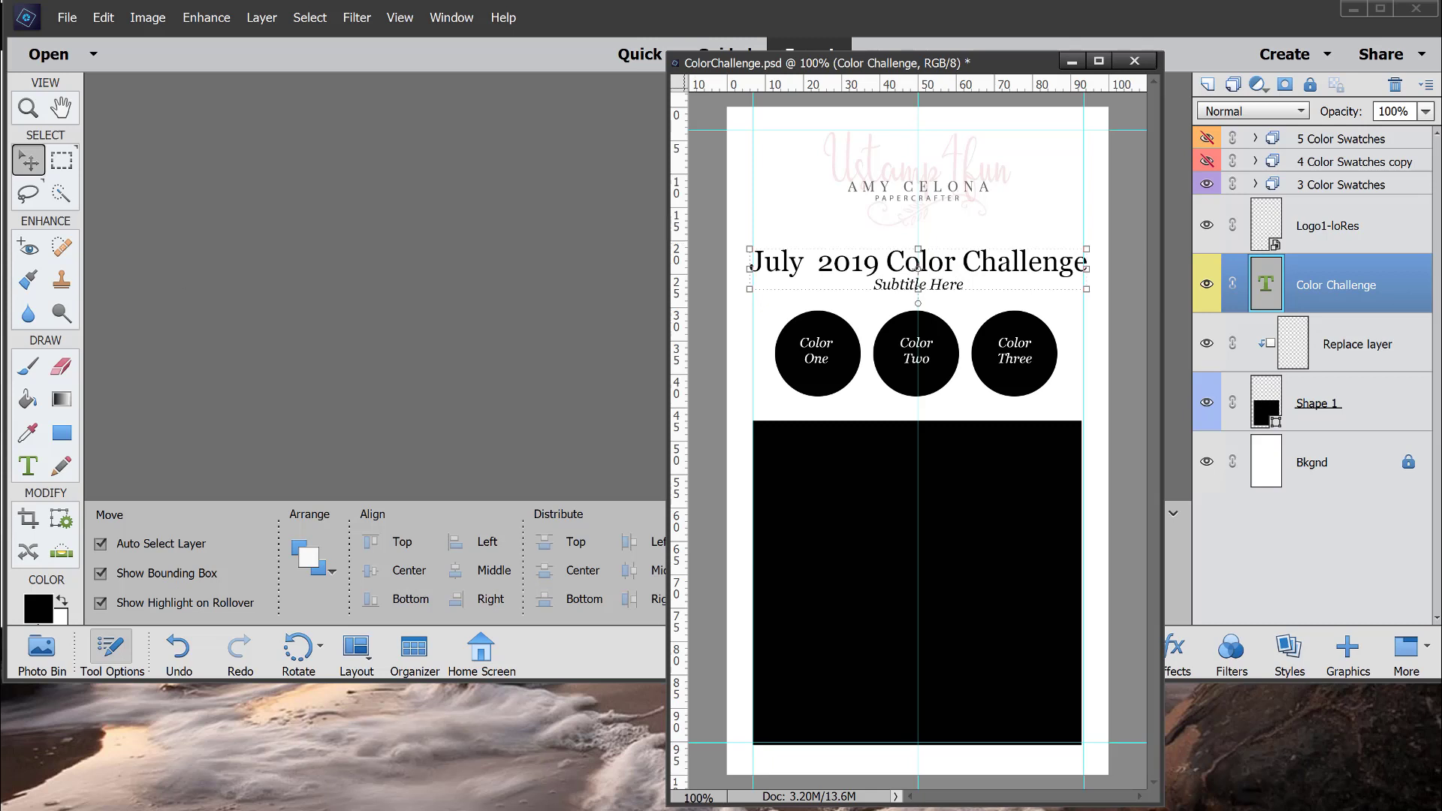
Try the title line at a font size of 30 pt, and undo that change.
{"action": "left_click", "coordinate": [33, 467]}
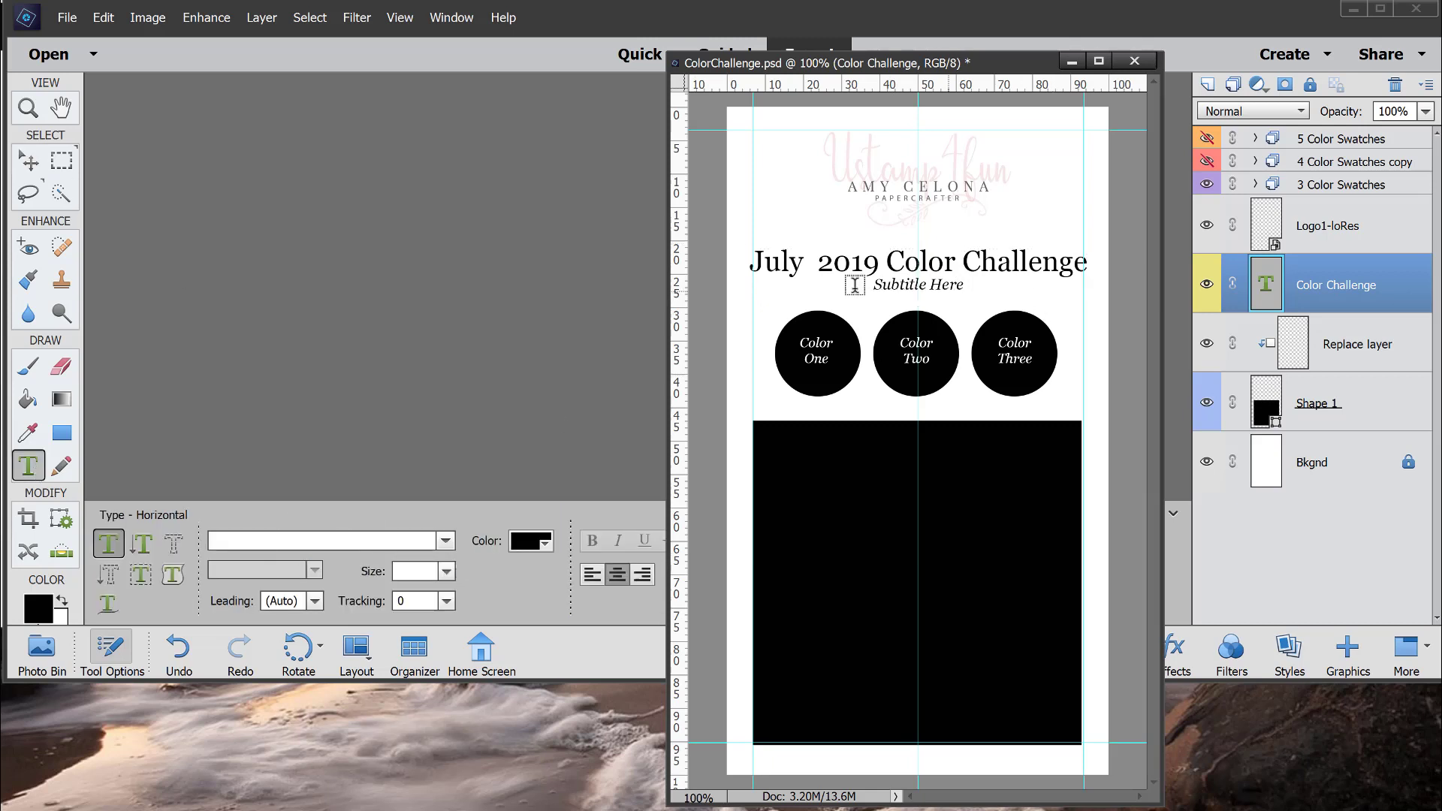
{"action": "left_click_drag", "start_coordinate": [752, 263], "coordinate": [1095, 266]}
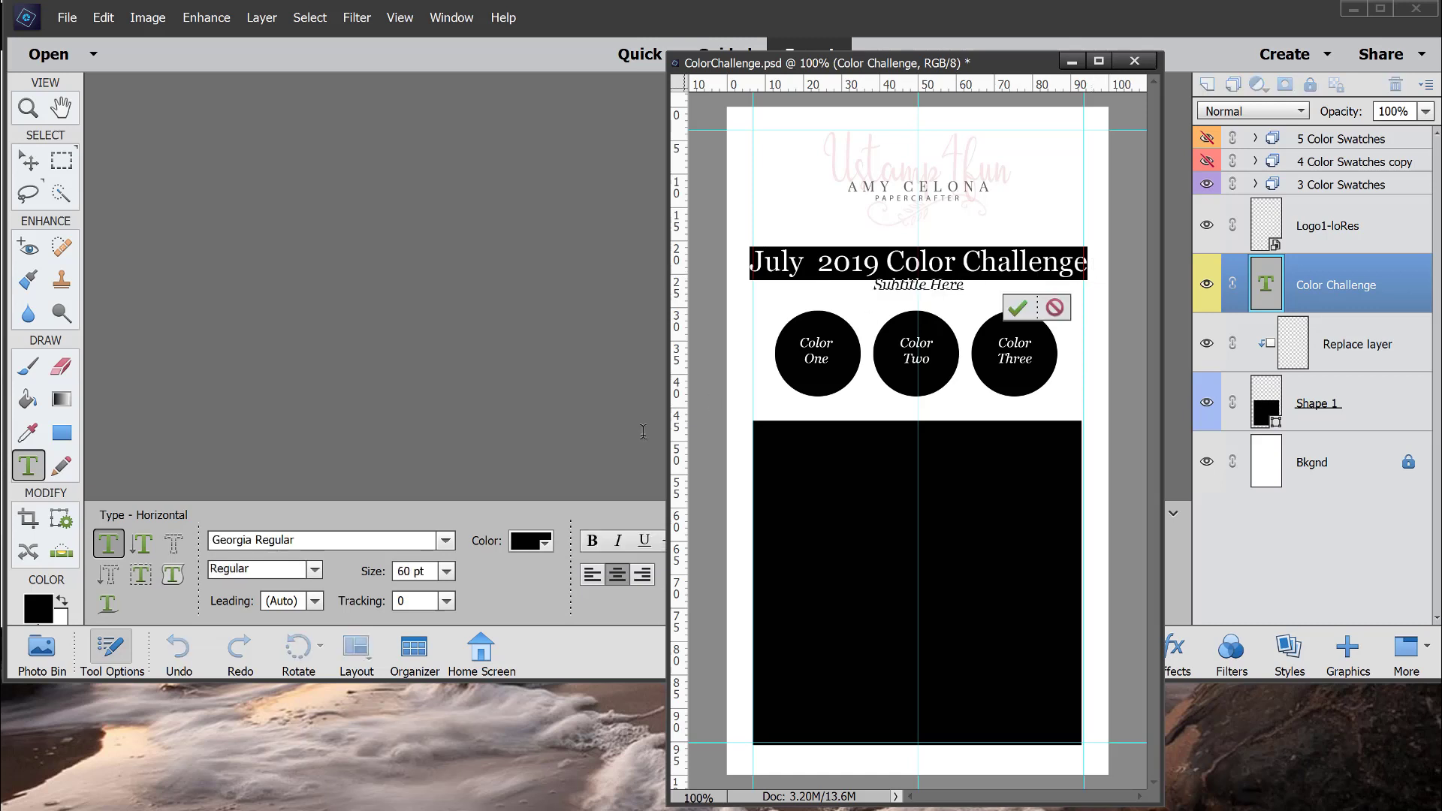
{"action": "left_click", "coordinate": [448, 571]}
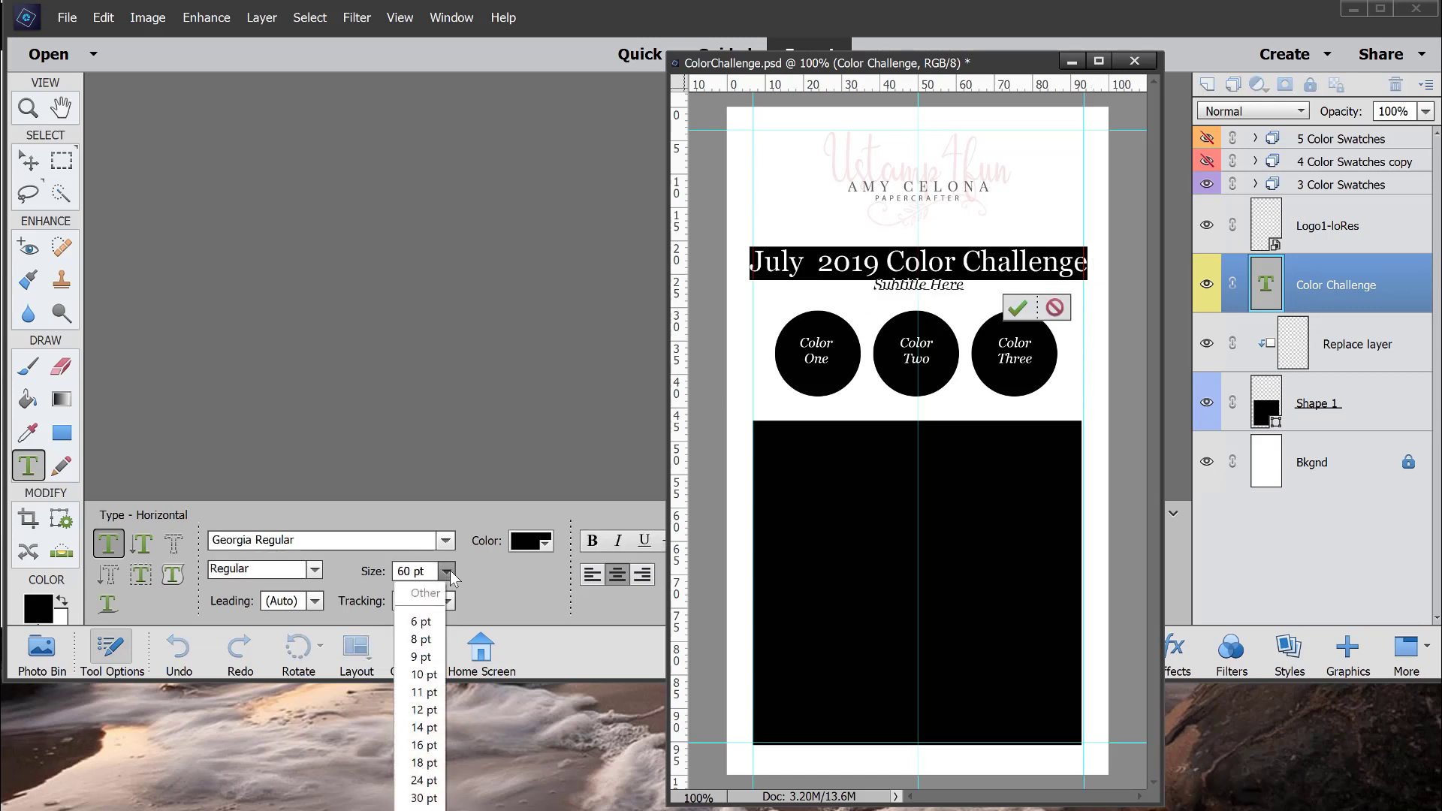
{"action": "left_click", "coordinate": [425, 798]}
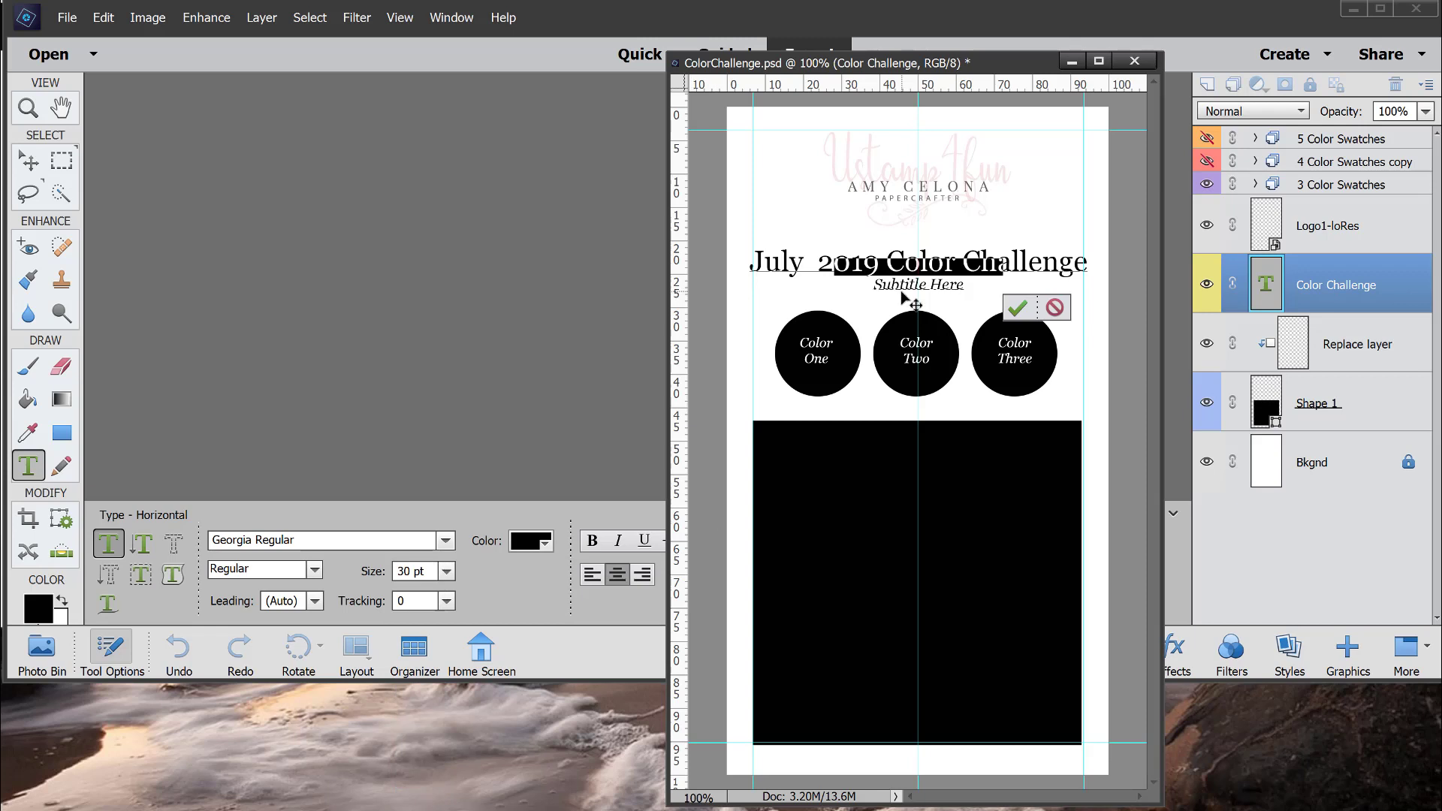
{"action": "left_click", "coordinate": [1018, 307]}
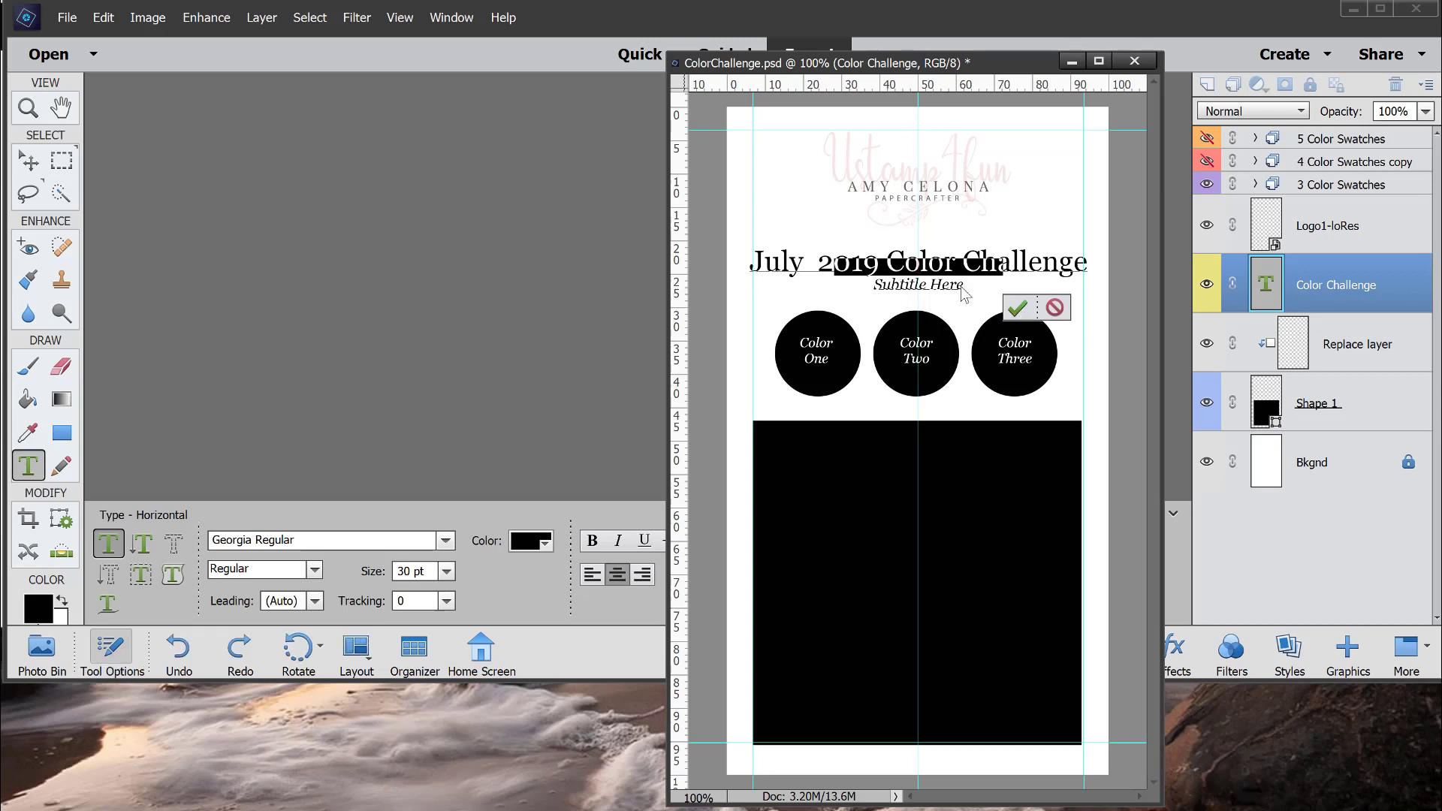
{"action": "key", "text": "v"}
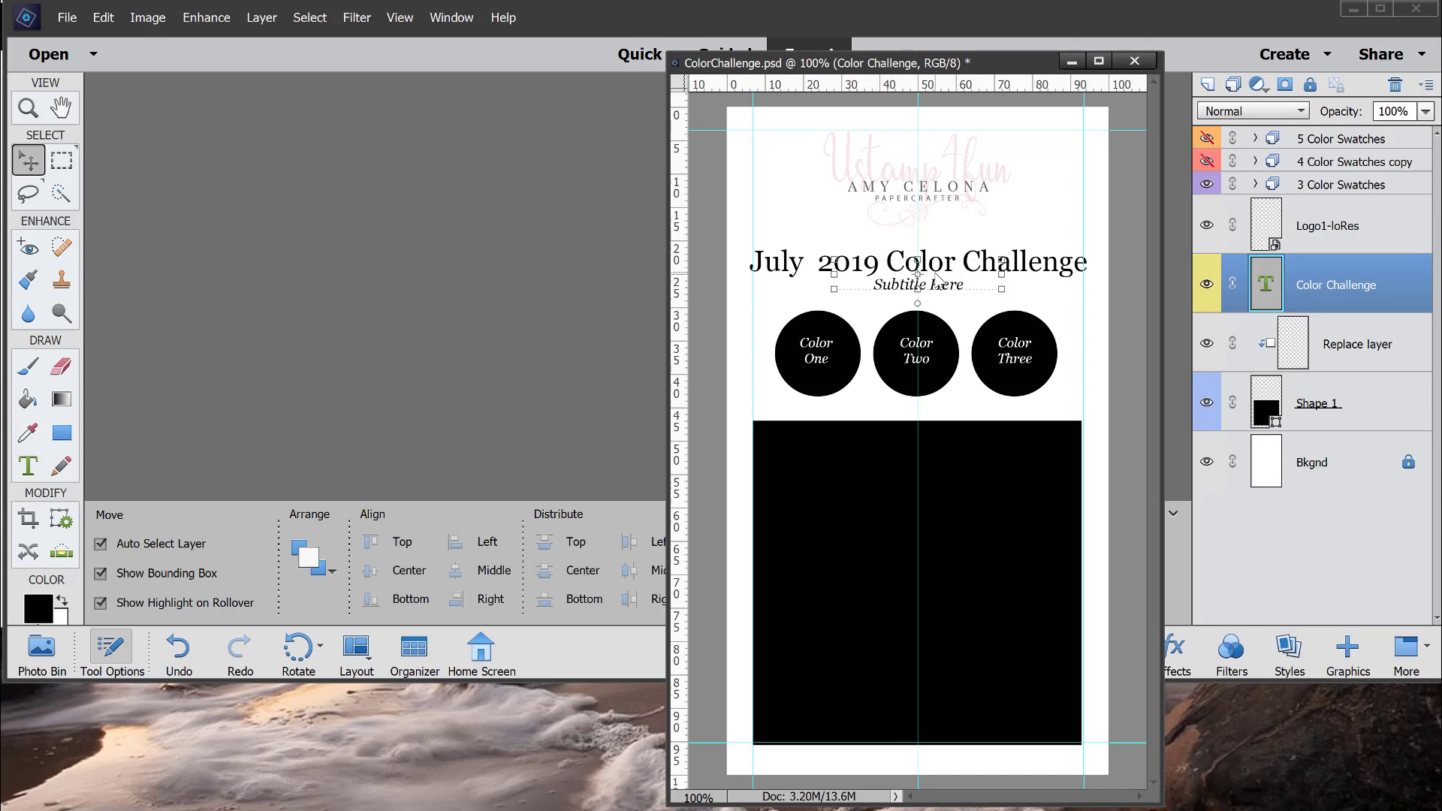
{"action": "left_click", "coordinate": [1050, 276]}
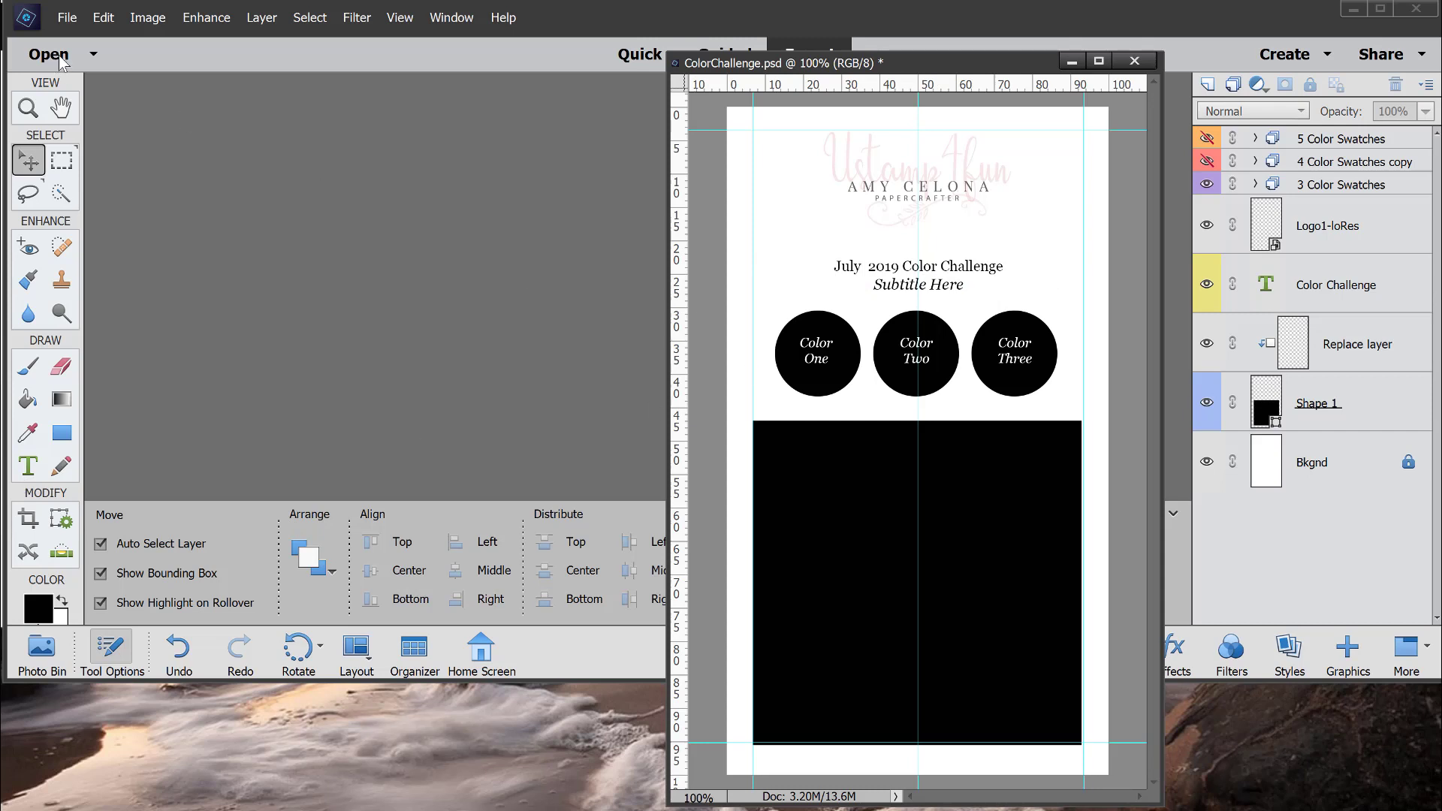
{"action": "left_click", "coordinate": [103, 17]}
{"action": "left_click", "coordinate": [124, 38]}
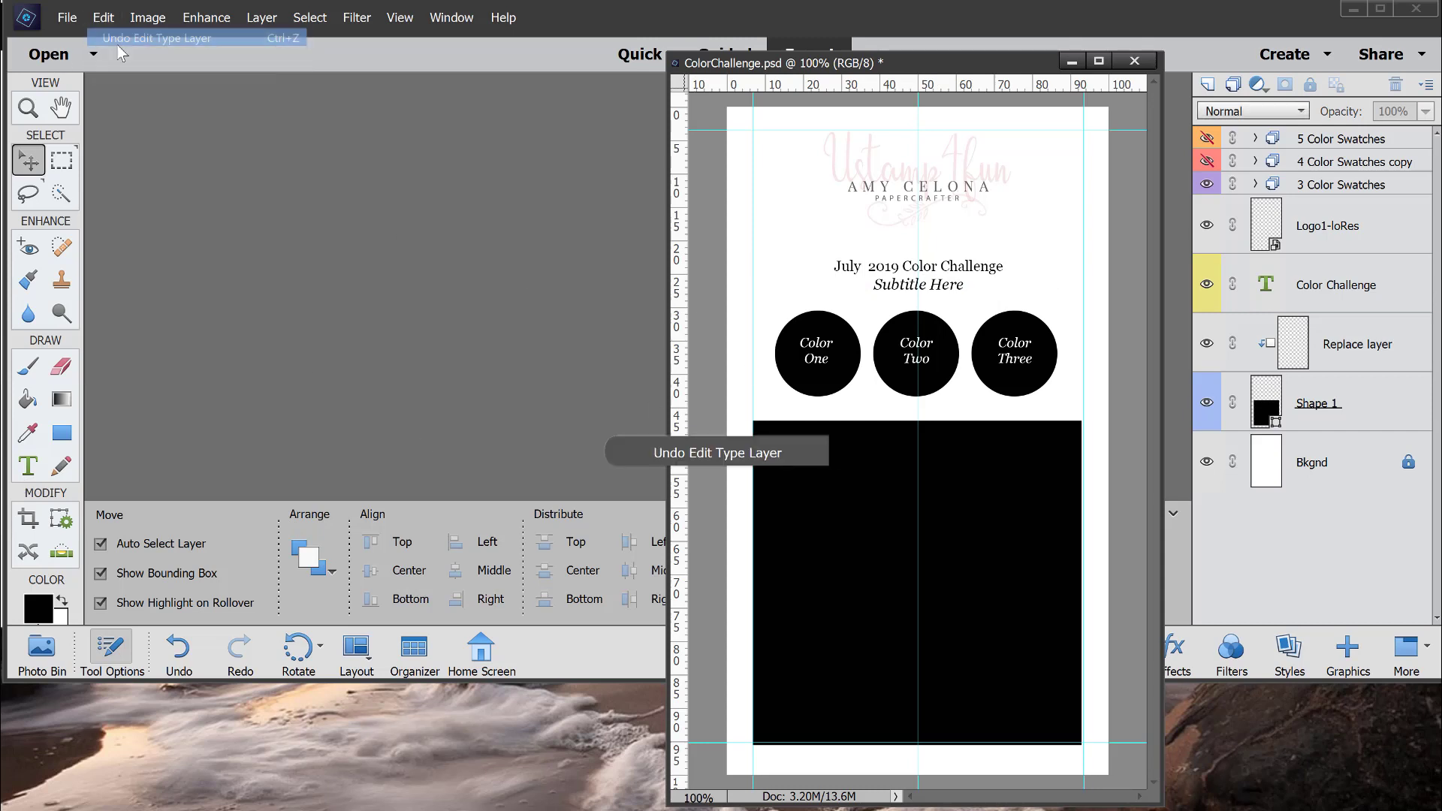
Set the font size of the "July 2019 Color Challenge" title line to 48 pt.
{"action": "left_click", "coordinate": [28, 466]}
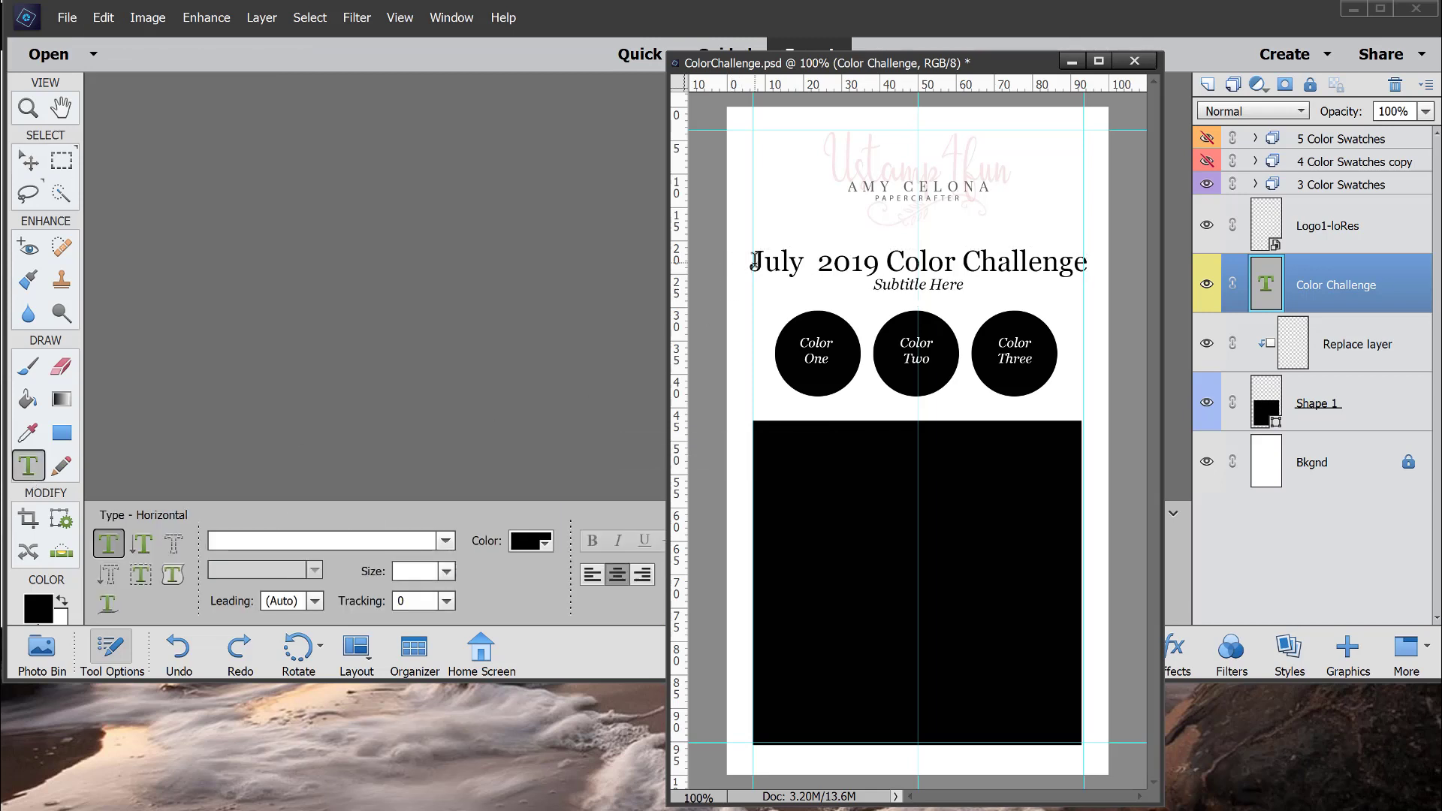
{"action": "left_click_drag", "start_coordinate": [754, 261], "coordinate": [1093, 263]}
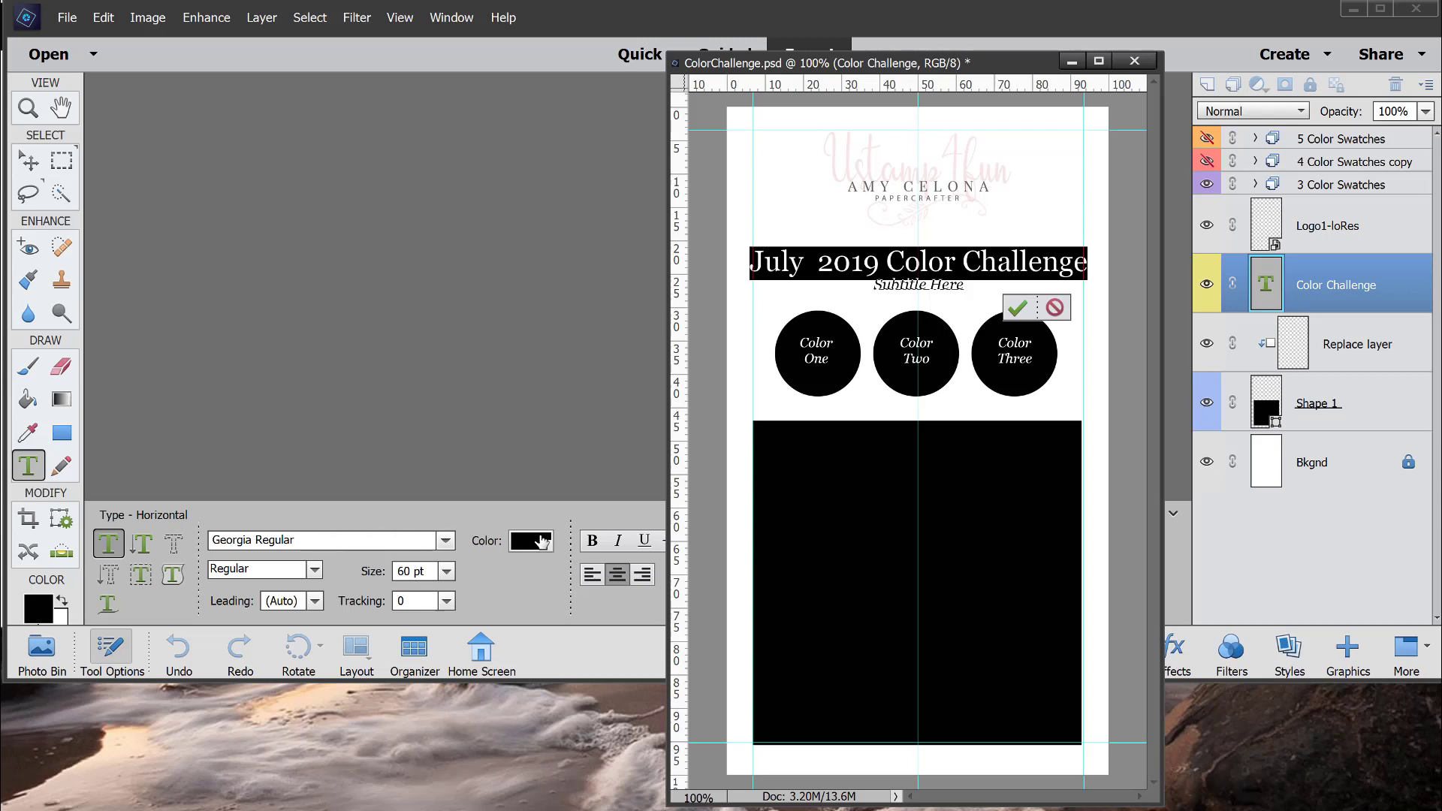
{"action": "left_click", "coordinate": [447, 572]}
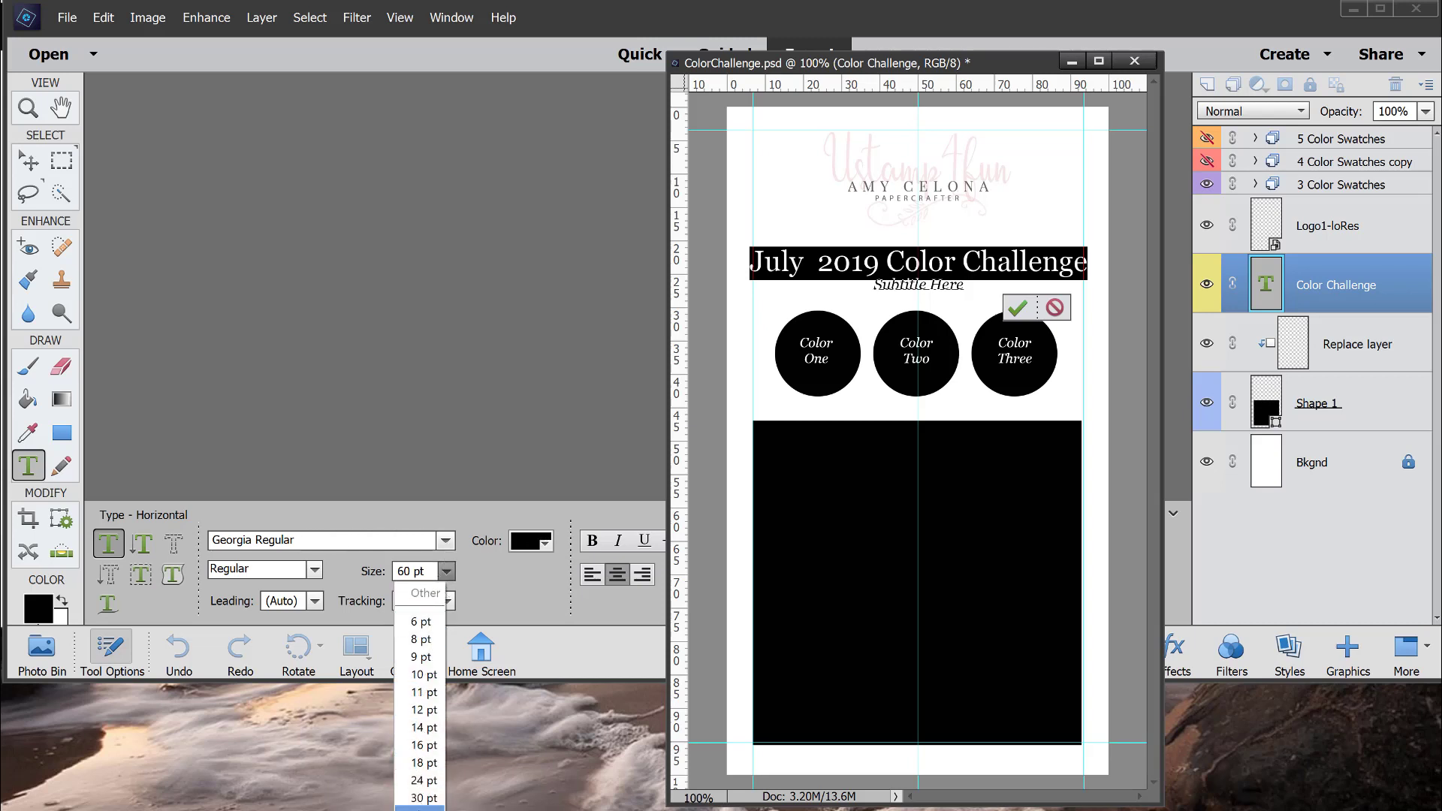
{"action": "left_click", "coordinate": [420, 808]}
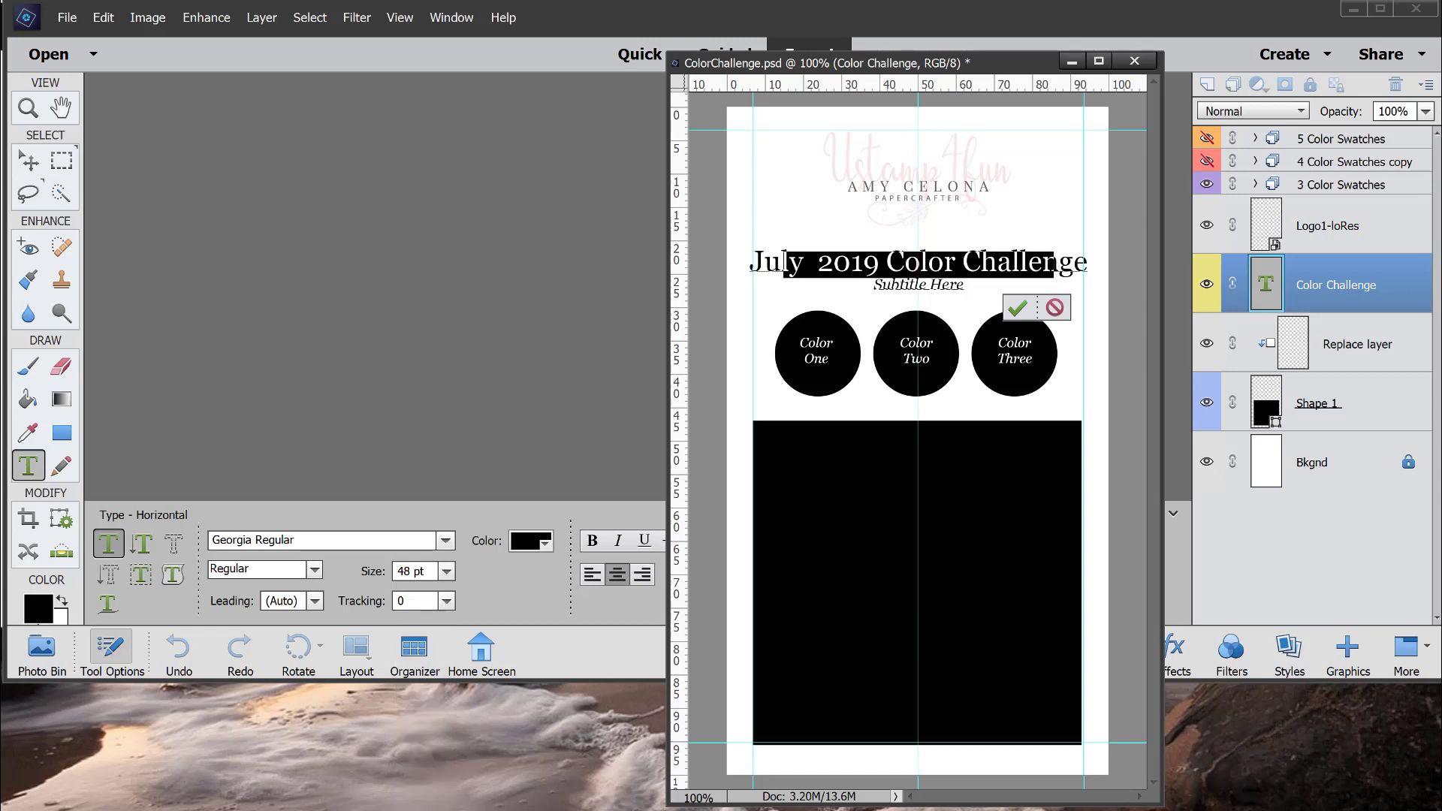
{"action": "left_click", "coordinate": [1018, 307]}
{"action": "key", "text": "v"}
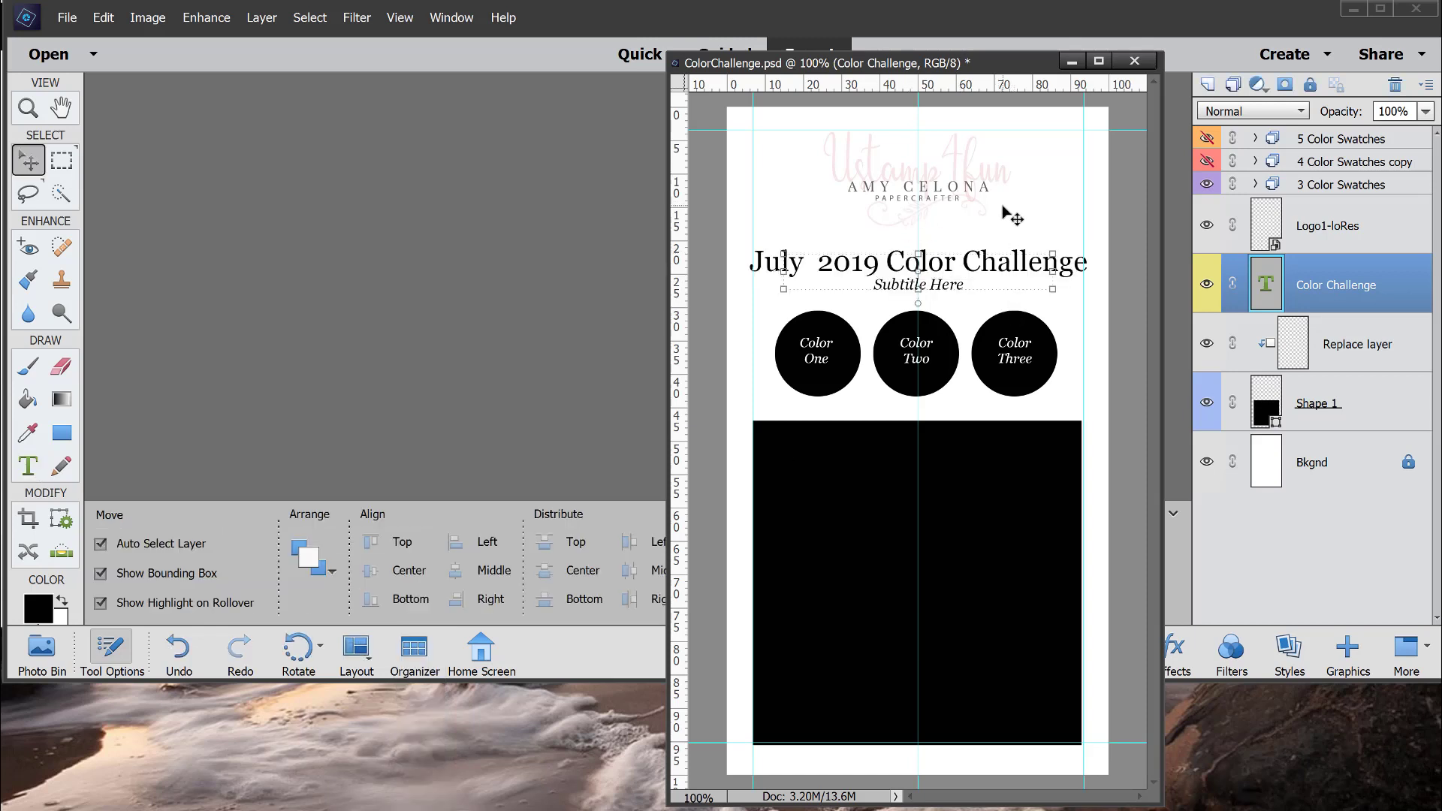
{"action": "left_click", "coordinate": [1011, 217]}
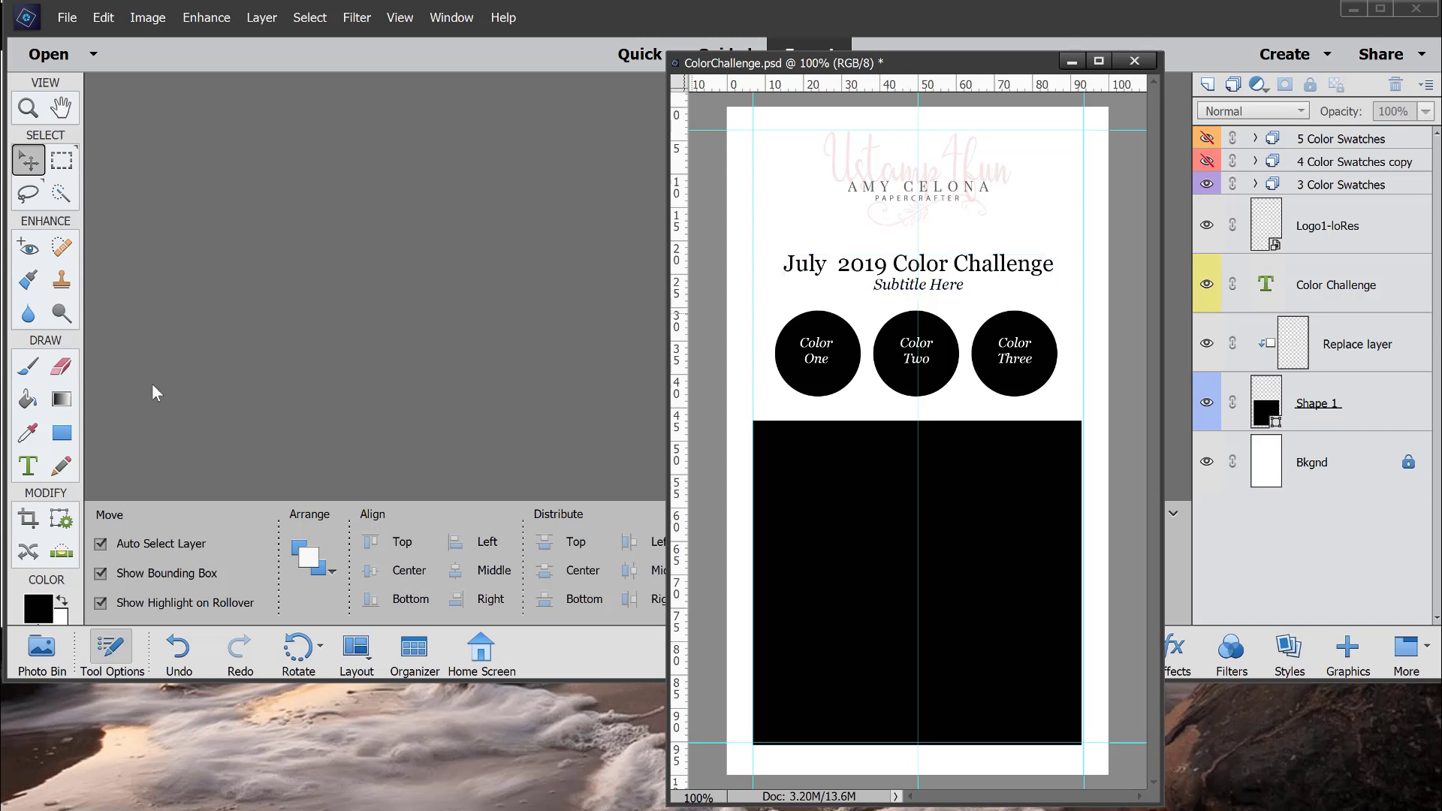
Replace the "Subtitle Here" placeholder under the title with "Submit Your by June 15thth".
{"action": "left_click", "coordinate": [25, 470]}
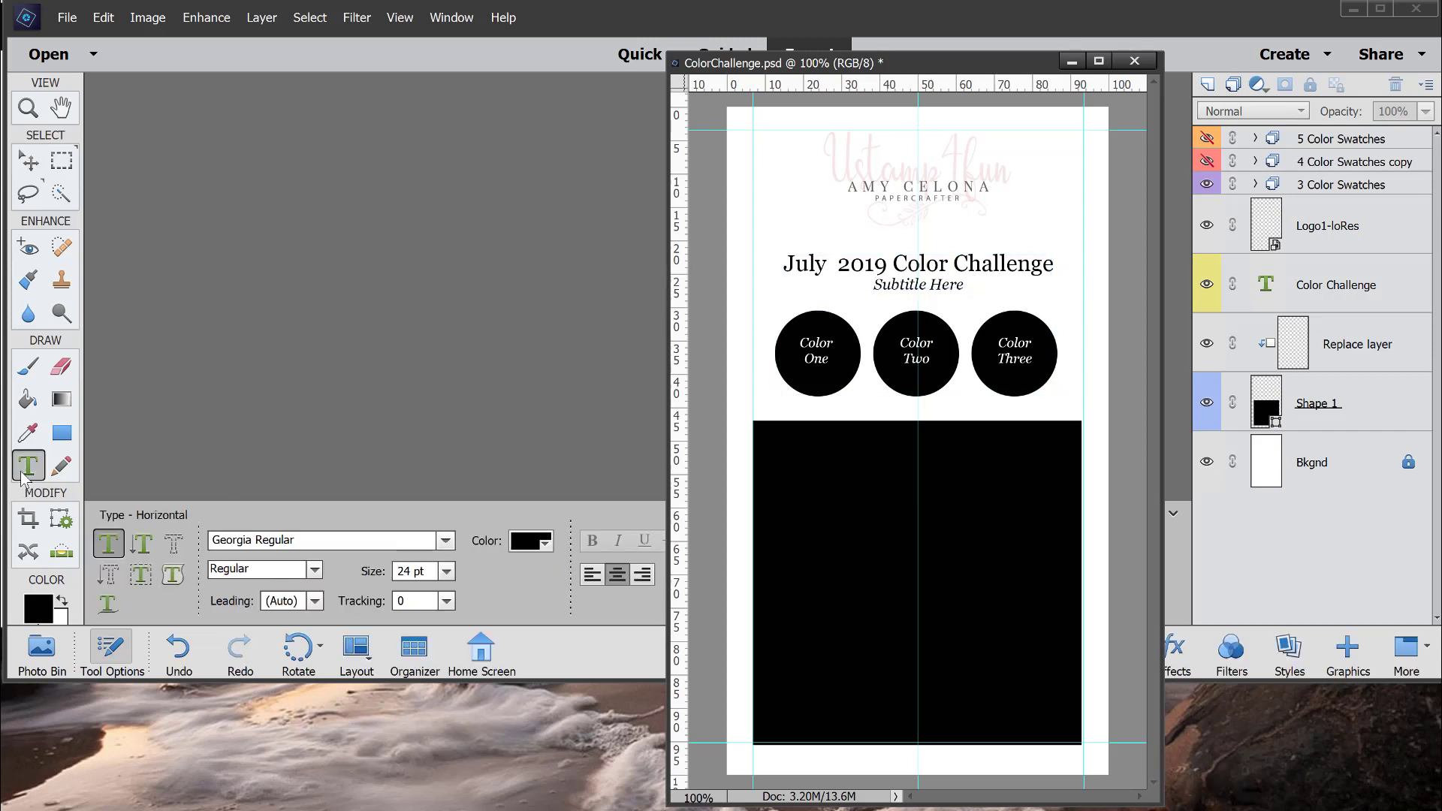
{"action": "left_click", "coordinate": [902, 285]}
{"action": "left_click_drag", "start_coordinate": [876, 284], "coordinate": [967, 283]}
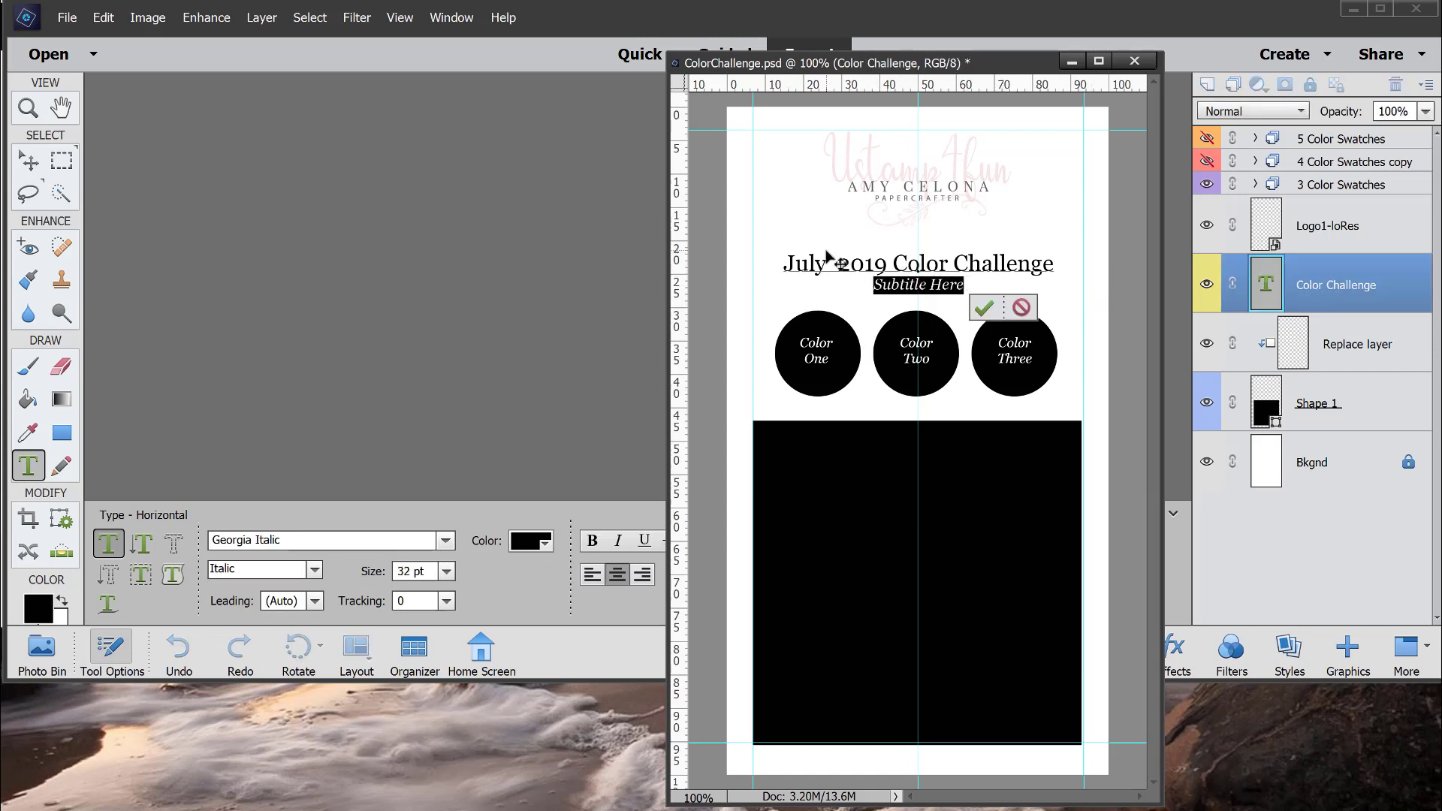
{"action": "left_click", "coordinate": [962, 287]}
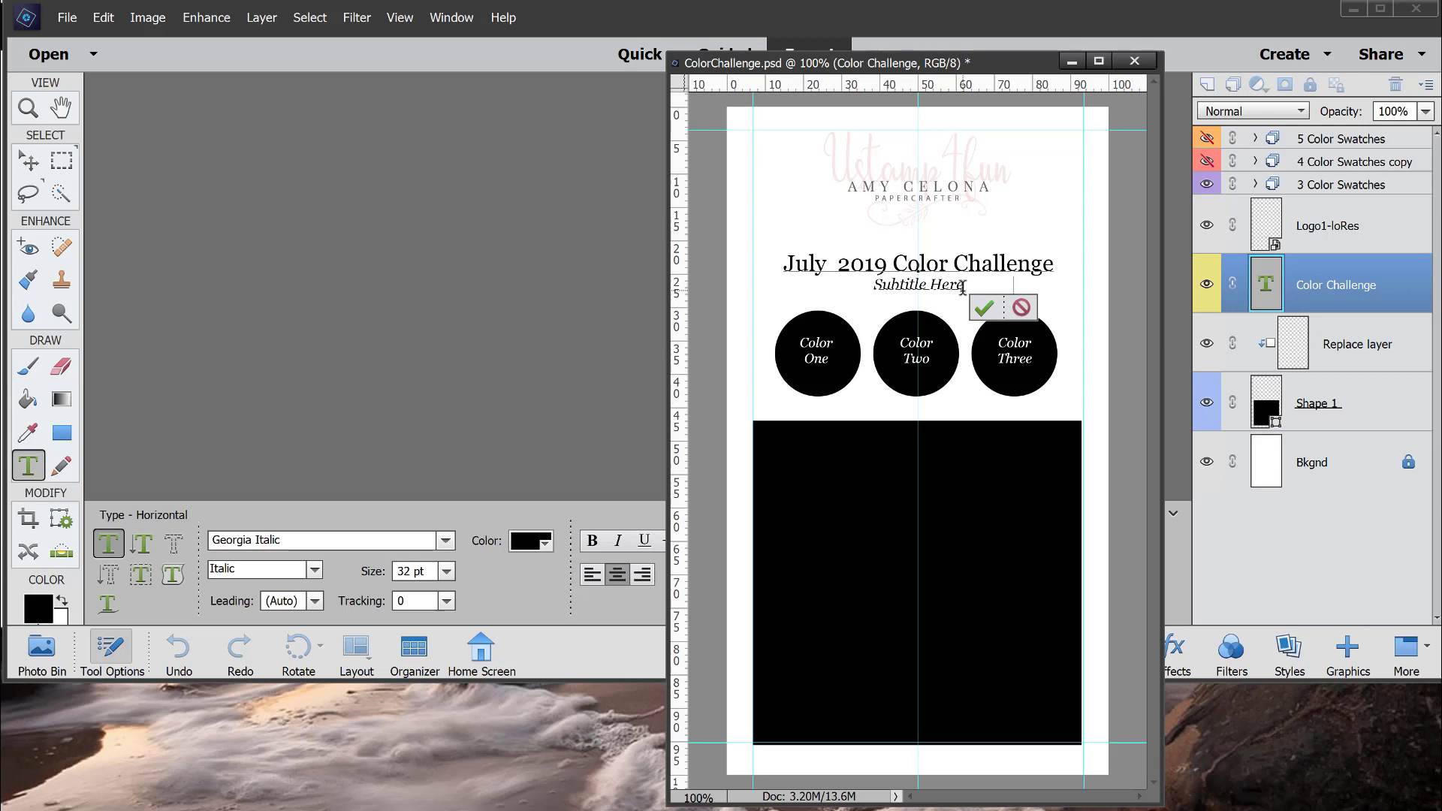
{"action": "left_click", "coordinate": [985, 307]}
{"action": "key", "text": "v"}
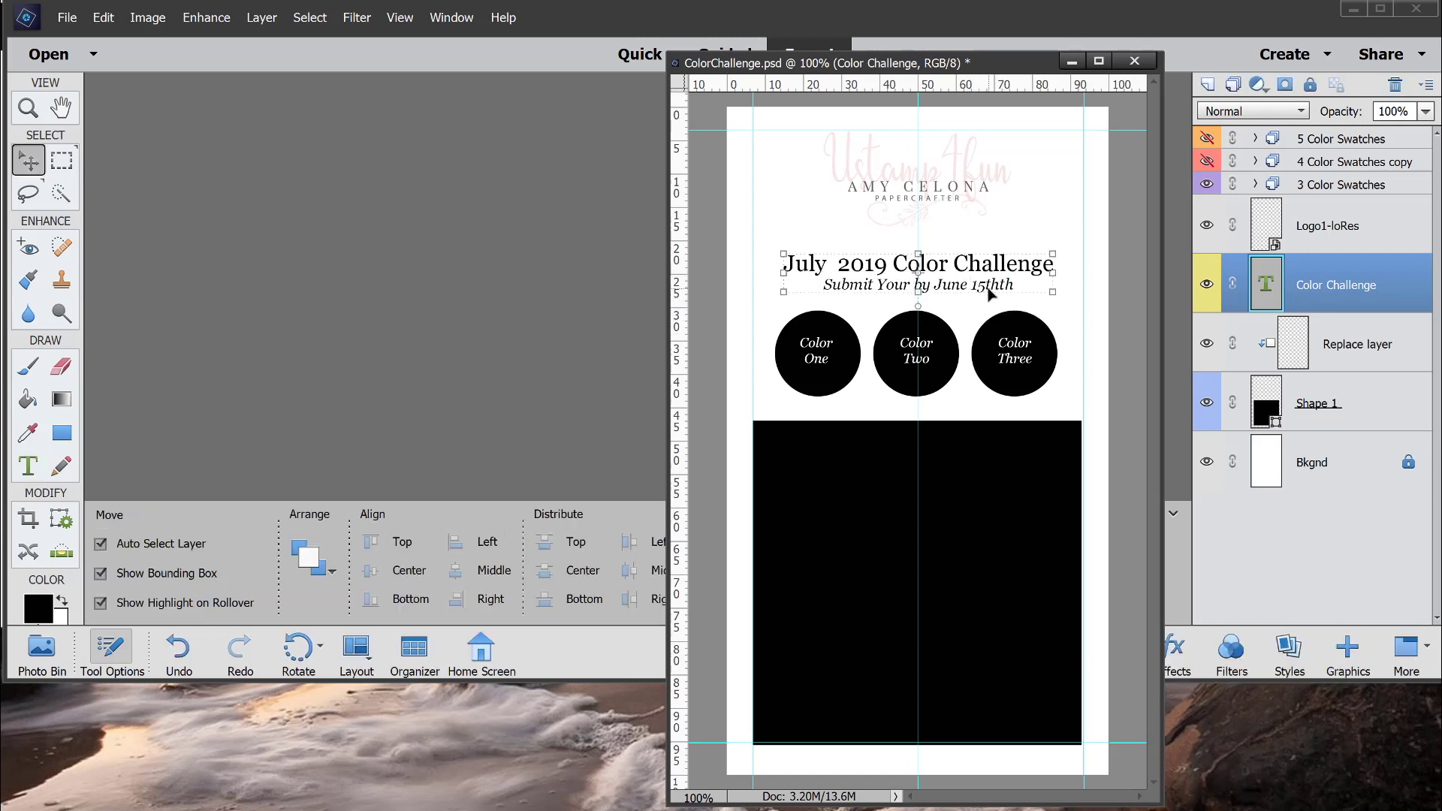
Change the date in the subtitle so it reads "Submit Your by July 20th".
{"action": "left_click", "coordinate": [29, 466]}
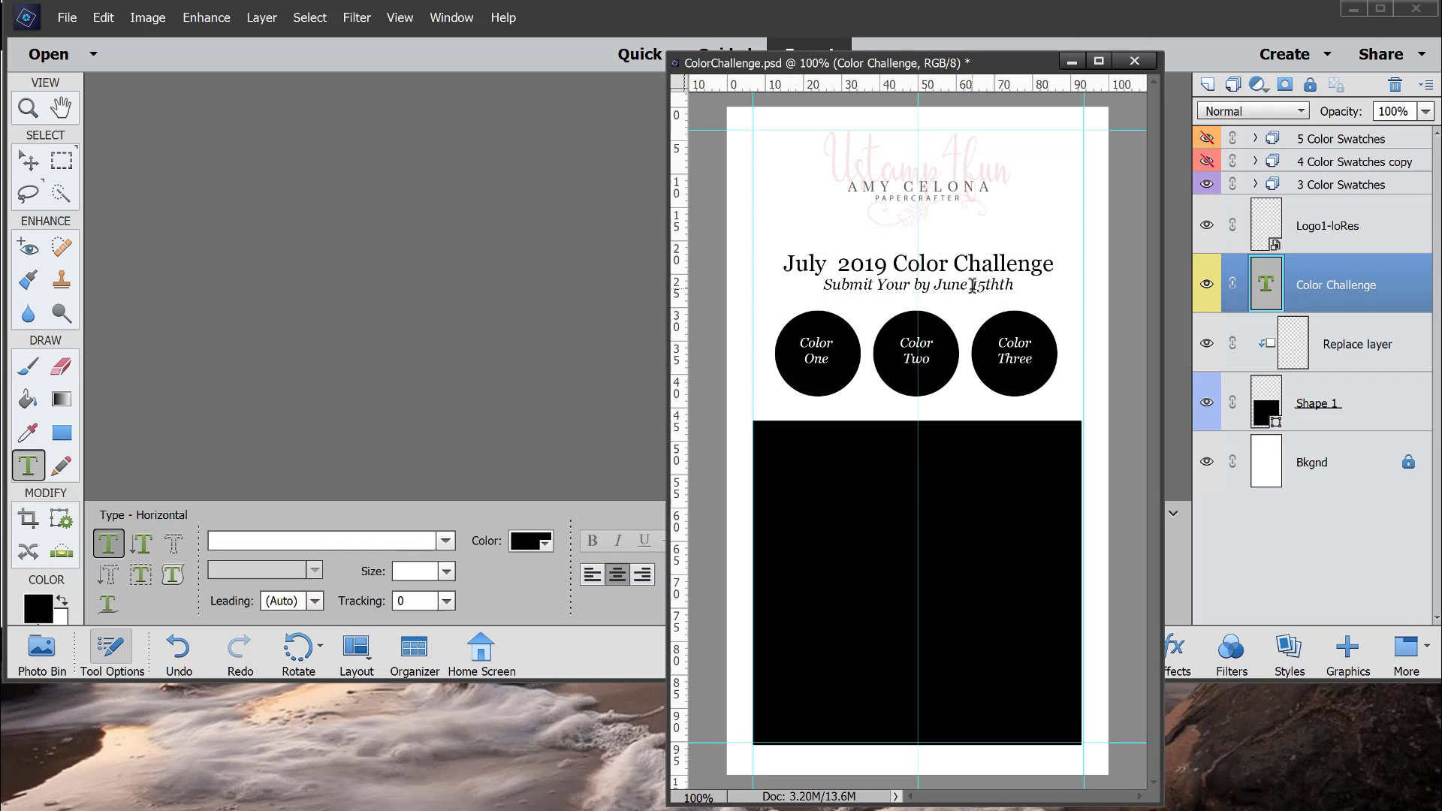
{"action": "mouse_move", "coordinate": [952, 287]}
{"action": "left_mouse_down"}
{"action": "mouse_move", "coordinate": [1014, 271]}
{"action": "mouse_move", "coordinate": [951, 285]}
{"action": "left_mouse_up"}
{"action": "left_click", "coordinate": [1014, 286]}
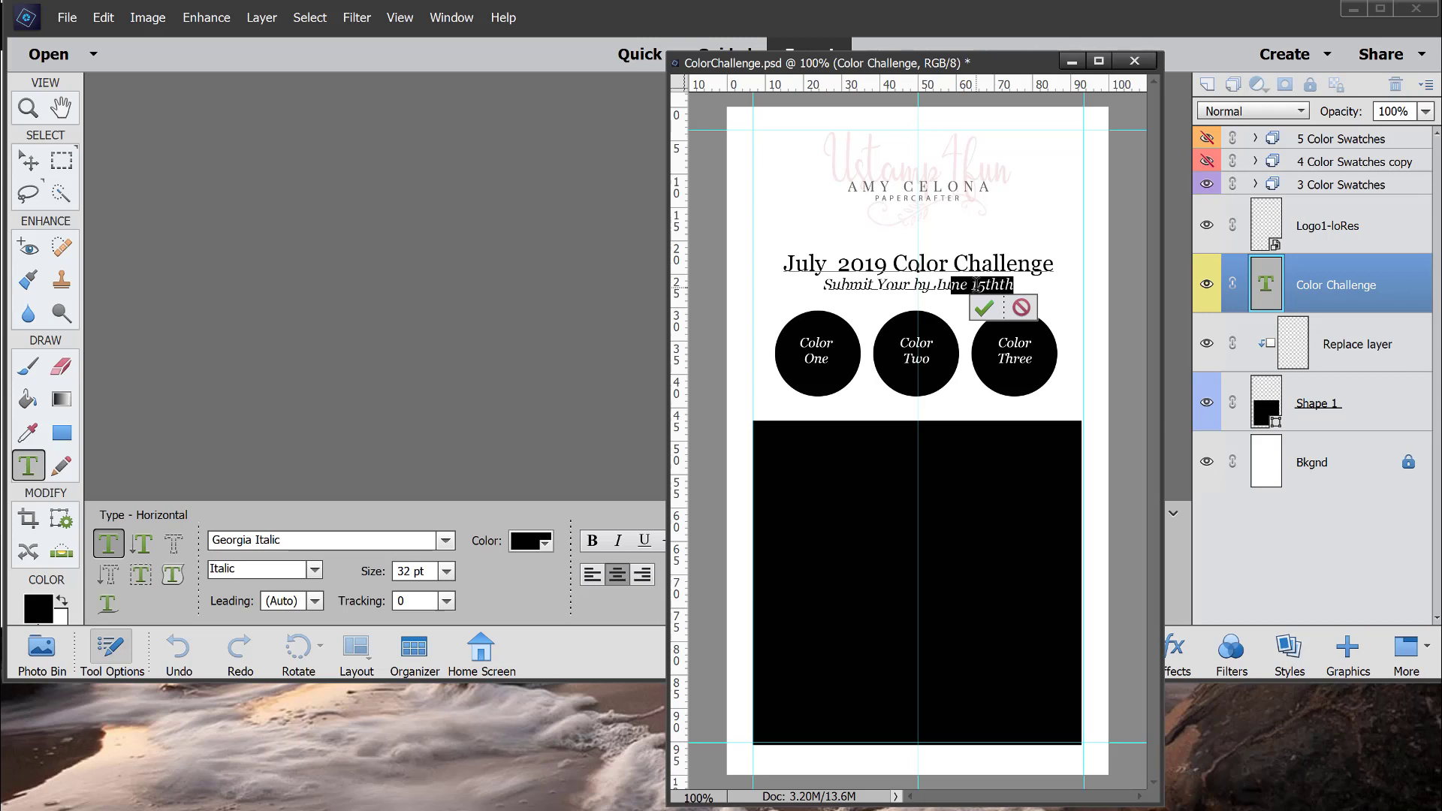
{"action": "left_click", "coordinate": [976, 284]}
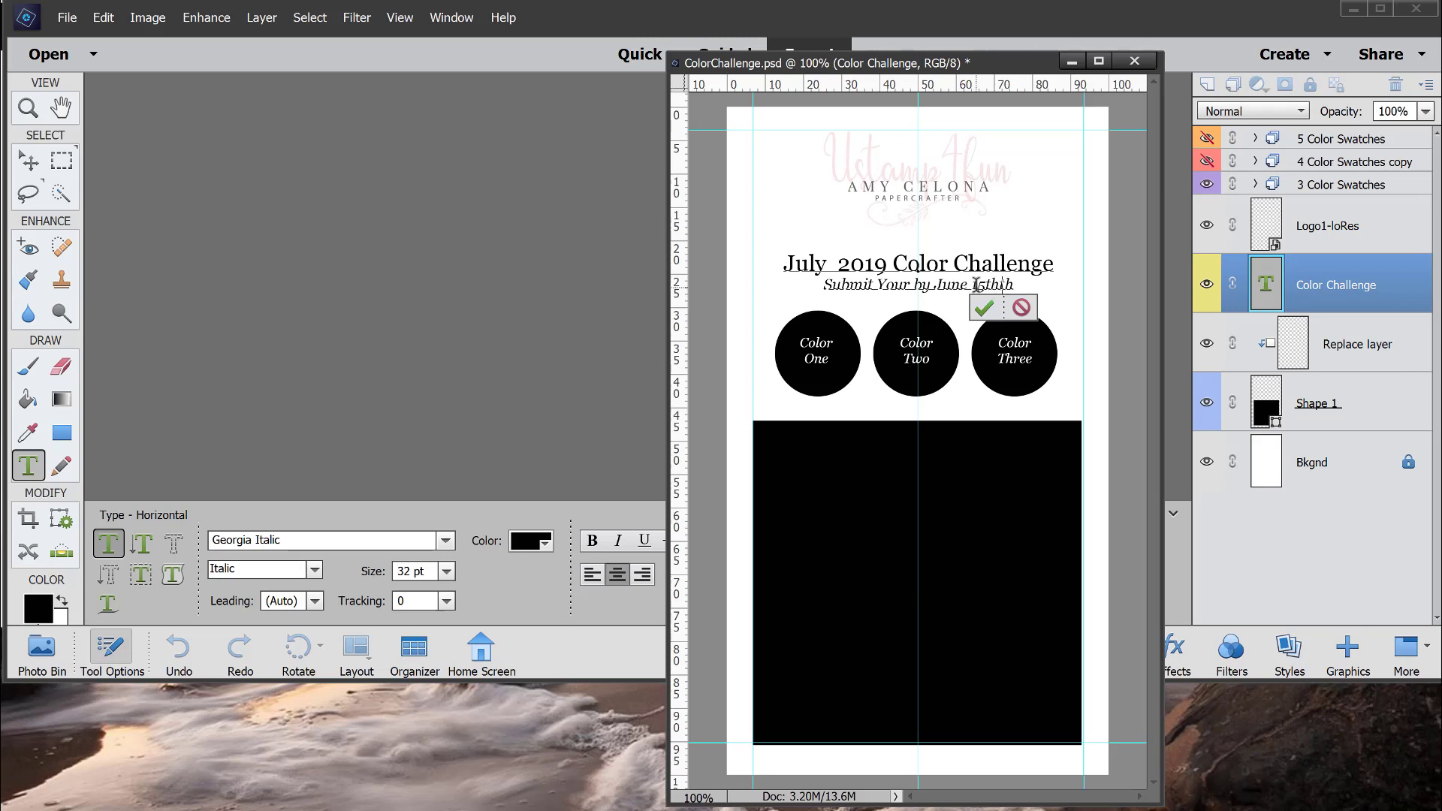
{"action": "left_click", "coordinate": [979, 301]}
{"action": "key", "text": "v"}
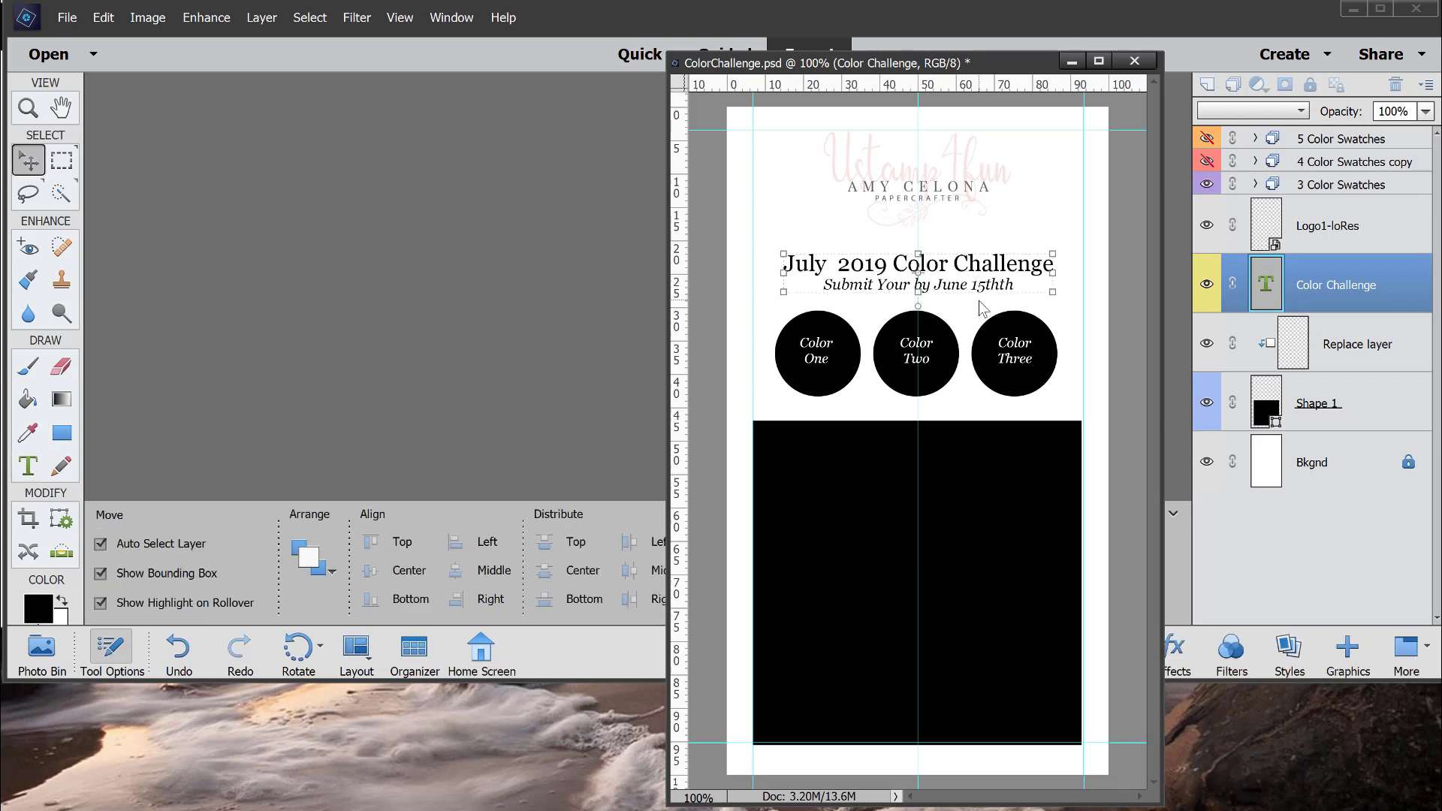
{"action": "key", "text": "ctrl+z"}
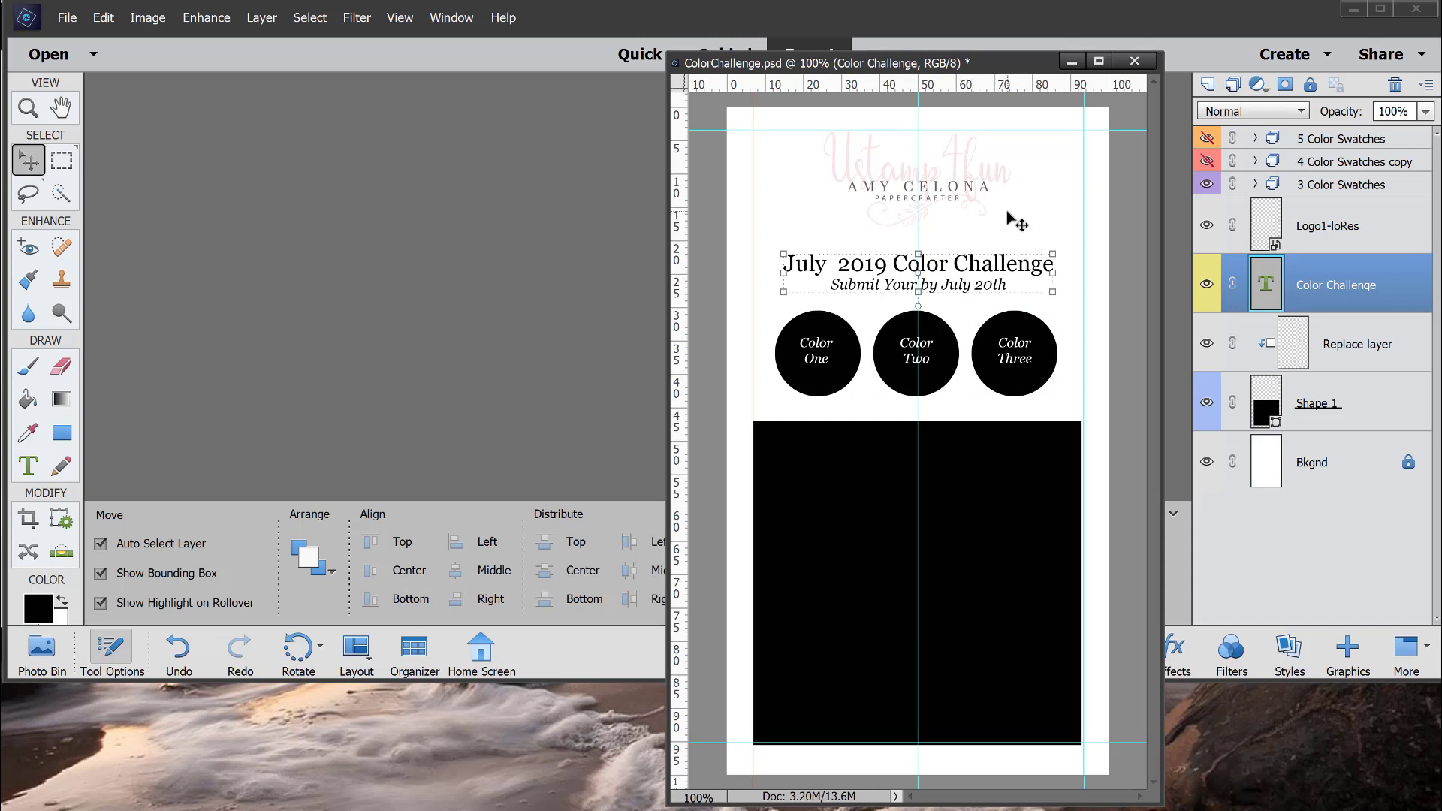
Select the Replace layer that sits above the black Shape 1 placeholder.
{"action": "left_click", "coordinate": [996, 248]}
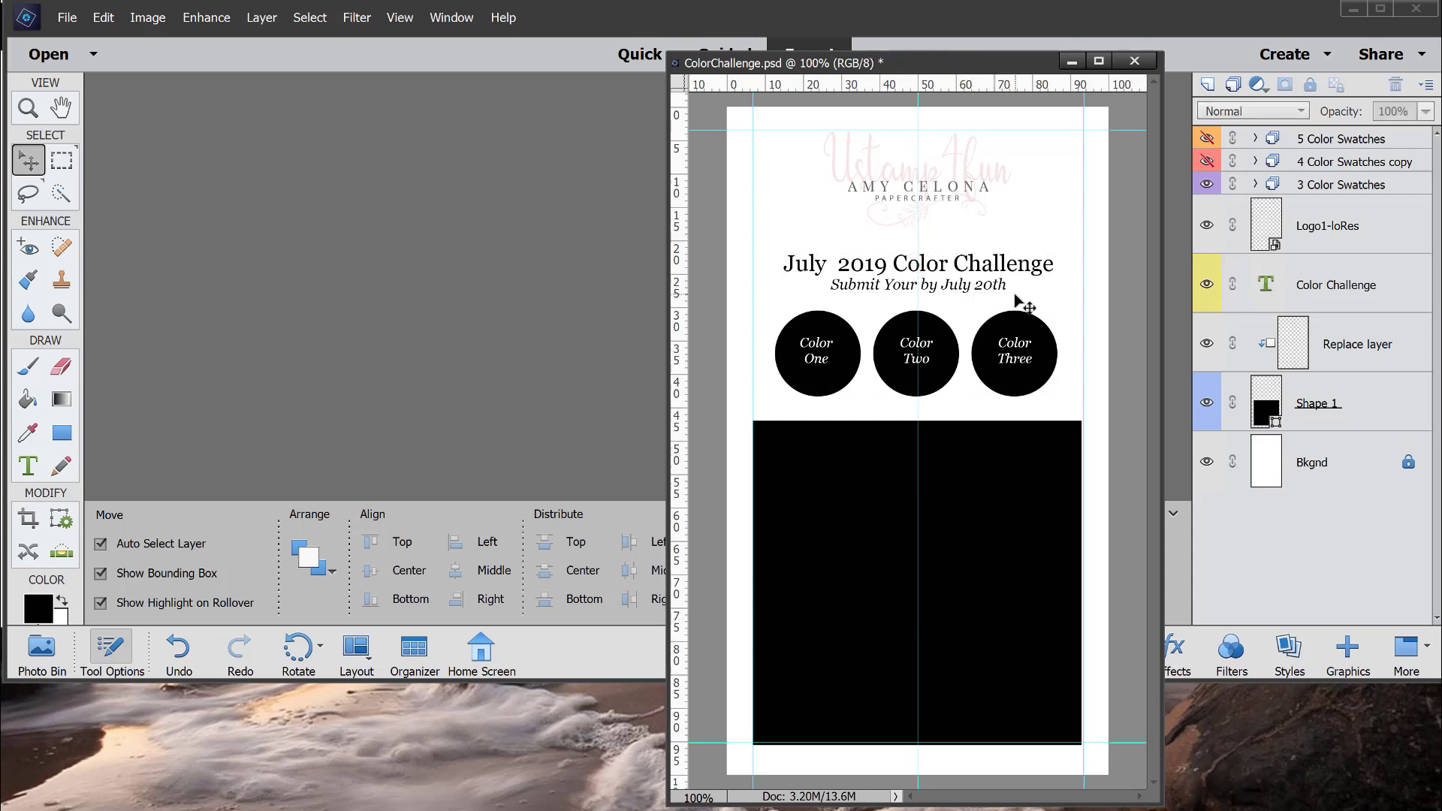
{"action": "left_click", "coordinate": [972, 200]}
{"action": "left_click", "coordinate": [956, 194]}
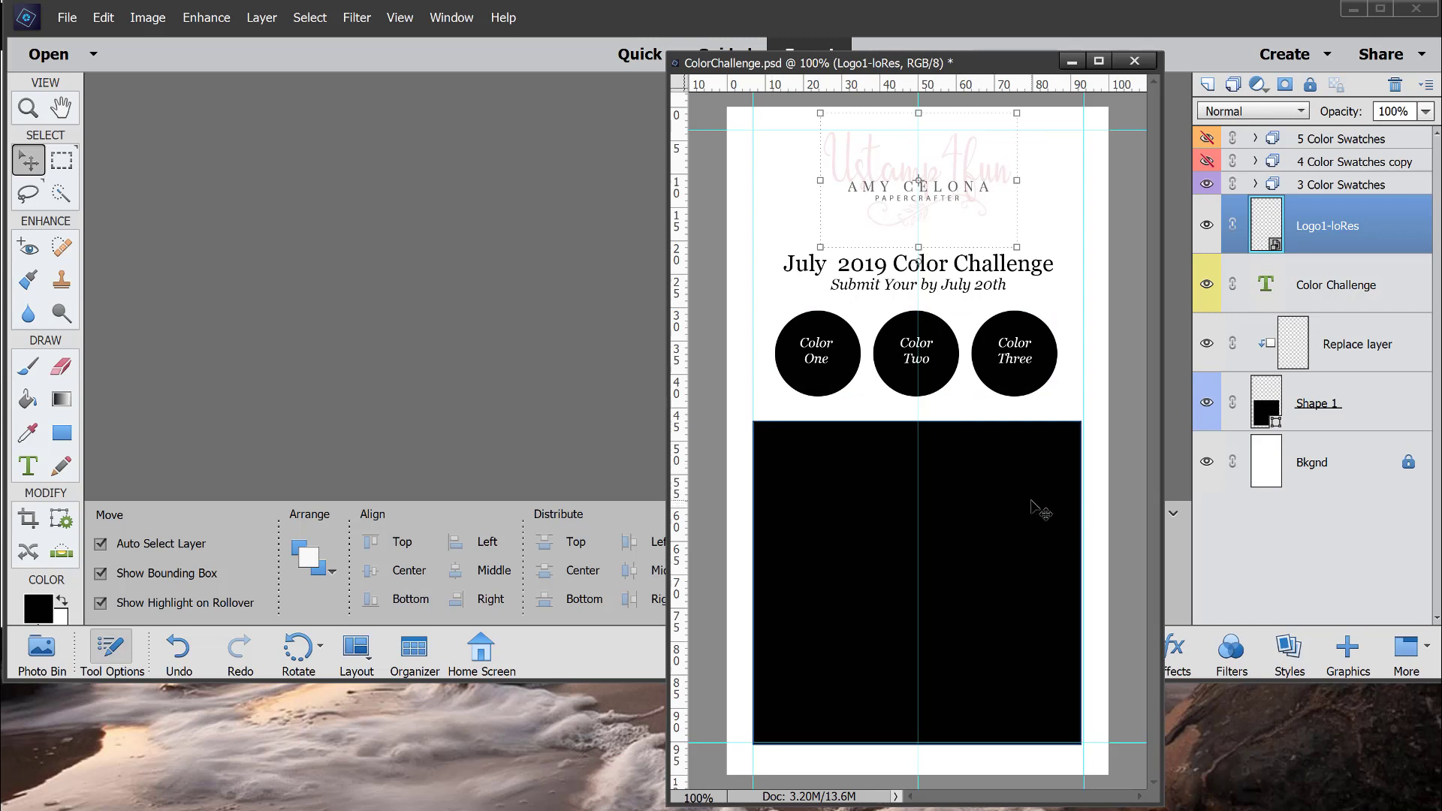
{"action": "left_click", "coordinate": [1366, 334]}
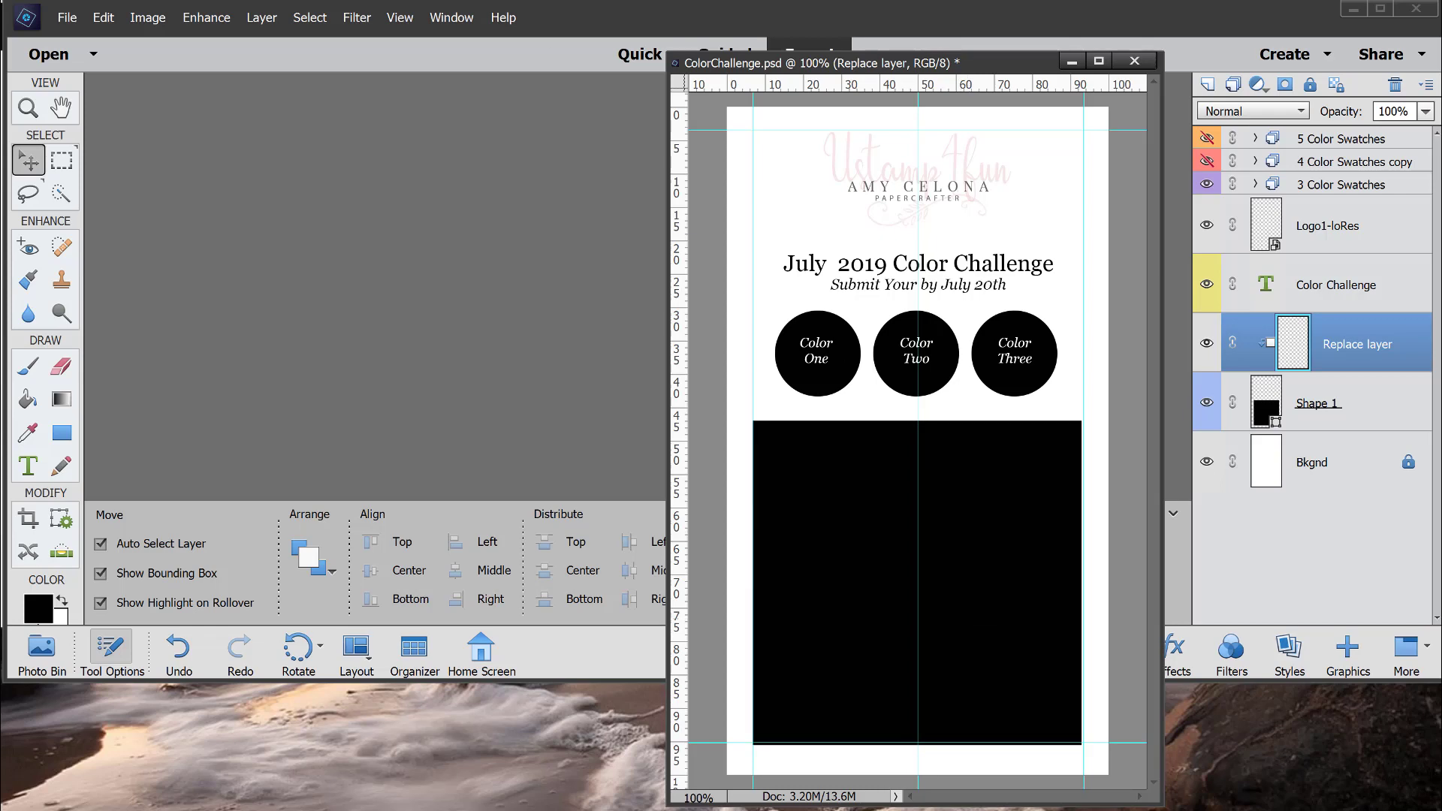
Switch to the Stampin' Up! site in the browser, examine the 2019–2020 annual catalog page's downloadable resources, and return to the template.
{"action": "key", "text": "alt+Tab"}
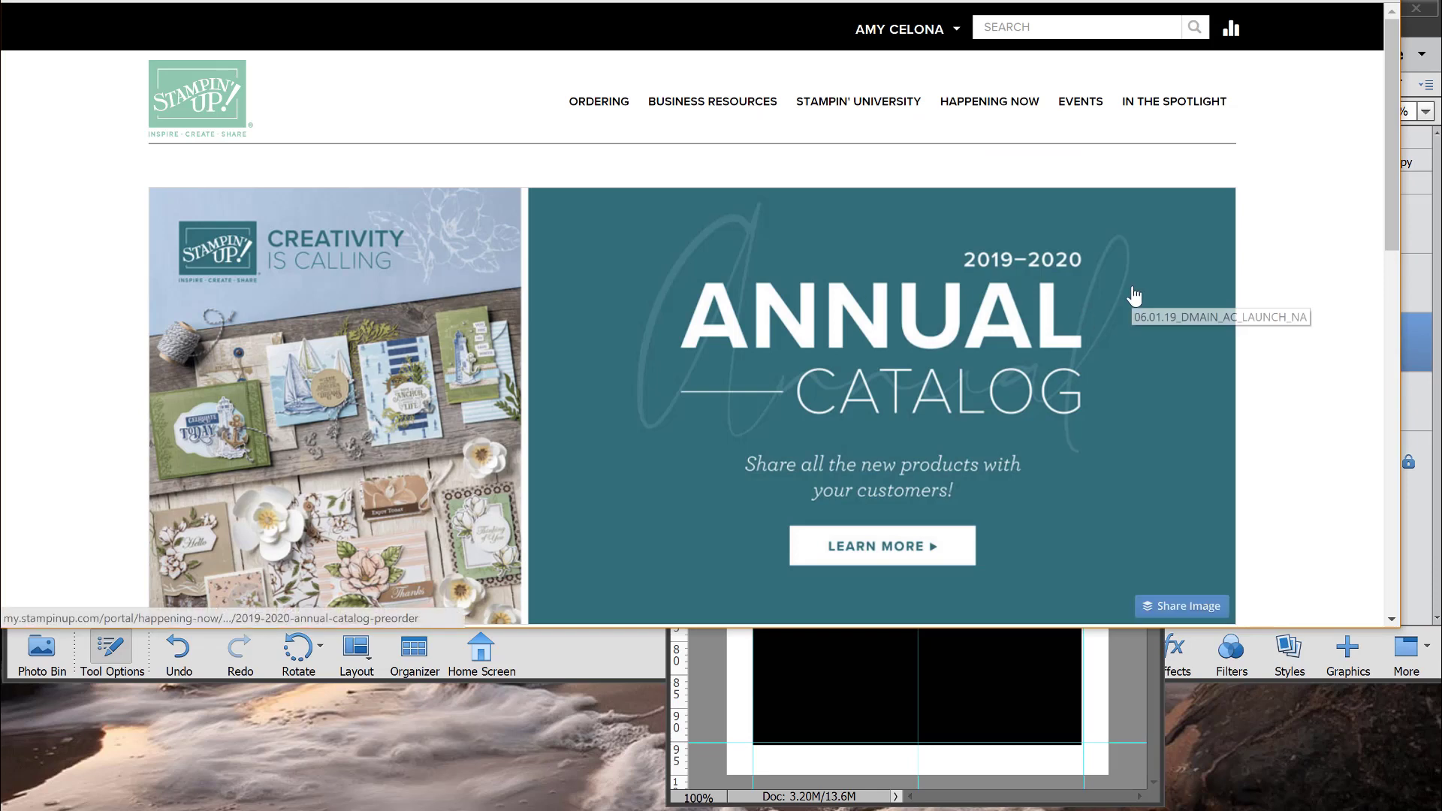
{"action": "left_click", "coordinate": [818, 468]}
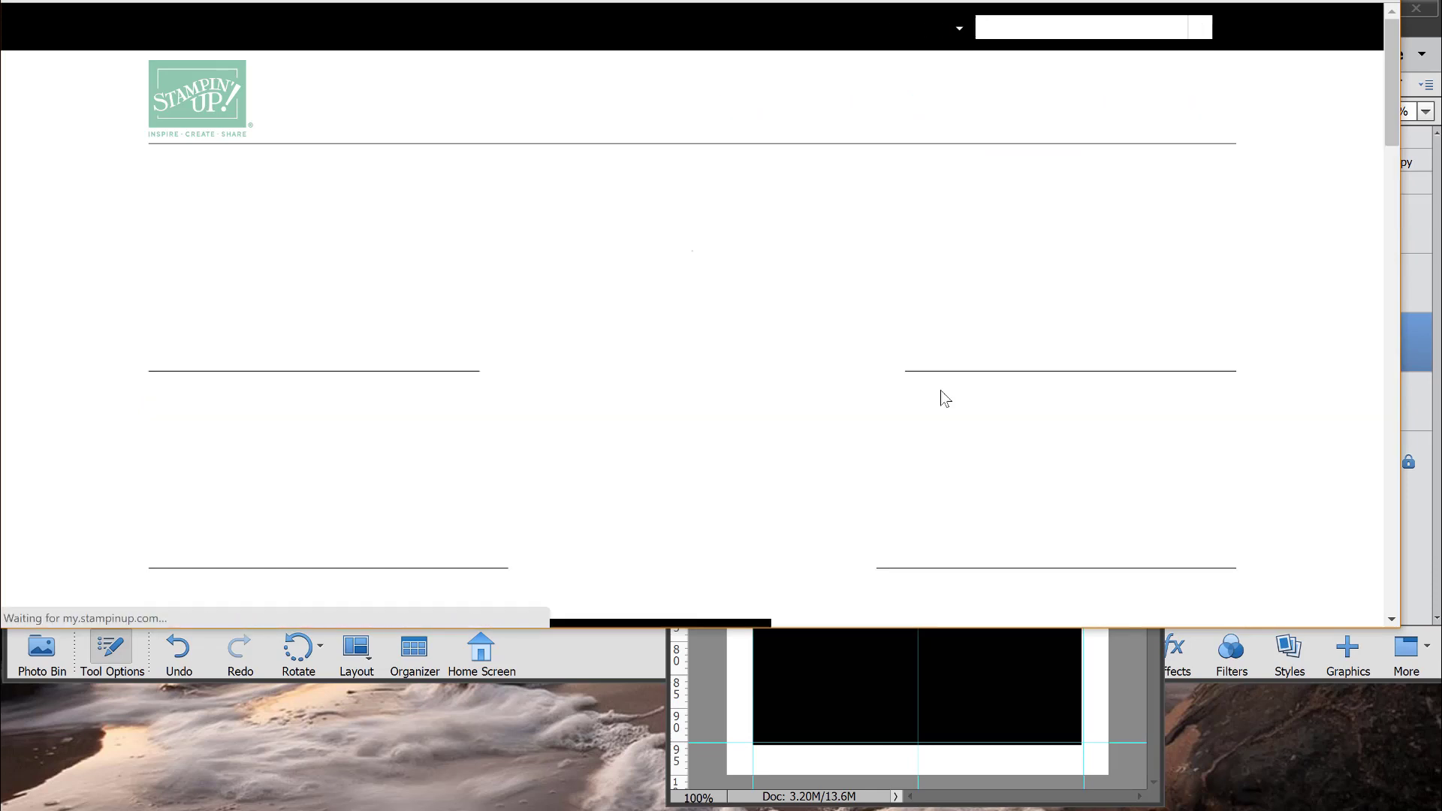
{"action": "scroll", "coordinate": [939, 394], "scroll_direction": "down", "scroll_amount": 3}
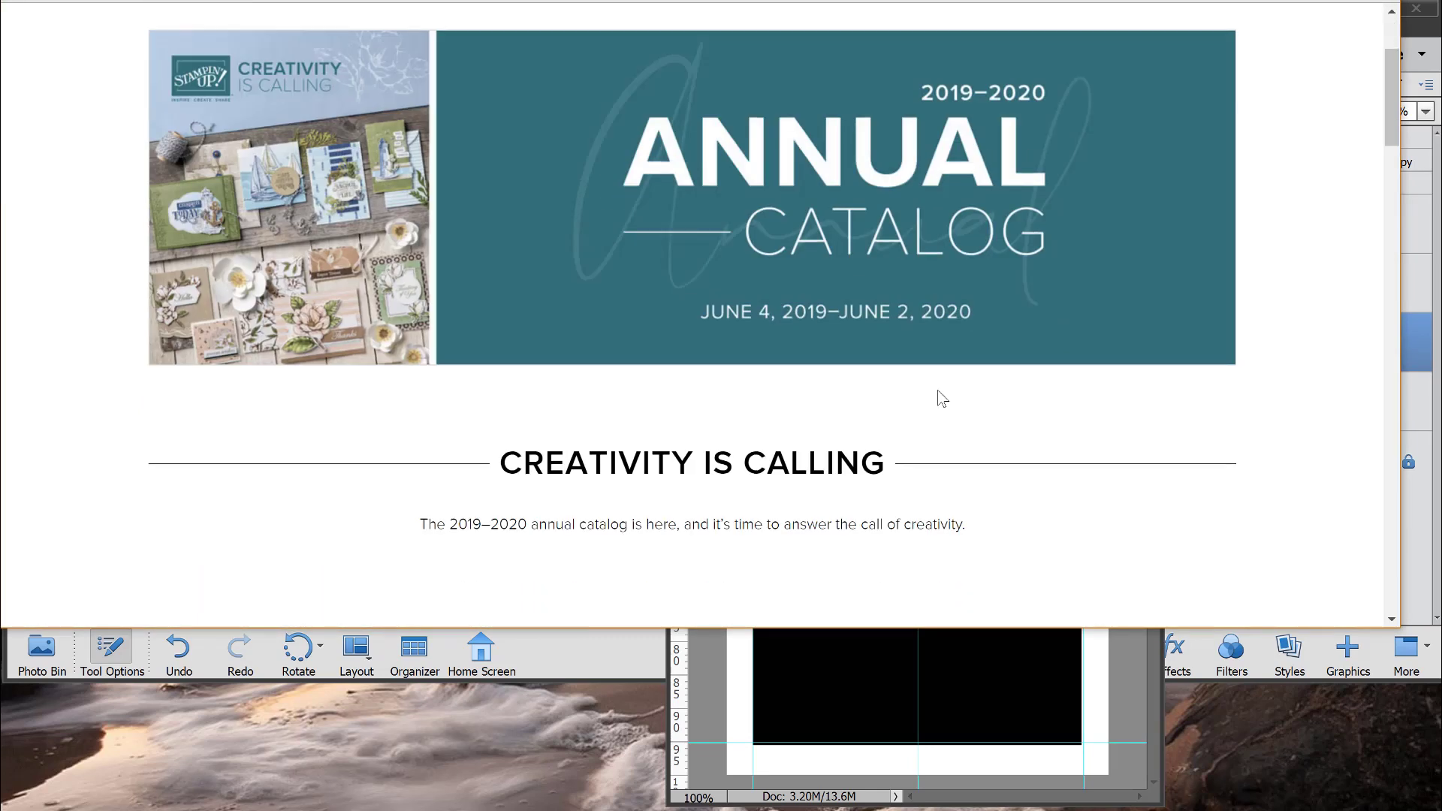
{"action": "scroll", "coordinate": [897, 272], "scroll_direction": "up", "scroll_amount": 3}
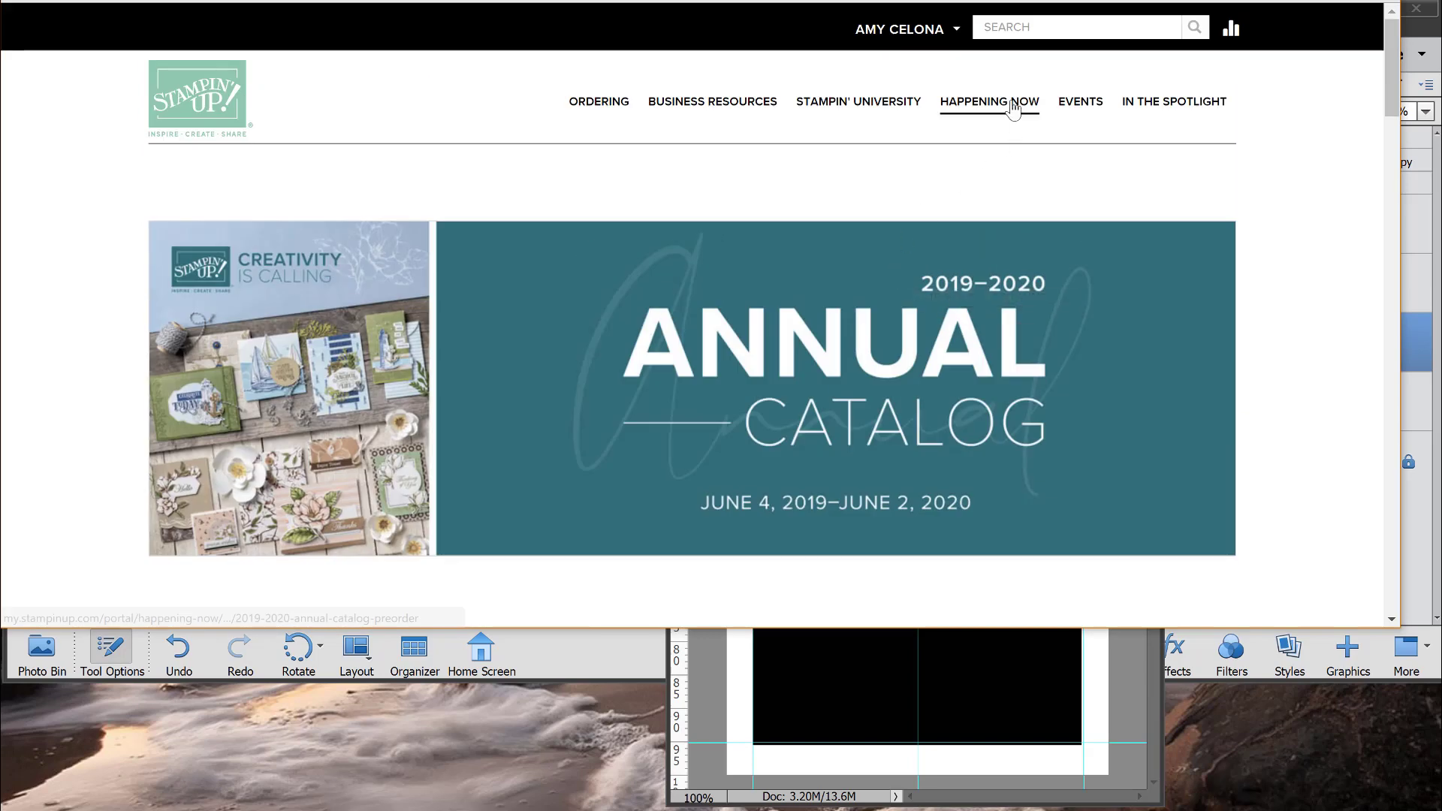
{"action": "mouse_move", "coordinate": [1010, 109]}
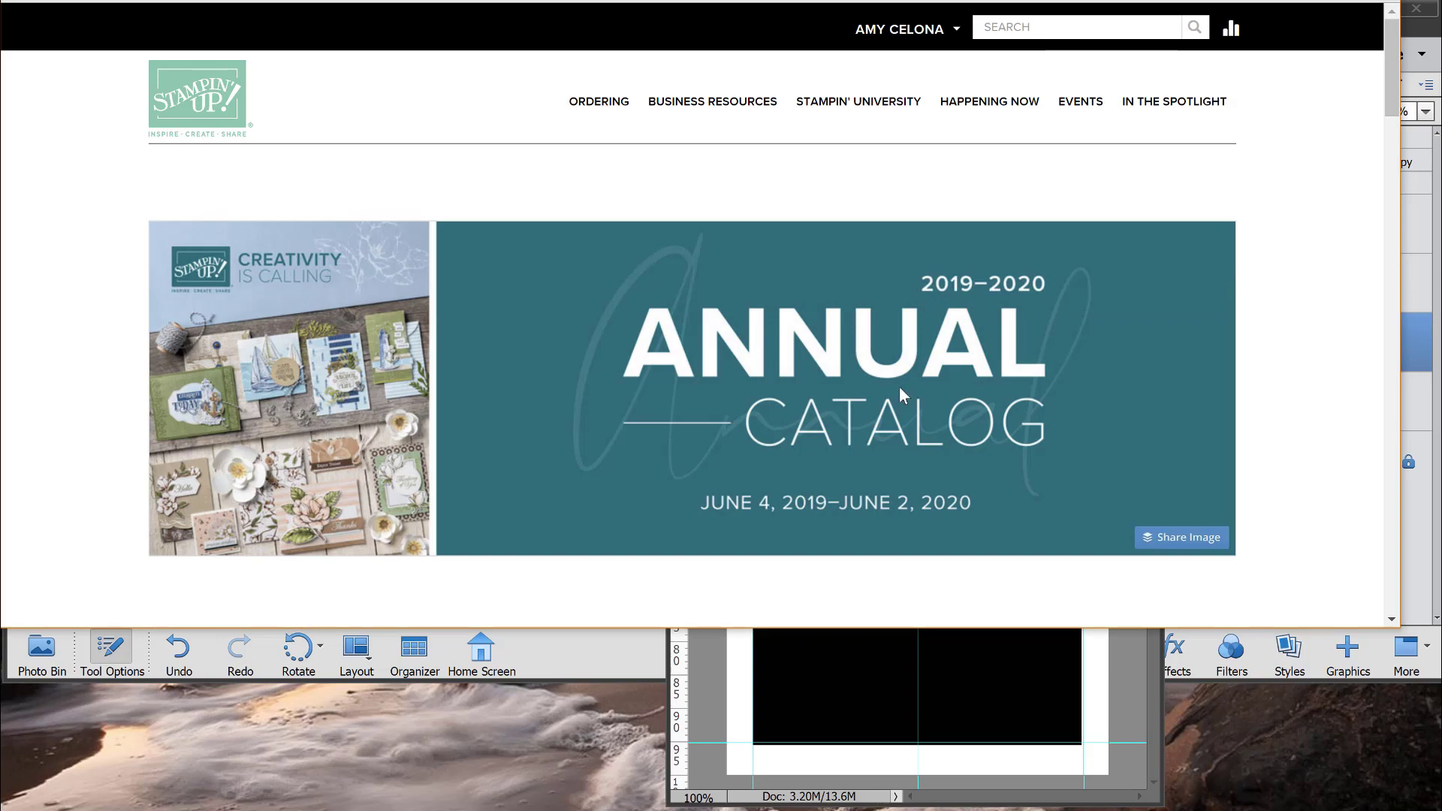
{"action": "scroll", "coordinate": [900, 389], "scroll_direction": "down", "scroll_amount": 15}
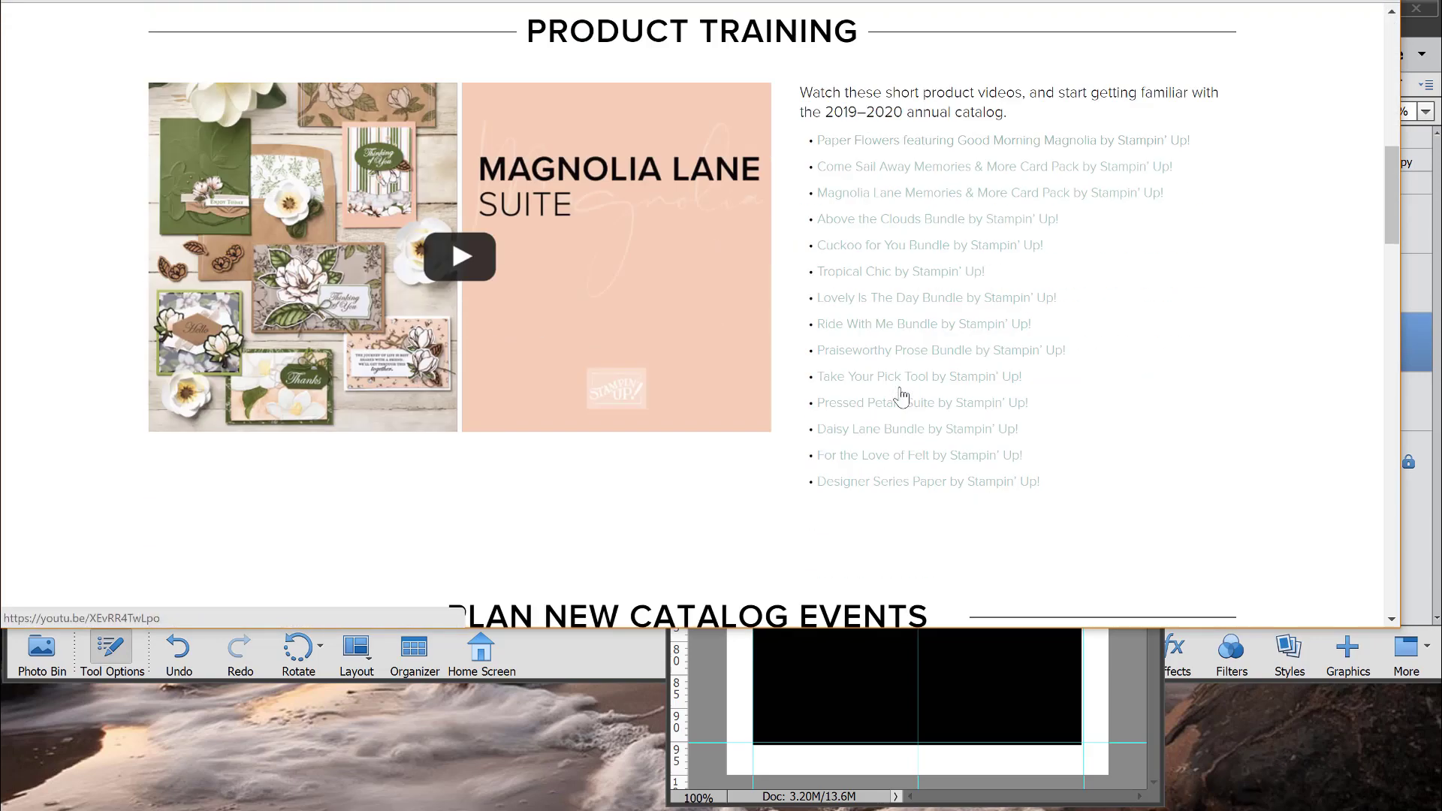
{"action": "scroll", "coordinate": [902, 394], "scroll_direction": "down", "scroll_amount": 5}
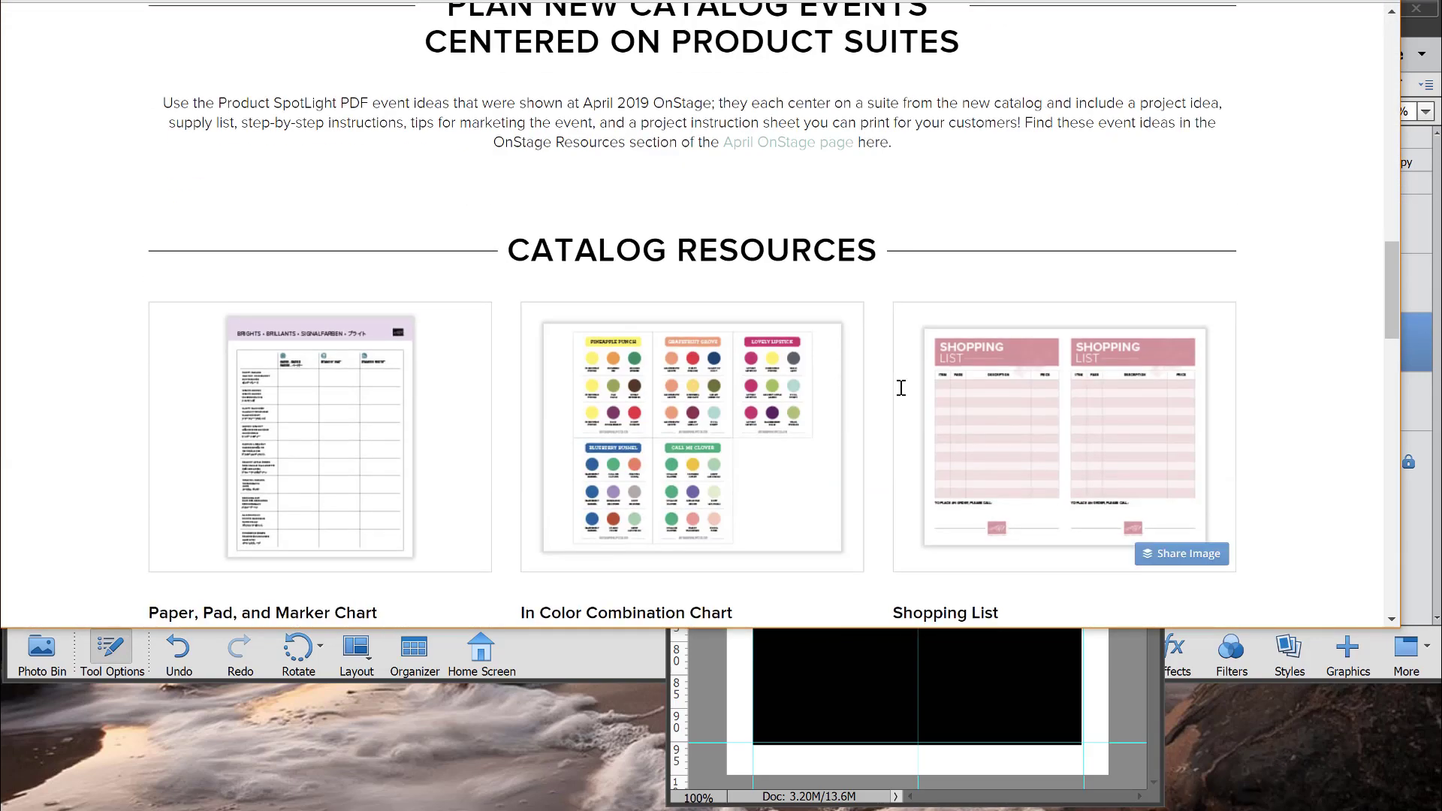
{"action": "scroll", "coordinate": [901, 394], "scroll_direction": "down", "scroll_amount": 3}
{"action": "scroll", "coordinate": [902, 394], "scroll_direction": "down", "scroll_amount": 8}
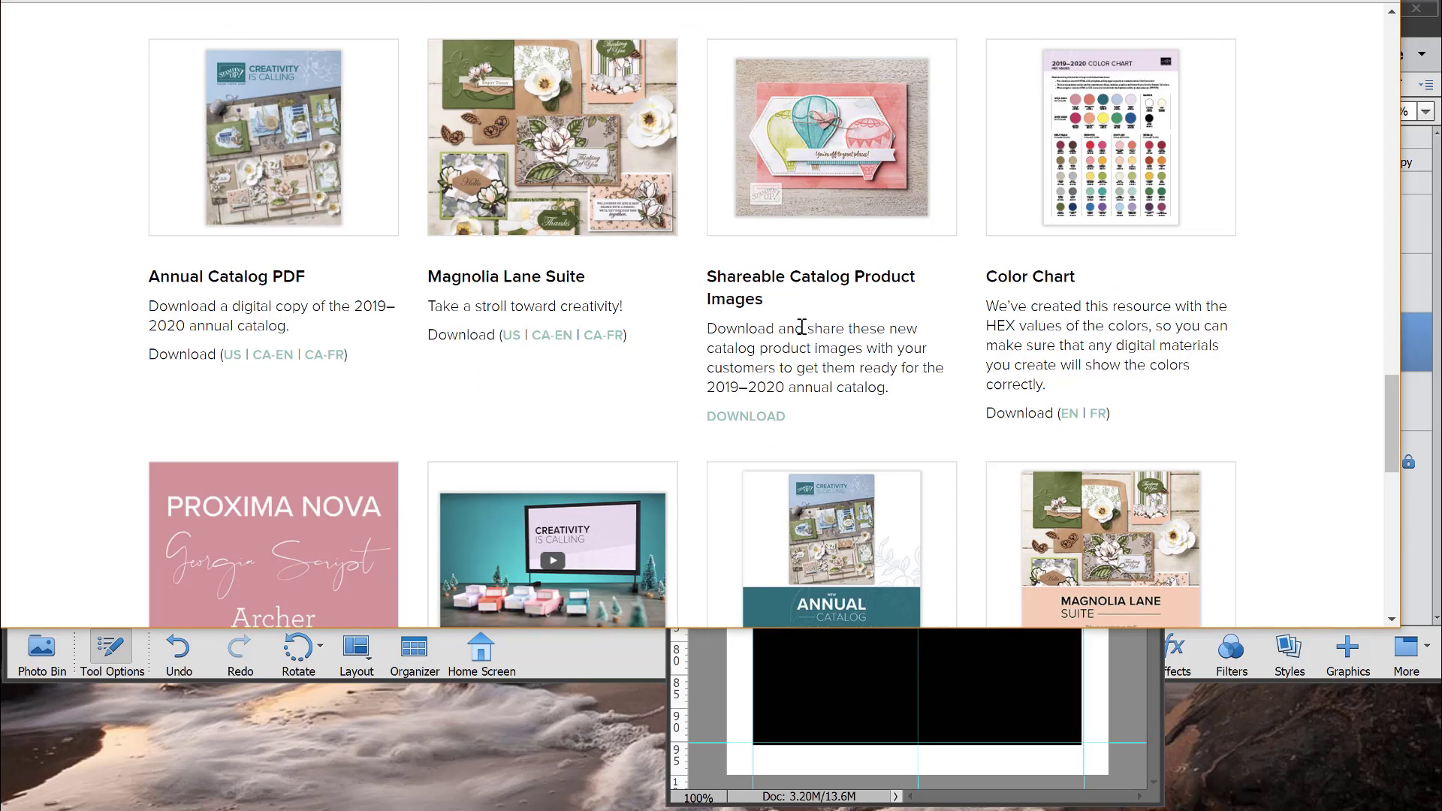
{"action": "scroll", "coordinate": [747, 419], "scroll_direction": "up", "scroll_amount": 15}
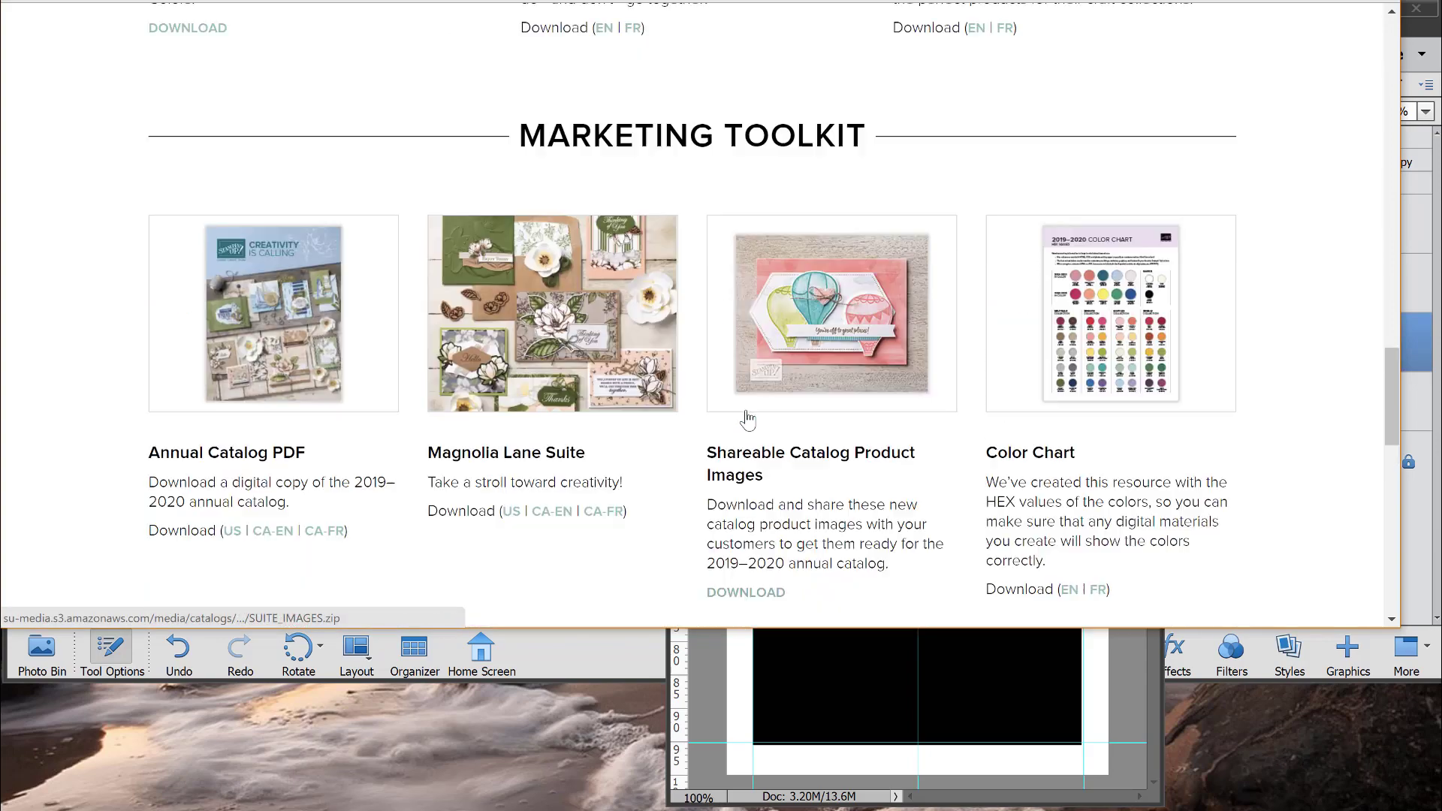
{"action": "scroll", "coordinate": [748, 419], "scroll_direction": "up", "scroll_amount": 6}
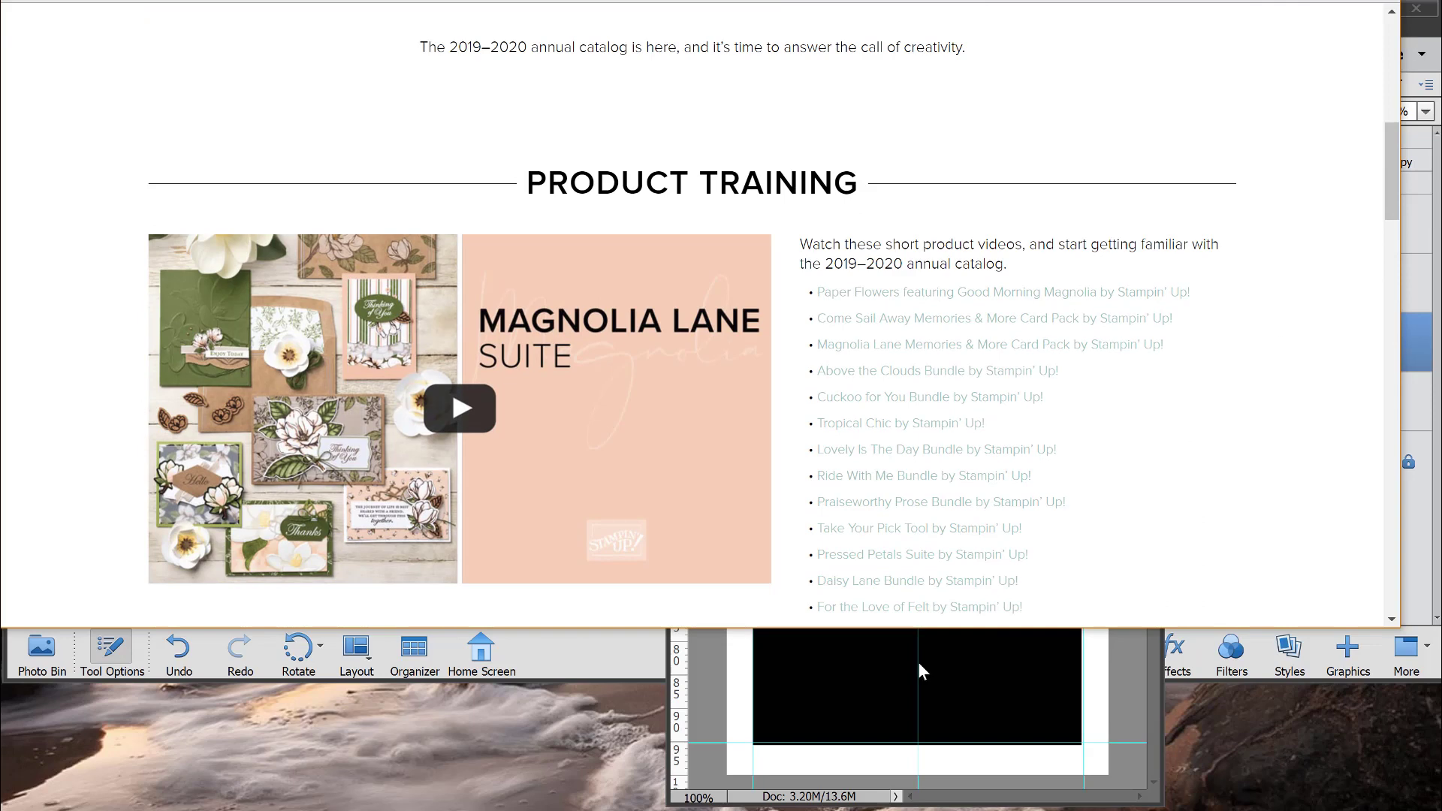
{"action": "left_click", "coordinate": [608, 661]}
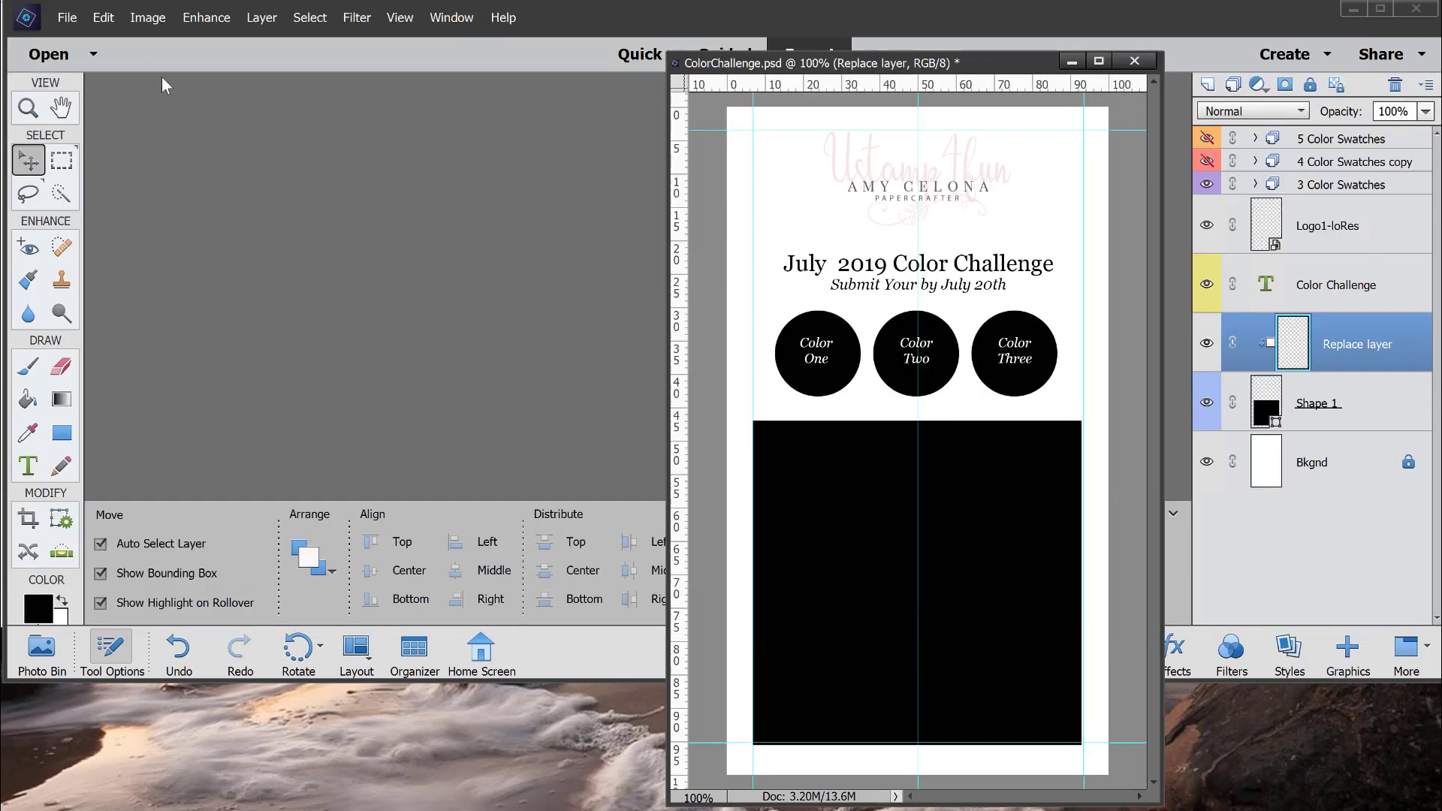
Open the photo 2019_AC_P040_B.jpg from the Color Challenge folder and place its window beside the template.
{"action": "left_click", "coordinate": [67, 18]}
{"action": "left_click", "coordinate": [69, 55]}
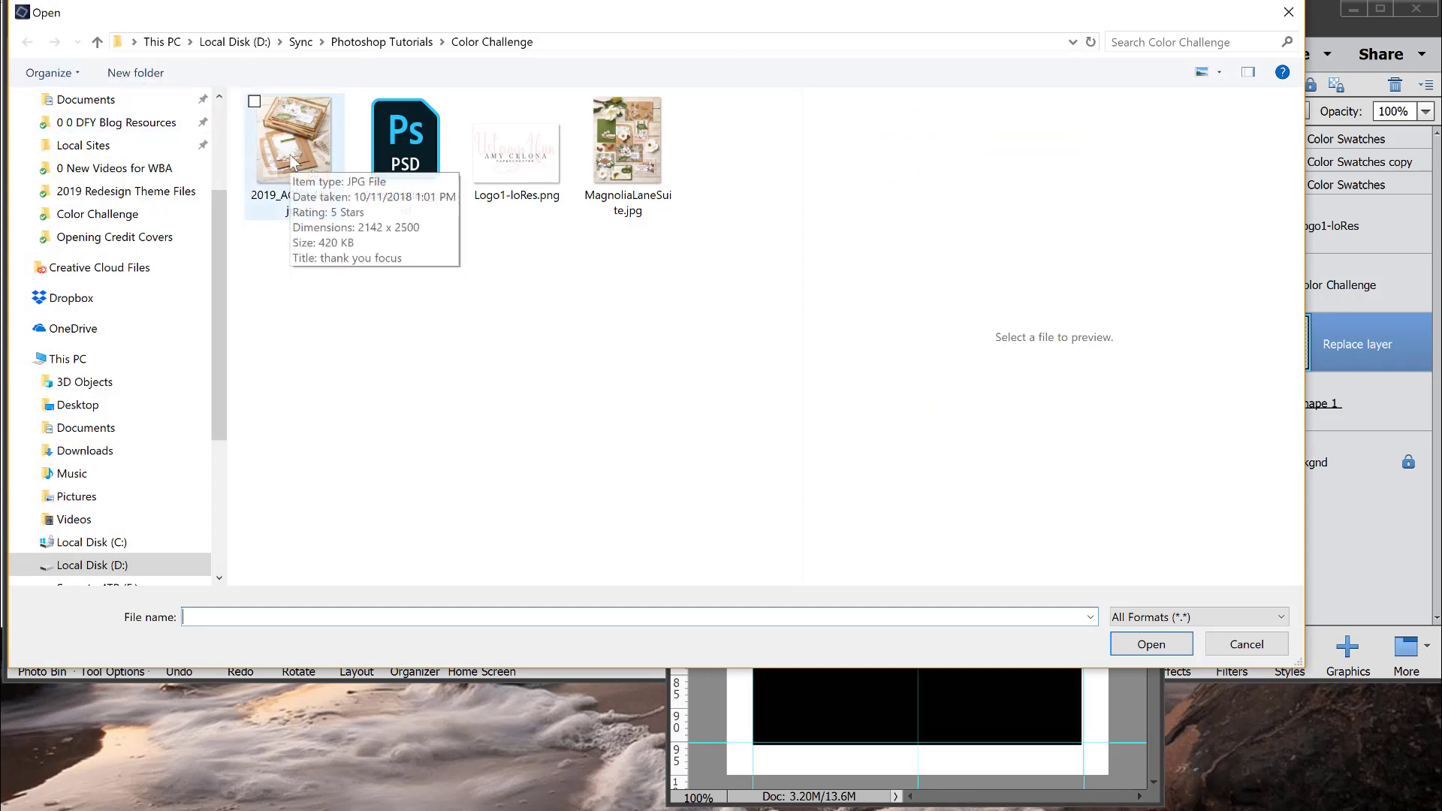
{"action": "left_click", "coordinate": [619, 161]}
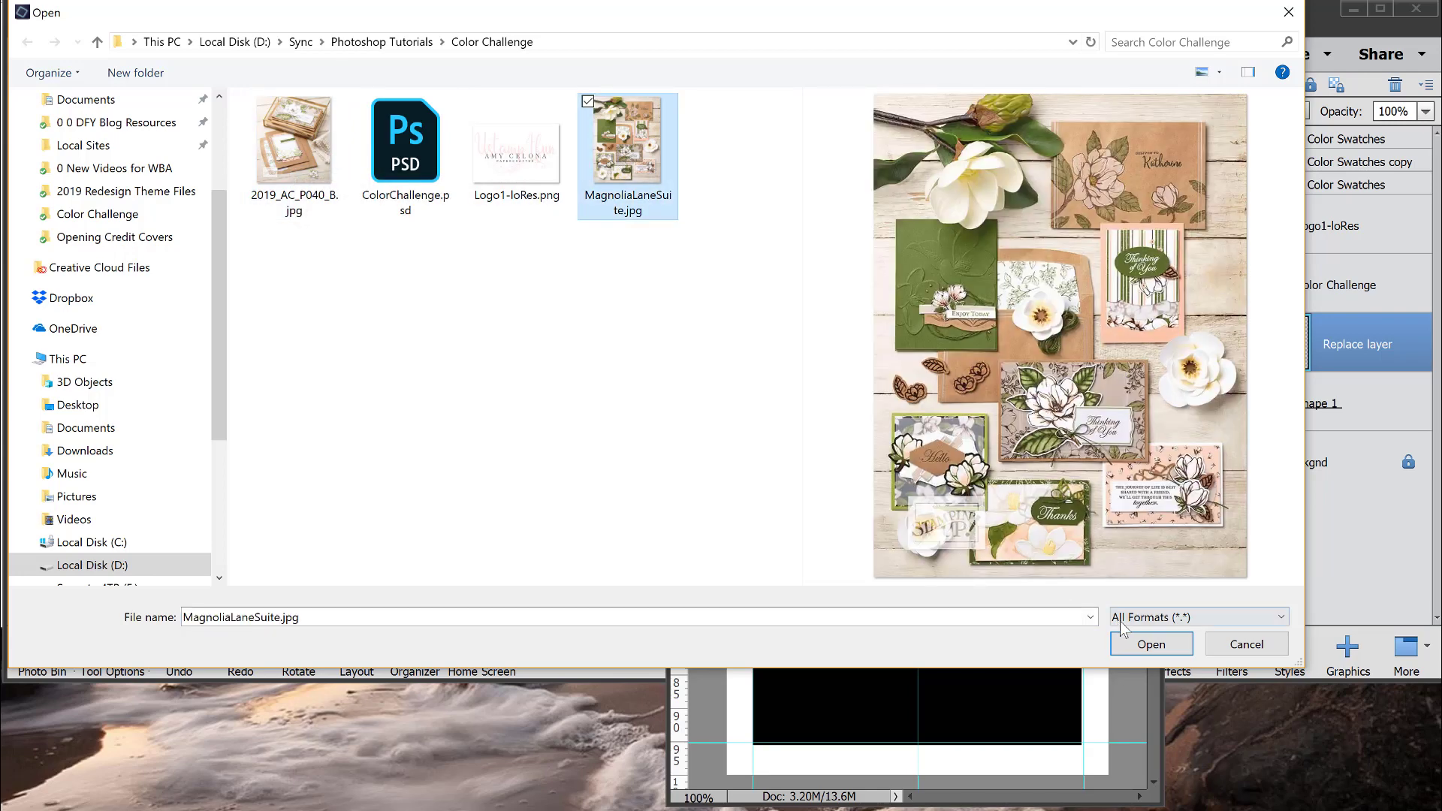
{"action": "left_click", "coordinate": [293, 146]}
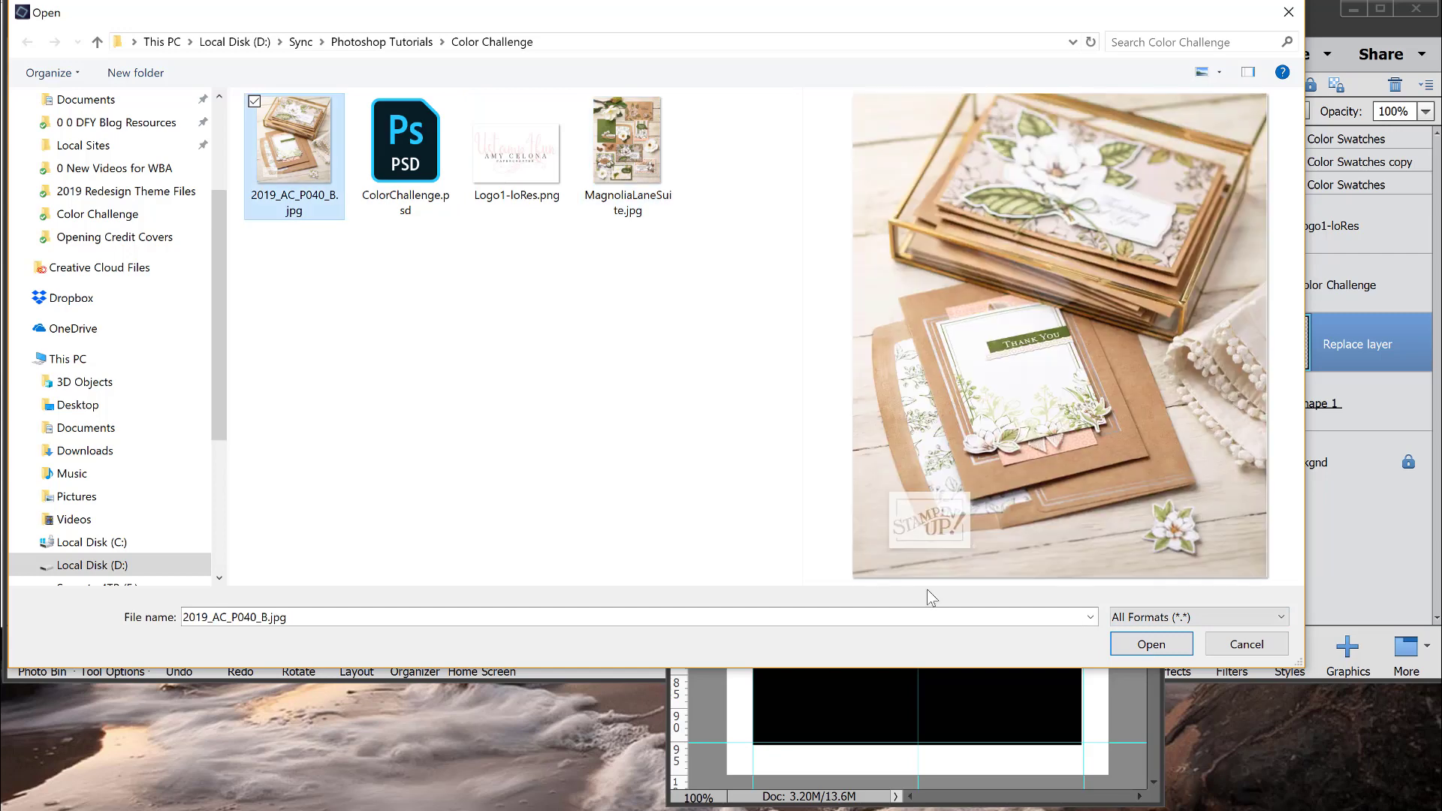
{"action": "left_click", "coordinate": [1134, 647]}
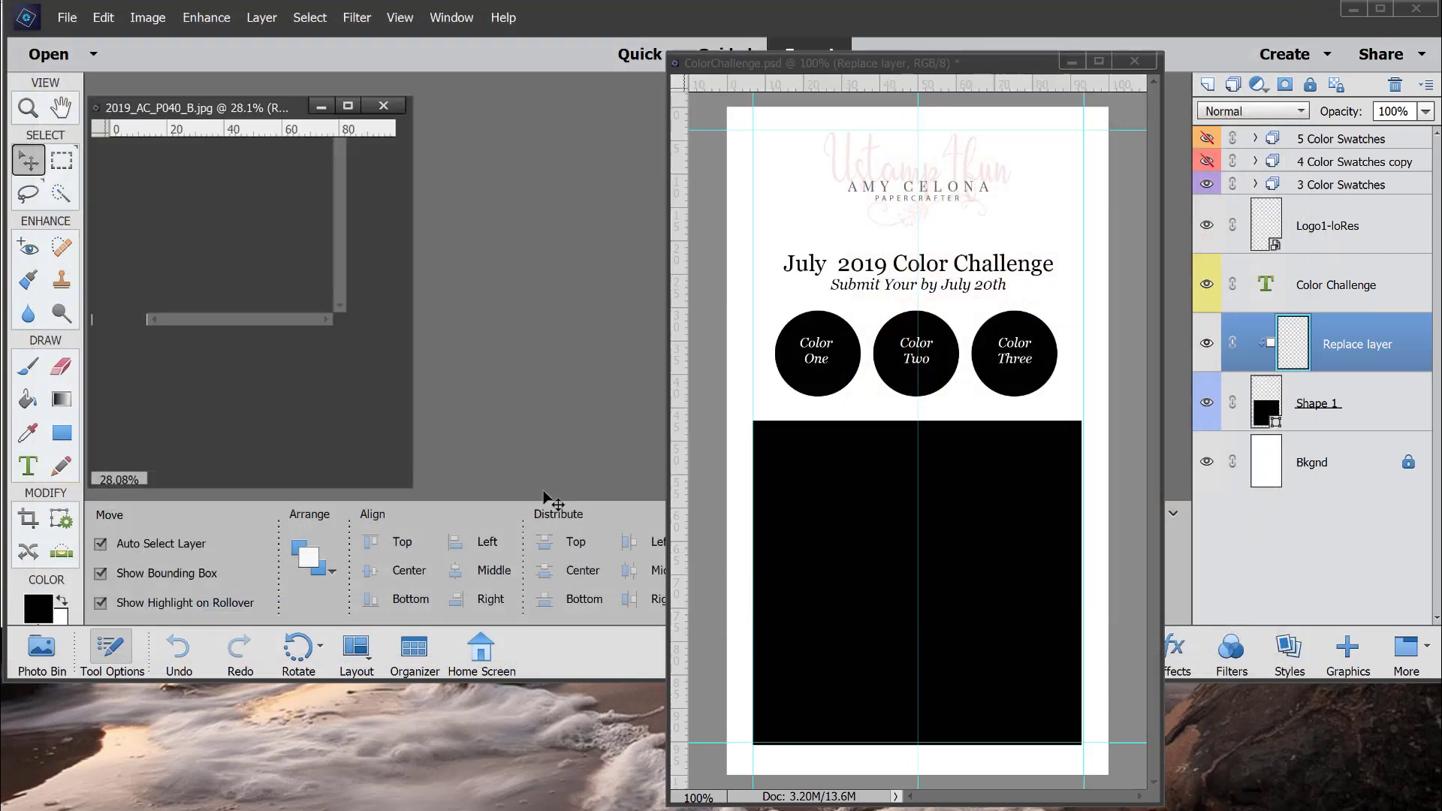
{"action": "left_click_drag", "start_coordinate": [276, 108], "coordinate": [361, 95]}
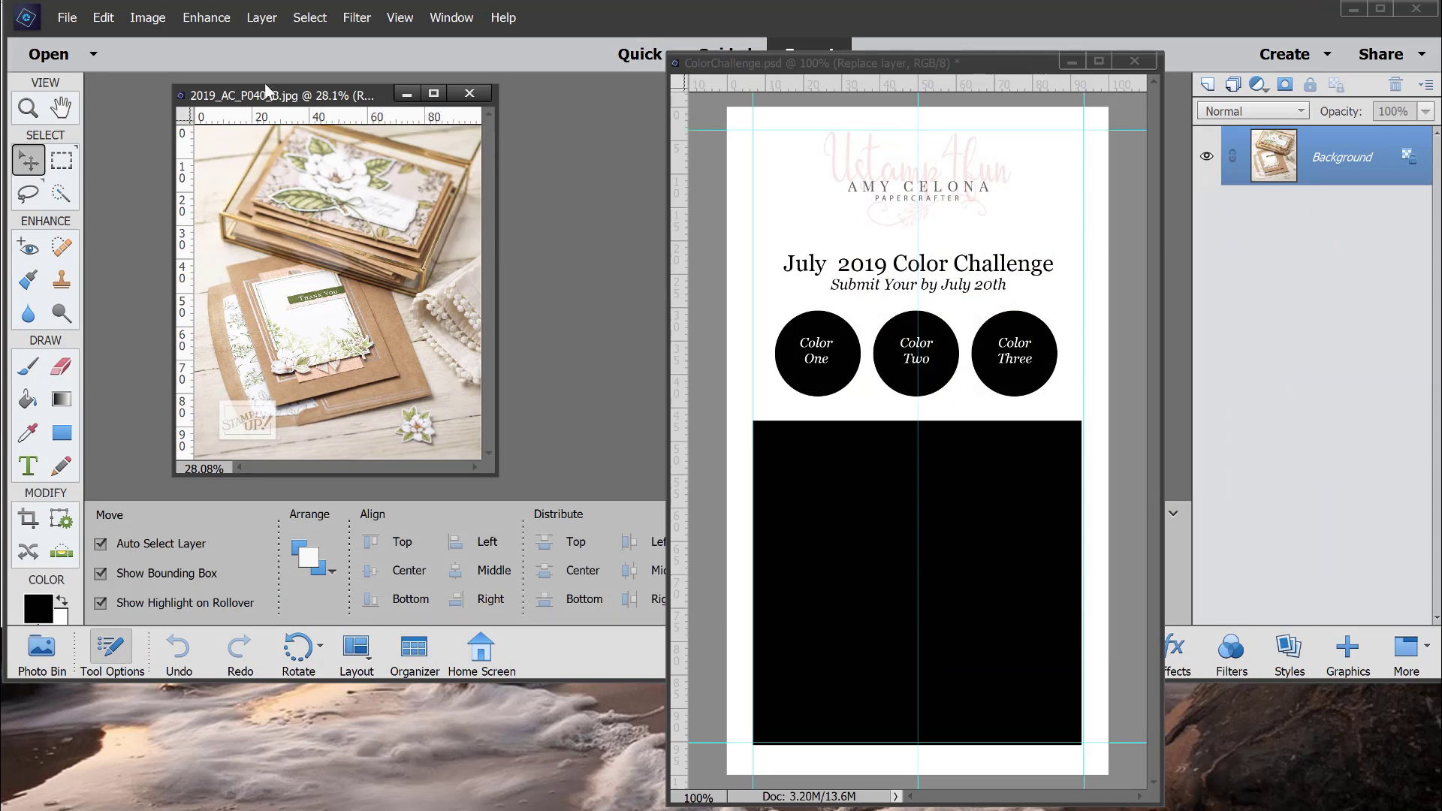
Duplicate the photo as a new image named x and close the original 2019_AC_P040_B.jpg.
{"action": "left_click", "coordinate": [75, 23]}
{"action": "left_click", "coordinate": [94, 109]}
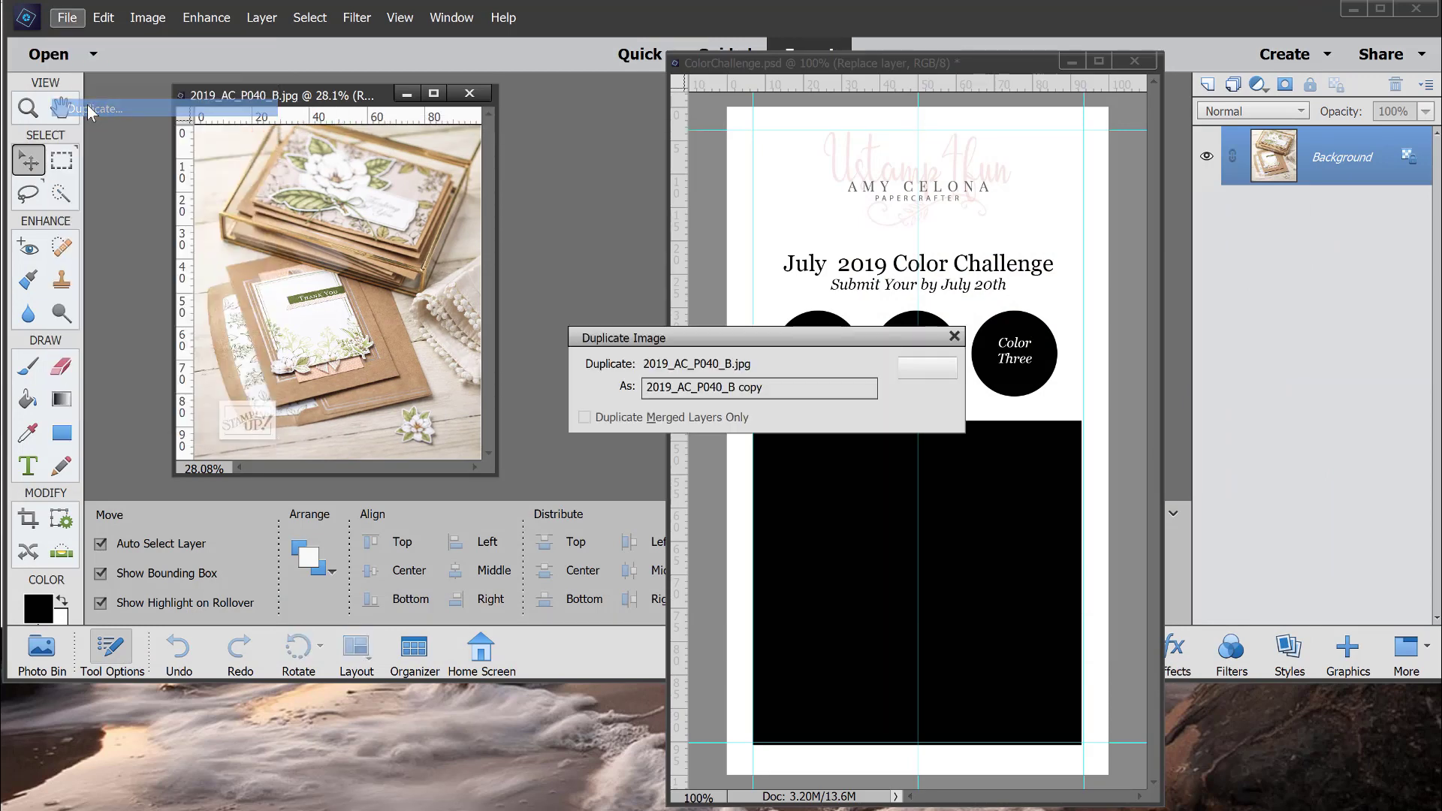
{"action": "type", "text": "x"}
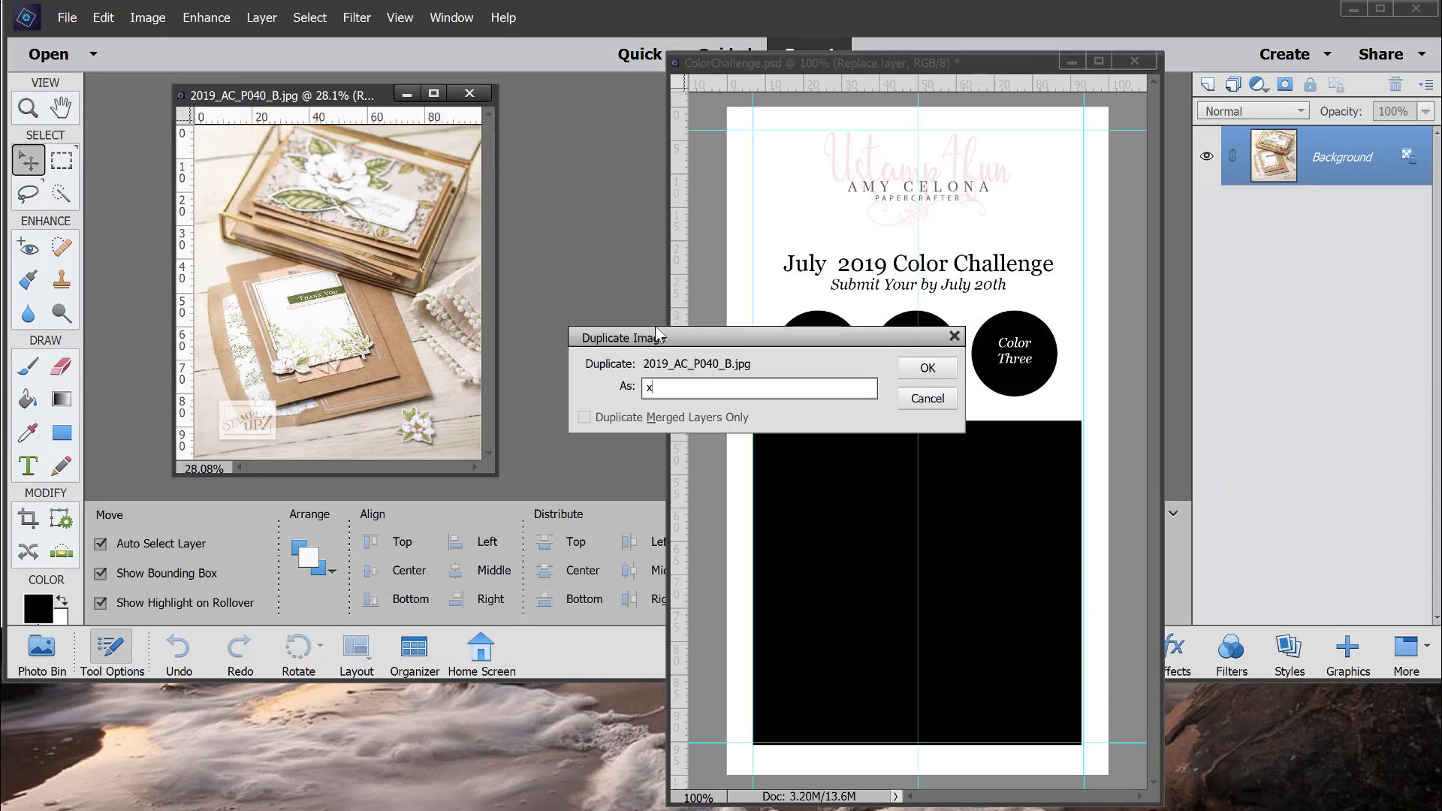
{"action": "left_click", "coordinate": [933, 369]}
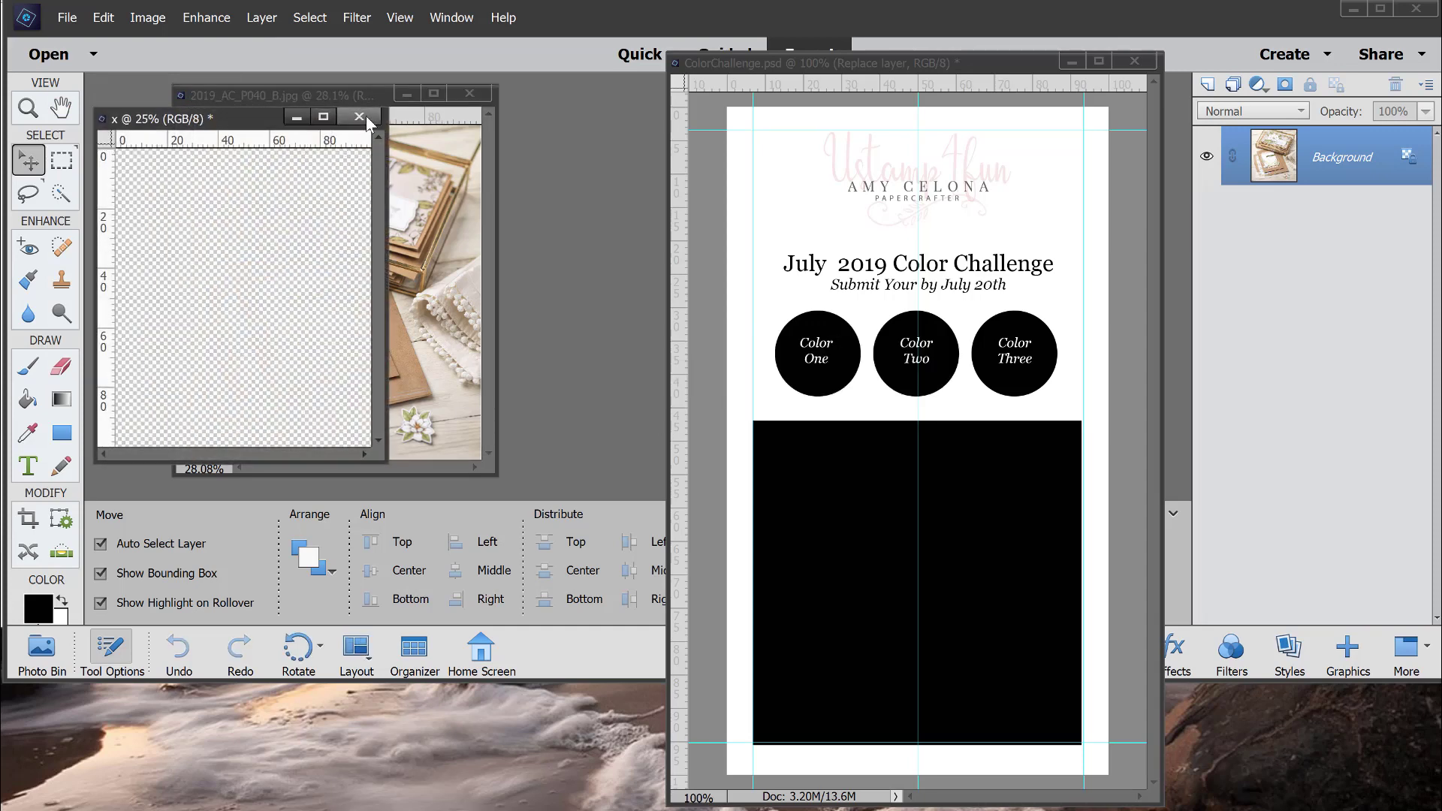
{"action": "left_click", "coordinate": [468, 108]}
{"action": "left_click", "coordinate": [470, 93]}
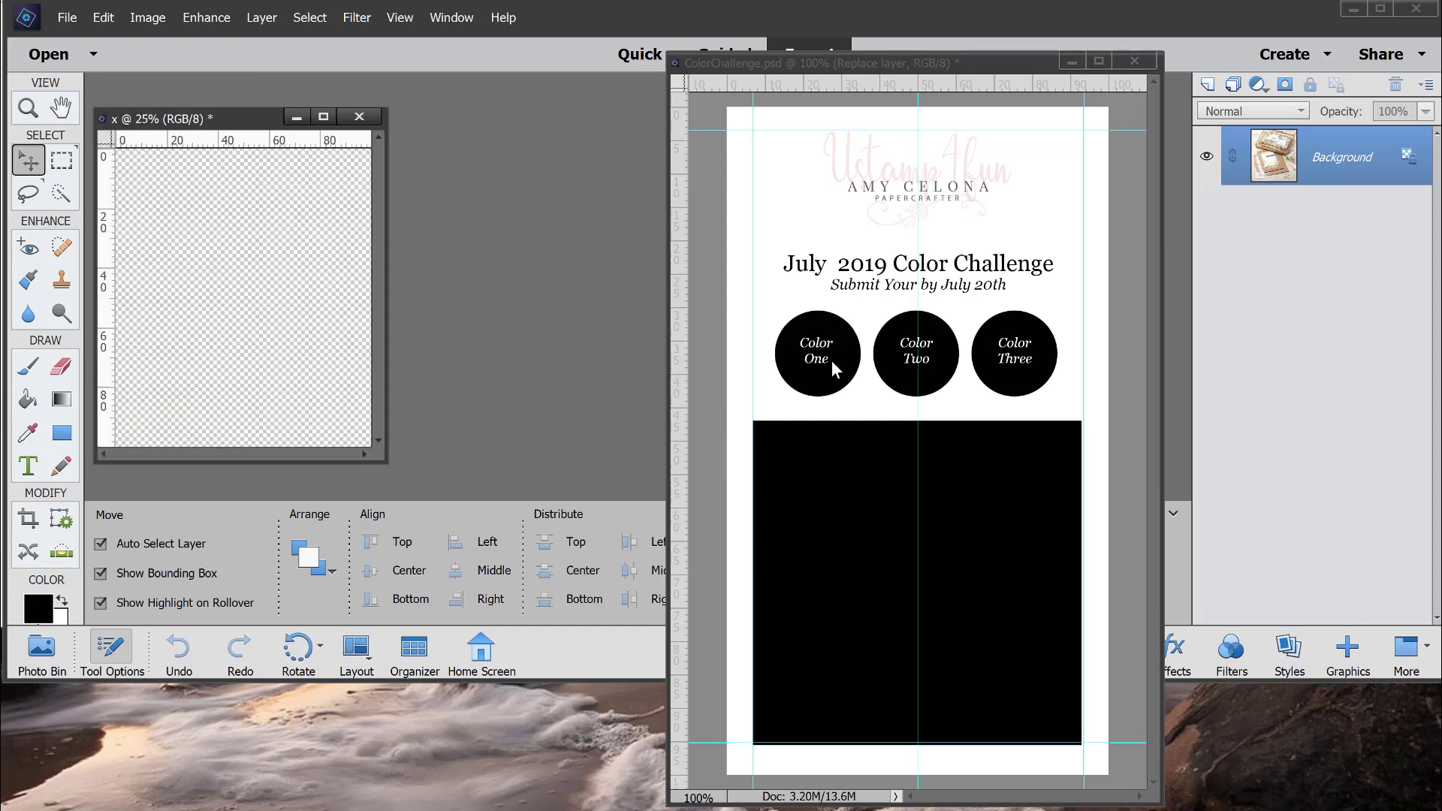
Convert the locked background of image x into an editable layer named Layer 0.
{"action": "left_click_drag", "start_coordinate": [831, 360], "coordinate": [299, 199]}
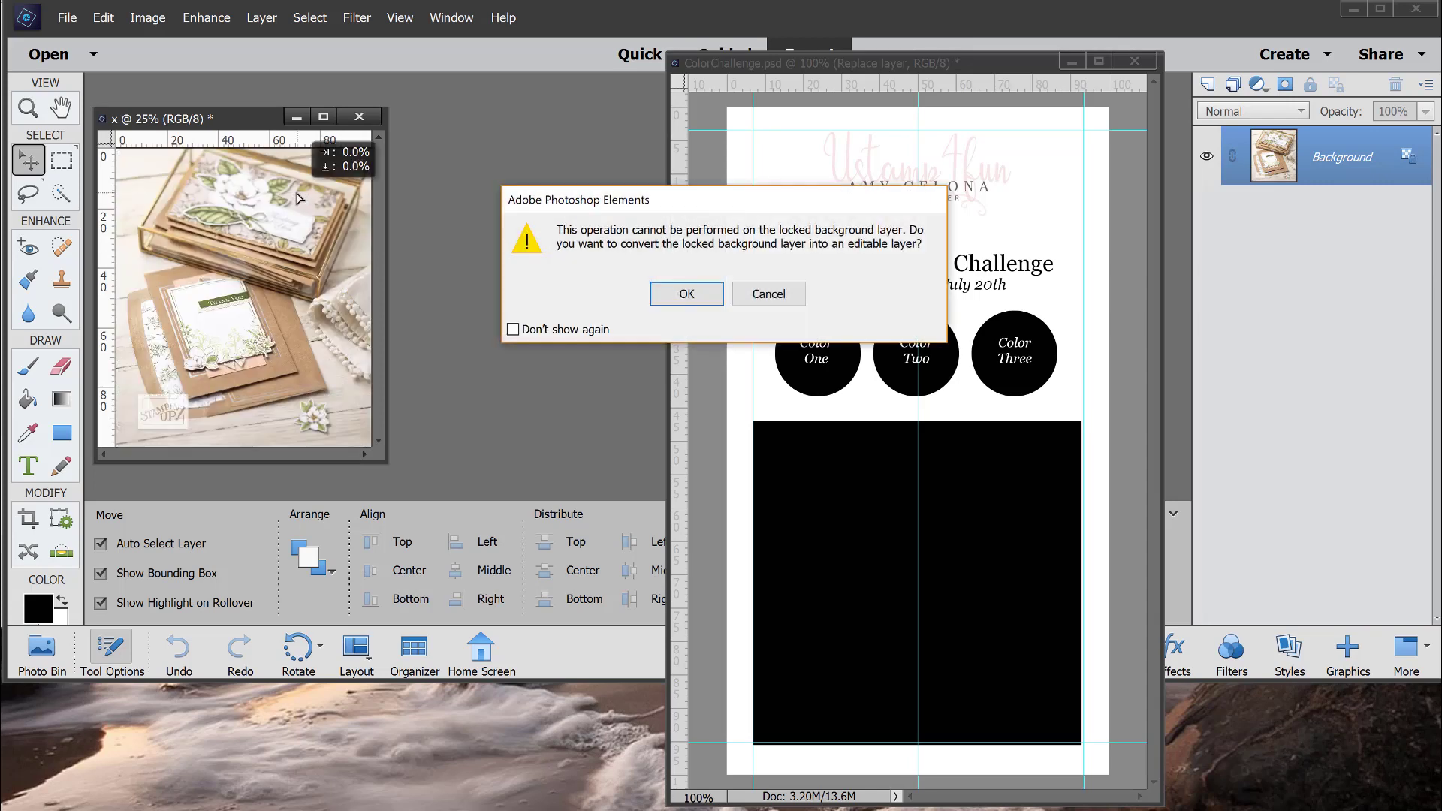
{"action": "left_click", "coordinate": [705, 301]}
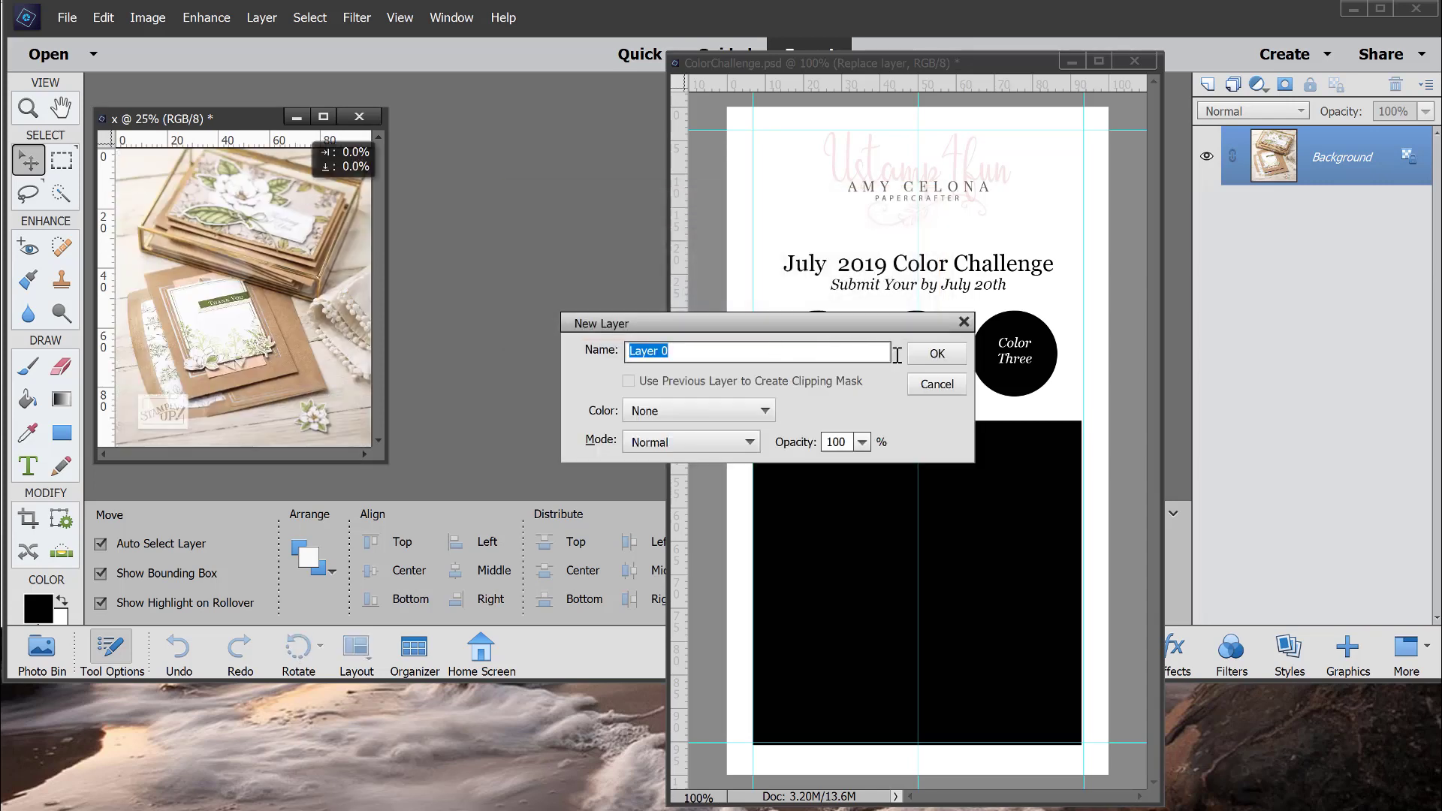
{"action": "left_click", "coordinate": [921, 356]}
{"action": "left_click_drag", "start_coordinate": [238, 127], "coordinate": [353, 115]}
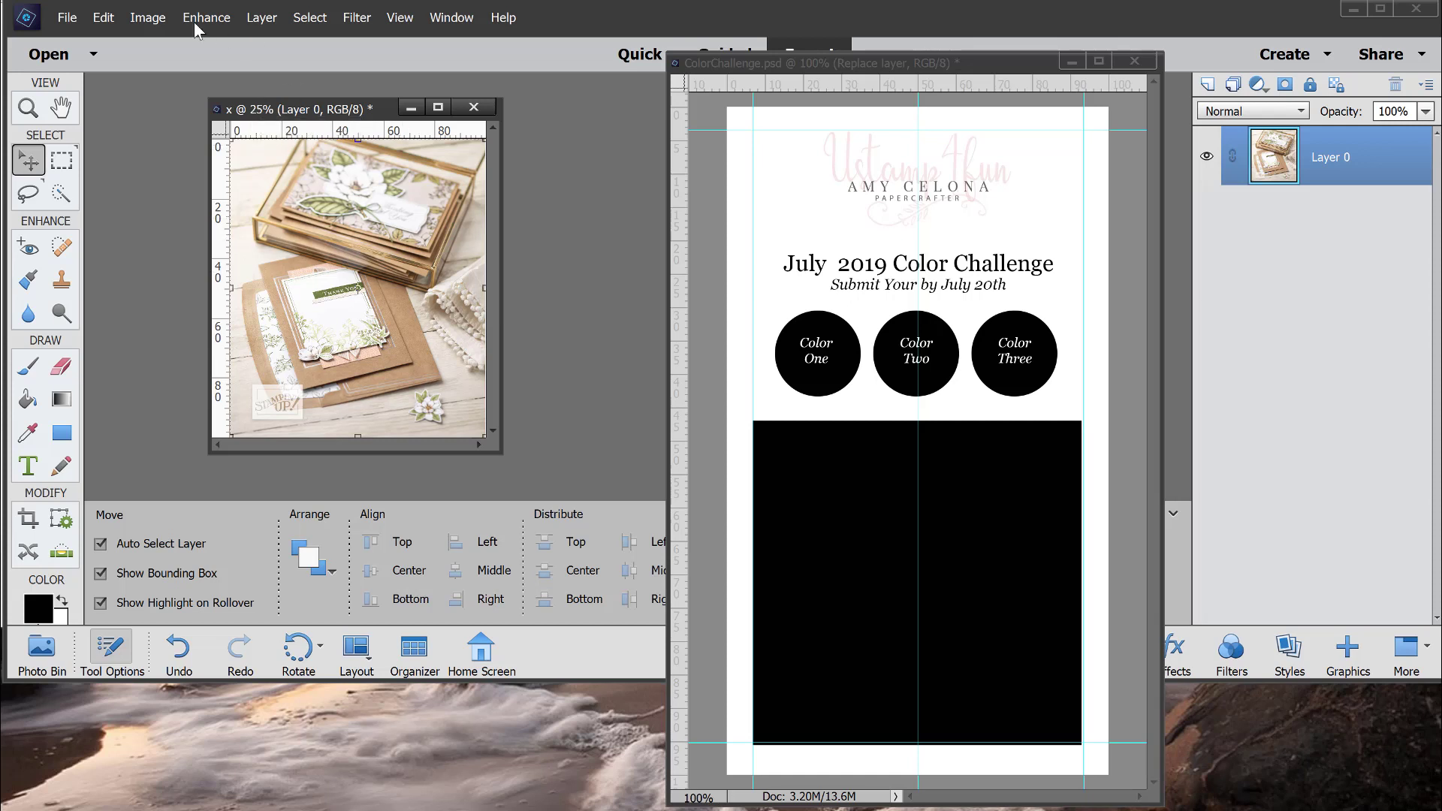
Set image x's resolution to 72 pixels/inch with resampling off, then turn Resample Image back on and apply the image size.
{"action": "left_click", "coordinate": [142, 22]}
{"action": "mouse_move", "coordinate": [211, 126]}
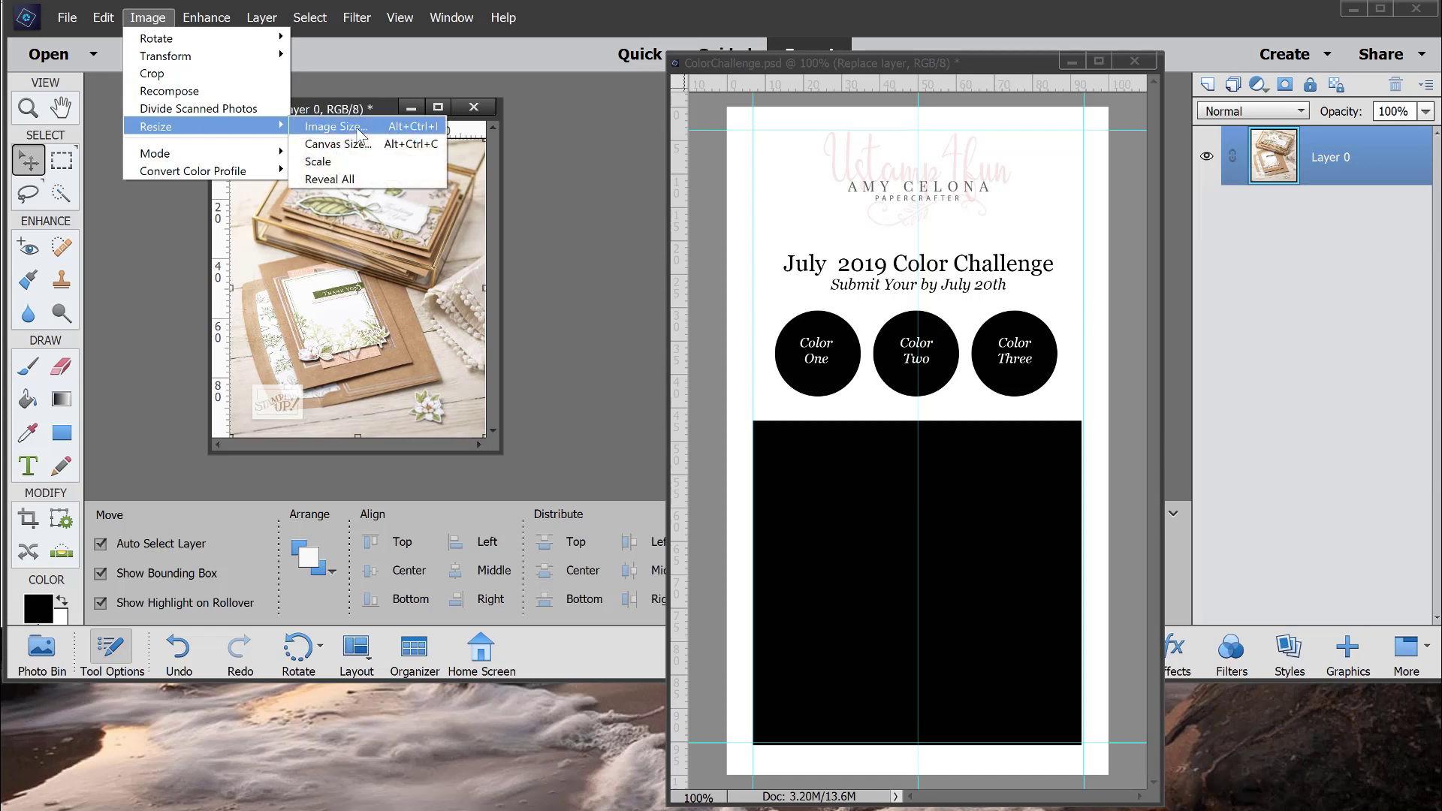
{"action": "left_click", "coordinate": [359, 134]}
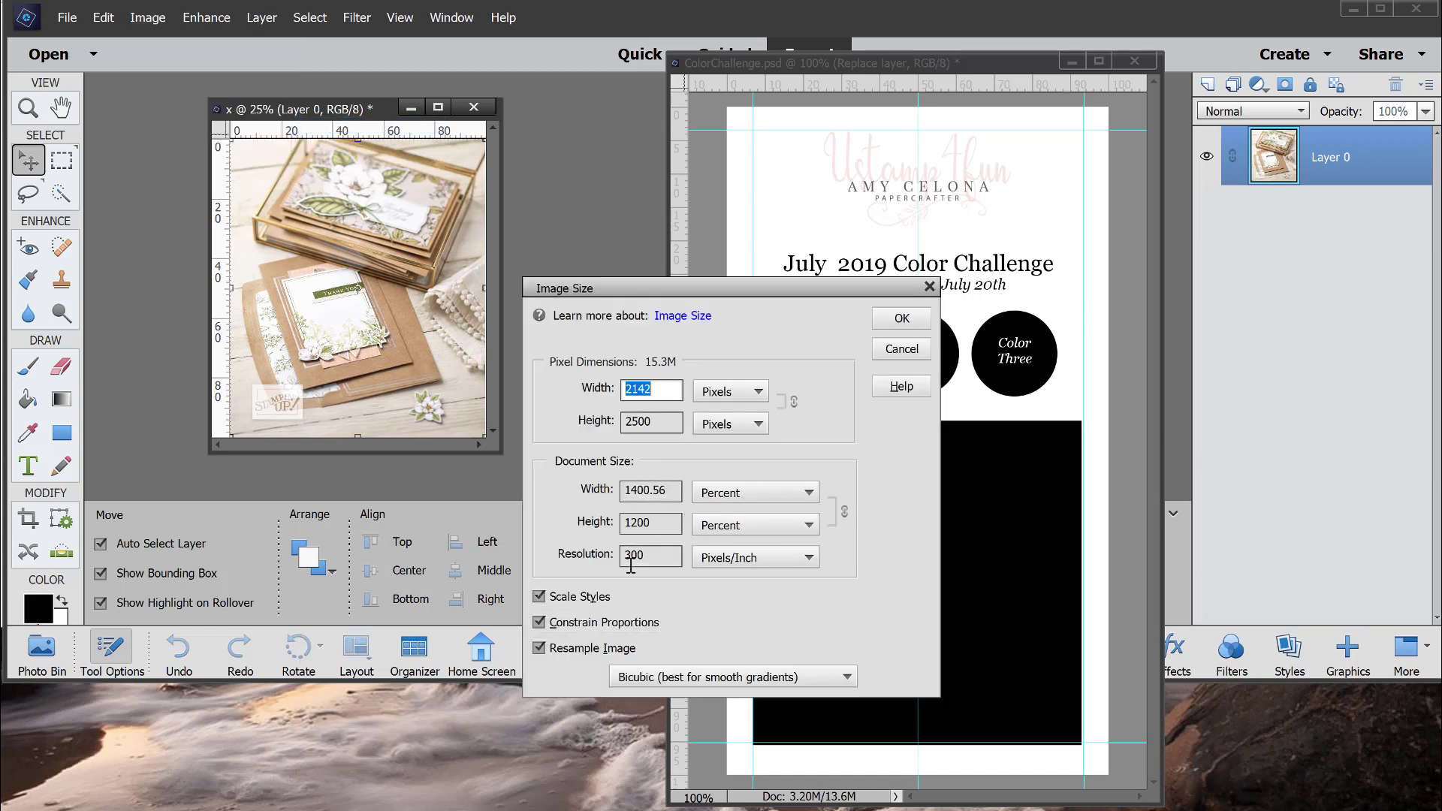
{"action": "left_click", "coordinate": [539, 647]}
{"action": "left_click", "coordinate": [649, 556]}
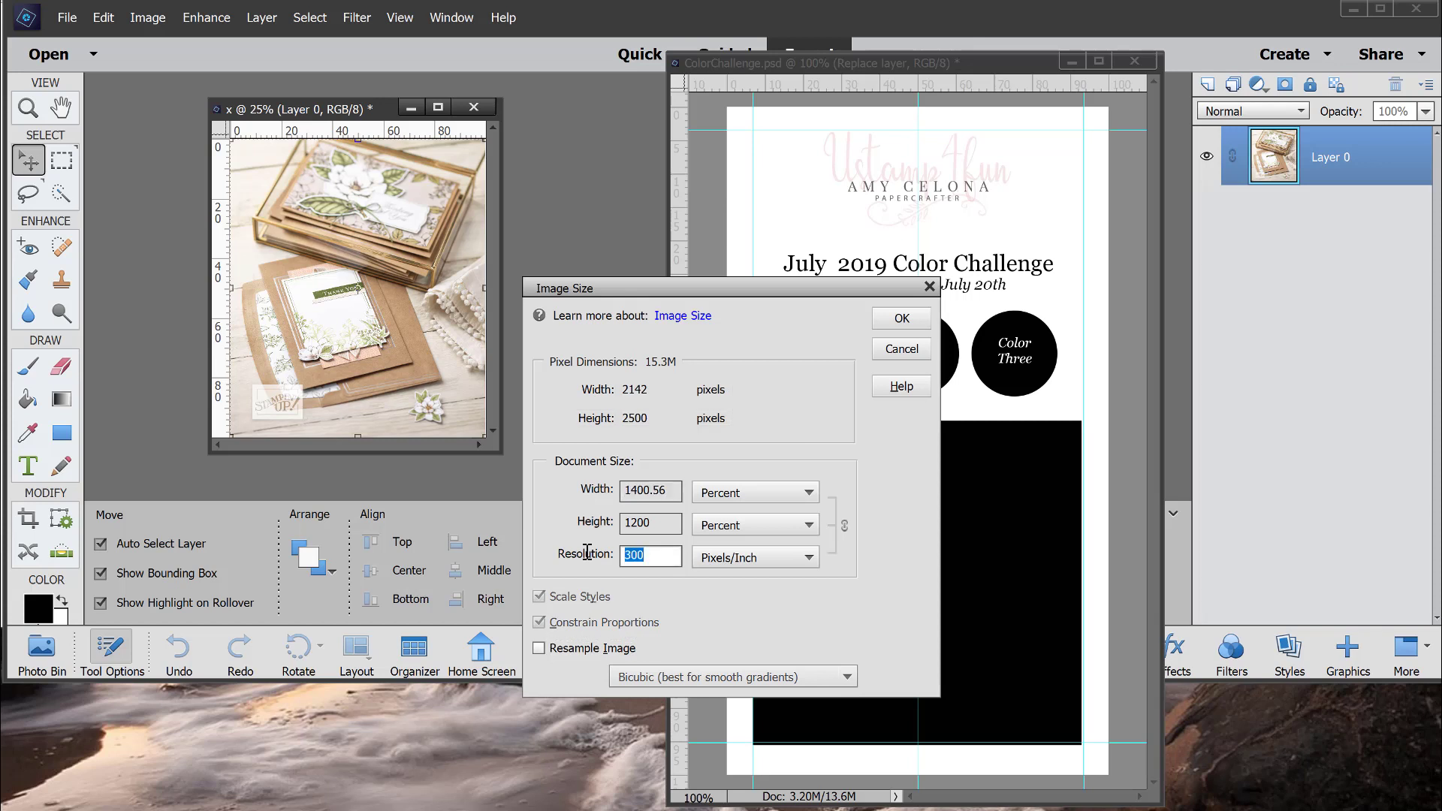
{"action": "type", "text": "72"}
{"action": "left_click", "coordinate": [539, 648]}
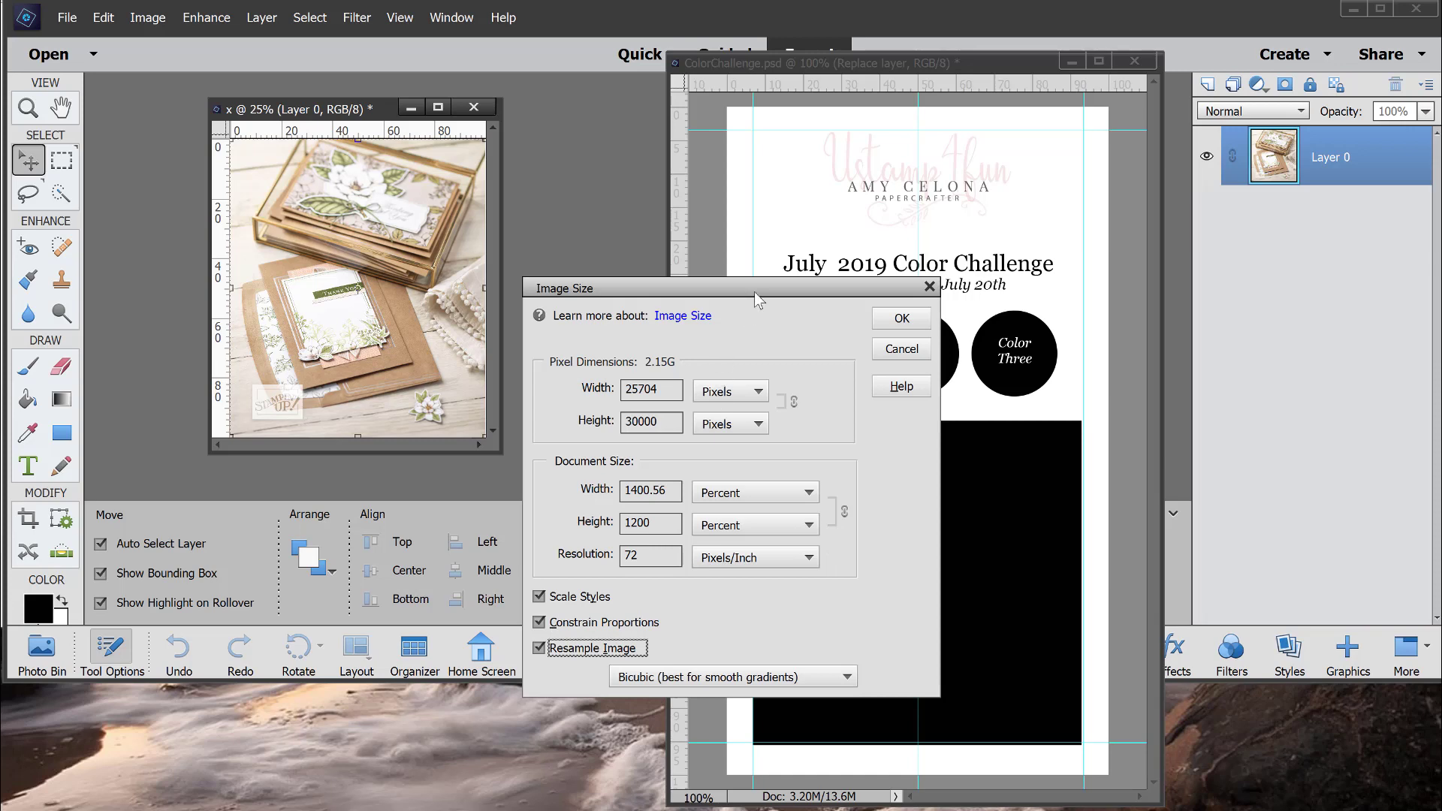
{"action": "left_click_drag", "start_coordinate": [754, 291], "coordinate": [463, 273]}
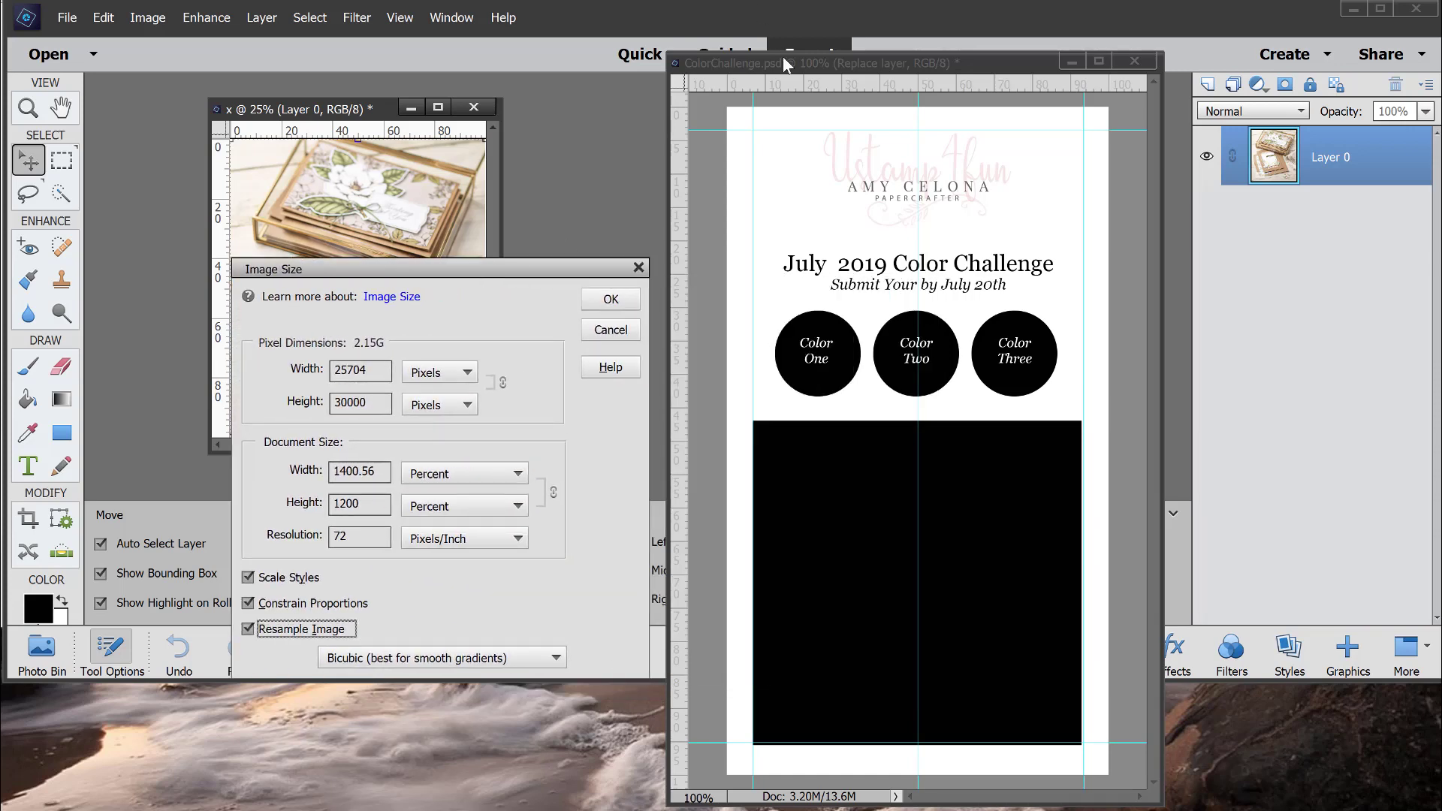
{"action": "left_click", "coordinate": [597, 302]}
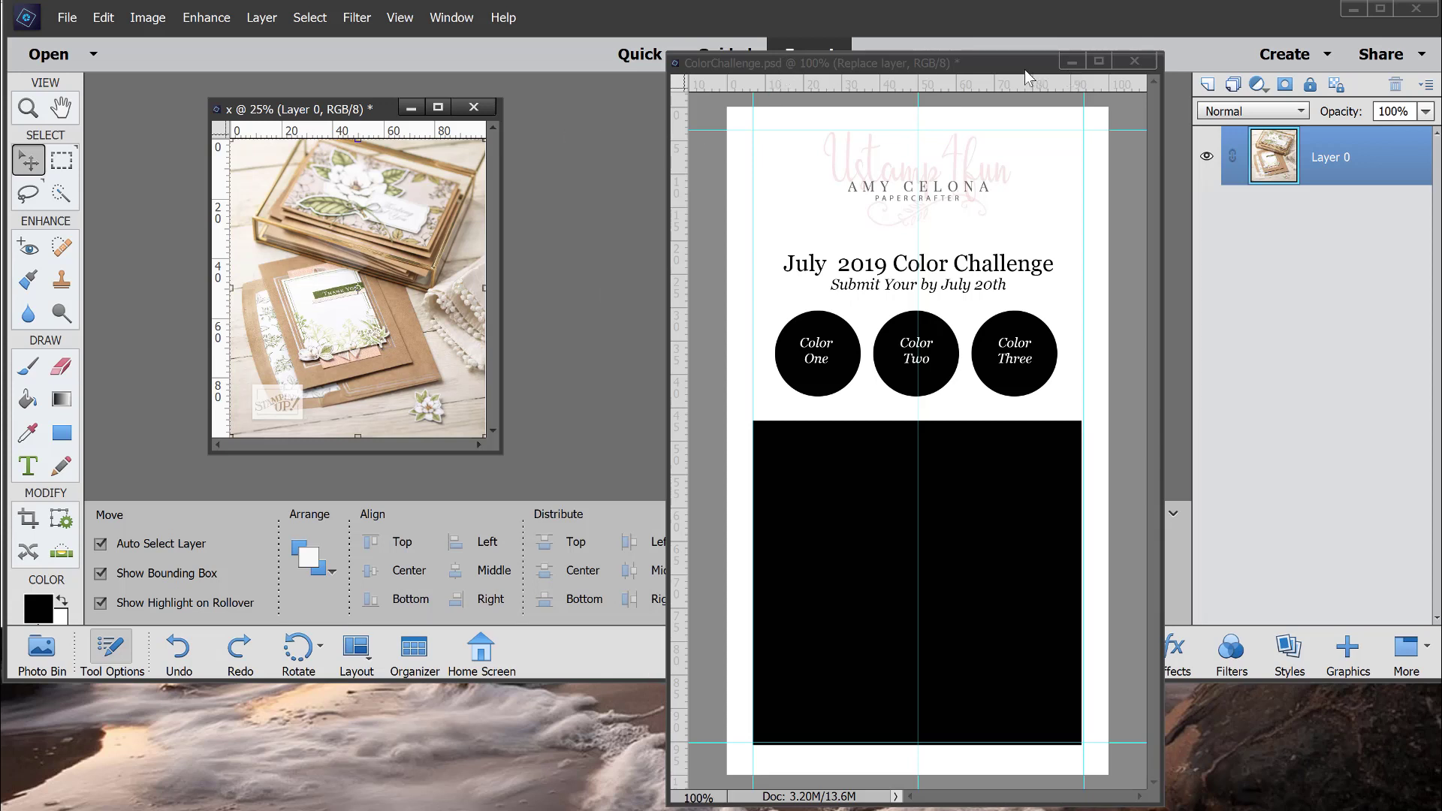
Check the pixel dimensions and resolution of ColorChallenge.psd in Image Size.
{"action": "left_click", "coordinate": [951, 70]}
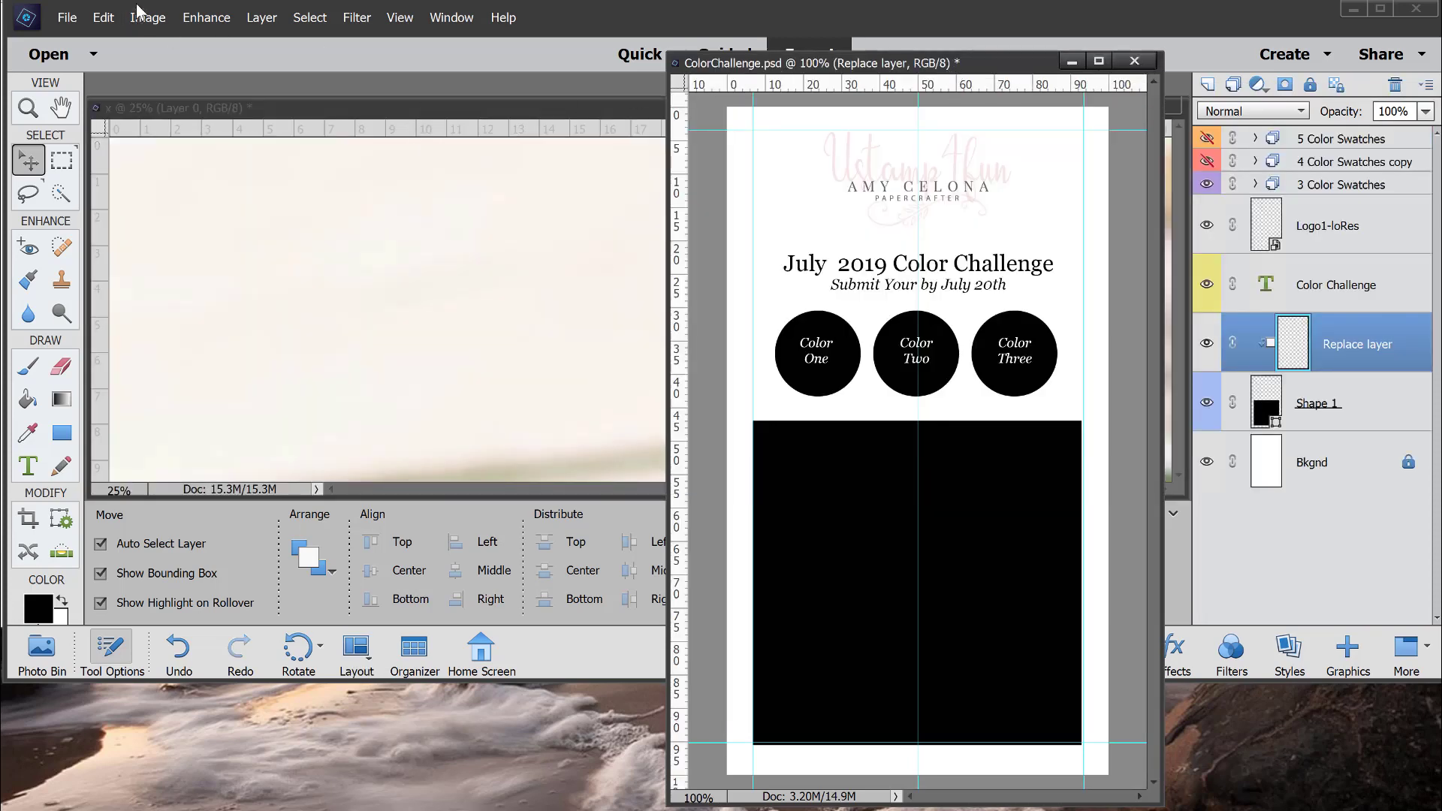
{"action": "left_click", "coordinate": [137, 22]}
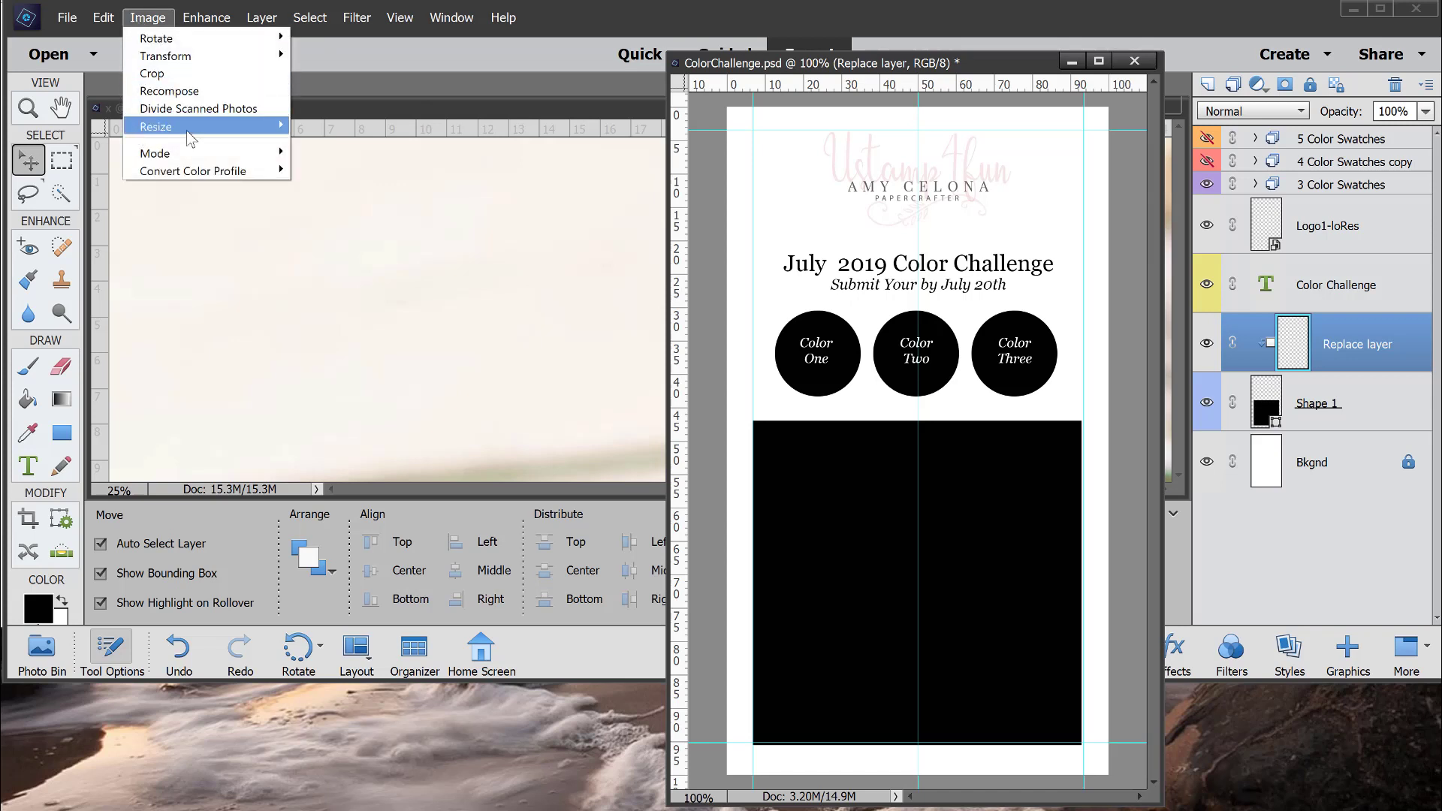
{"action": "mouse_move", "coordinate": [190, 130]}
{"action": "left_click", "coordinate": [313, 132]}
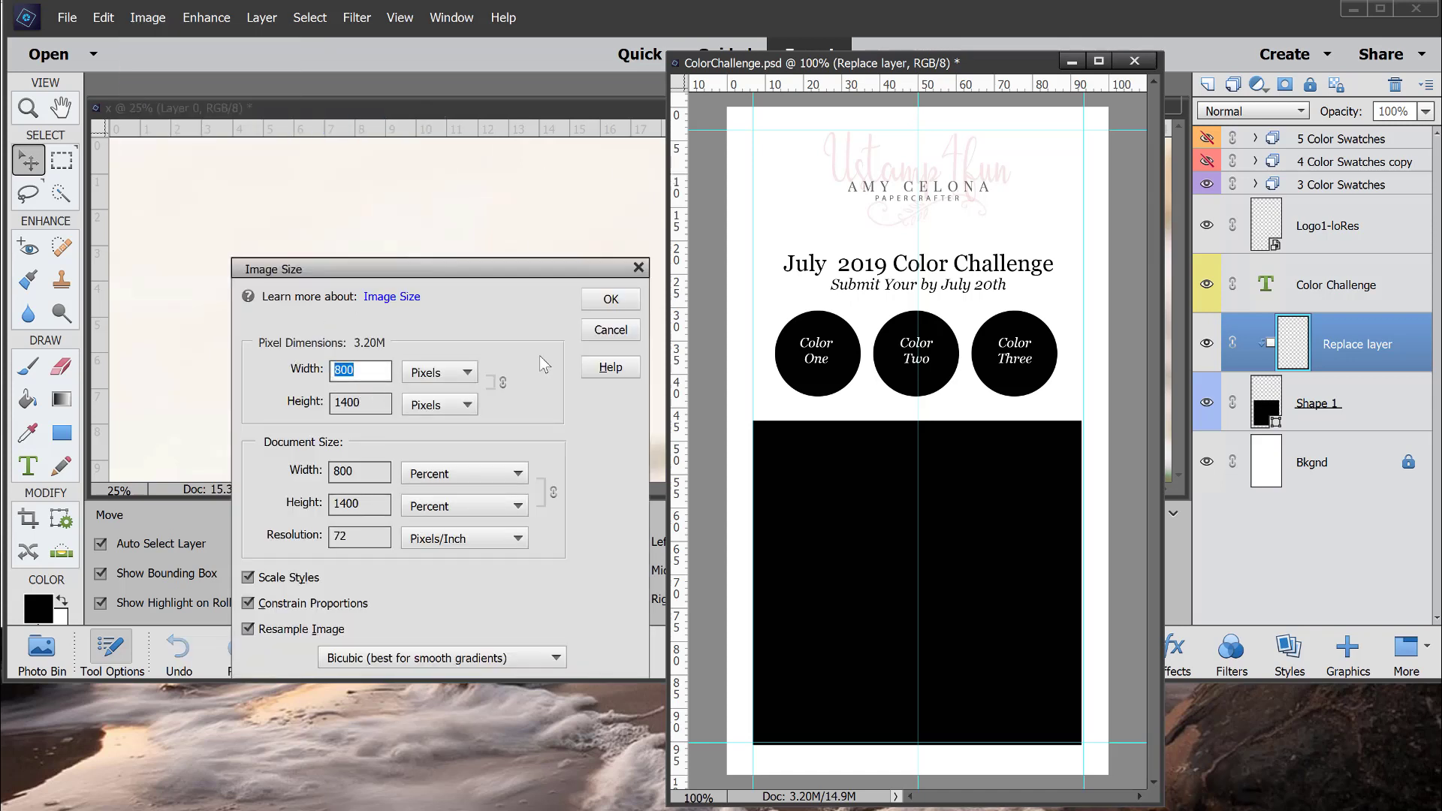
{"action": "left_click", "coordinate": [623, 310]}
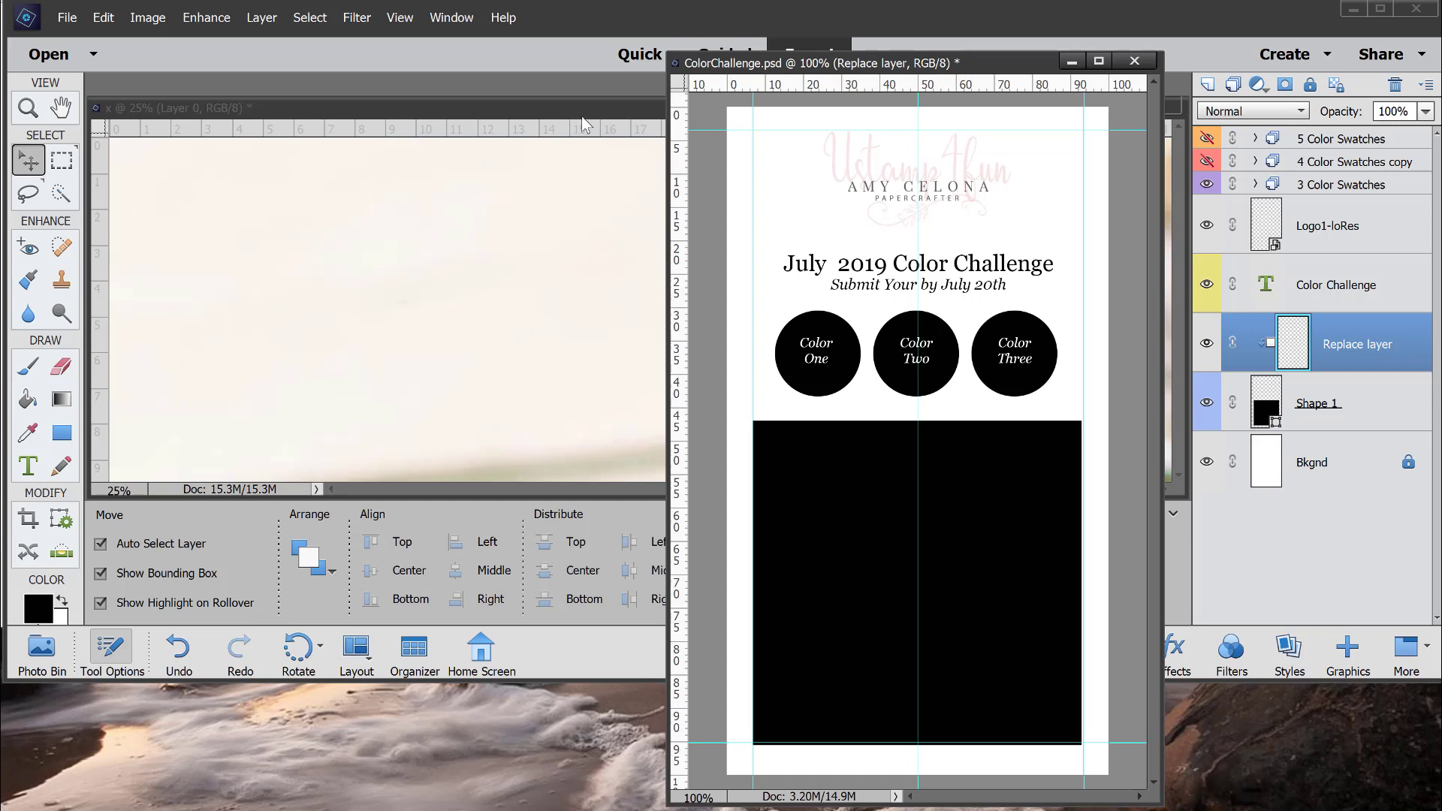
Narrow the window of image x and resize the image to 800 pixels wide with proportions constrained.
{"action": "left_click", "coordinate": [581, 116]}
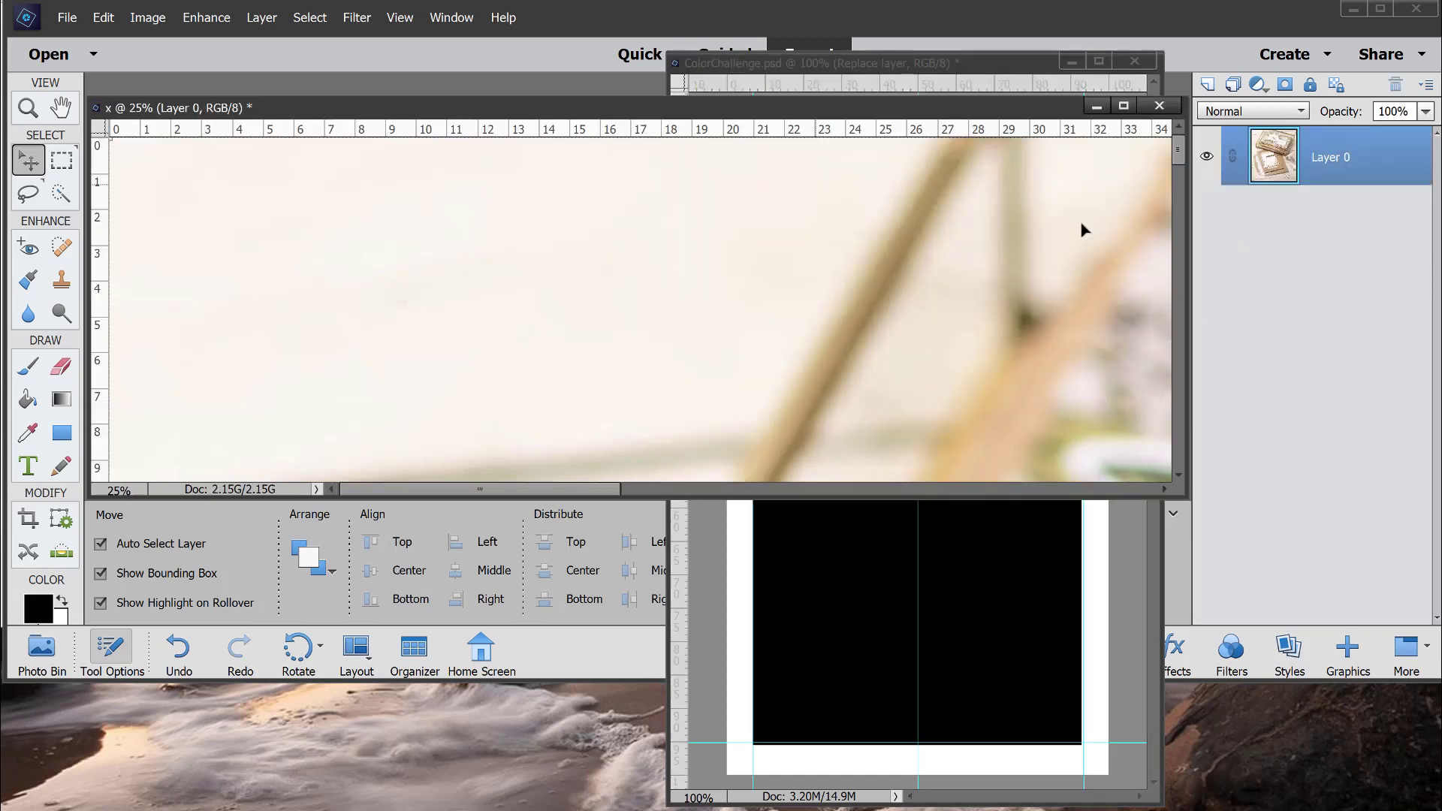
{"action": "left_click_drag", "start_coordinate": [1189, 225], "coordinate": [546, 243]}
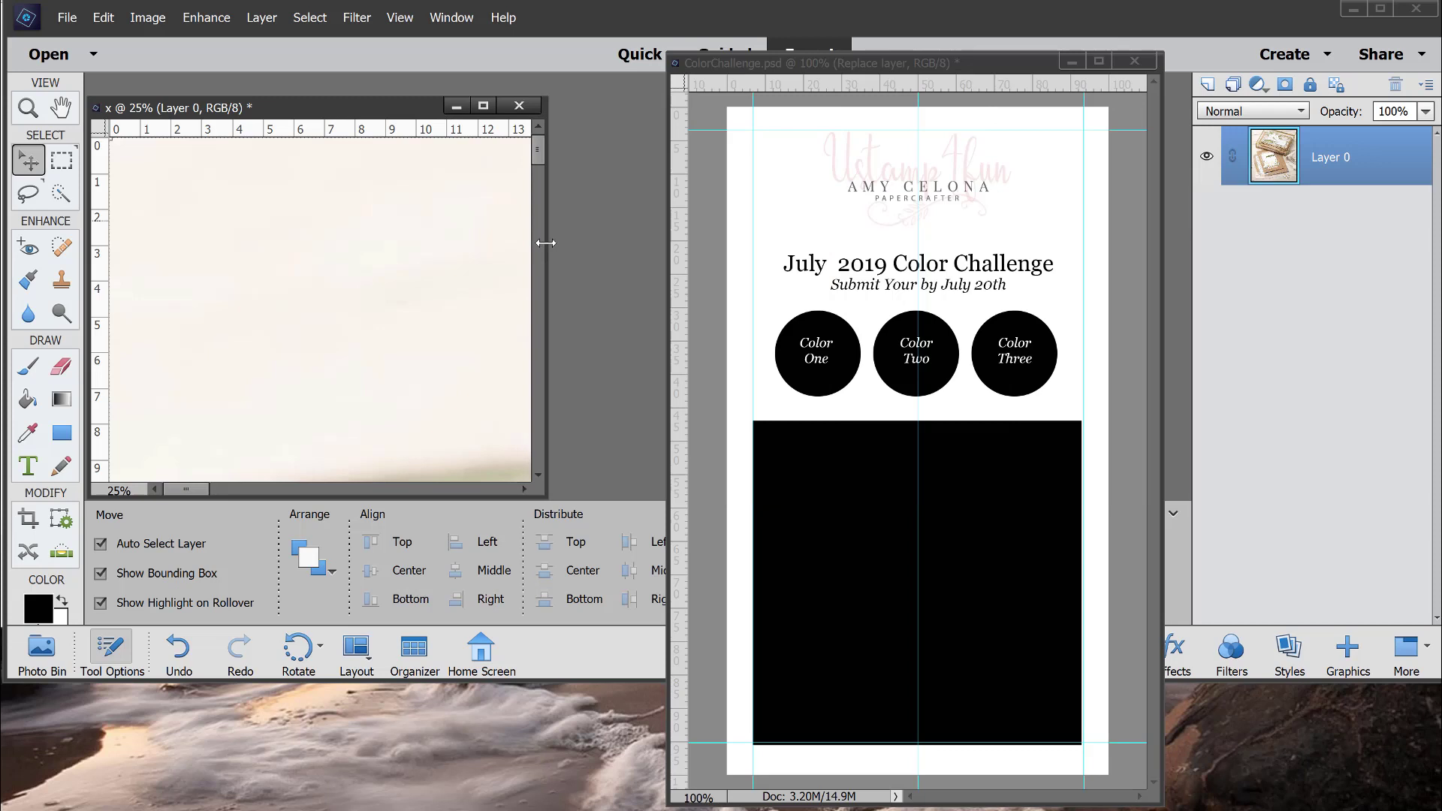
{"action": "left_click", "coordinate": [150, 21]}
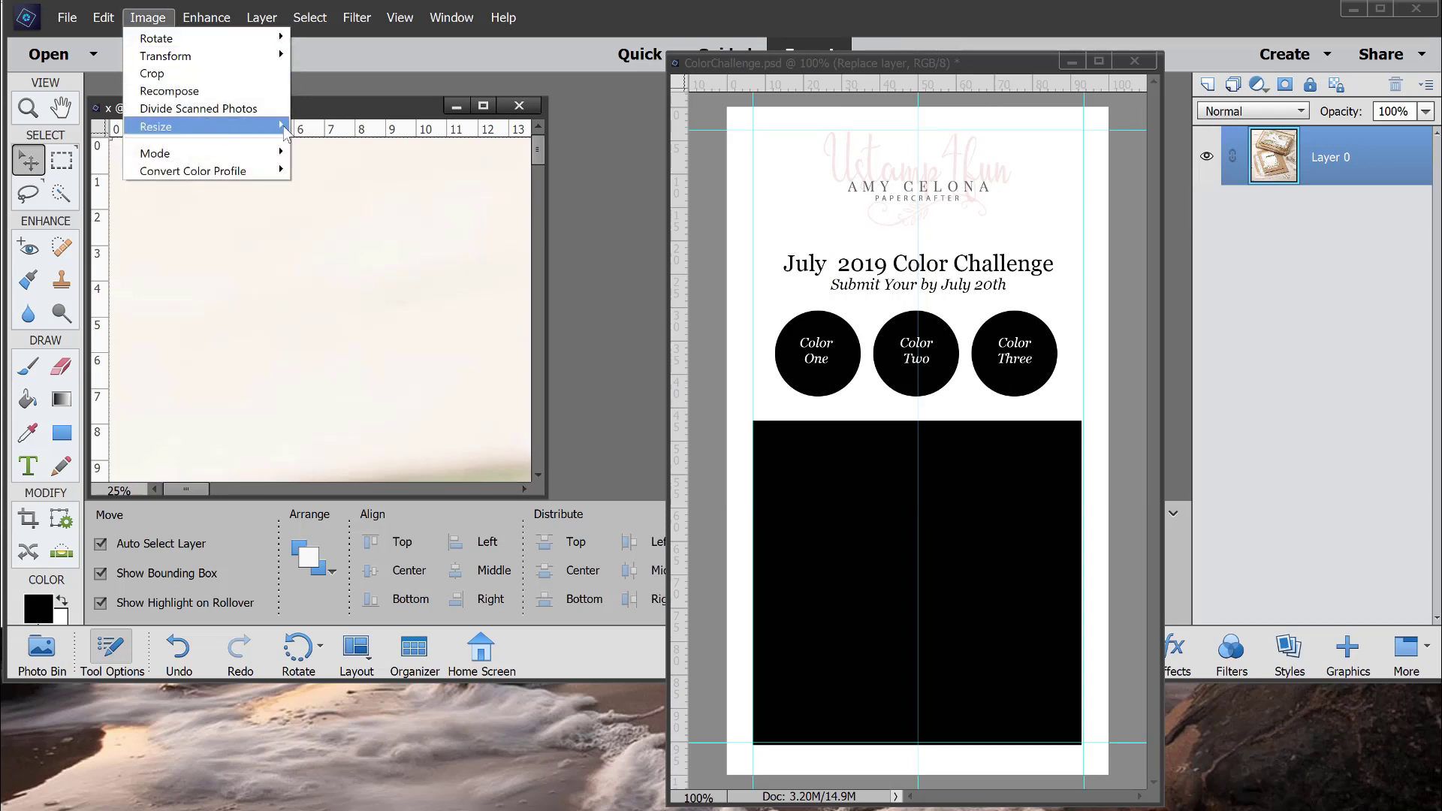
{"action": "mouse_move", "coordinate": [148, 128]}
{"action": "left_click", "coordinate": [308, 129]}
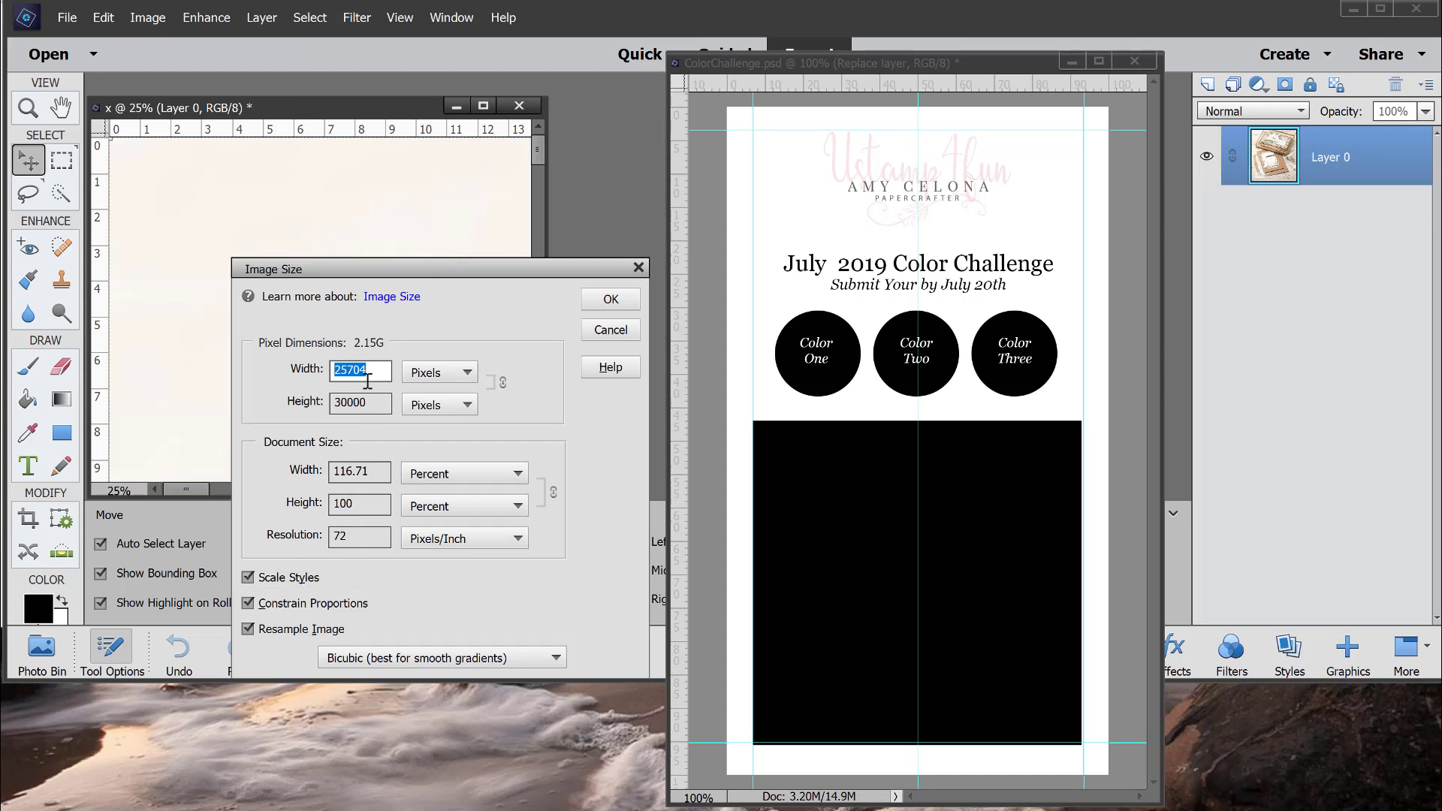
{"action": "type", "text": "800"}
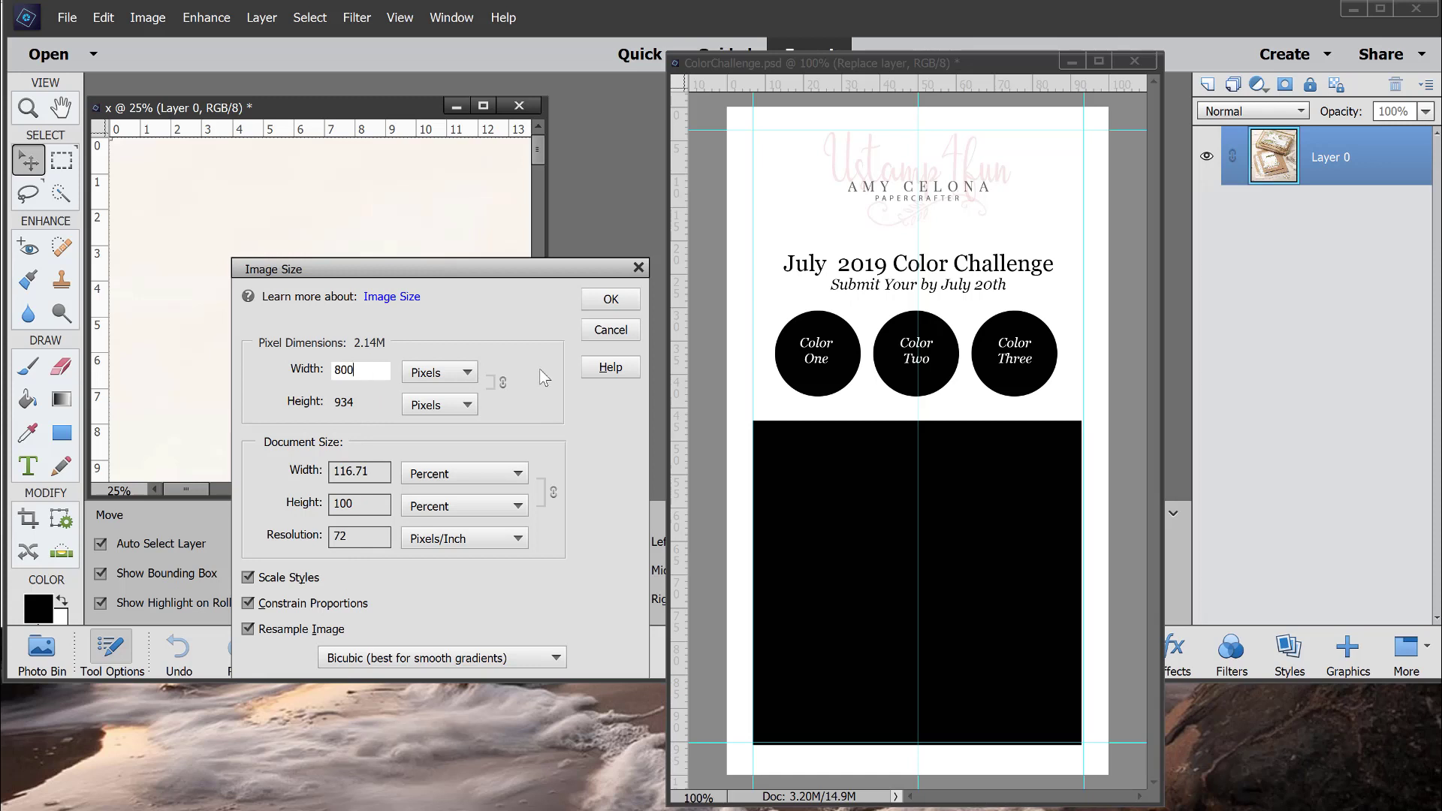
{"action": "left_click", "coordinate": [622, 299]}
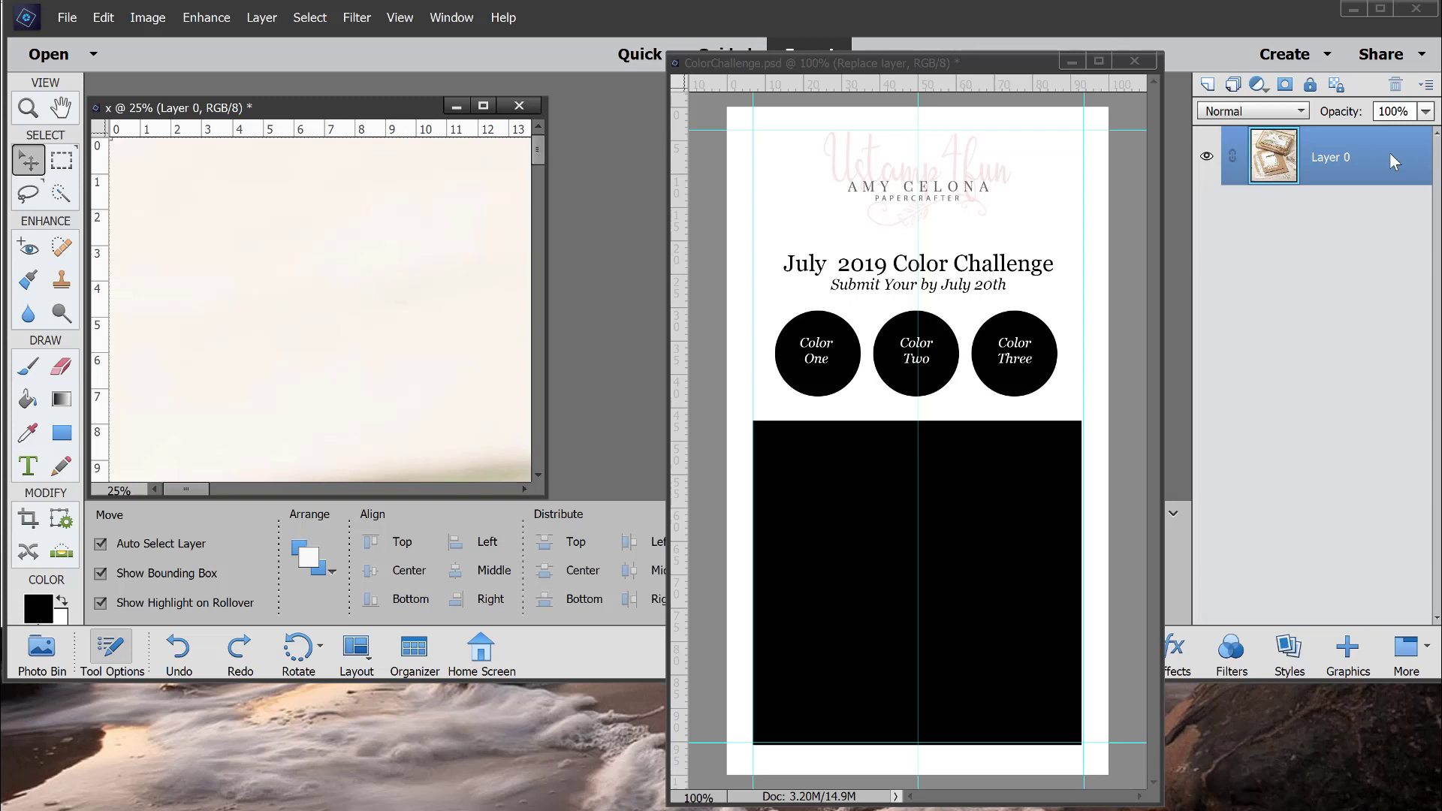
{"action": "key", "text": "ctrl+y"}
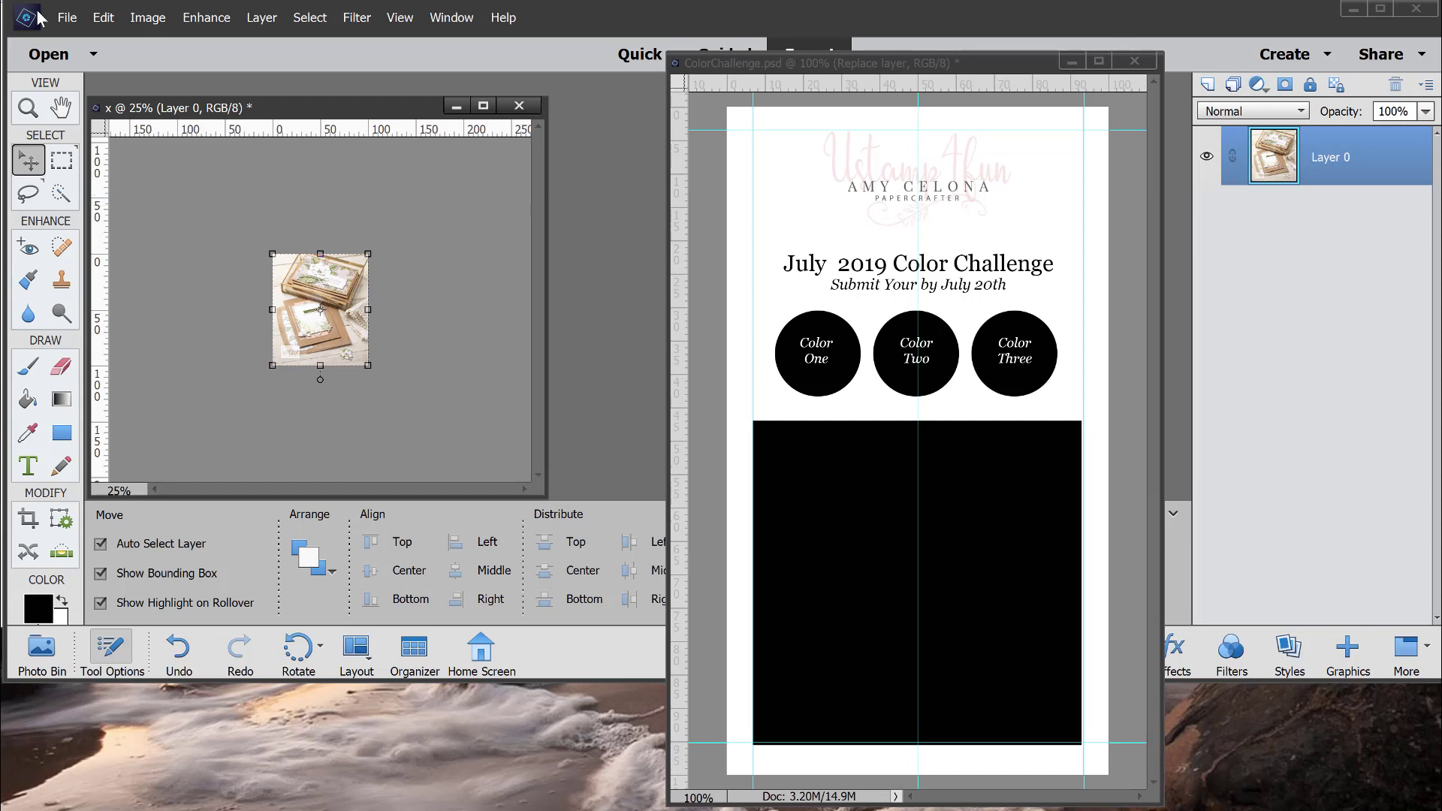
Review the floating document options in the General preferences.
{"action": "left_click", "coordinate": [66, 17]}
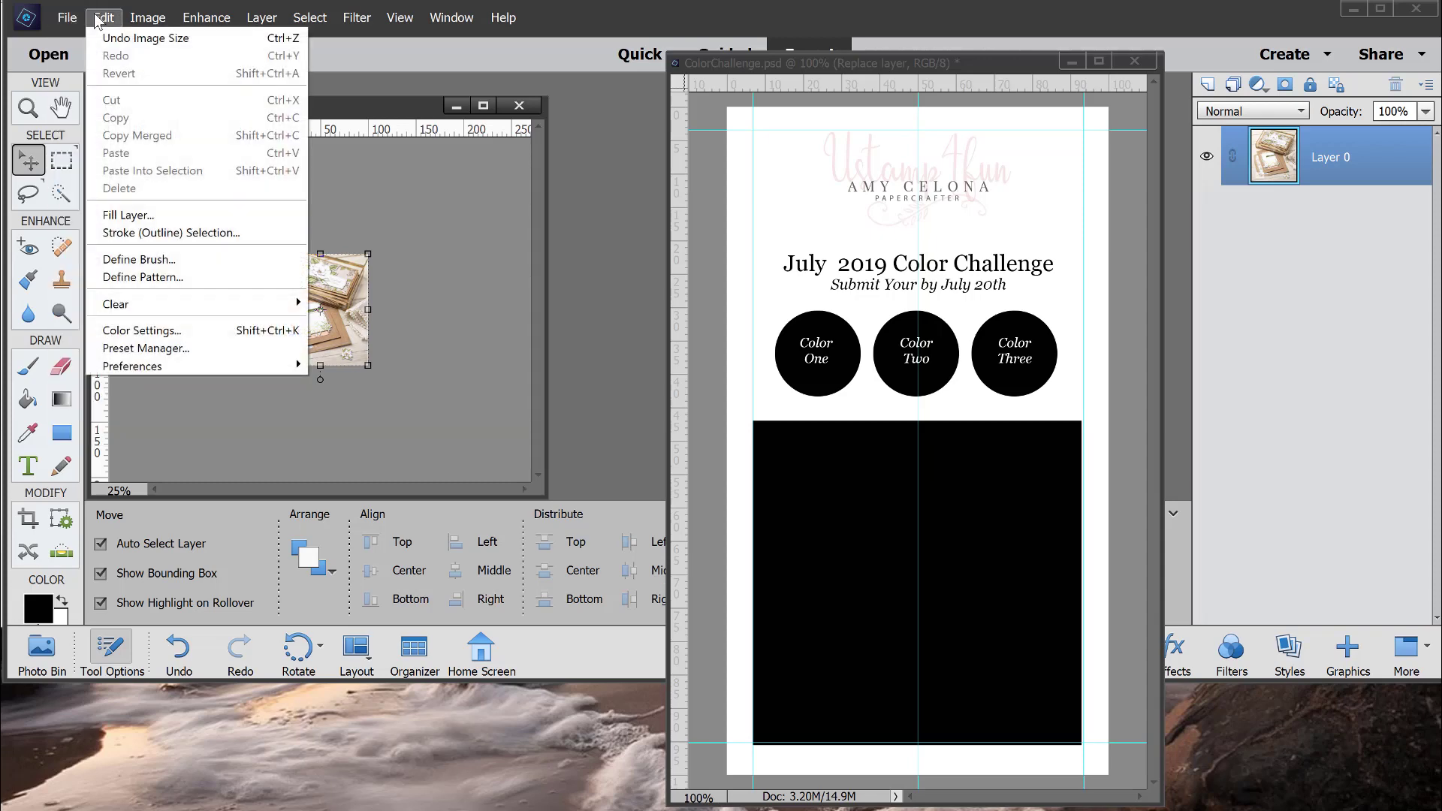
{"action": "mouse_move", "coordinate": [149, 368]}
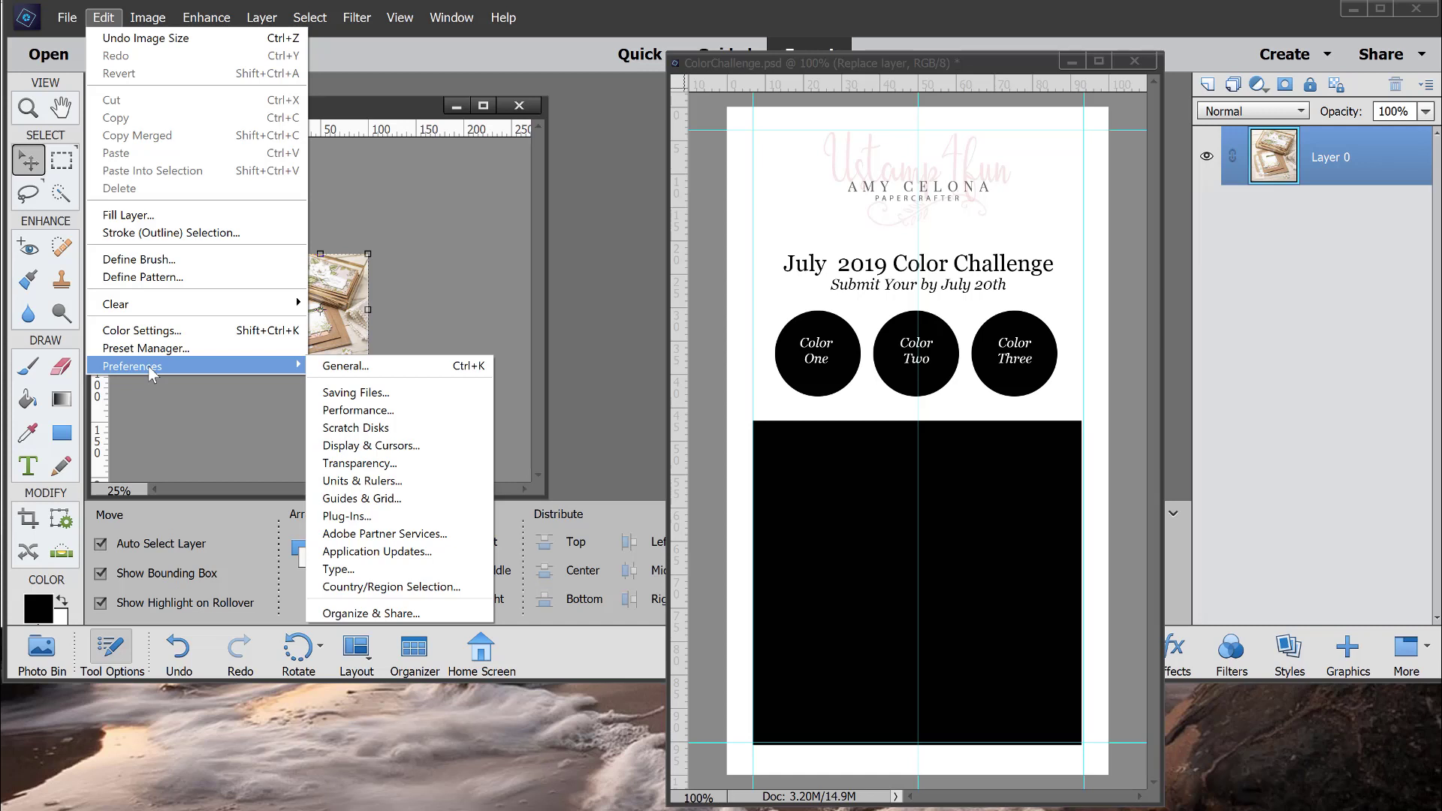
{"action": "left_click", "coordinate": [344, 366]}
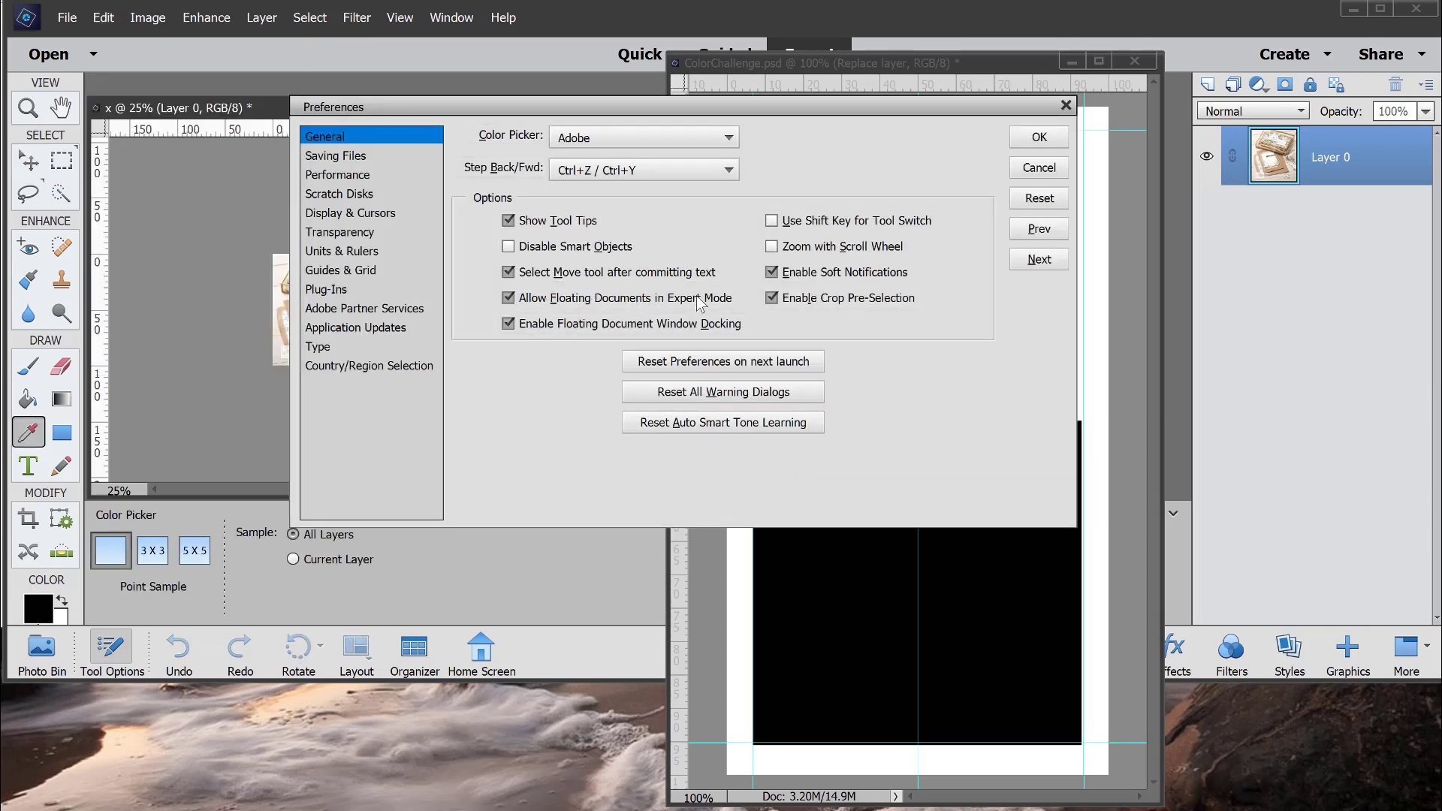
{"action": "left_click", "coordinate": [1028, 139]}
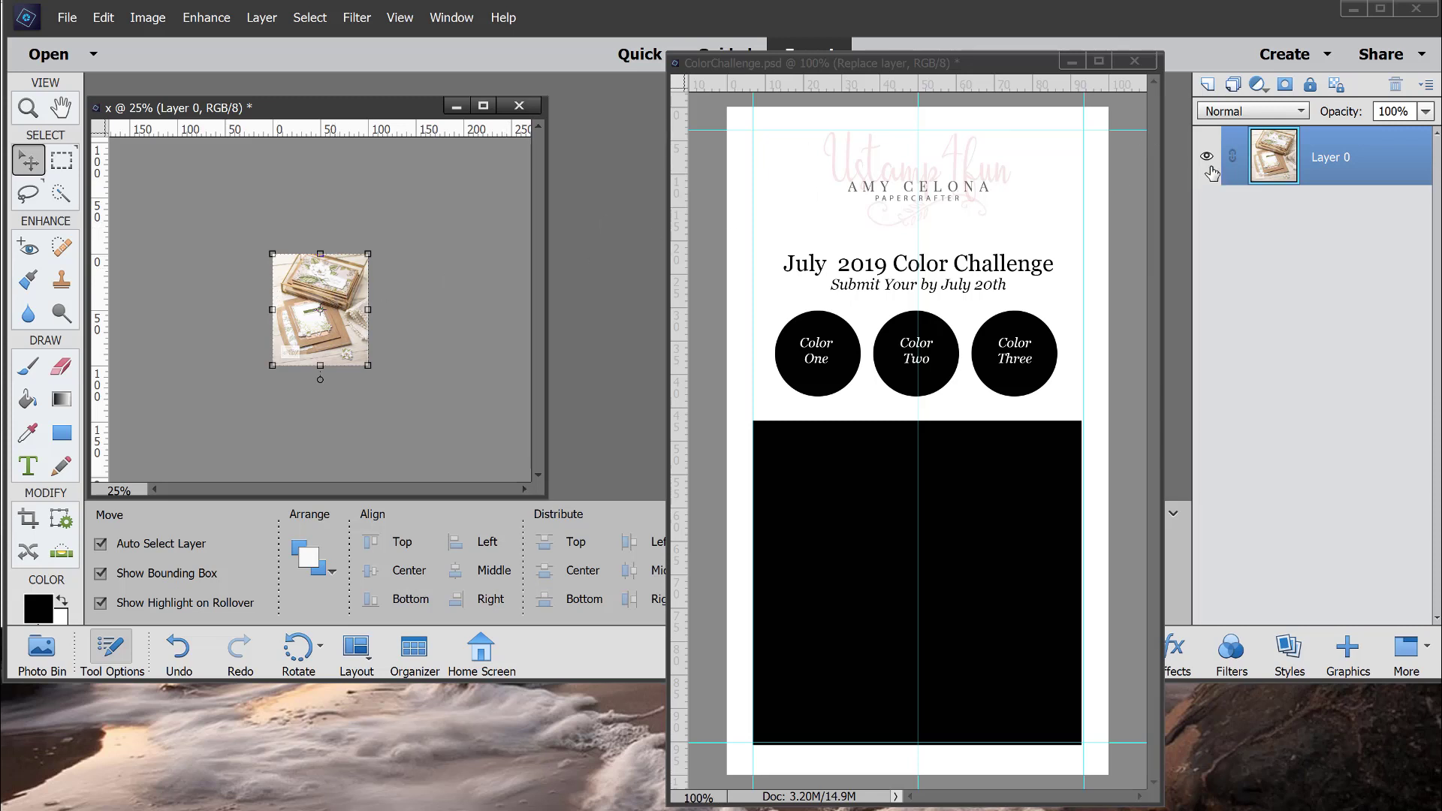
Arrange both windows side by side and copy Layer 0 from image x into ColorChallenge.psd directly above the Shape 1 layer.
{"action": "left_click_drag", "start_coordinate": [331, 102], "coordinate": [338, 87]}
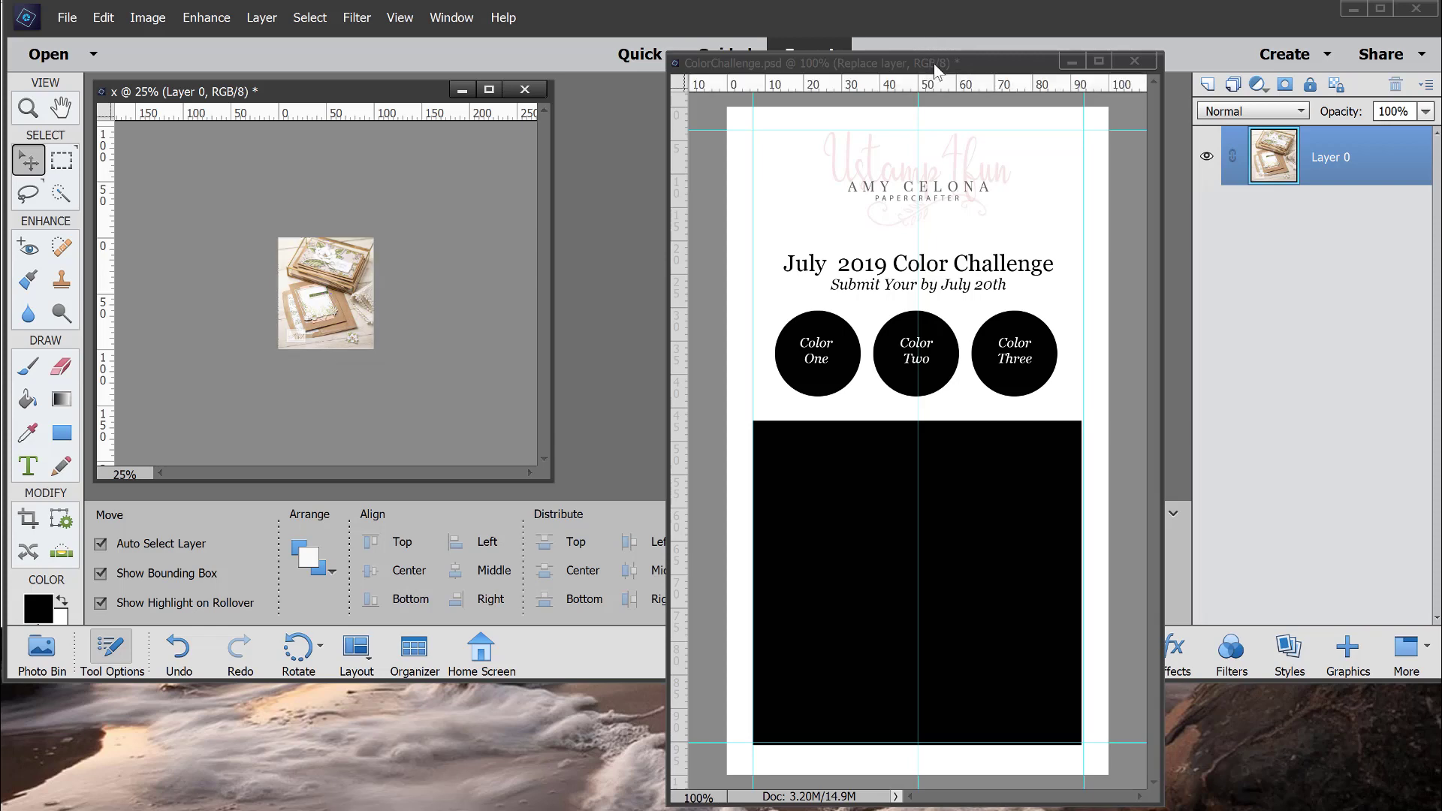
{"action": "left_click_drag", "start_coordinate": [935, 67], "coordinate": [843, 62]}
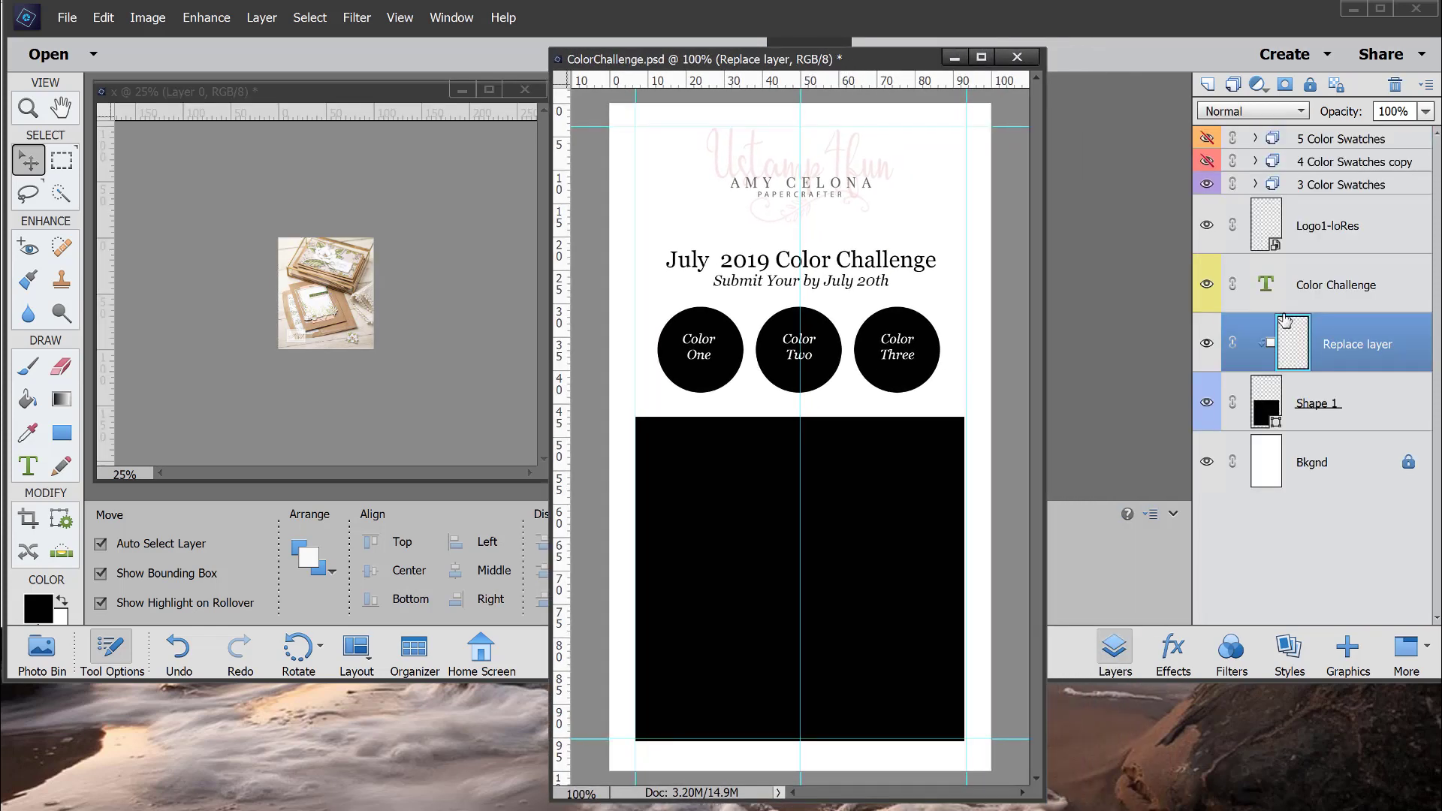
{"action": "left_click", "coordinate": [1361, 413]}
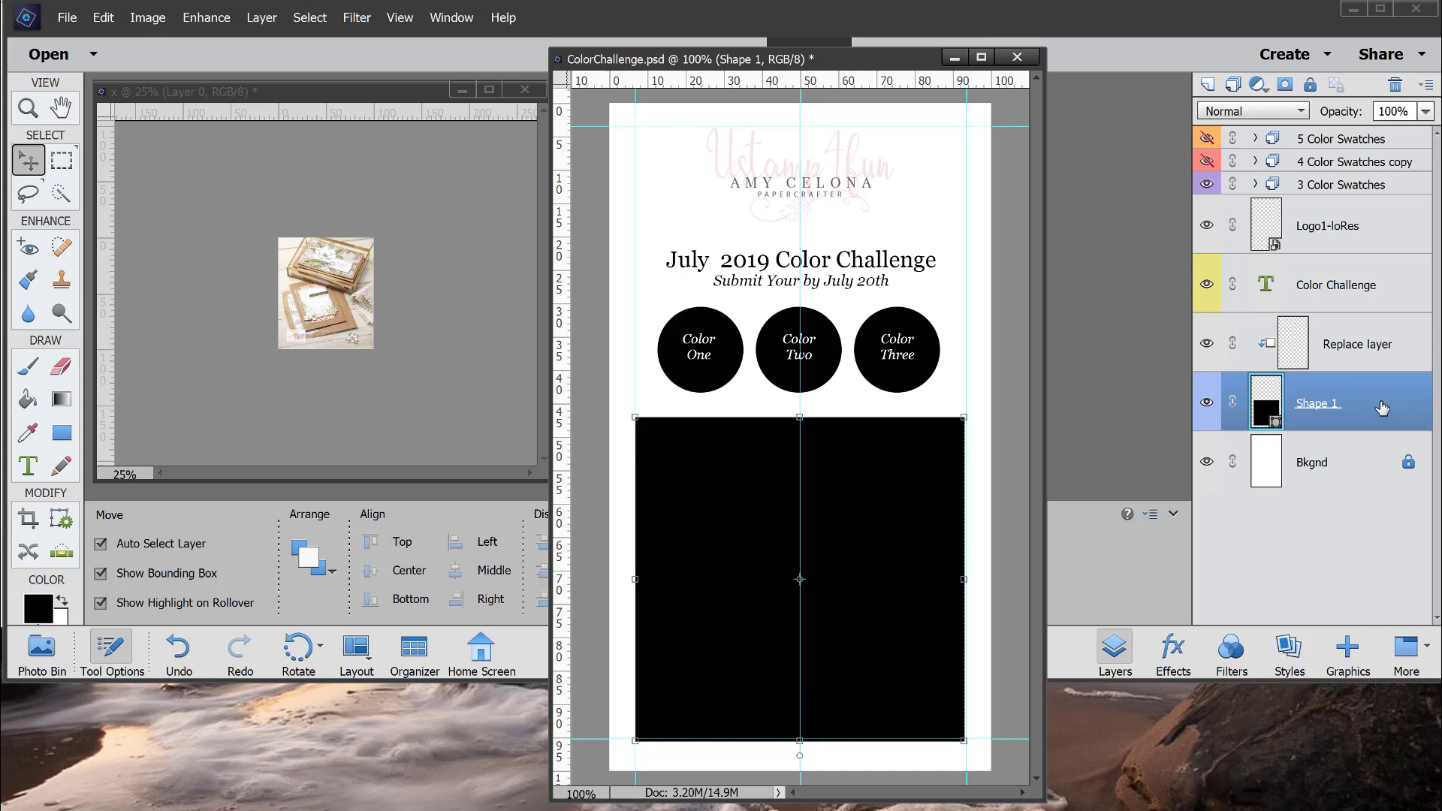
{"action": "left_click", "coordinate": [393, 241]}
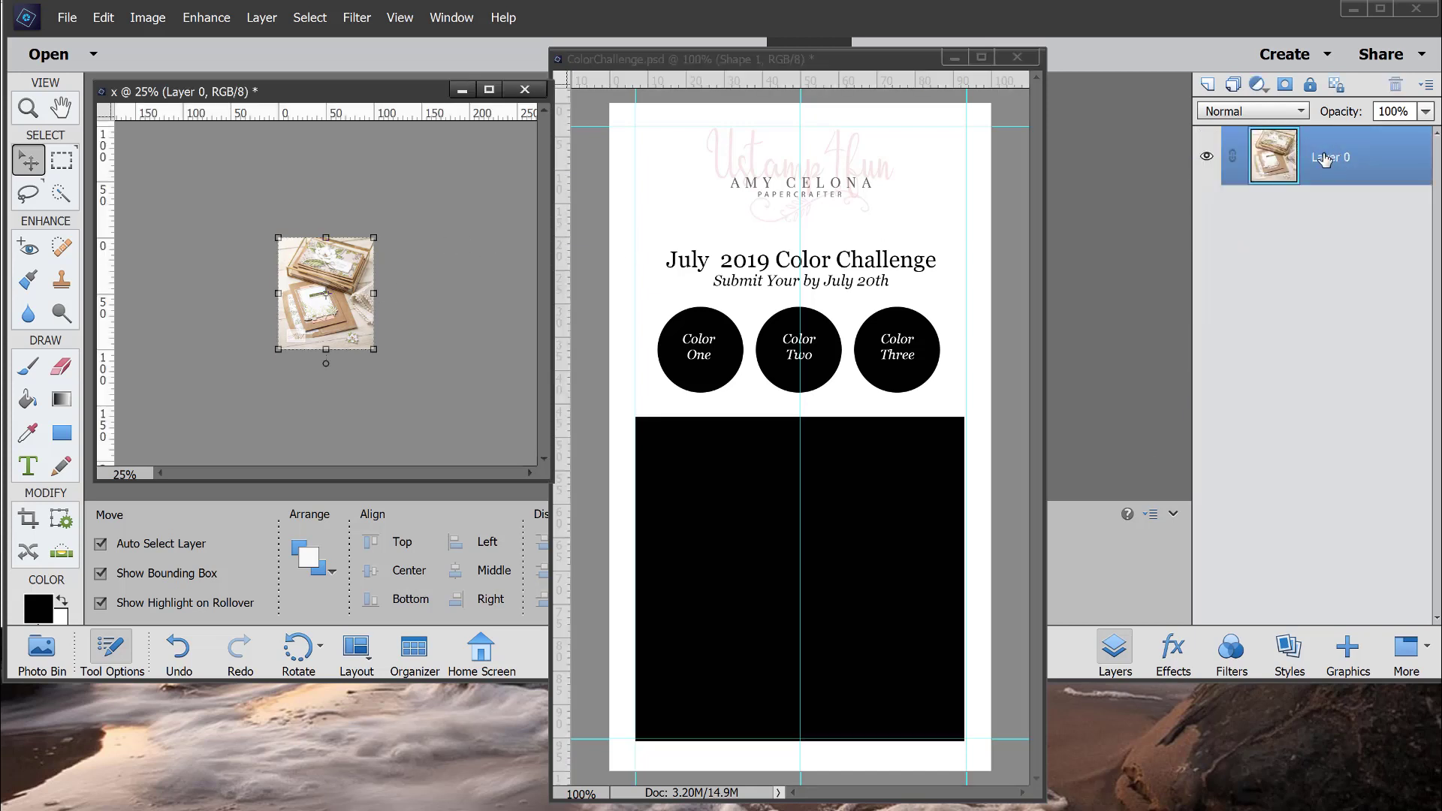
{"action": "left_click_drag", "start_coordinate": [1331, 165], "coordinate": [773, 505]}
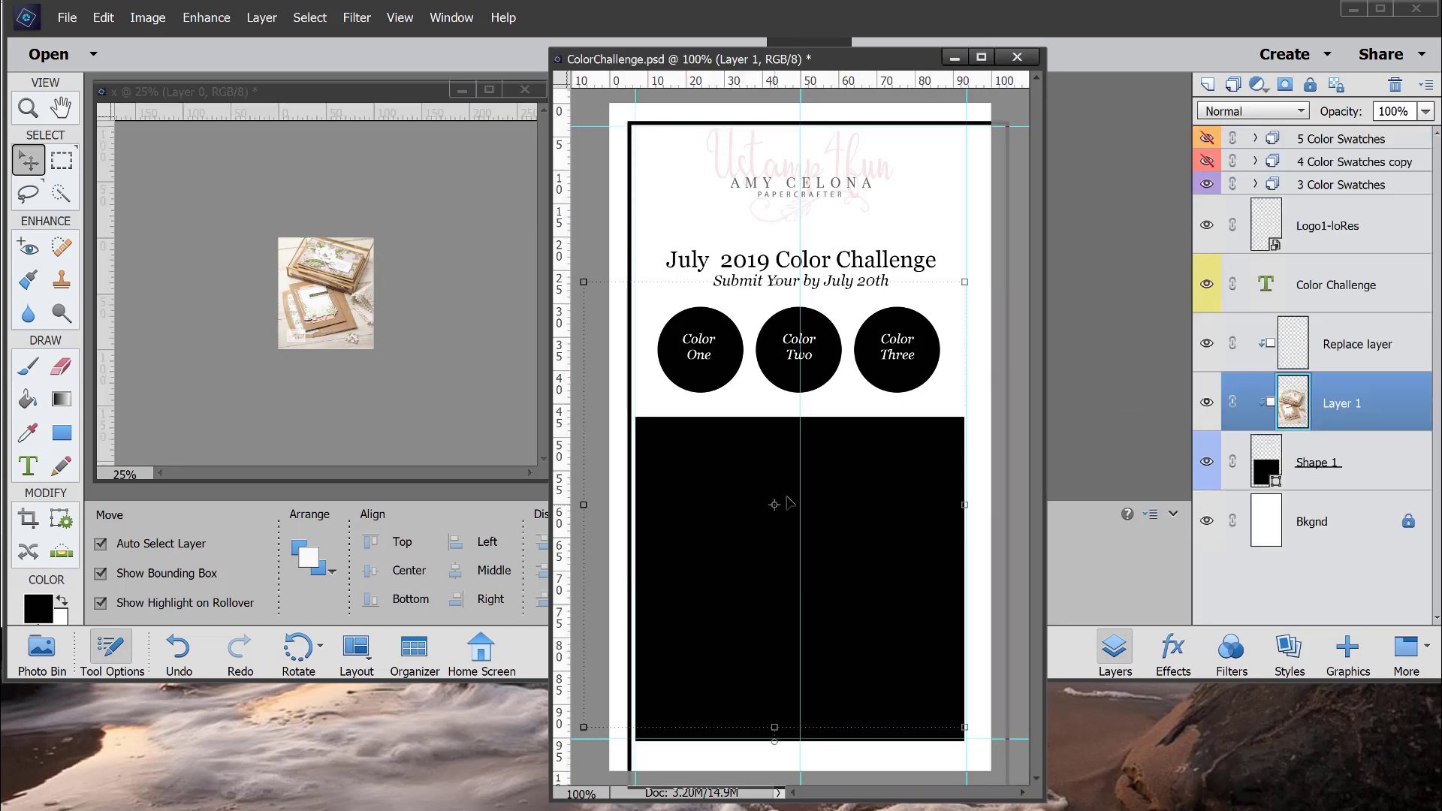
{"action": "left_click", "coordinate": [943, 377]}
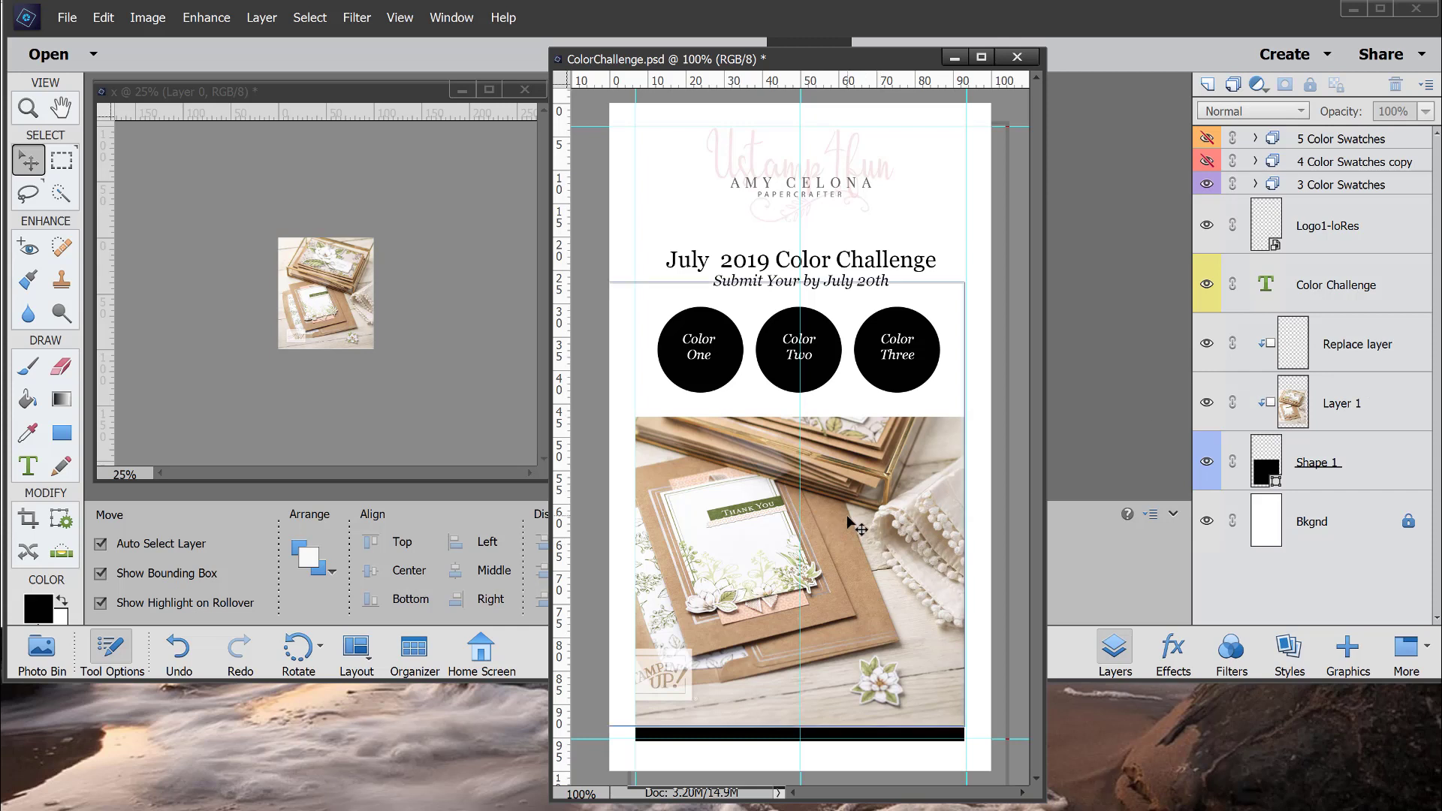
Move the photo down over the placeholder and scale it proportionally to about 93%.
{"action": "left_click_drag", "start_coordinate": [849, 522], "coordinate": [854, 624]}
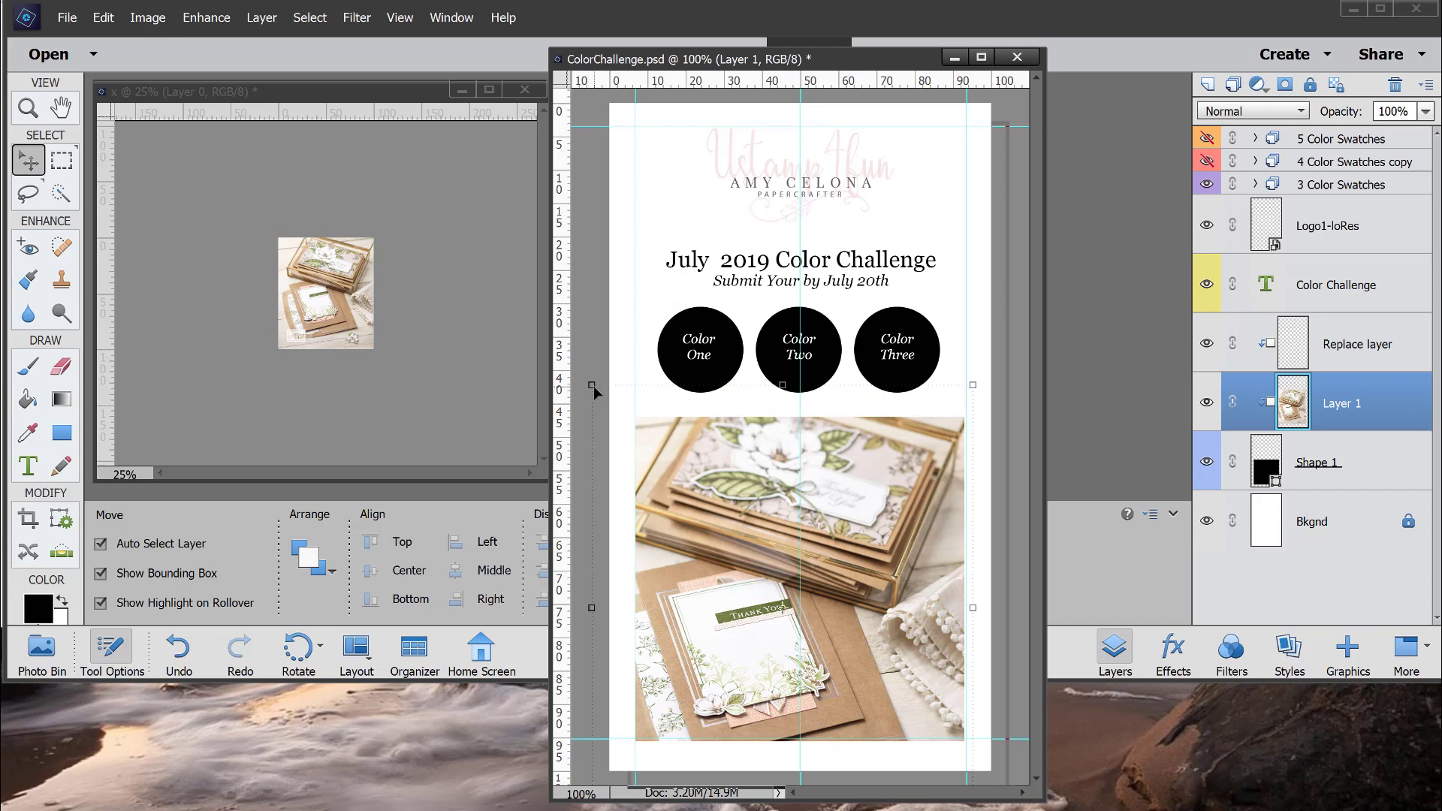
{"action": "left_click_drag", "start_coordinate": [593, 386], "coordinate": [618, 415]}
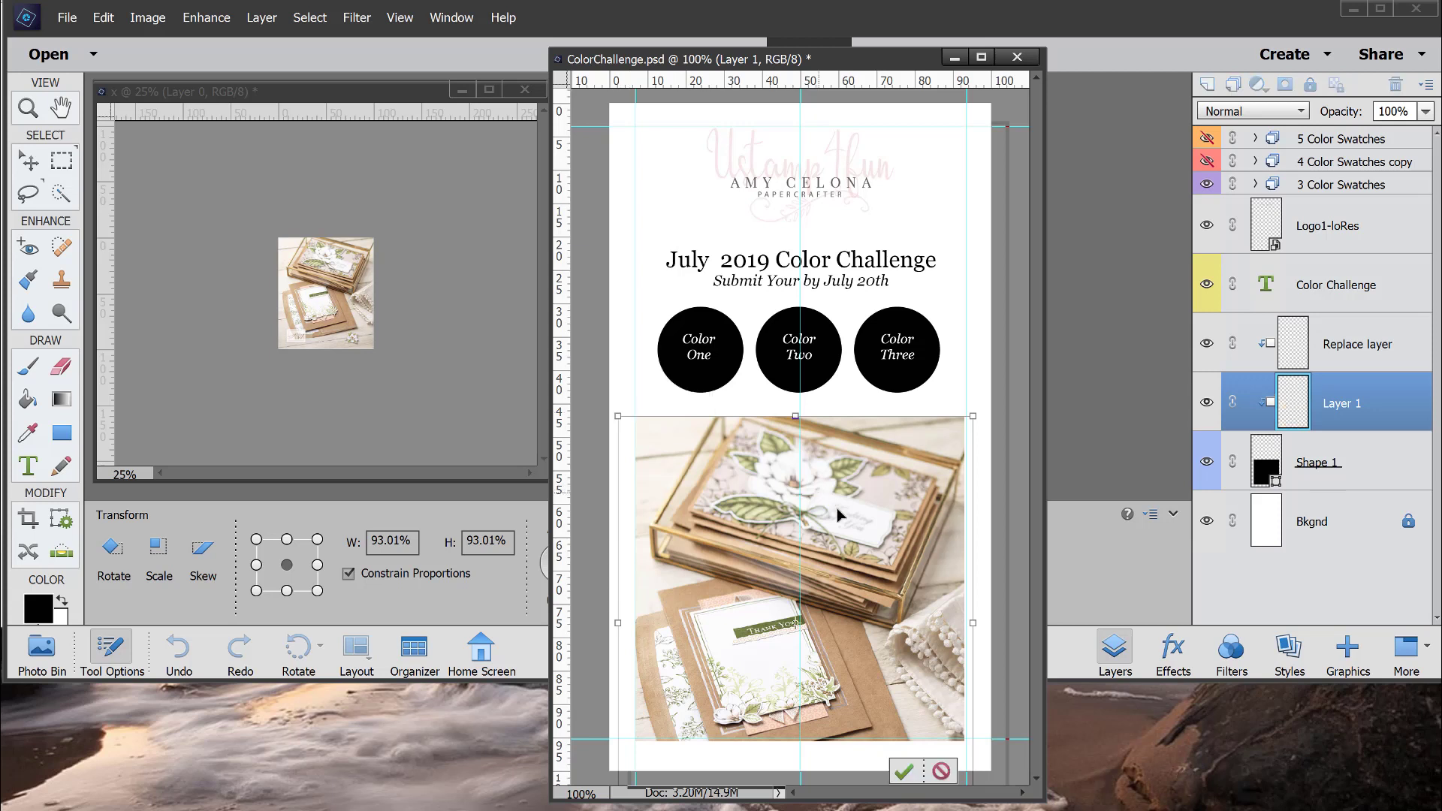
{"action": "left_click", "coordinate": [905, 771]}
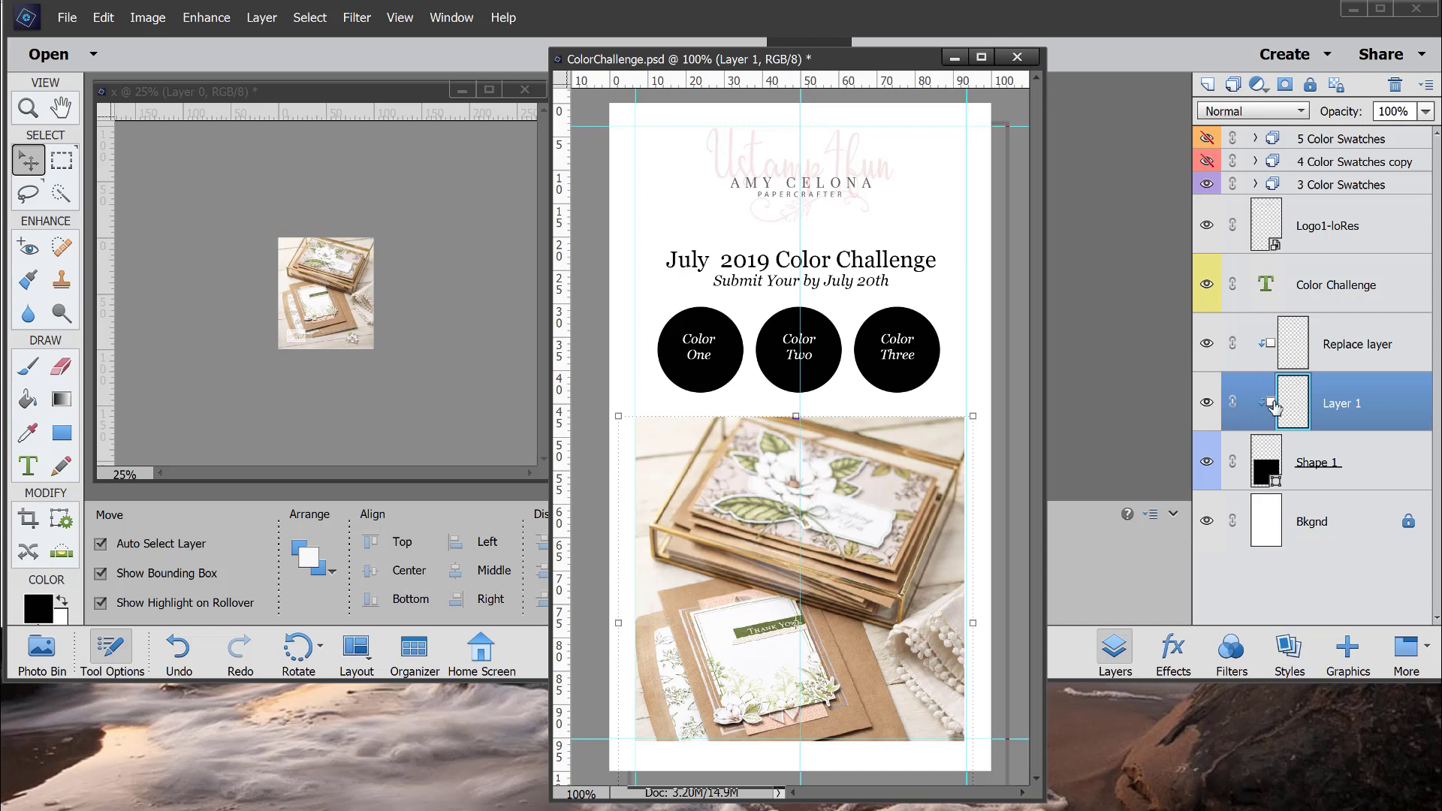
Hide and delete the layer named Replace layer from the template.
{"action": "left_click", "coordinate": [1207, 343]}
{"action": "right_click", "coordinate": [1371, 346]}
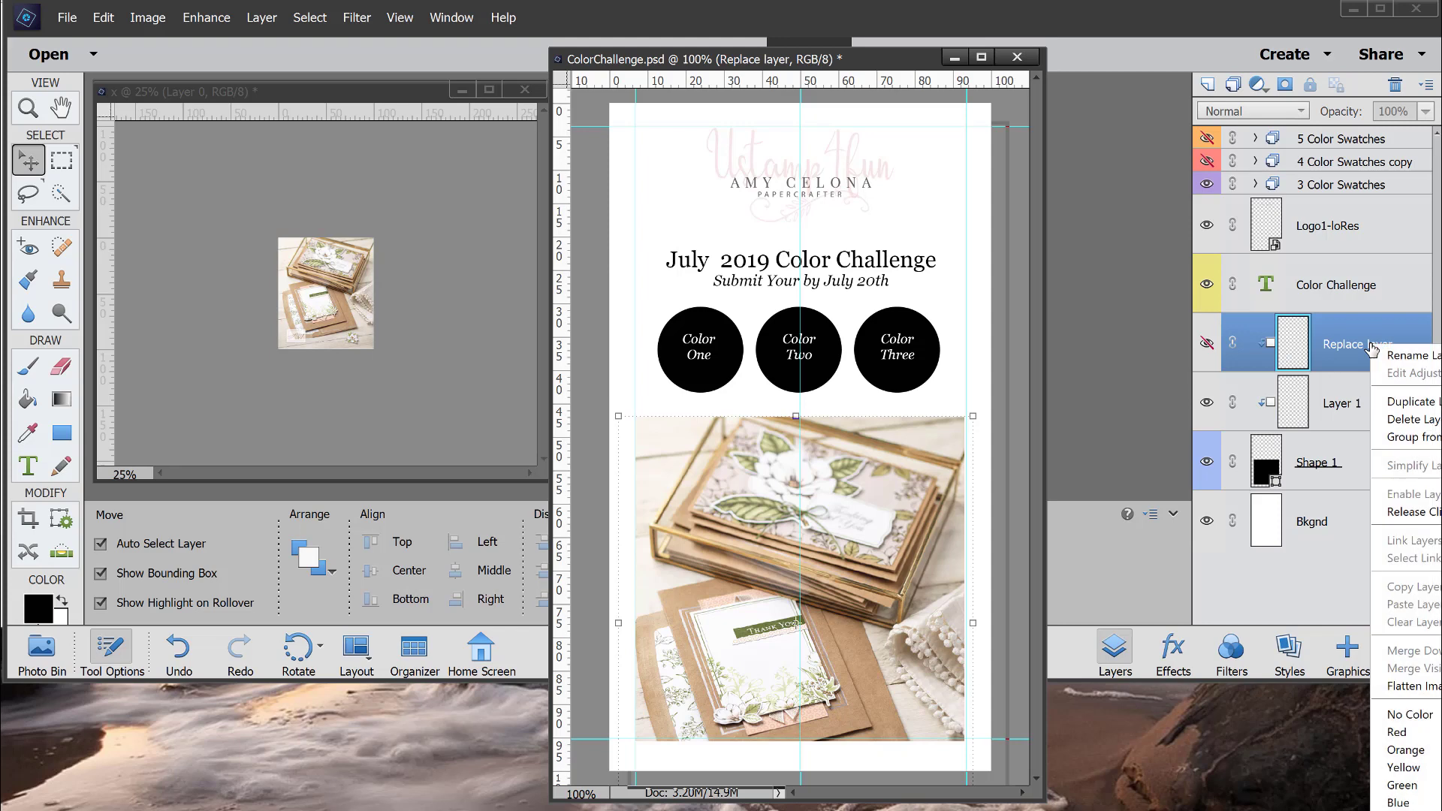
{"action": "left_click", "coordinate": [1392, 420]}
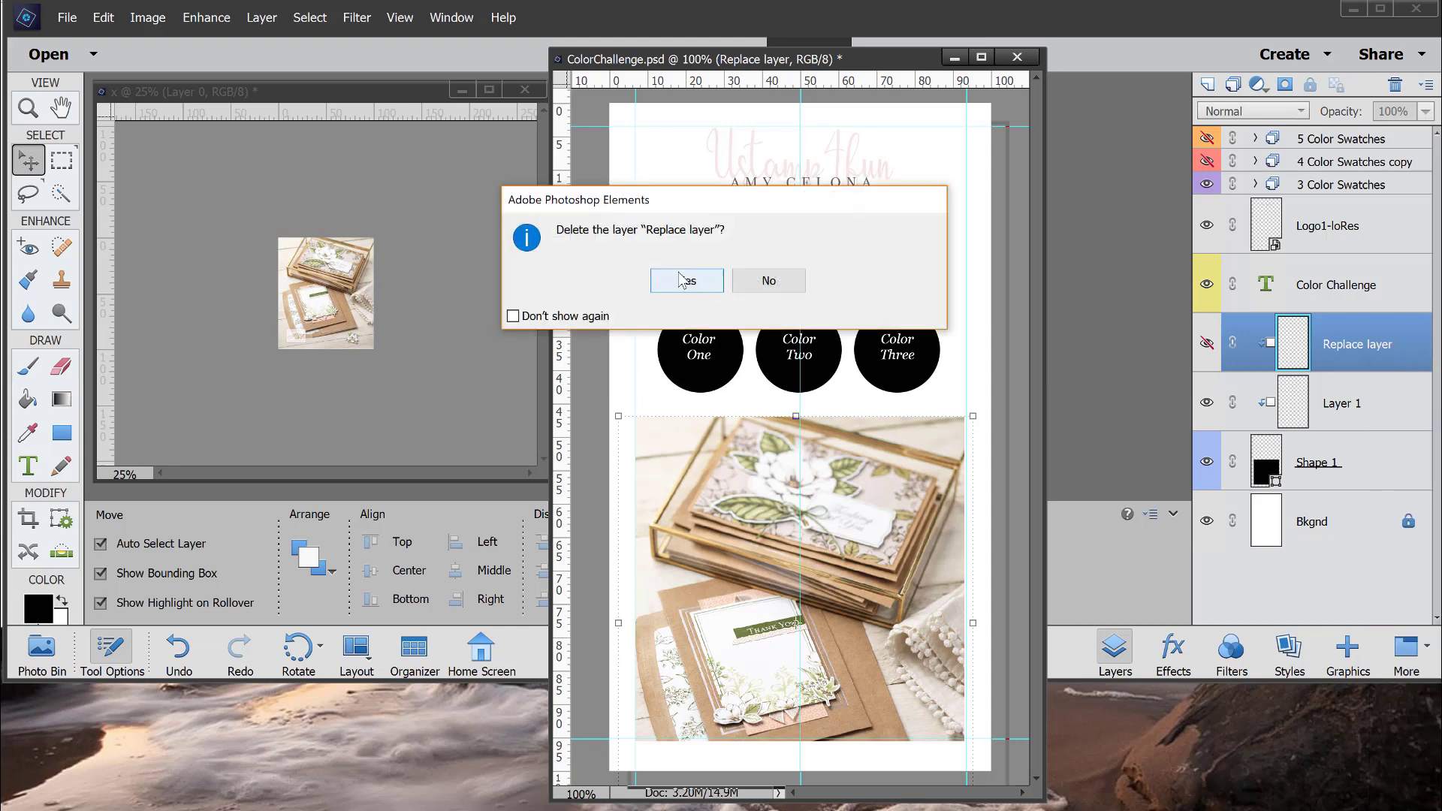
{"action": "left_click", "coordinate": [679, 279]}
Toggle Layer 1's visibility off and back on to compare the photo with the Shape 1 placeholder beneath it.
{"action": "left_click", "coordinate": [1344, 412]}
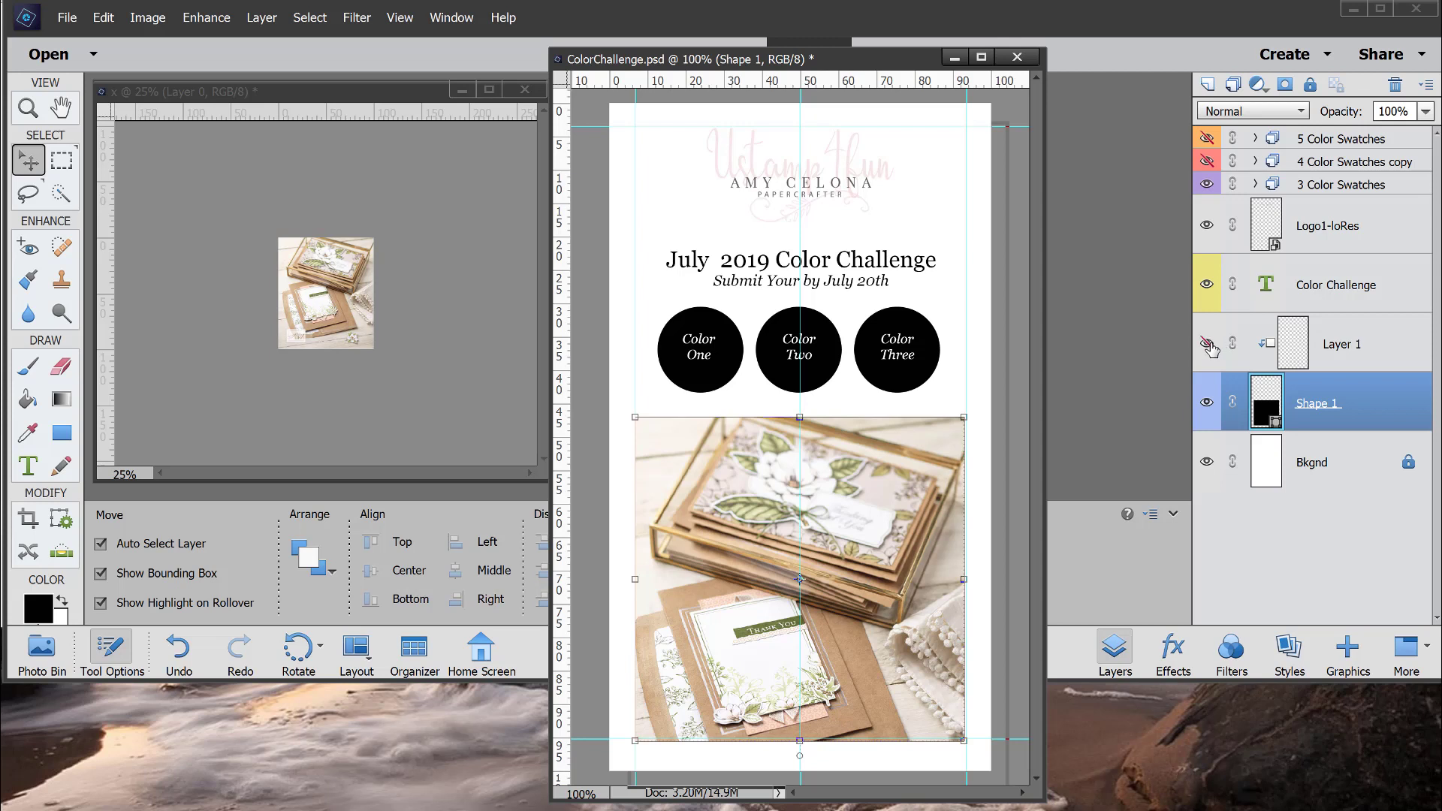
{"action": "left_click", "coordinate": [1209, 346]}
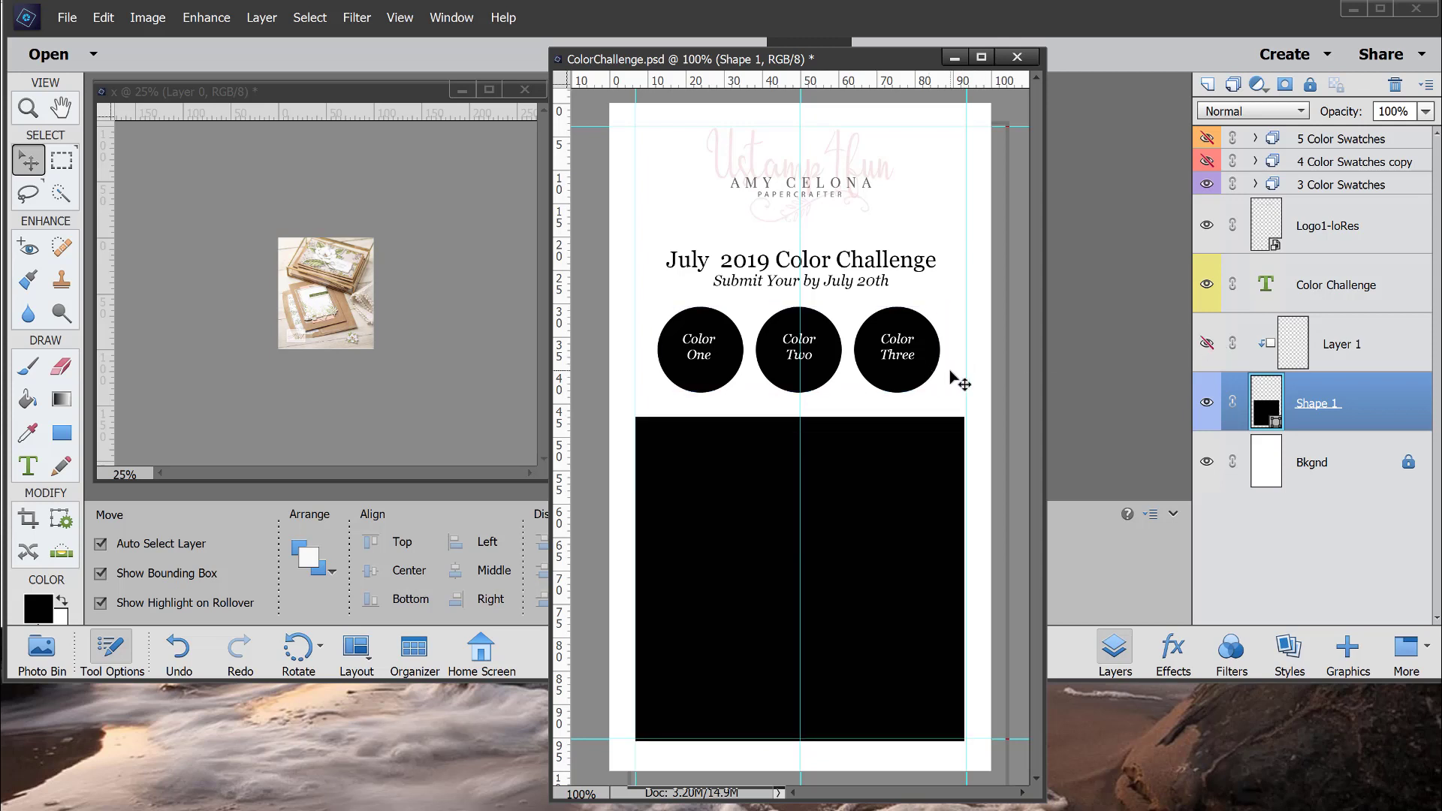
{"action": "left_click", "coordinate": [949, 370]}
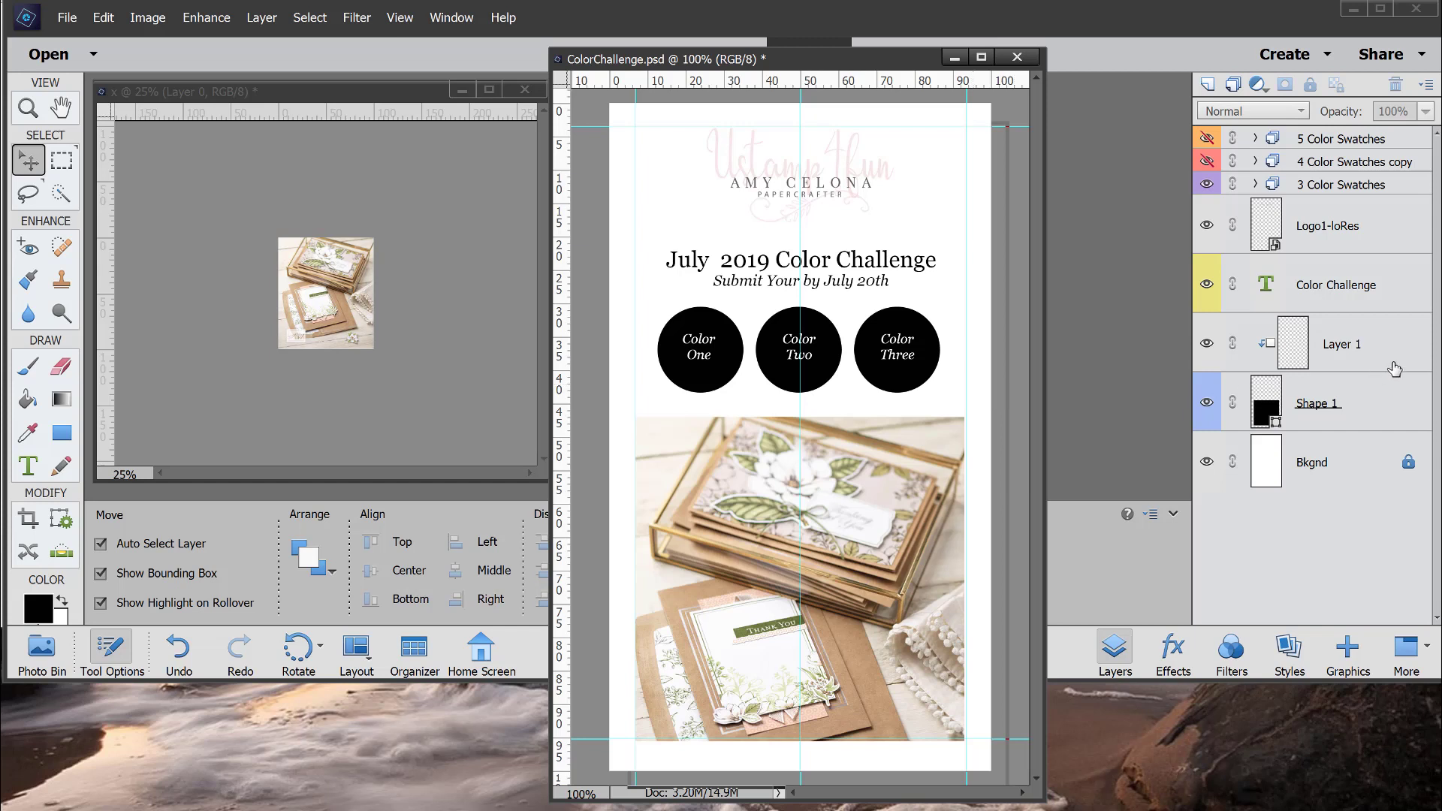
Release Layer 1 from its clipping mask on Shape 1 and hide the photo layer.
{"action": "left_click", "coordinate": [1352, 354]}
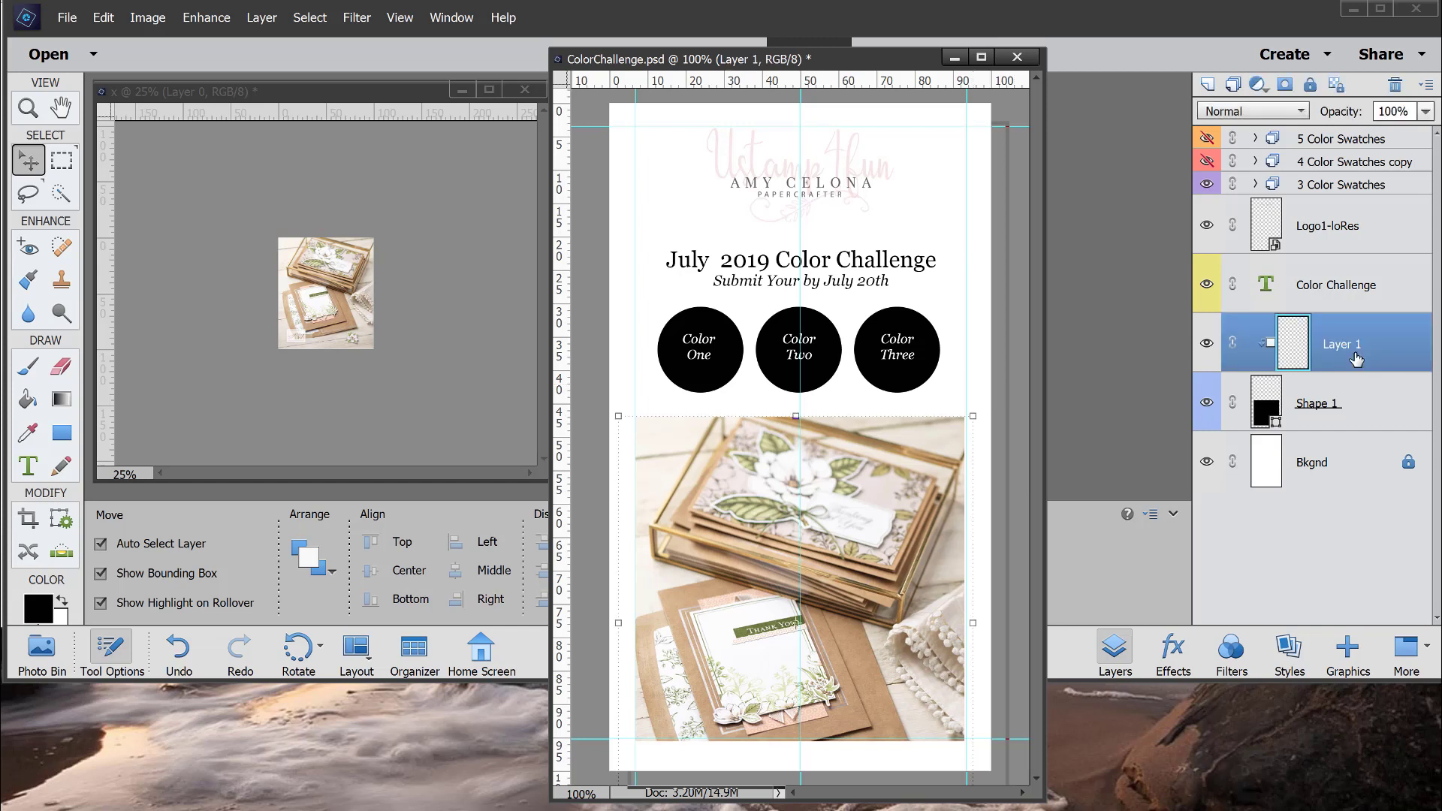
{"action": "right_click", "coordinate": [1350, 353]}
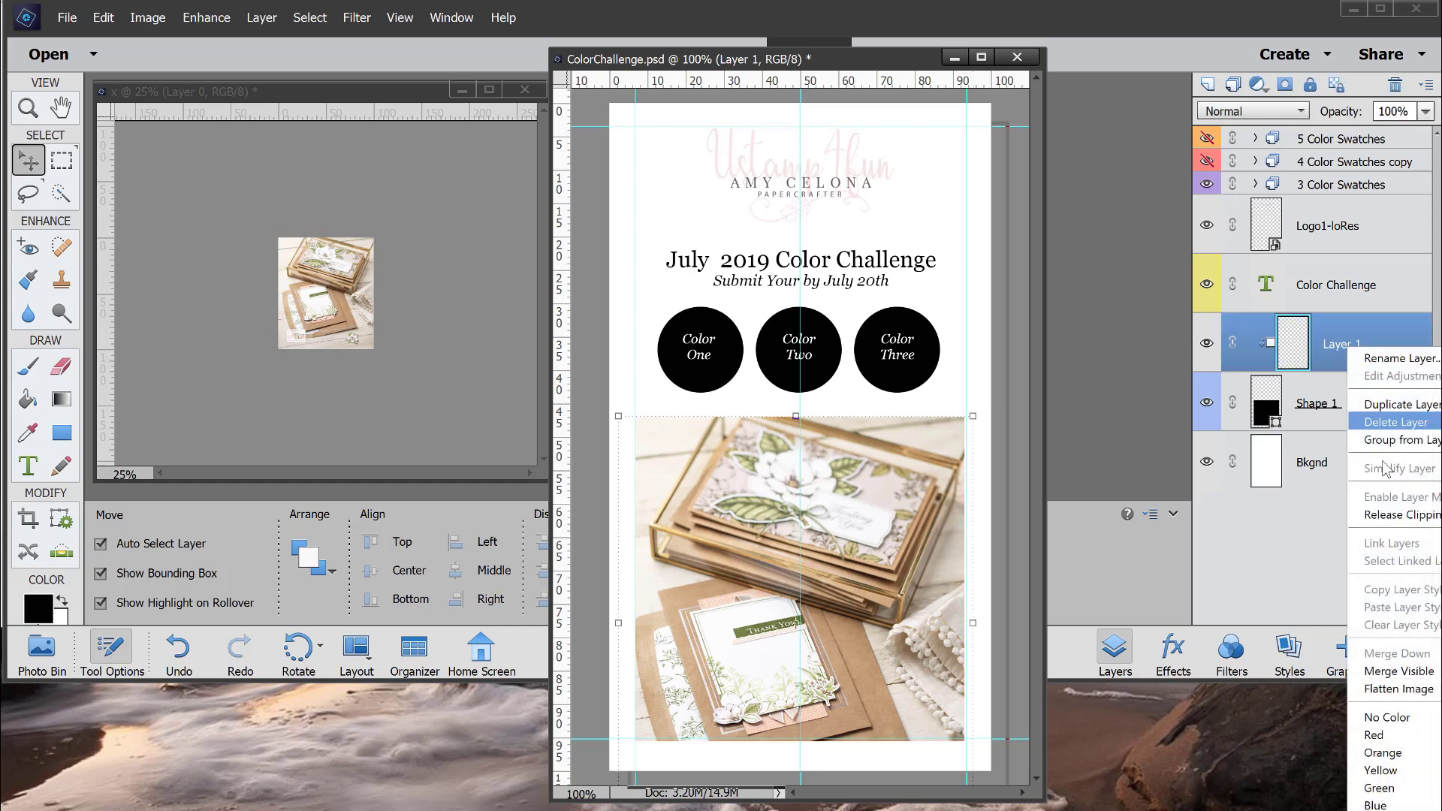
{"action": "left_click", "coordinate": [1393, 513]}
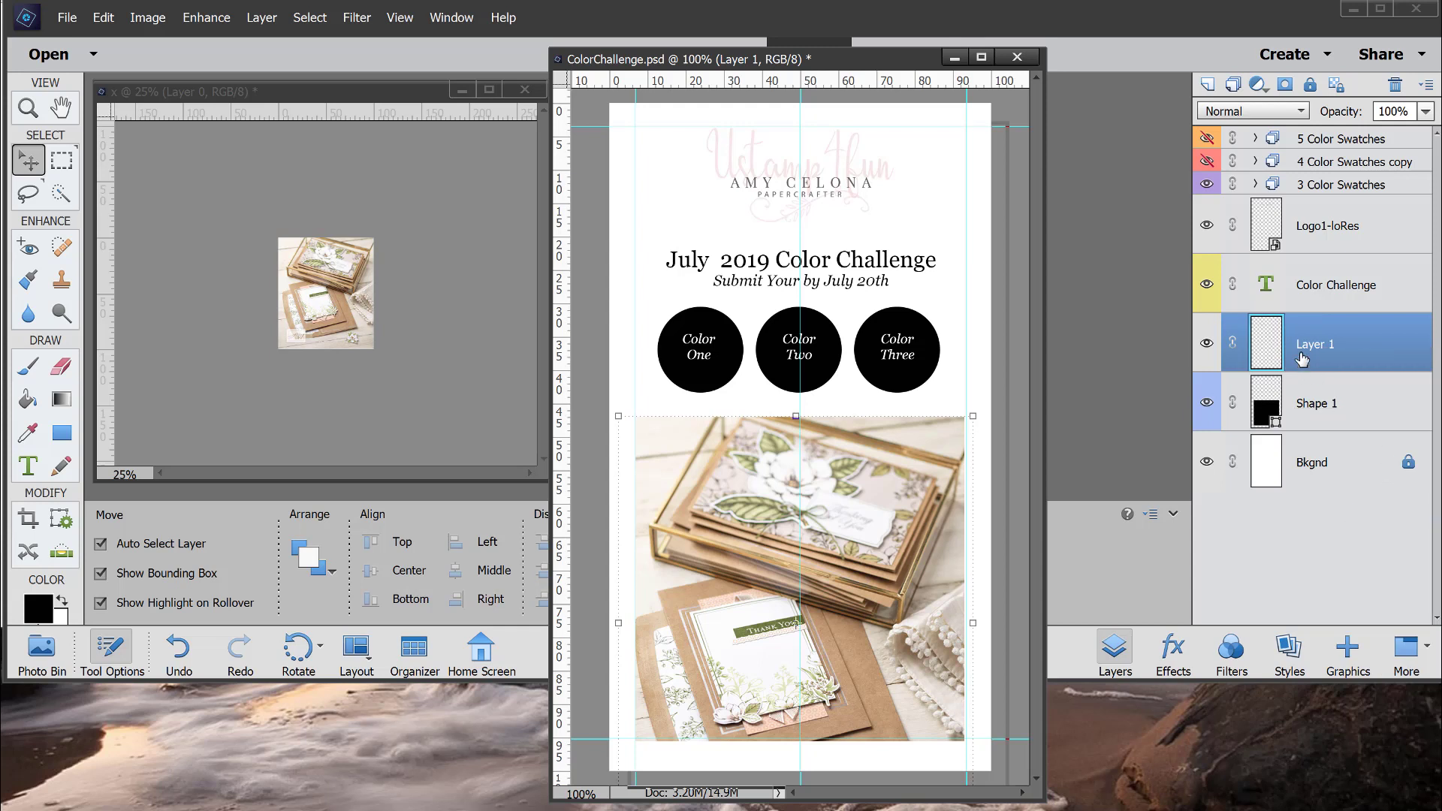
{"action": "left_click", "coordinate": [981, 371]}
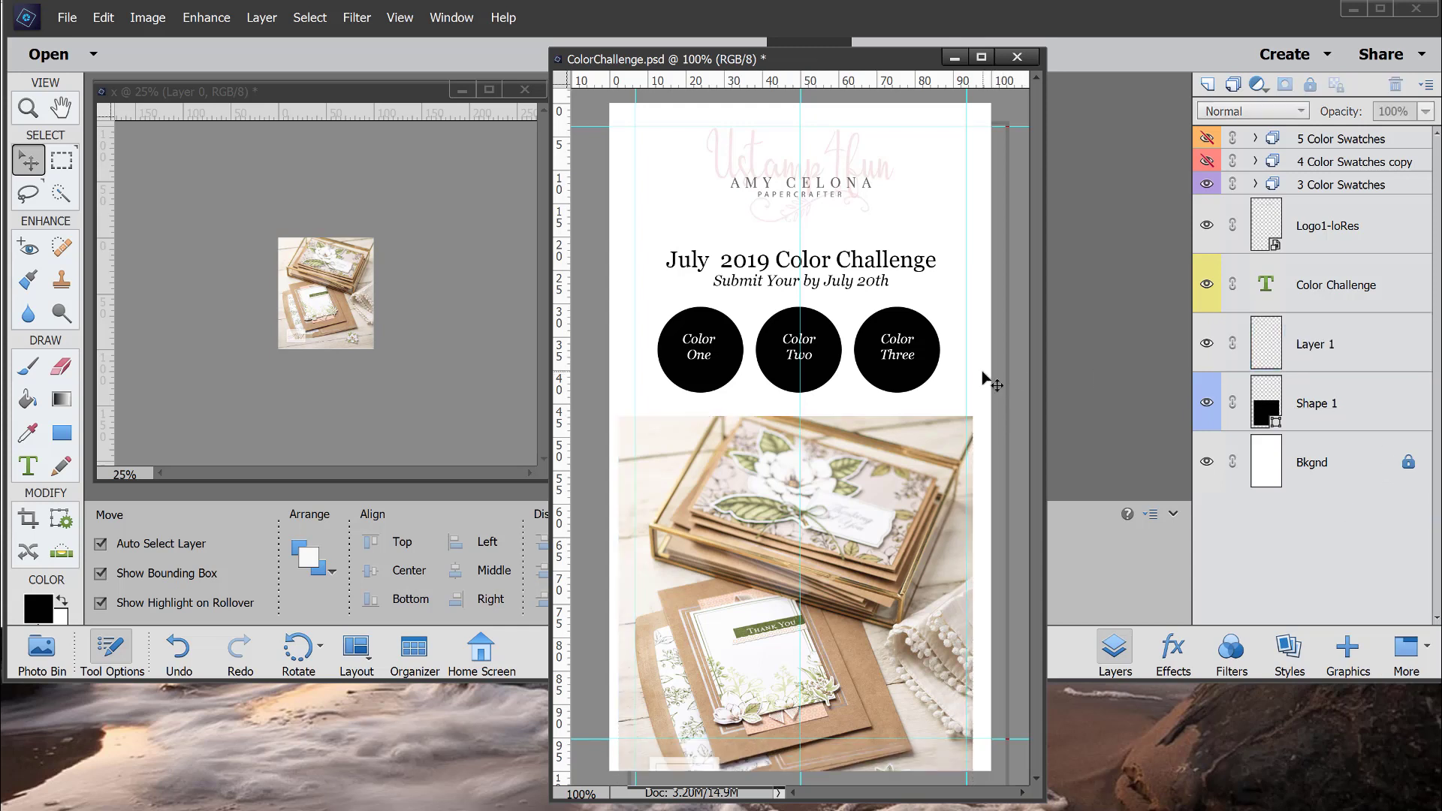
{"action": "left_click", "coordinate": [1298, 366]}
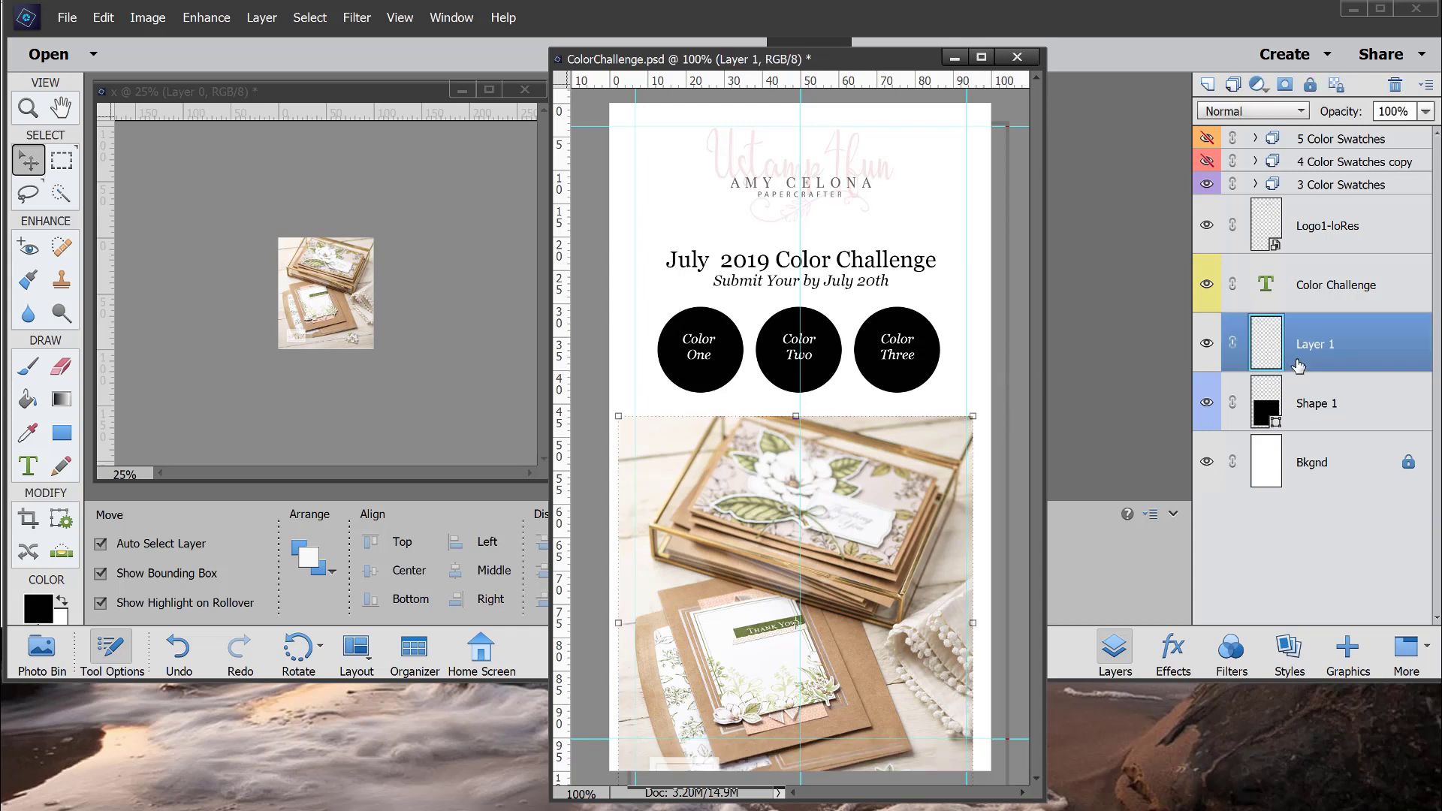
{"action": "left_click", "coordinate": [1206, 346]}
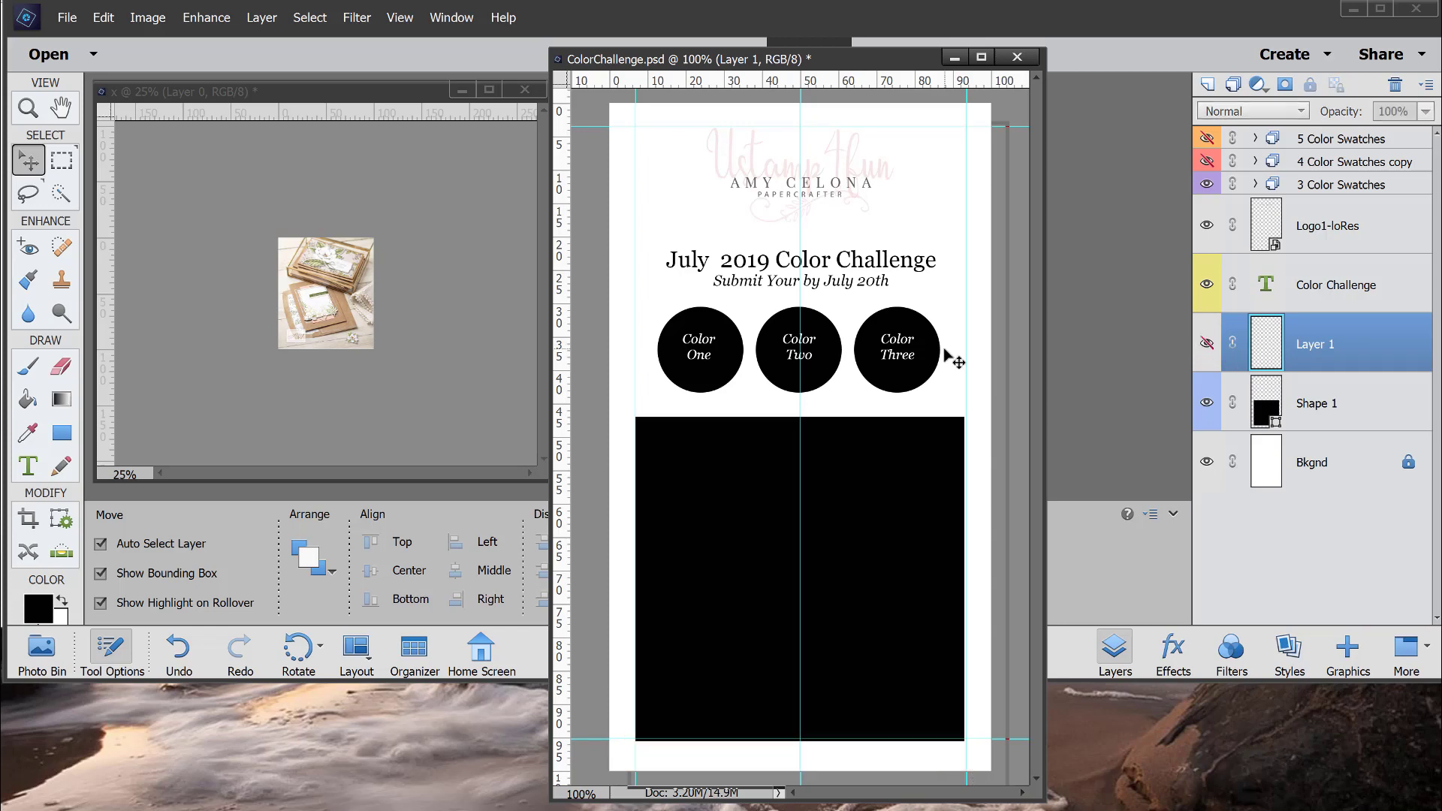
Show Layer 1 again and move the photo up so it covers the black placeholder.
{"action": "left_click", "coordinate": [954, 357]}
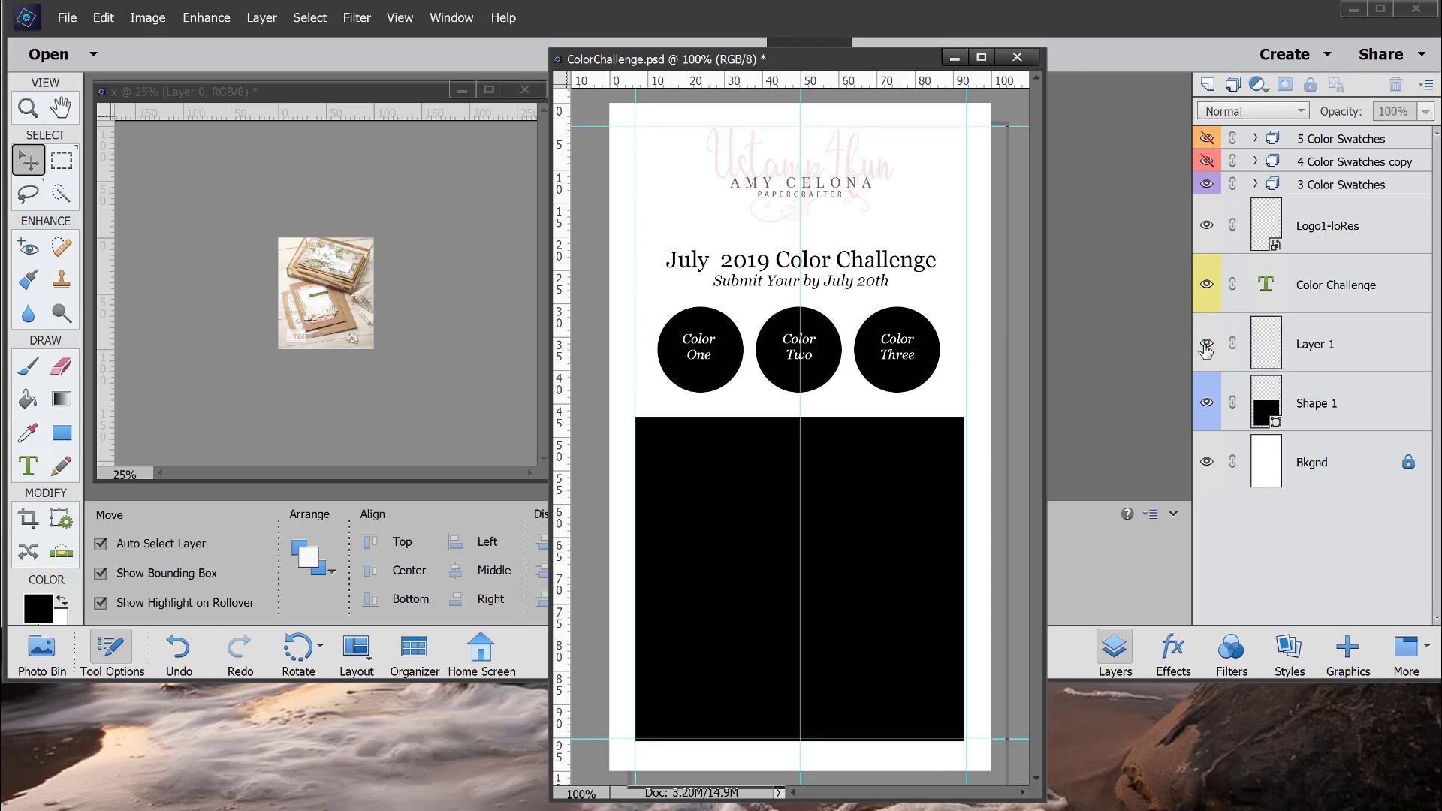
{"action": "left_click", "coordinate": [1205, 344]}
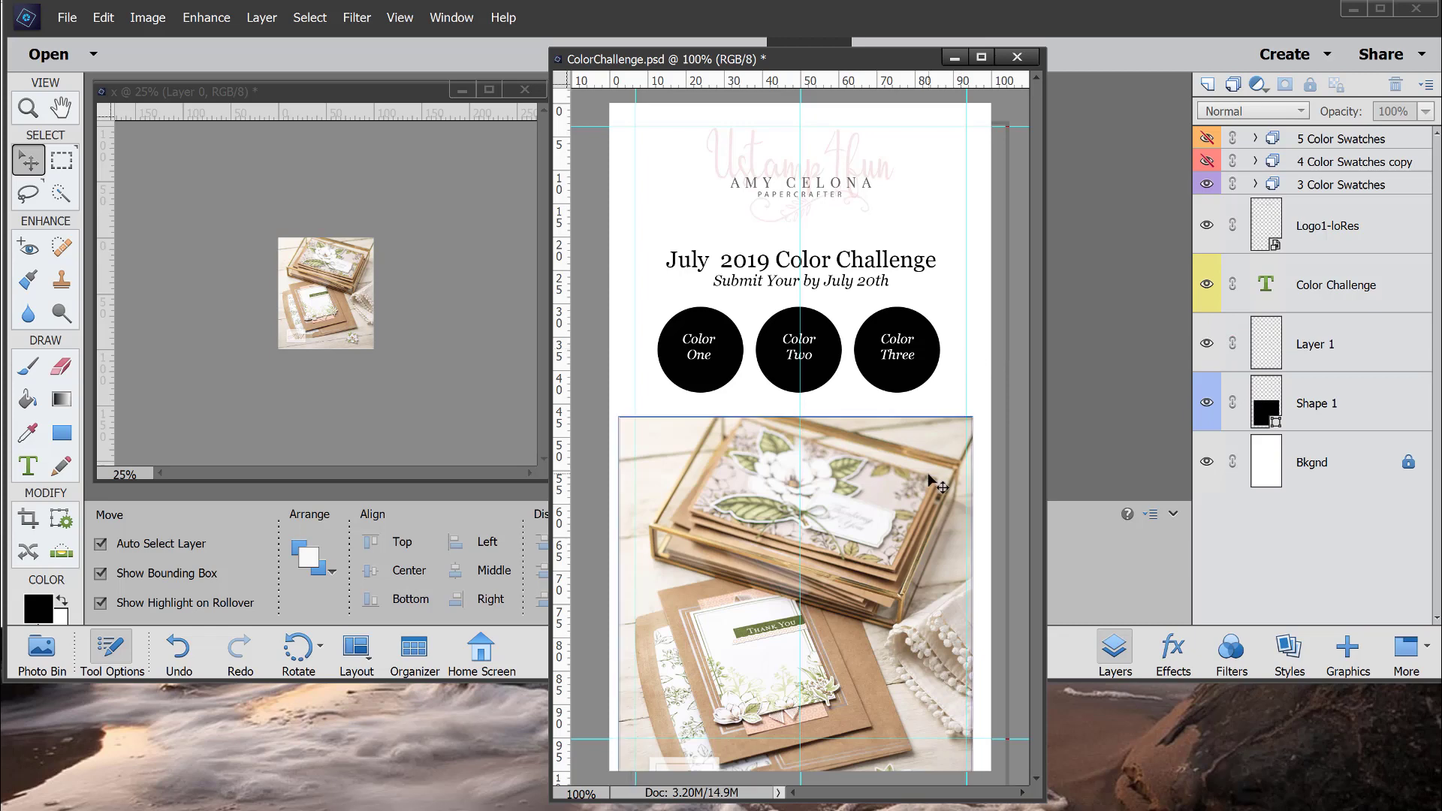
{"action": "left_click_drag", "start_coordinate": [895, 461], "coordinate": [1018, 406]}
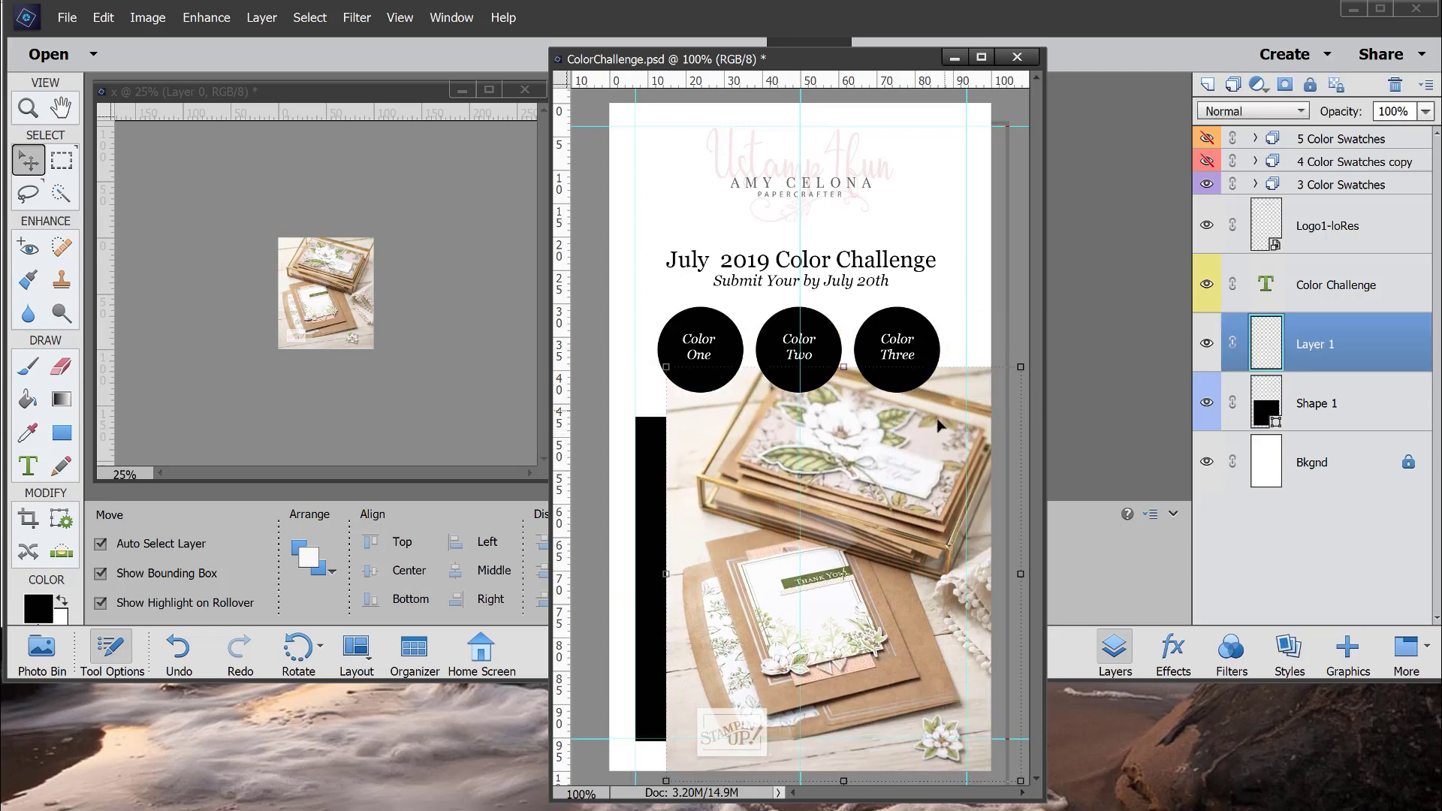
{"action": "left_click_drag", "start_coordinate": [858, 468], "coordinate": [825, 482]}
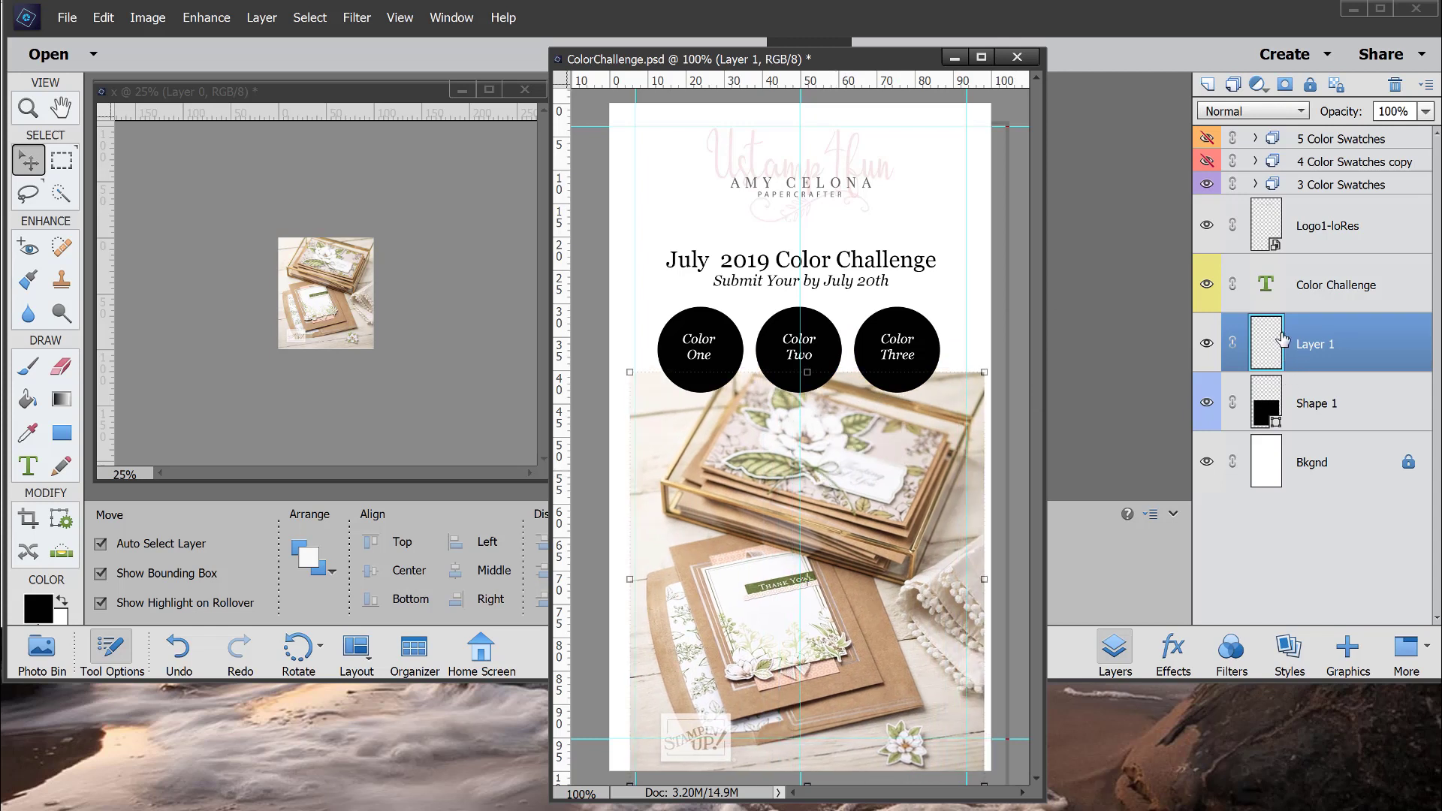
Clip Layer 1 to Shape 1 and shift the photo slightly down within the placeholder.
{"action": "right_click", "coordinate": [1356, 343]}
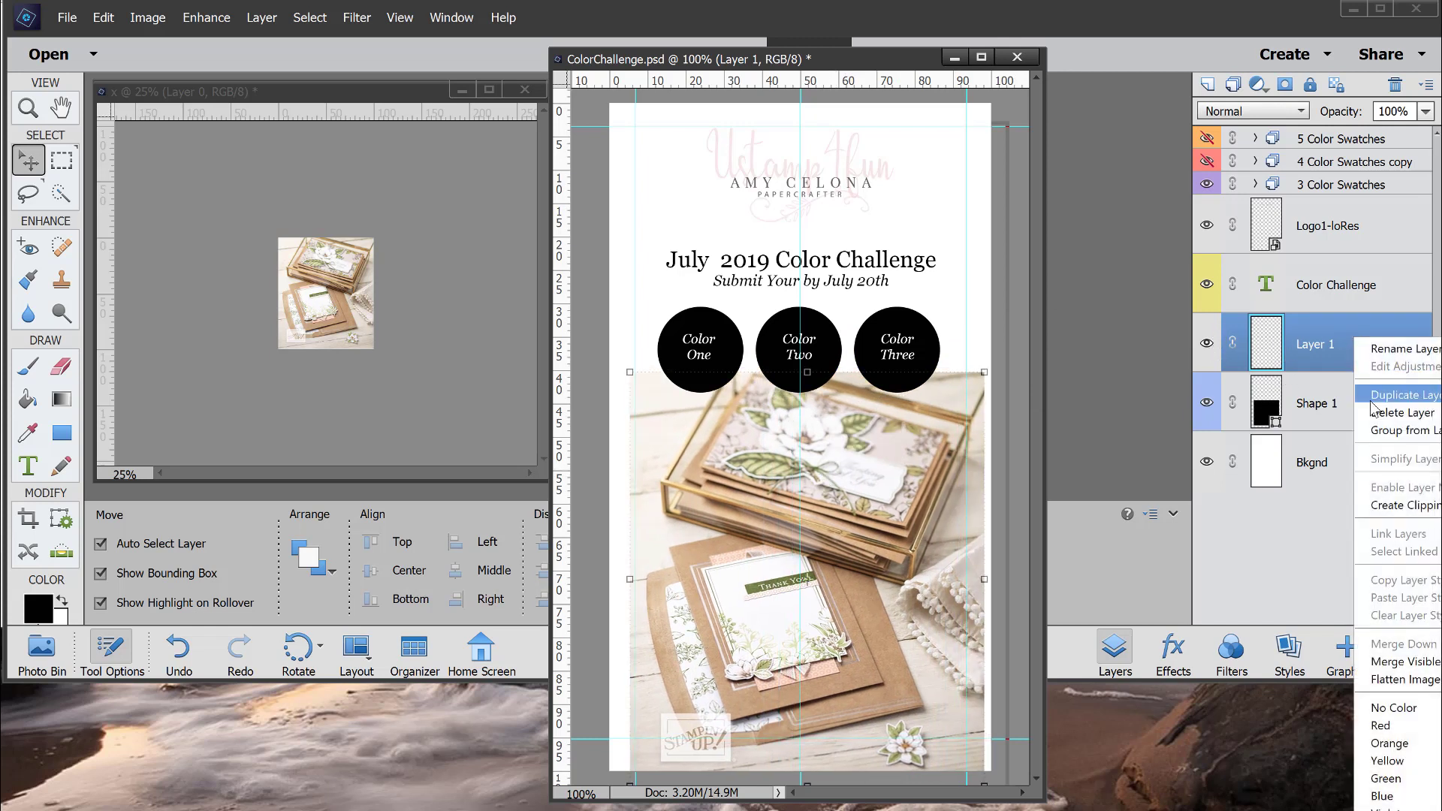
{"action": "left_click", "coordinate": [1380, 504]}
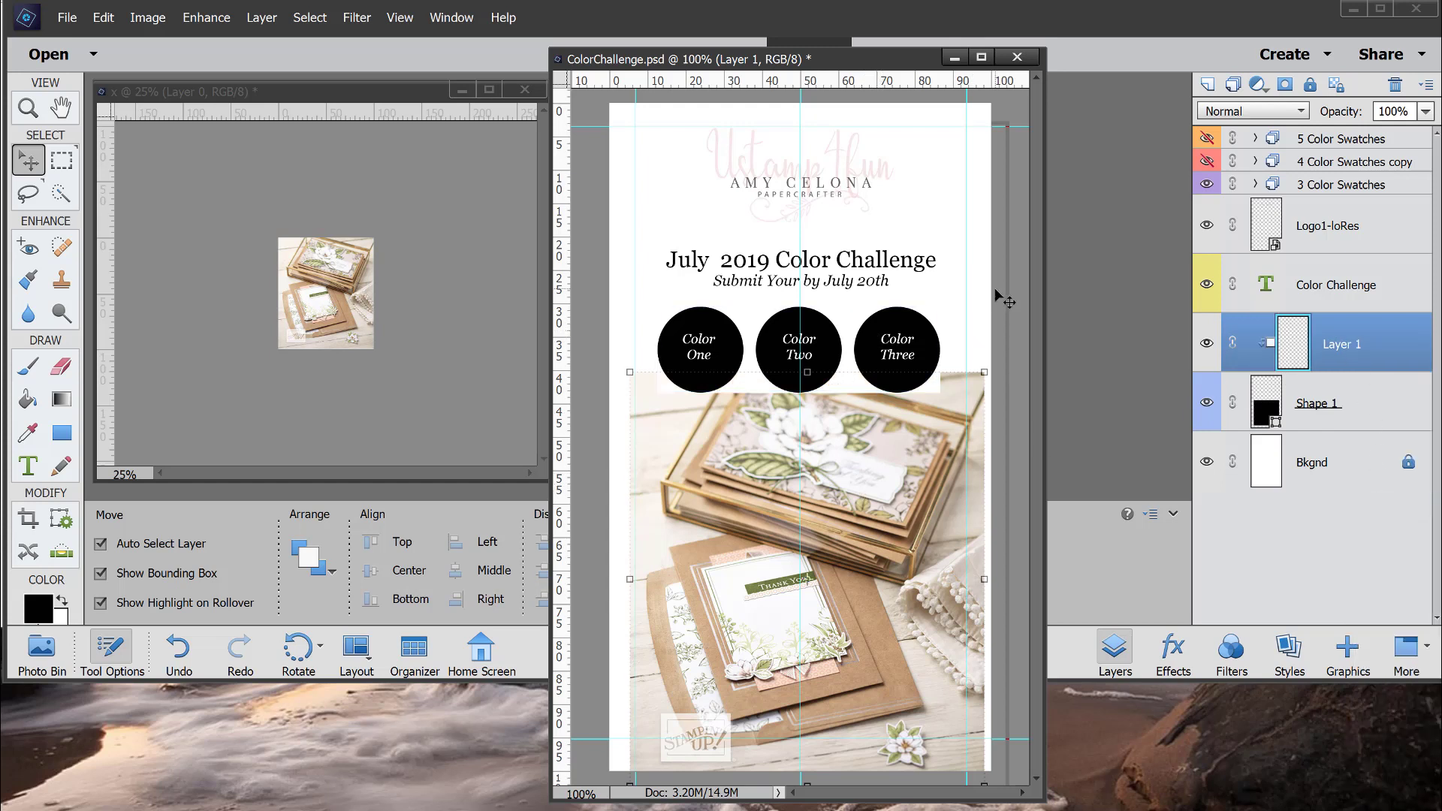
{"action": "left_click", "coordinate": [967, 314]}
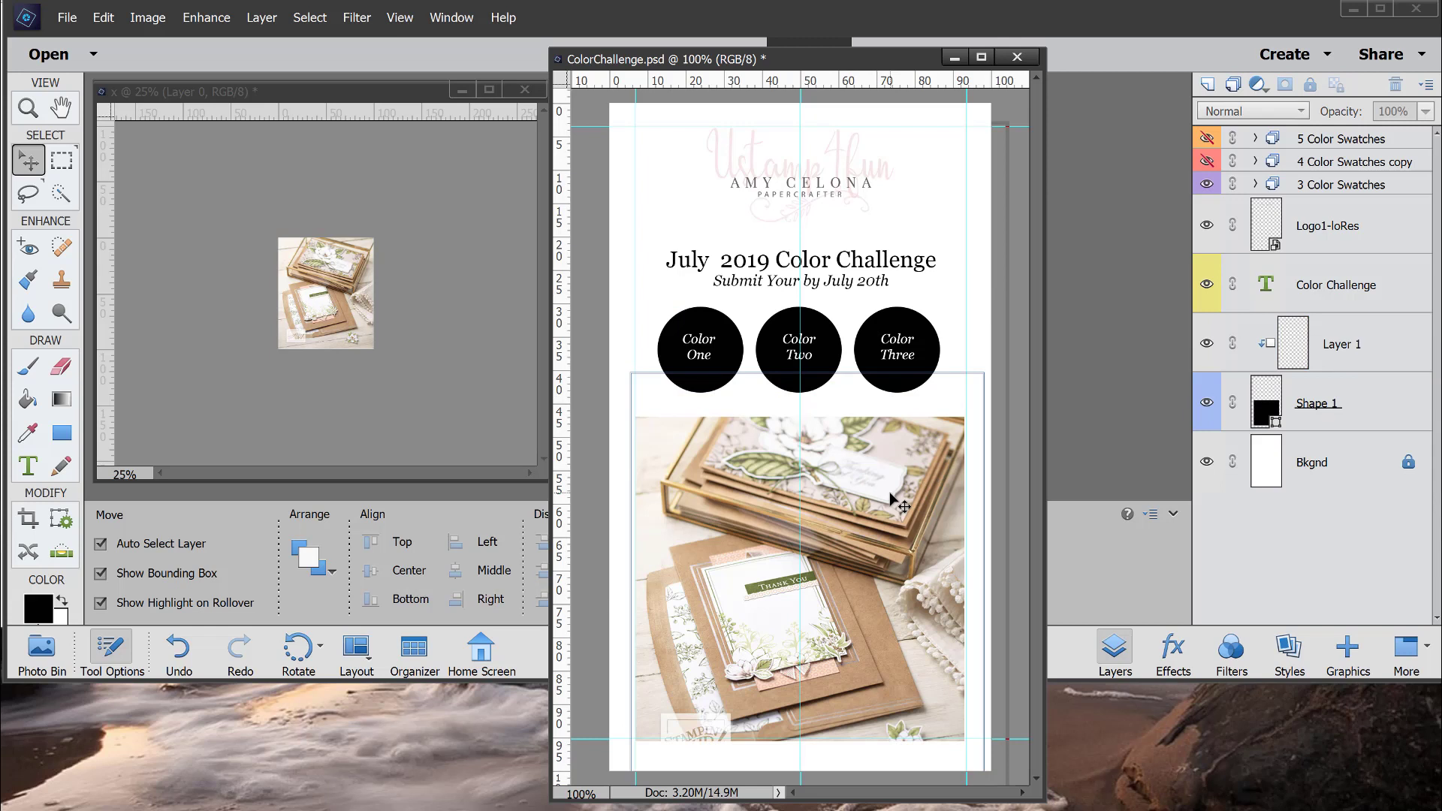
{"action": "left_click_drag", "start_coordinate": [891, 495], "coordinate": [891, 526]}
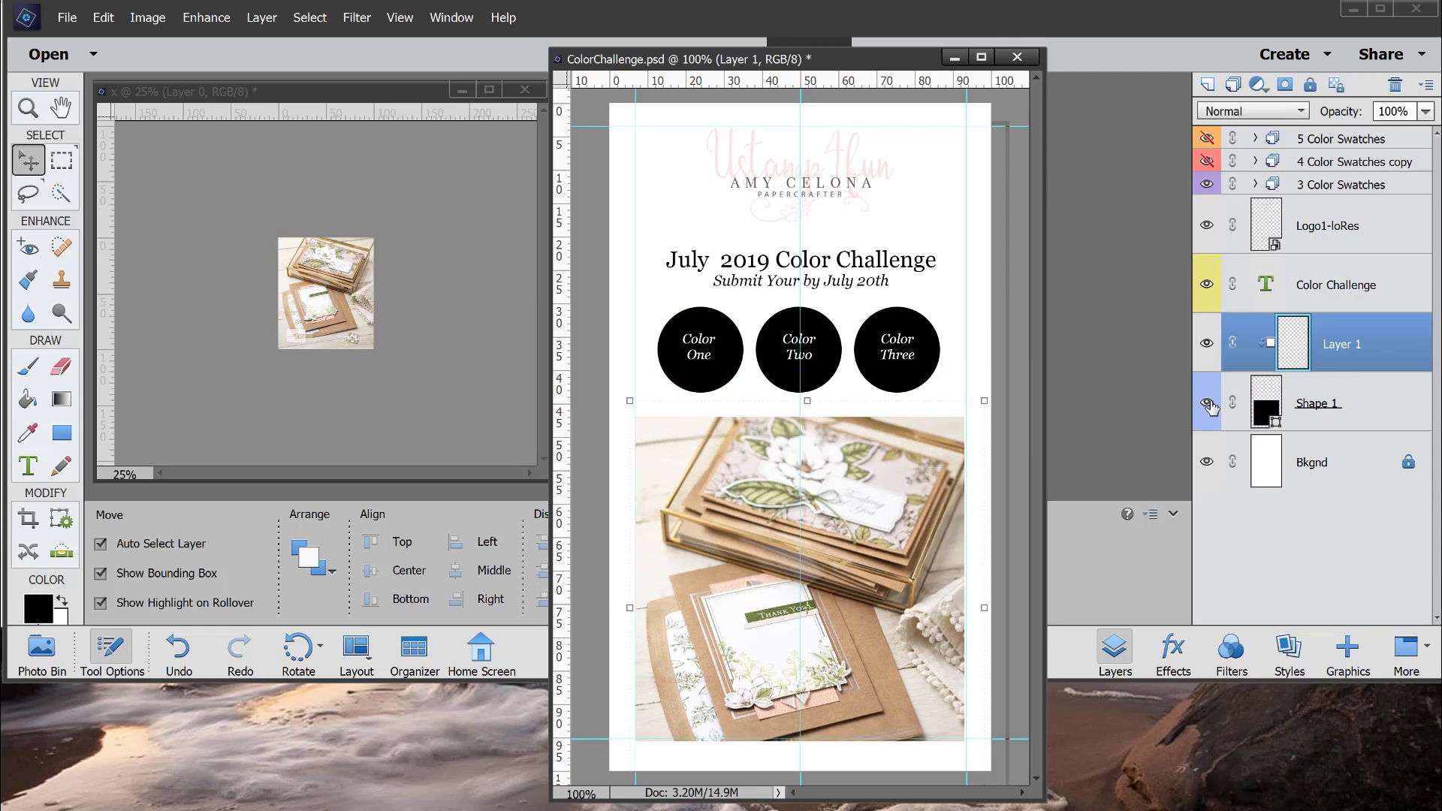
Stretch the Shape 1 placeholder upward to a height of 102.06%, keeping its width at 100%.
{"action": "left_click", "coordinate": [1382, 417]}
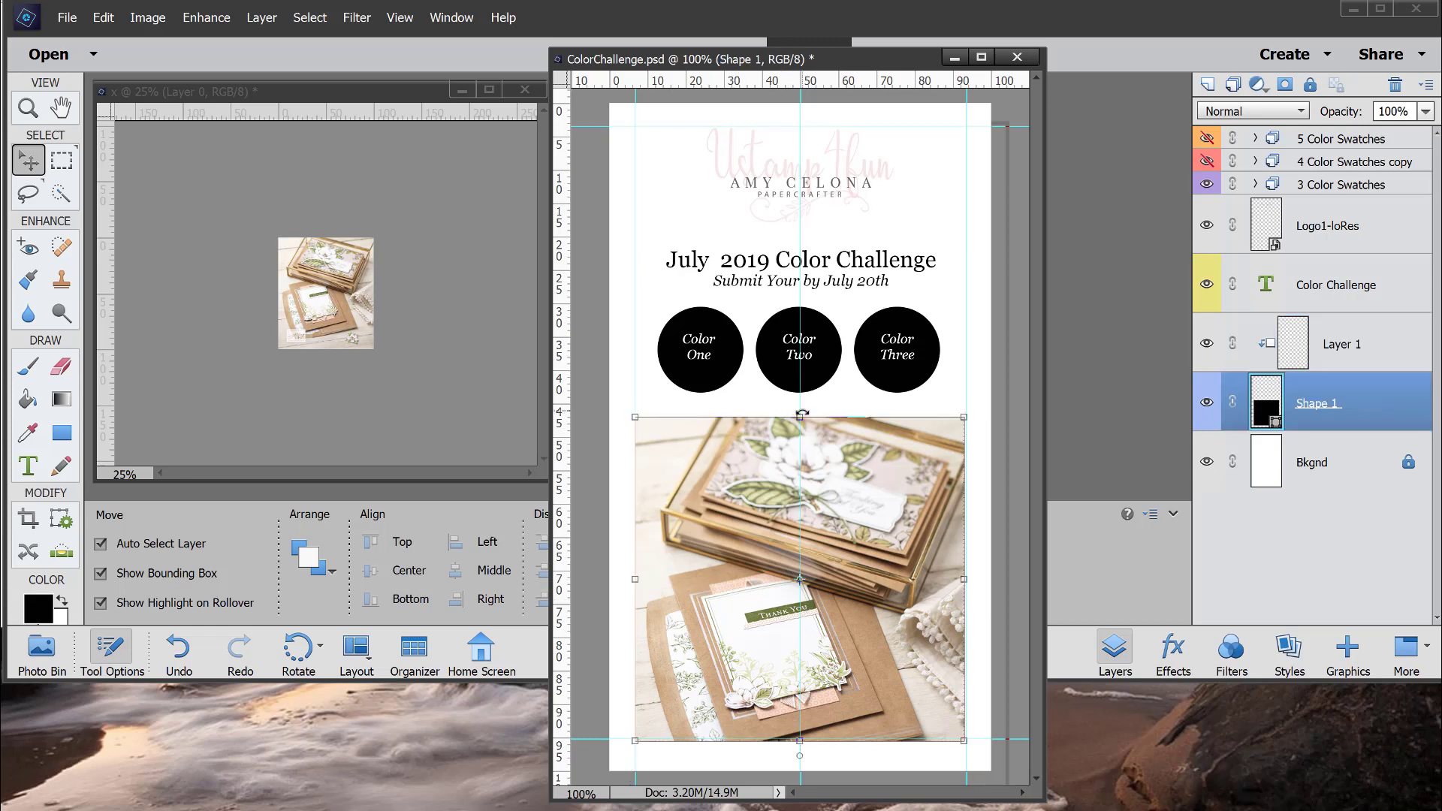
{"action": "mouse_move", "coordinate": [800, 417]}
{"action": "left_mouse_down"}
{"action": "mouse_move", "coordinate": [801, 381]}
{"action": "mouse_move", "coordinate": [801, 411]}
{"action": "left_mouse_up"}
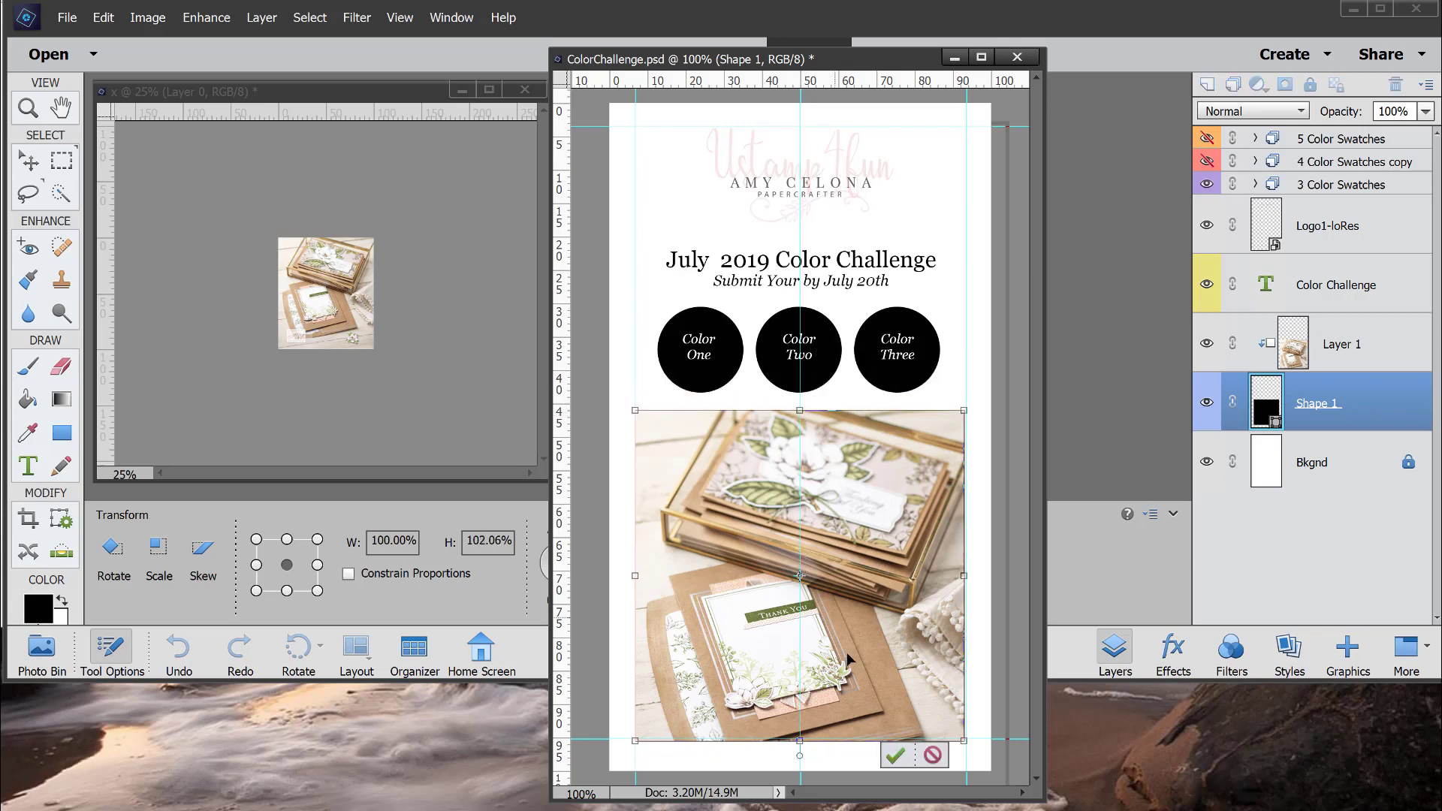
{"action": "left_click", "coordinate": [895, 756]}
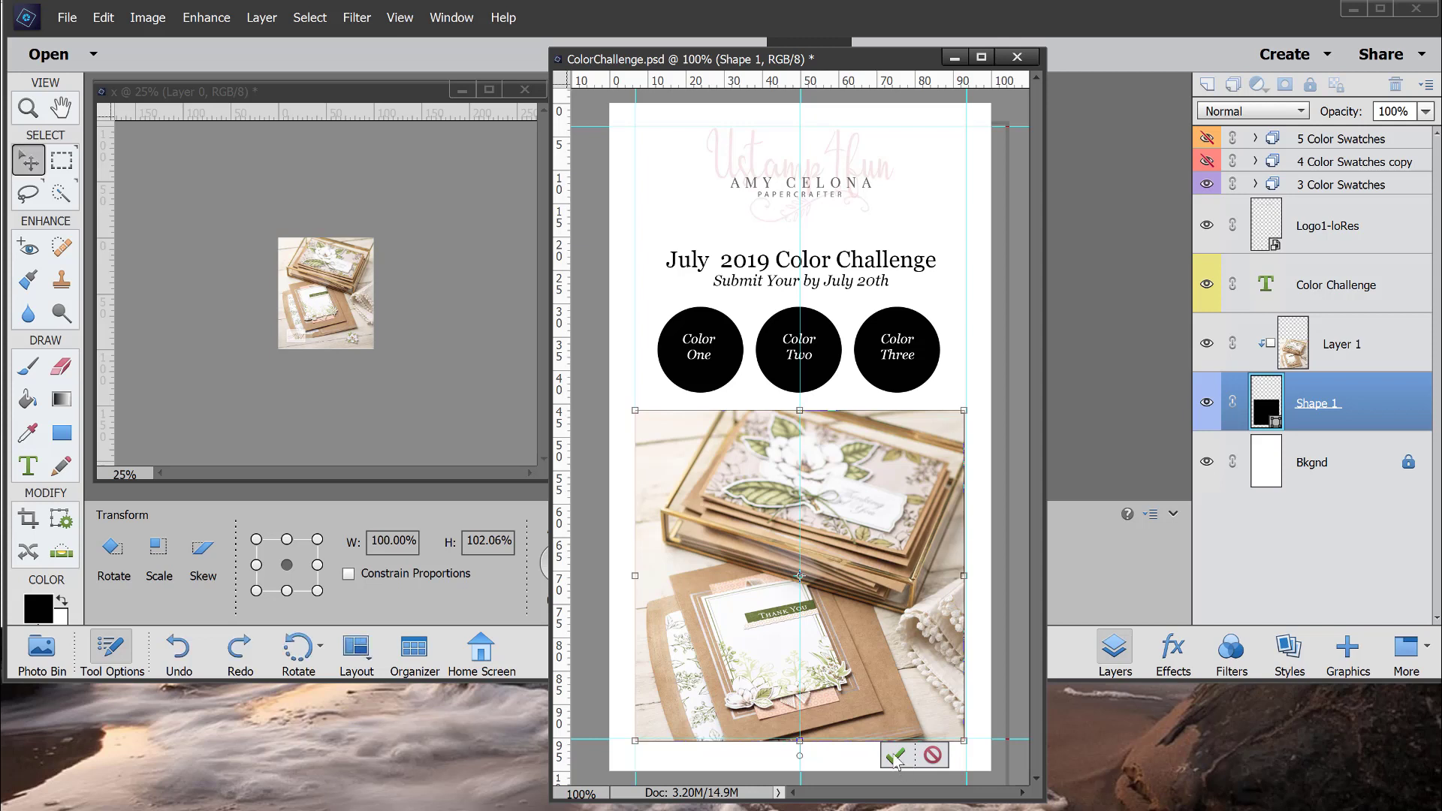
{"action": "left_click", "coordinate": [916, 156]}
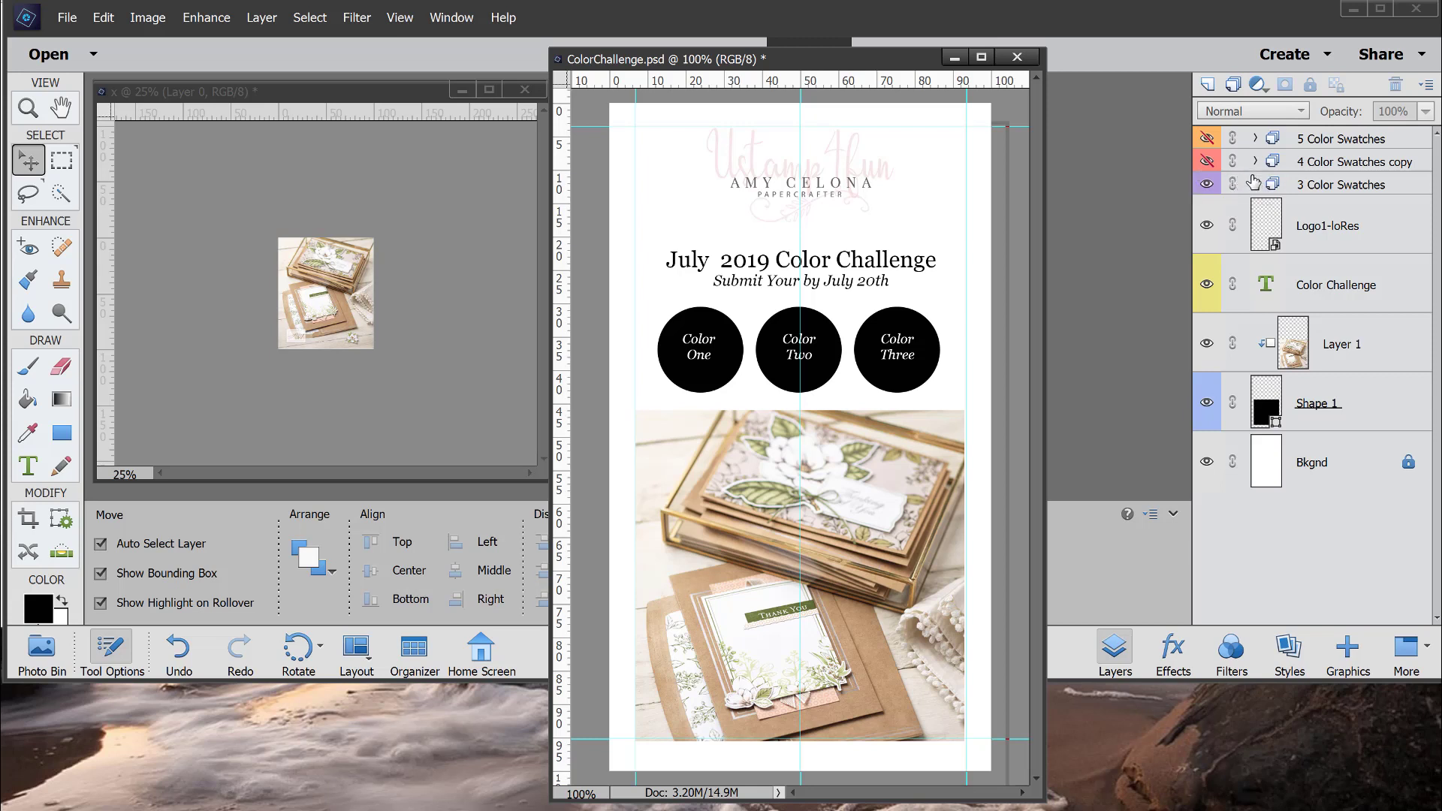
Bring up color.txt in Notepad for reference and change the Color 1 Name text in the 3 Color Swatches group to Mossy Meadow.
{"action": "left_click", "coordinate": [1254, 185]}
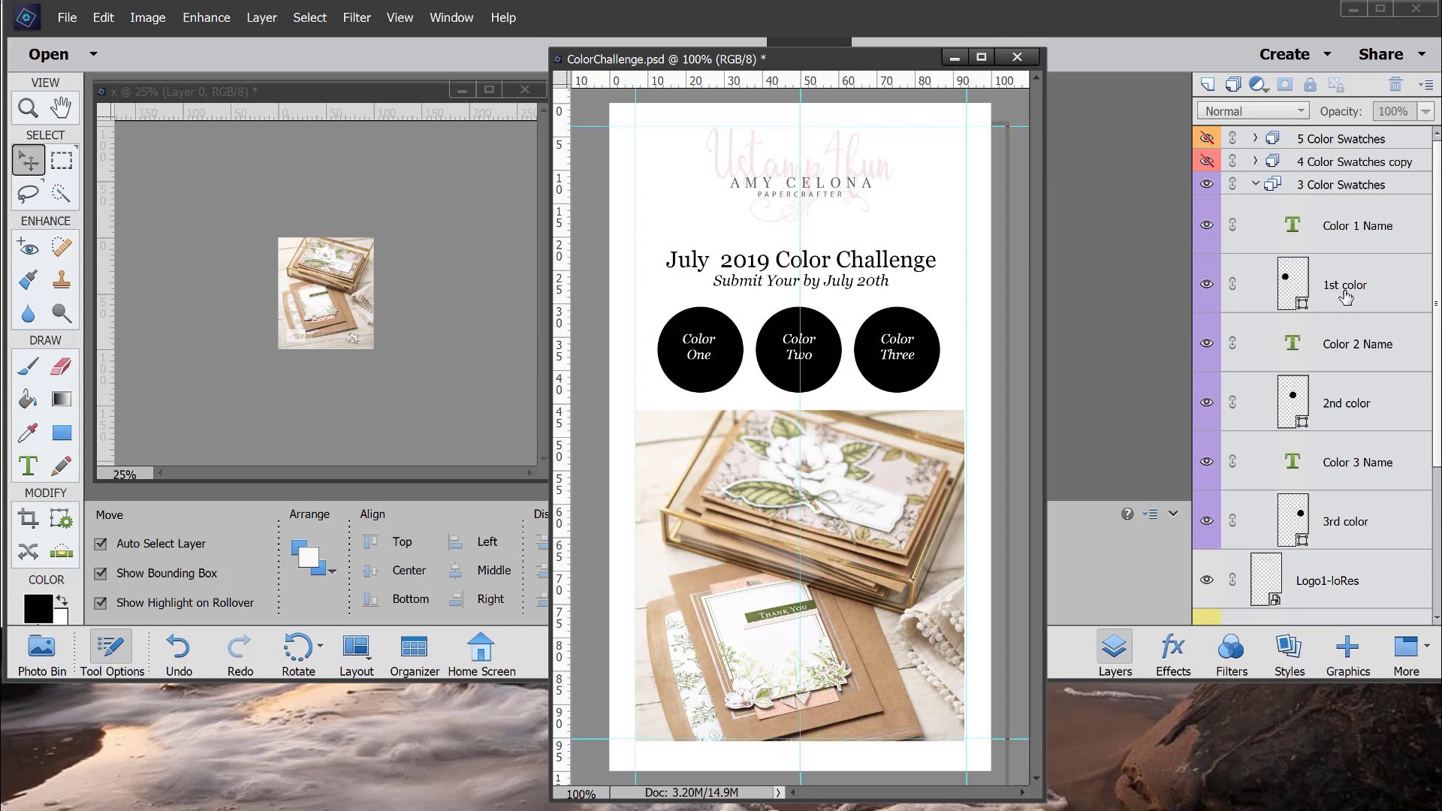
{"action": "left_click", "coordinate": [1390, 227]}
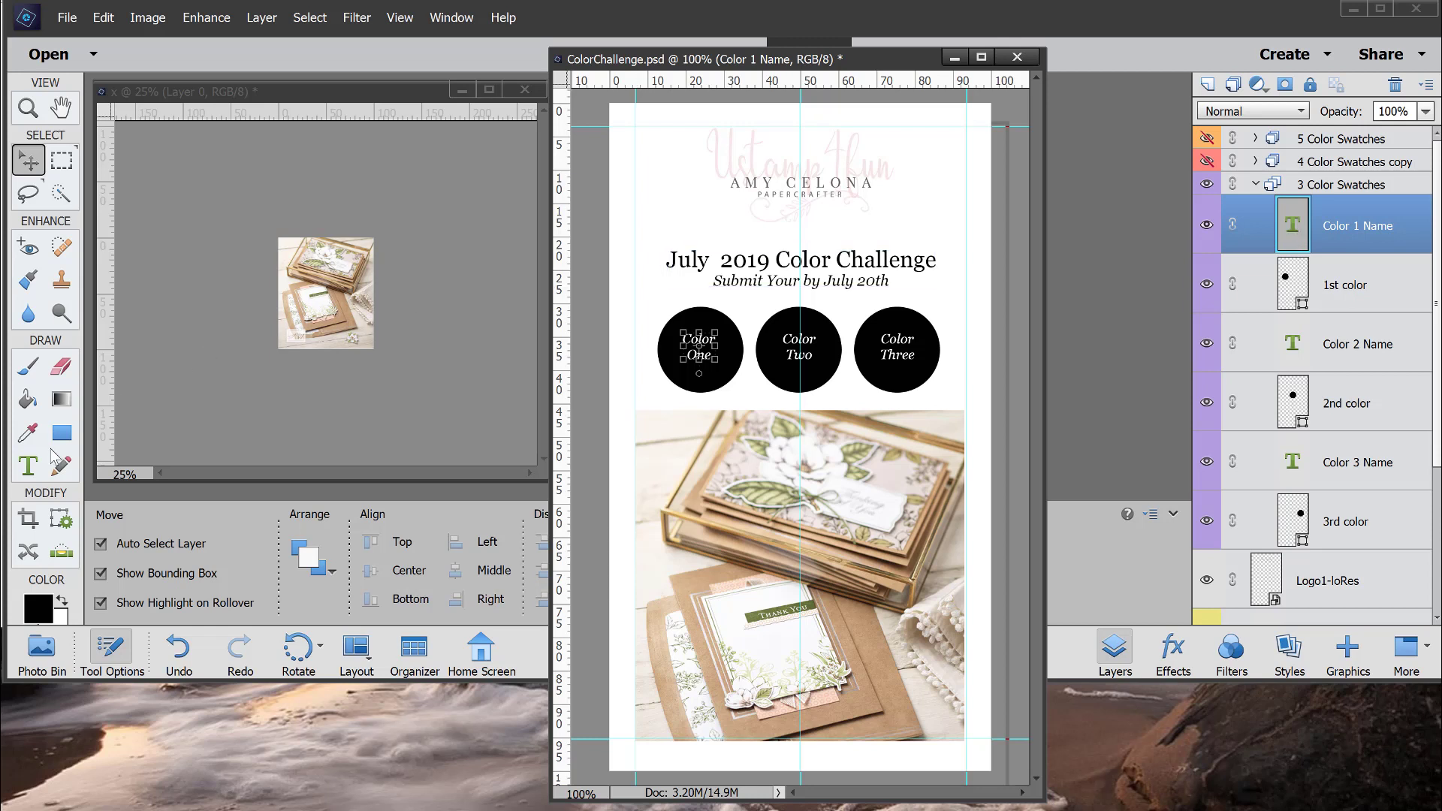
{"action": "left_click", "coordinate": [27, 465]}
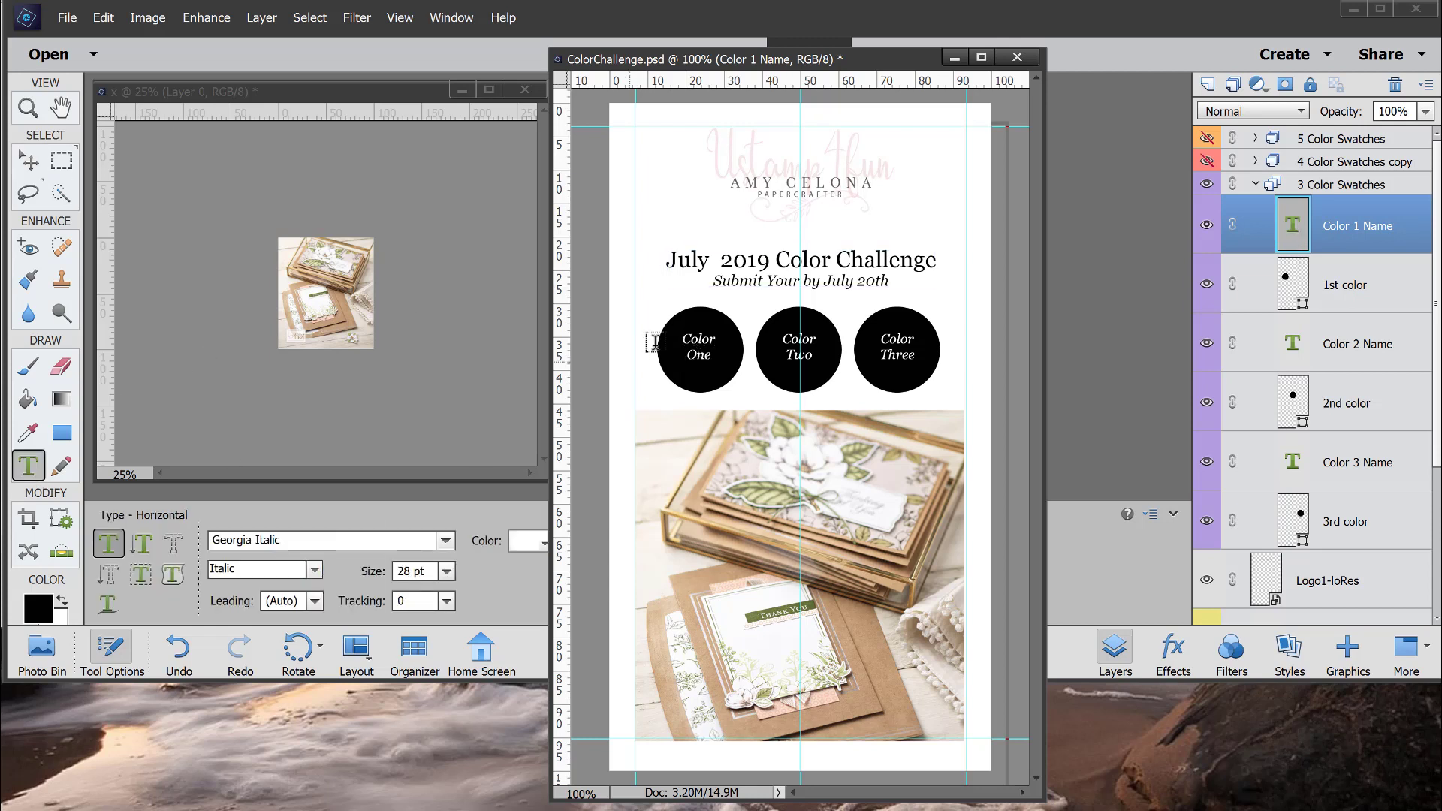
{"action": "left_click_drag", "start_coordinate": [696, 338], "coordinate": [714, 358]}
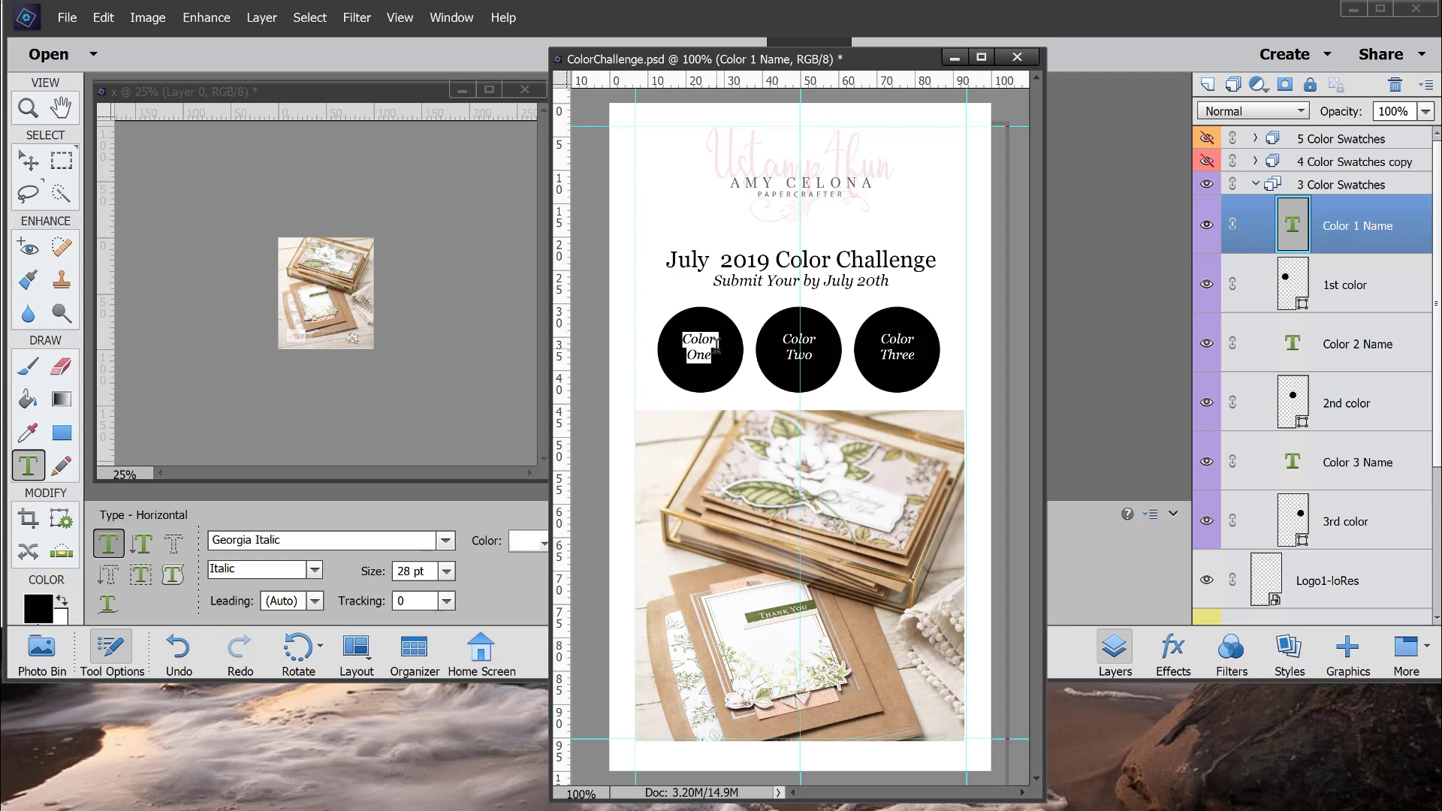
{"action": "left_click_drag", "start_coordinate": [673, 810], "coordinate": [673, 728]}
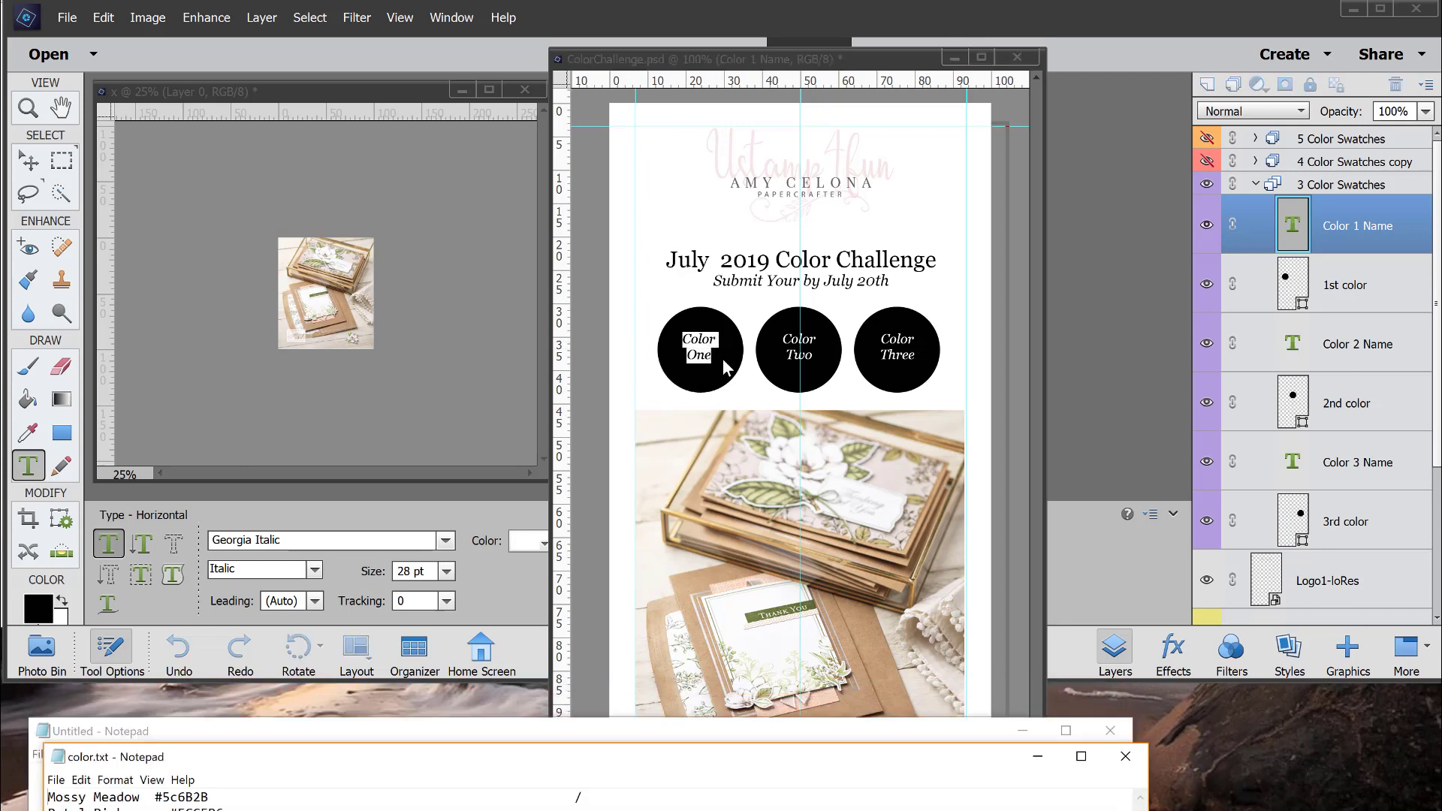
{"action": "left_click", "coordinate": [722, 359]}
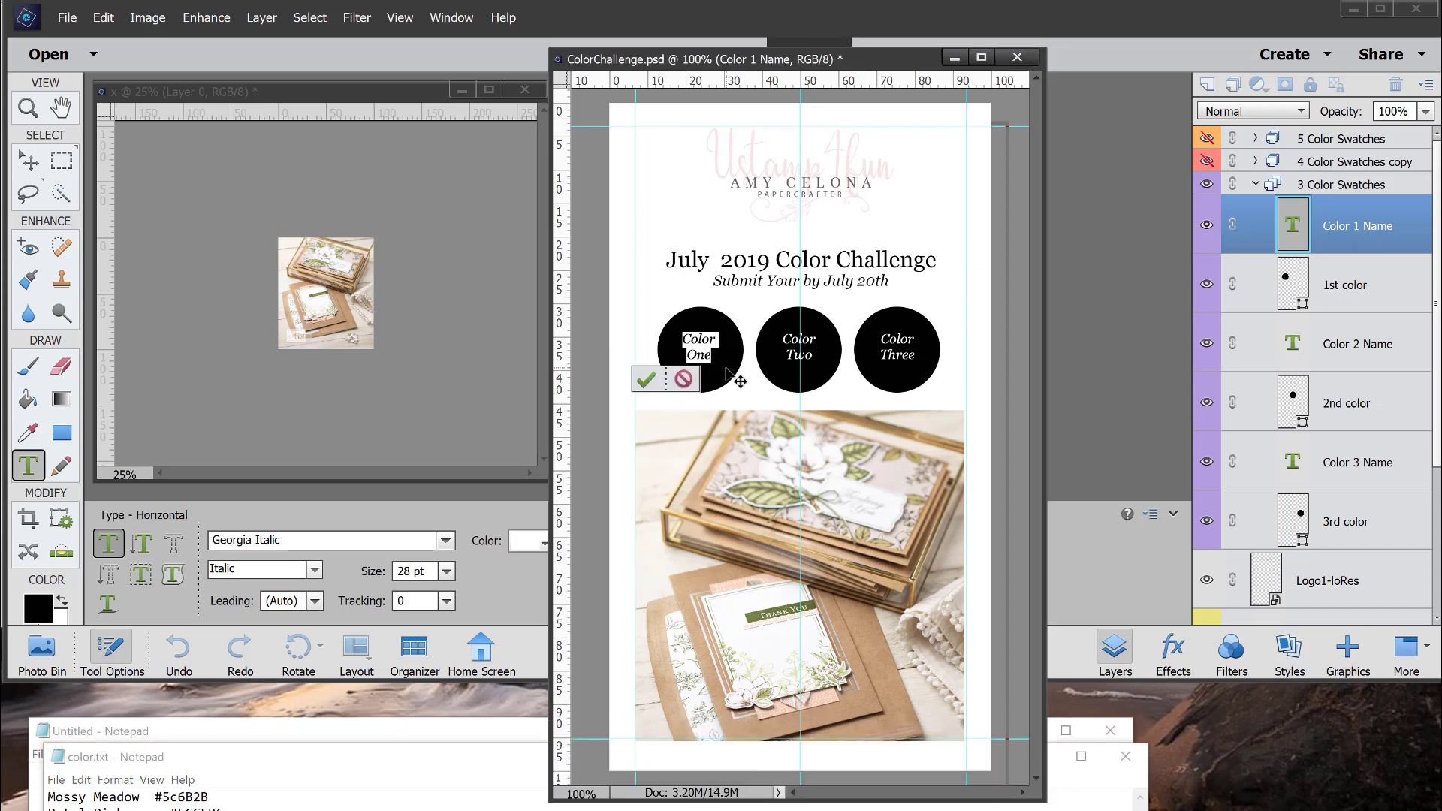
{"action": "key", "text": "Up"}
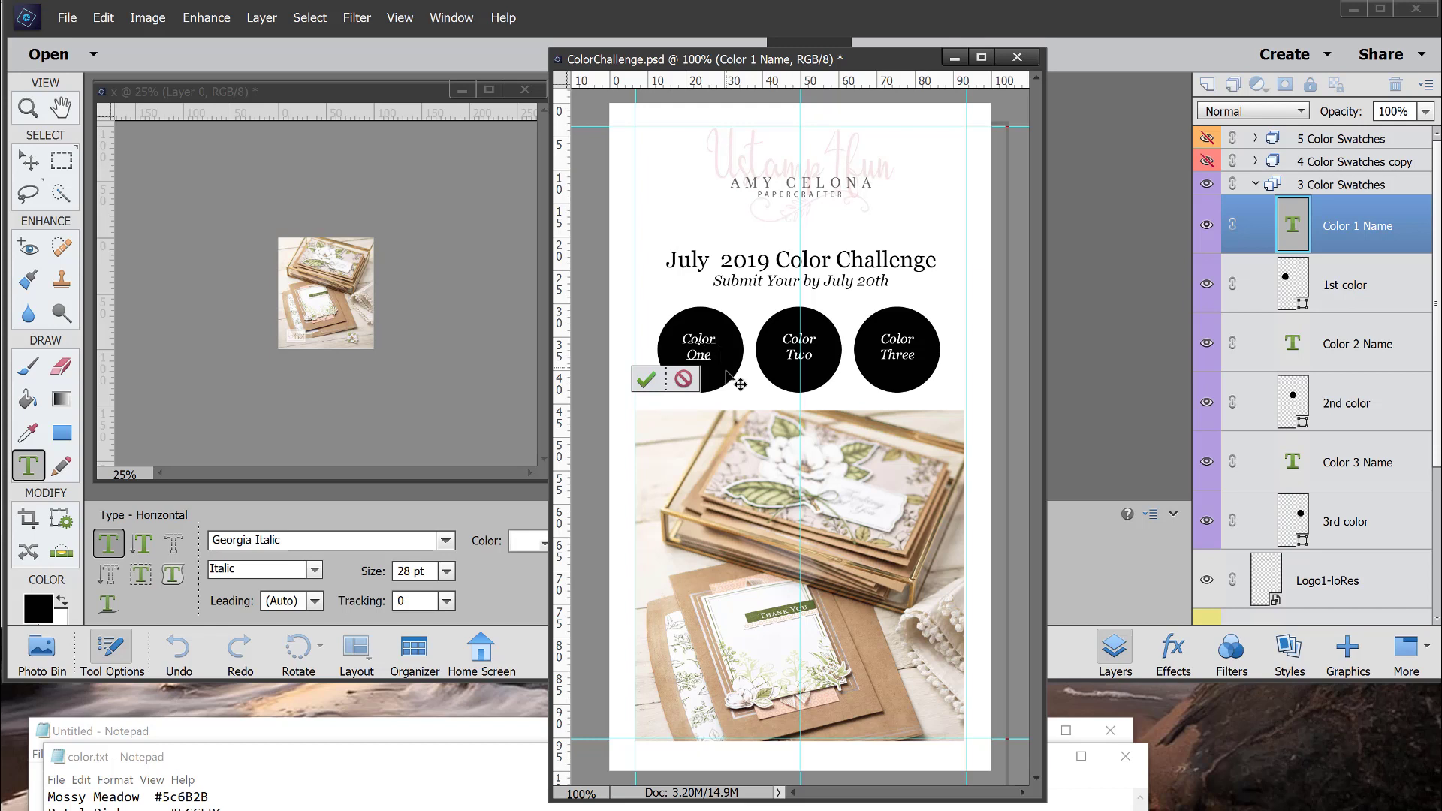
{"action": "left_click", "coordinate": [658, 376]}
{"action": "key", "text": "v"}
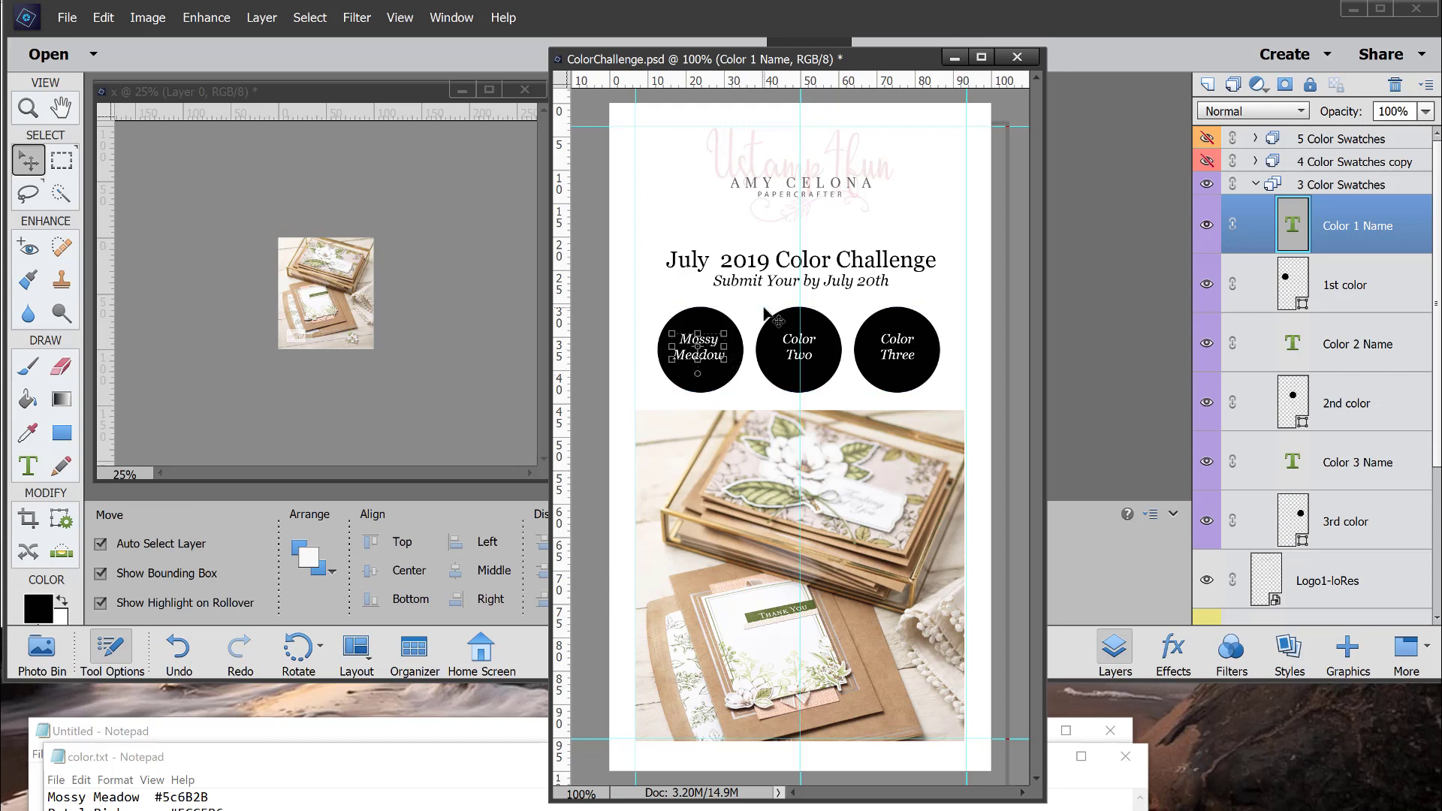
Set the fill of the 1st color circle to hex 5c6B2B.
{"action": "left_click", "coordinate": [1371, 304]}
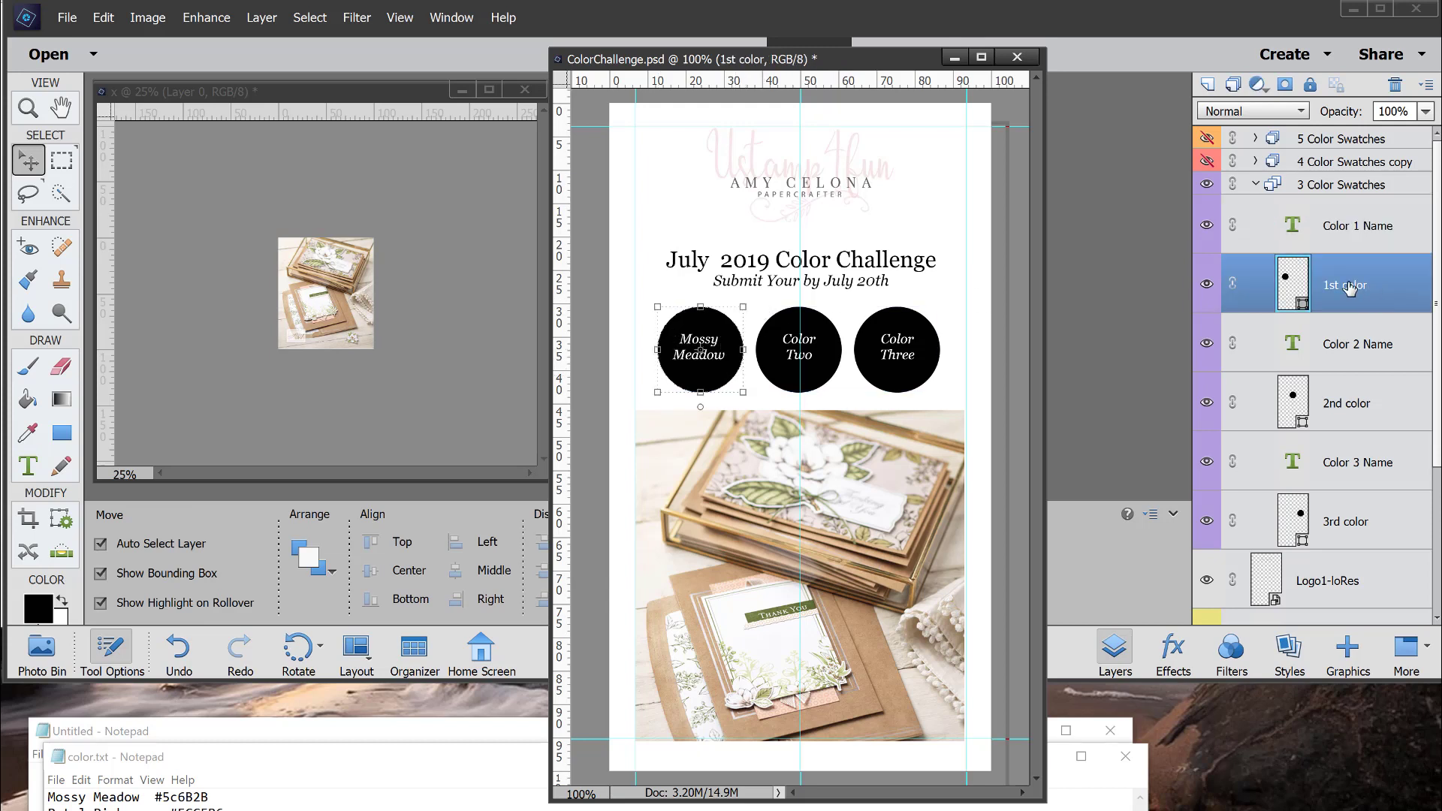
{"action": "double_click", "coordinate": [1302, 304]}
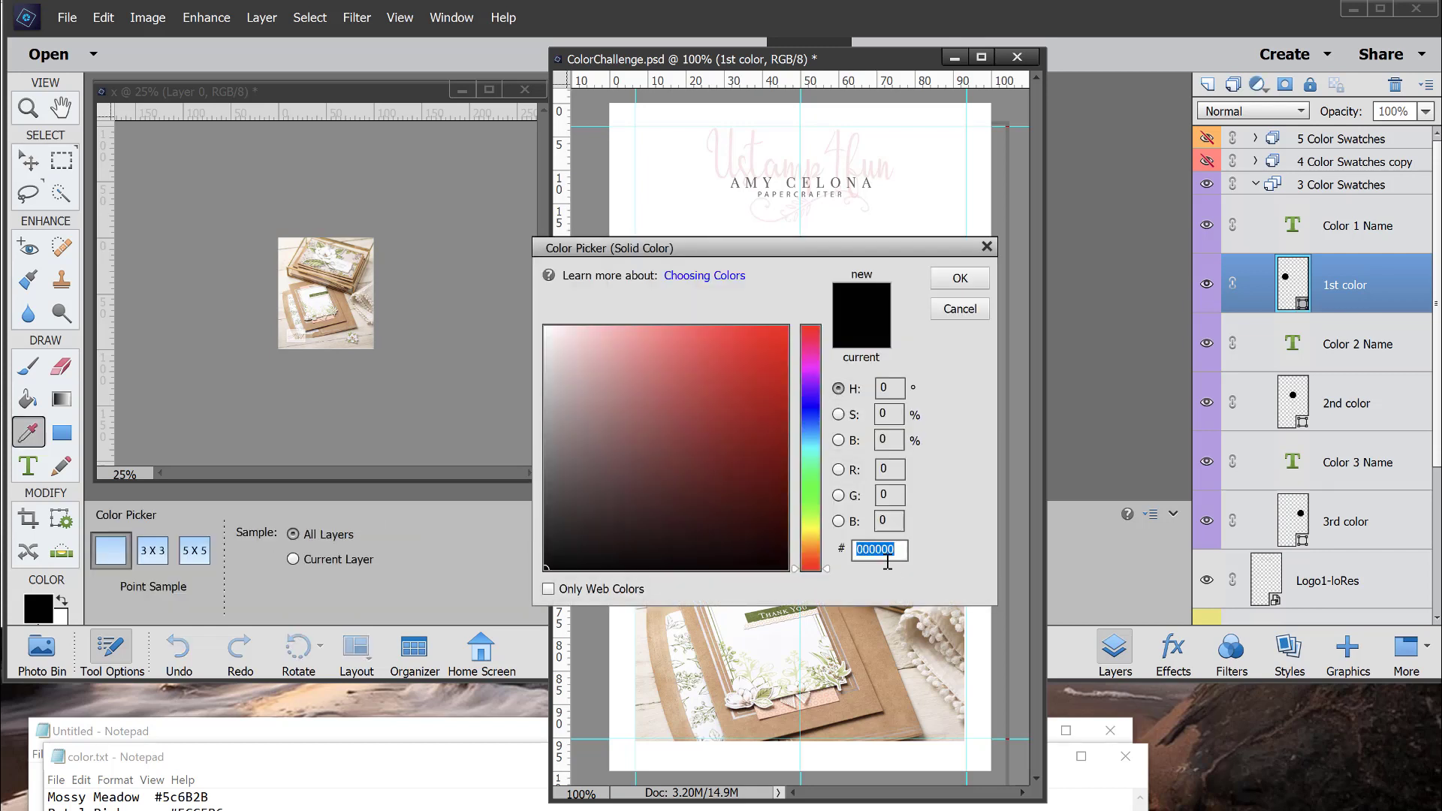
{"action": "type", "text": "5"}
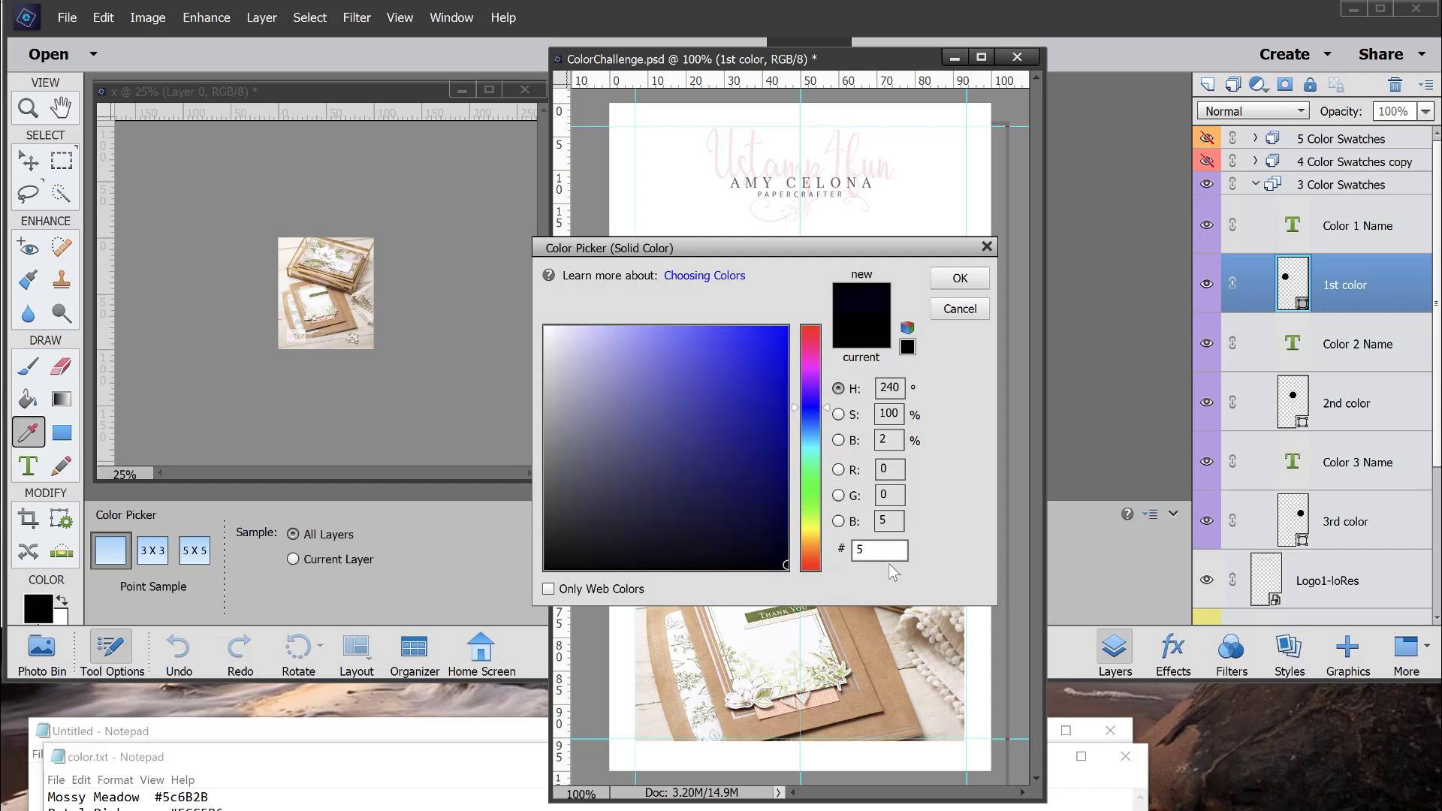
{"action": "type", "text": "c6"}
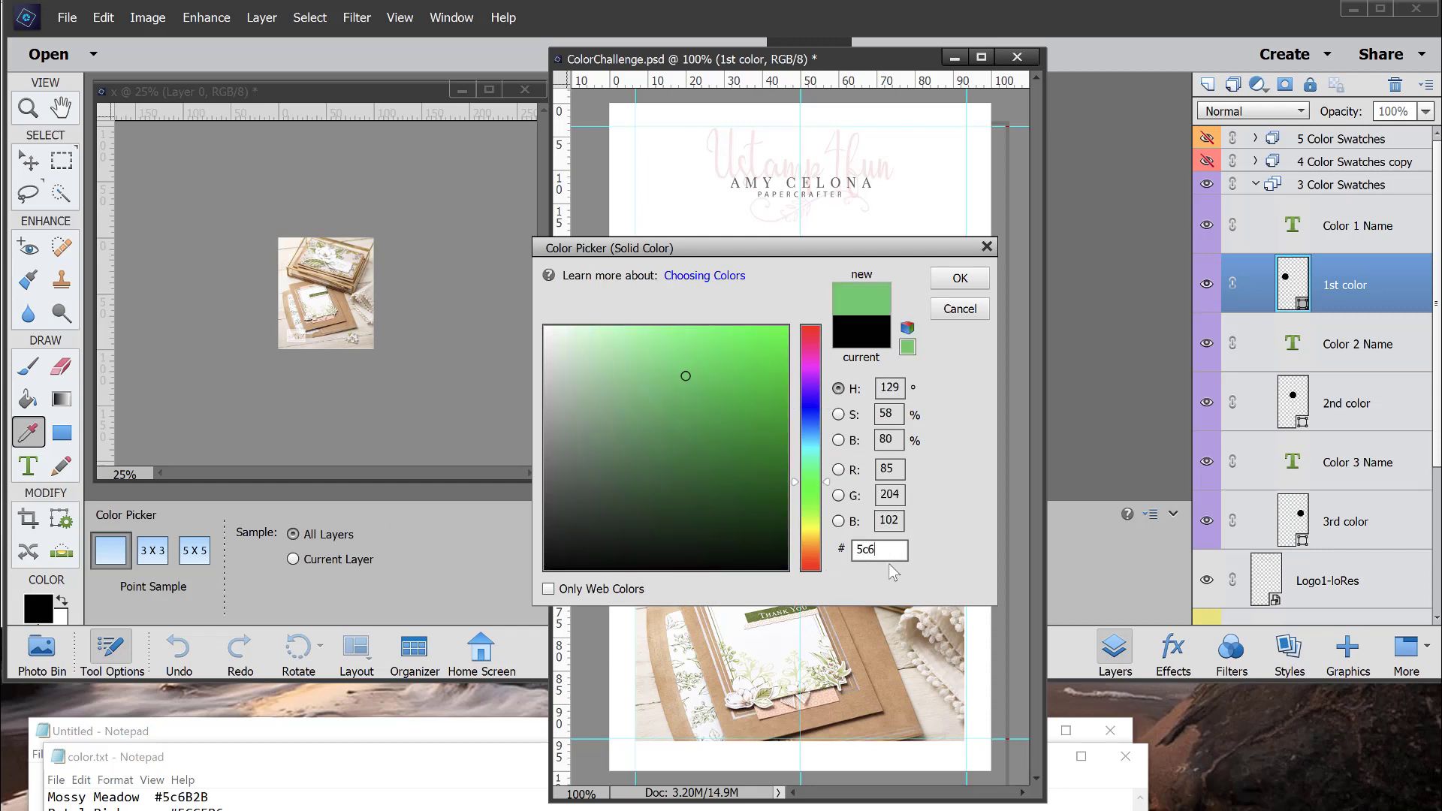
{"action": "type", "text": "B2B"}
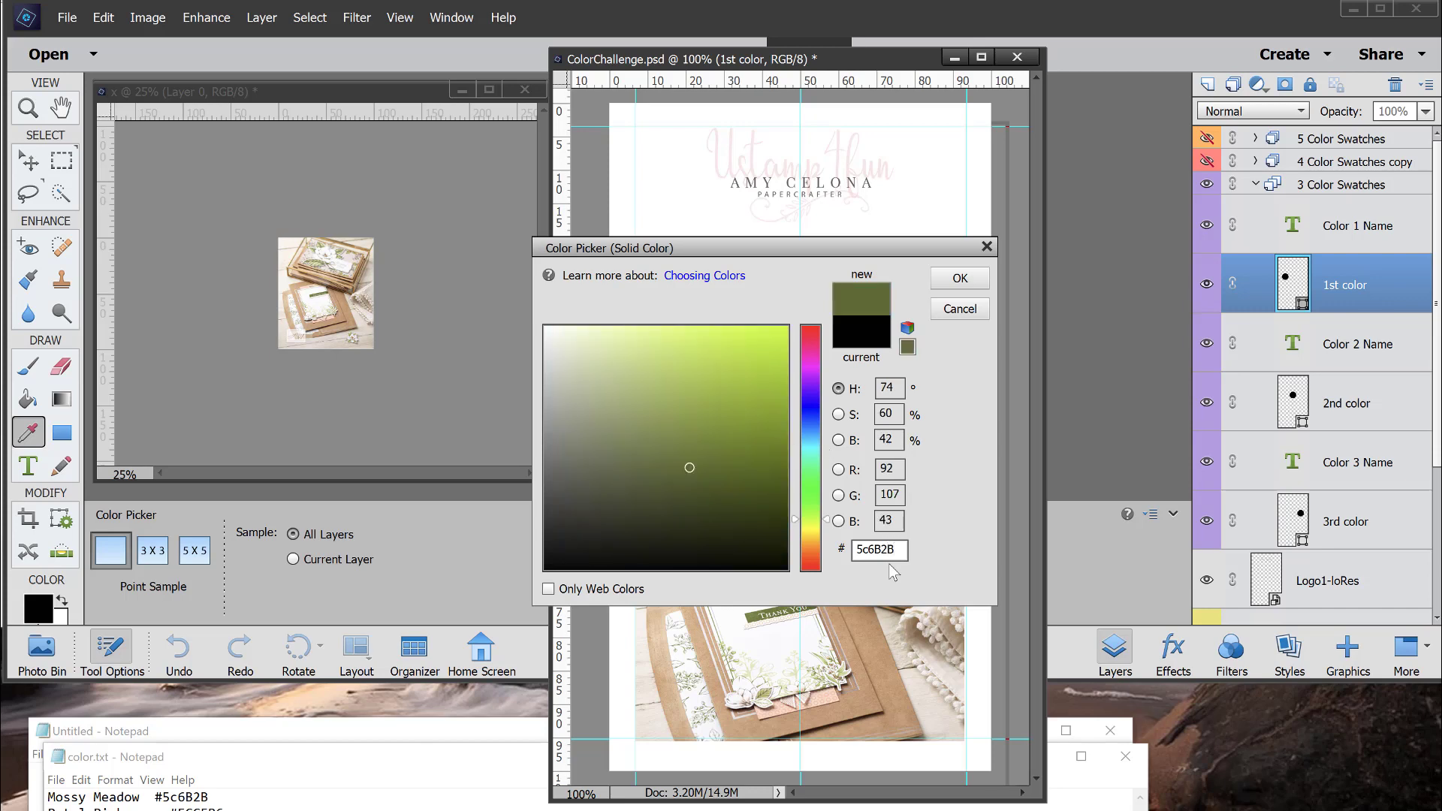
{"action": "left_click", "coordinate": [959, 282]}
{"action": "key", "text": "v"}
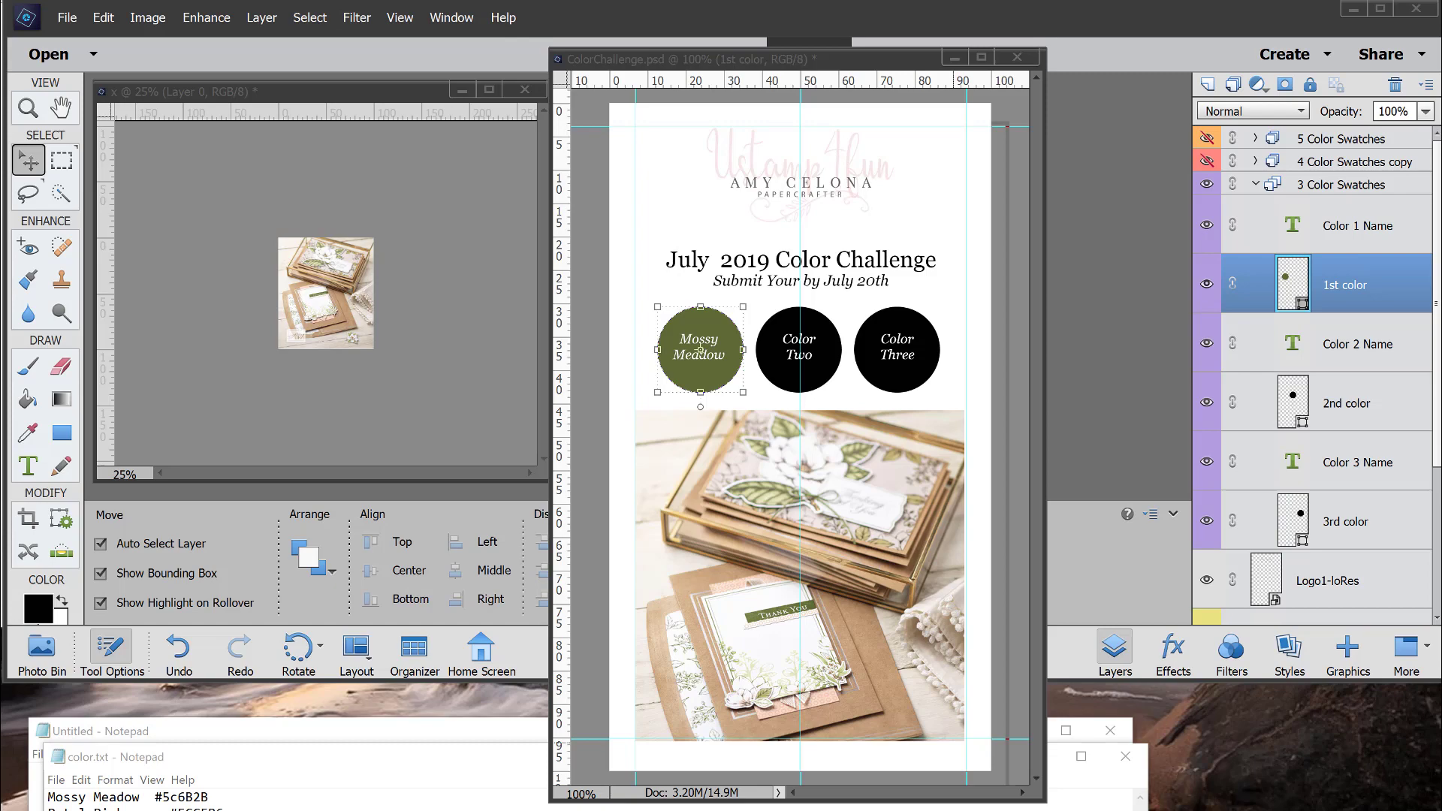
Switch to the browser, open the Color Chart PDF from the Marketing Toolkit, examine the colors' HEX values, and return to the template.
{"action": "scroll", "coordinate": [612, 319], "scroll_direction": "down", "scroll_amount": 5}
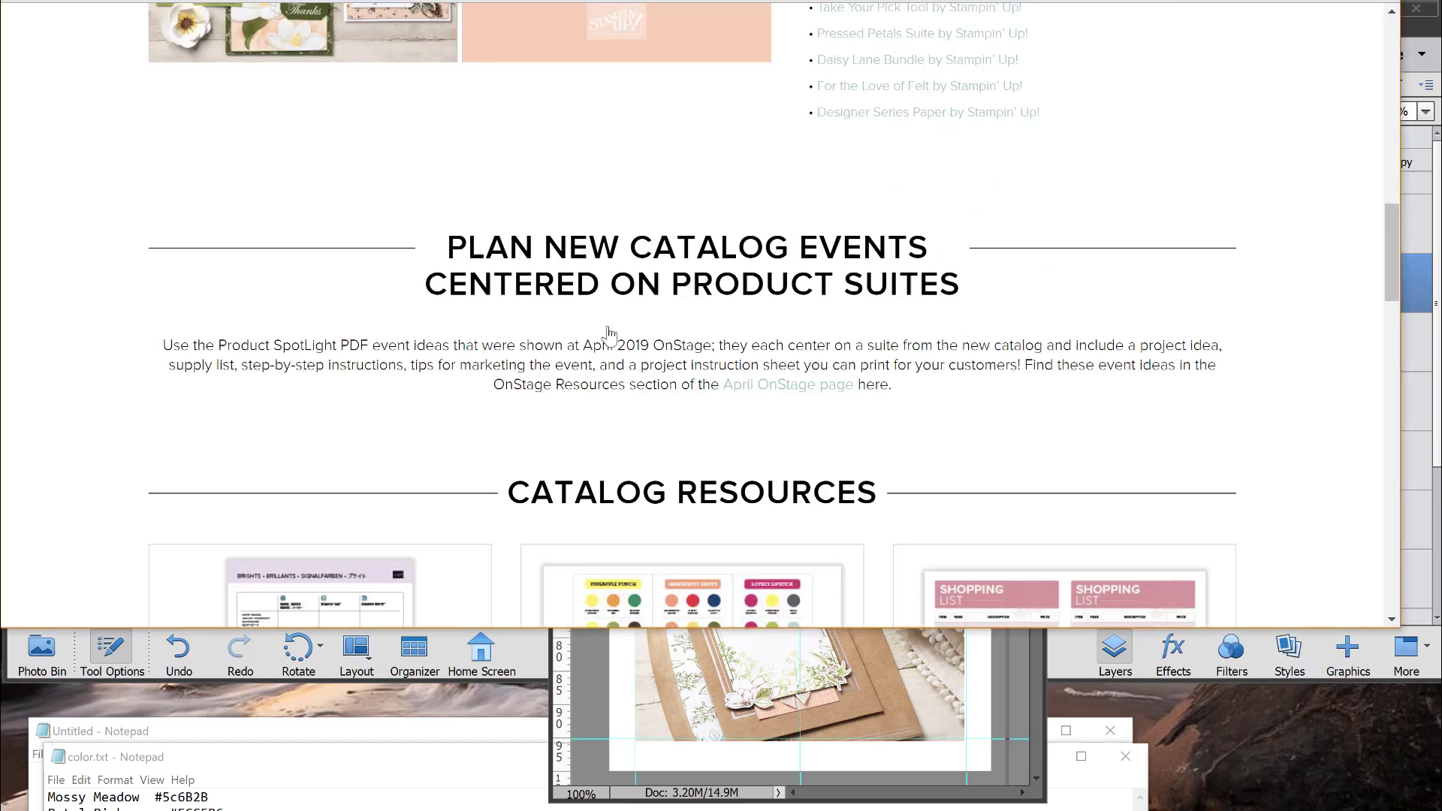
{"action": "scroll", "coordinate": [610, 333], "scroll_direction": "down", "scroll_amount": 5}
{"action": "scroll", "coordinate": [609, 326], "scroll_direction": "down", "scroll_amount": 5}
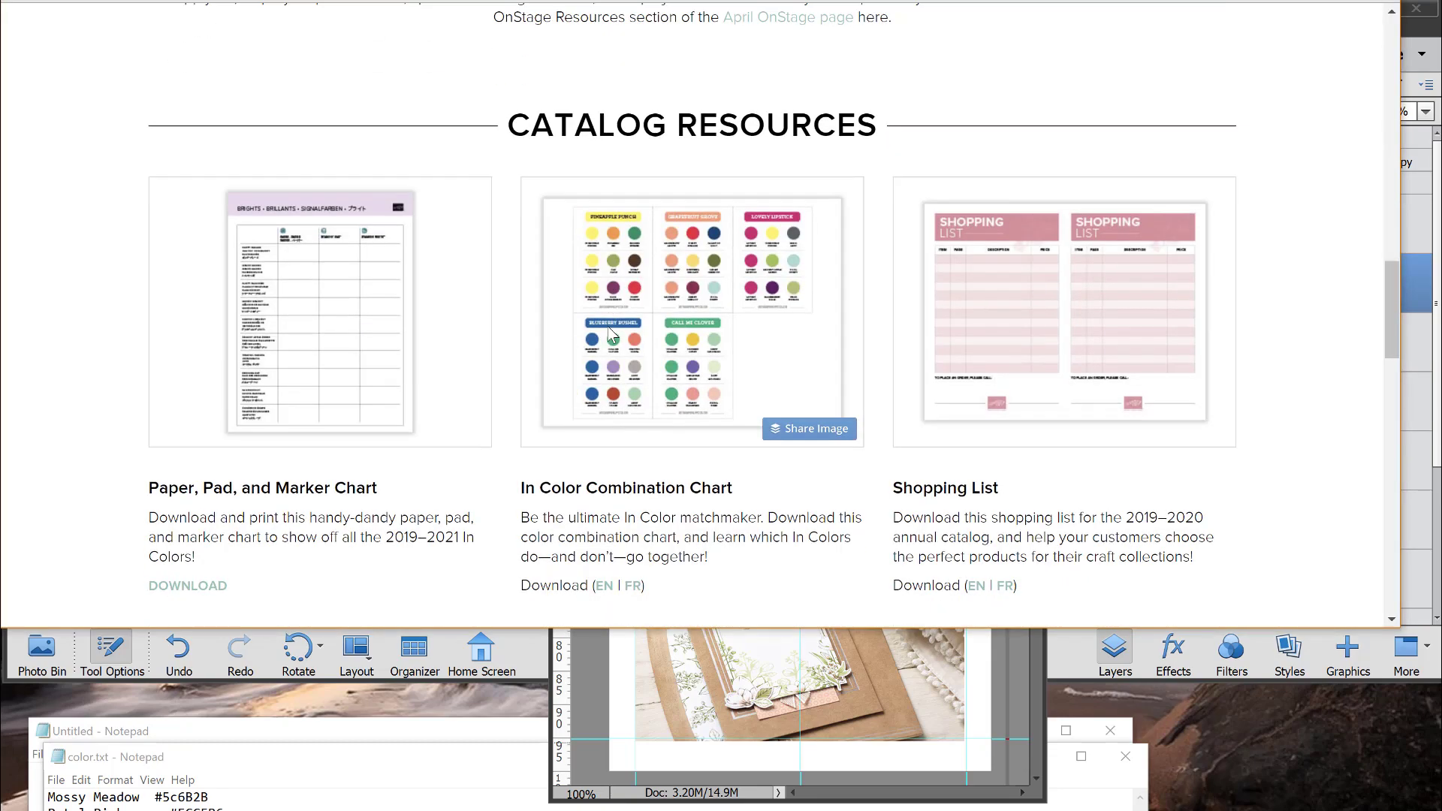
{"action": "scroll", "coordinate": [1104, 456], "scroll_direction": "down", "scroll_amount": 3}
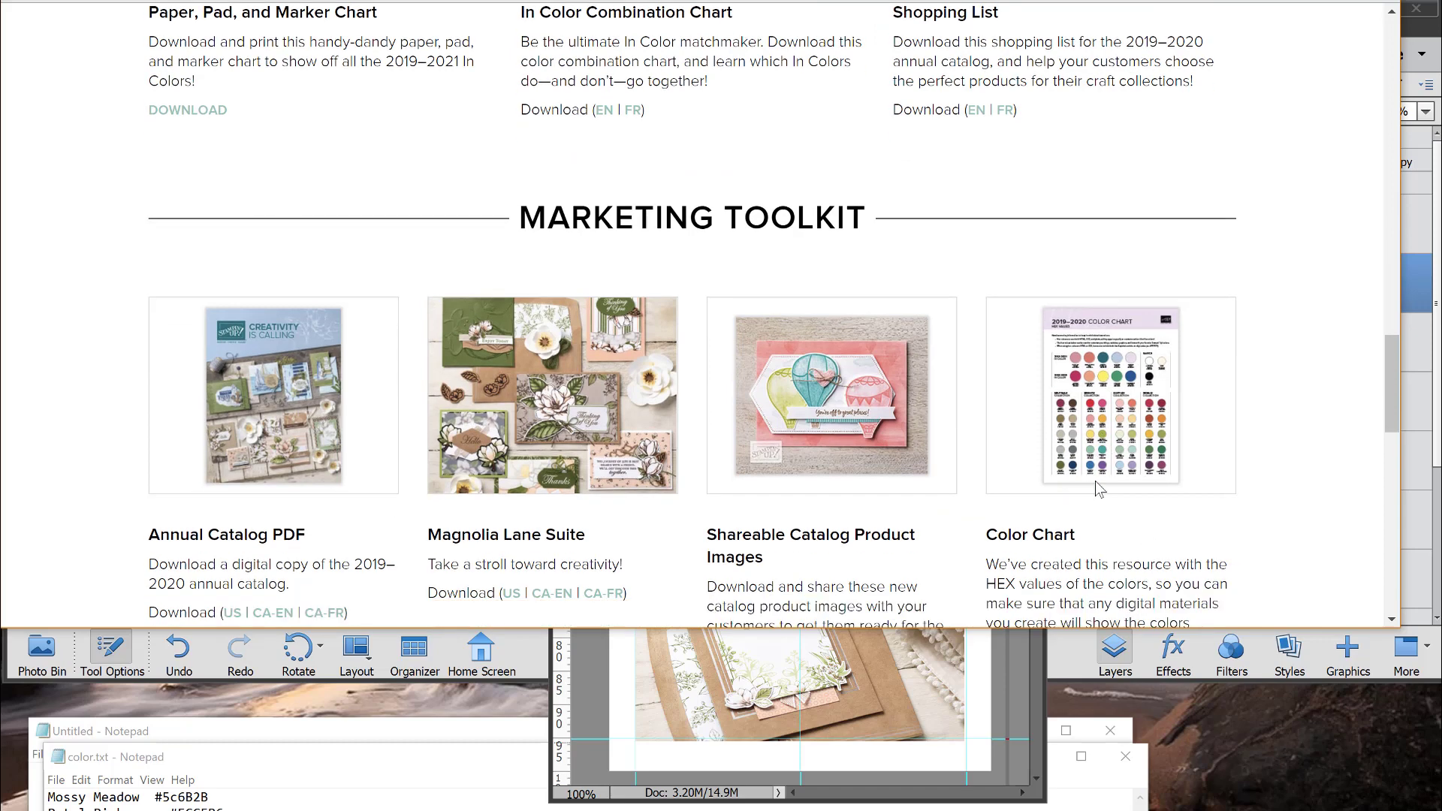
{"action": "left_click", "coordinate": [1066, 510]}
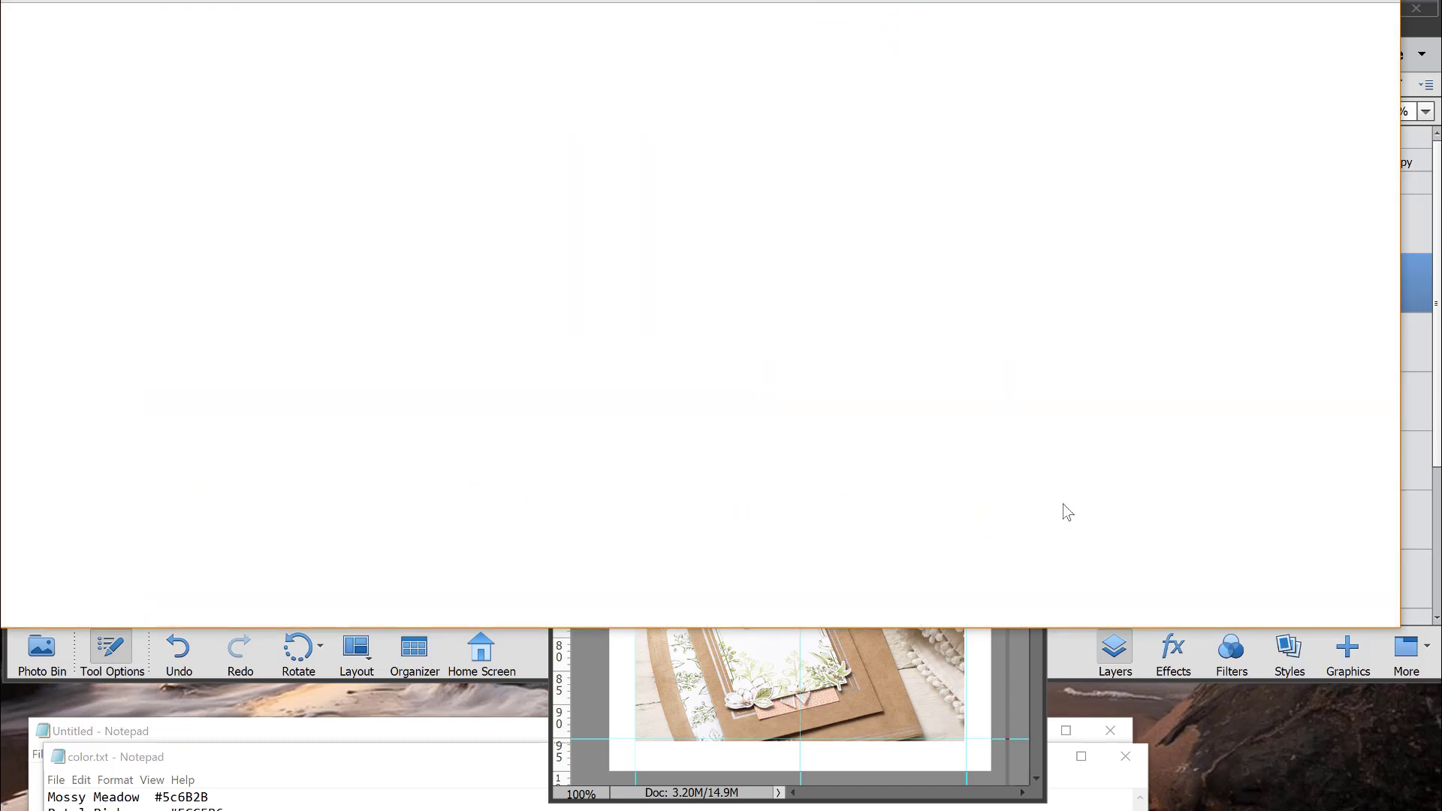
{"action": "scroll", "coordinate": [696, 371], "scroll_direction": "down", "scroll_amount": 5}
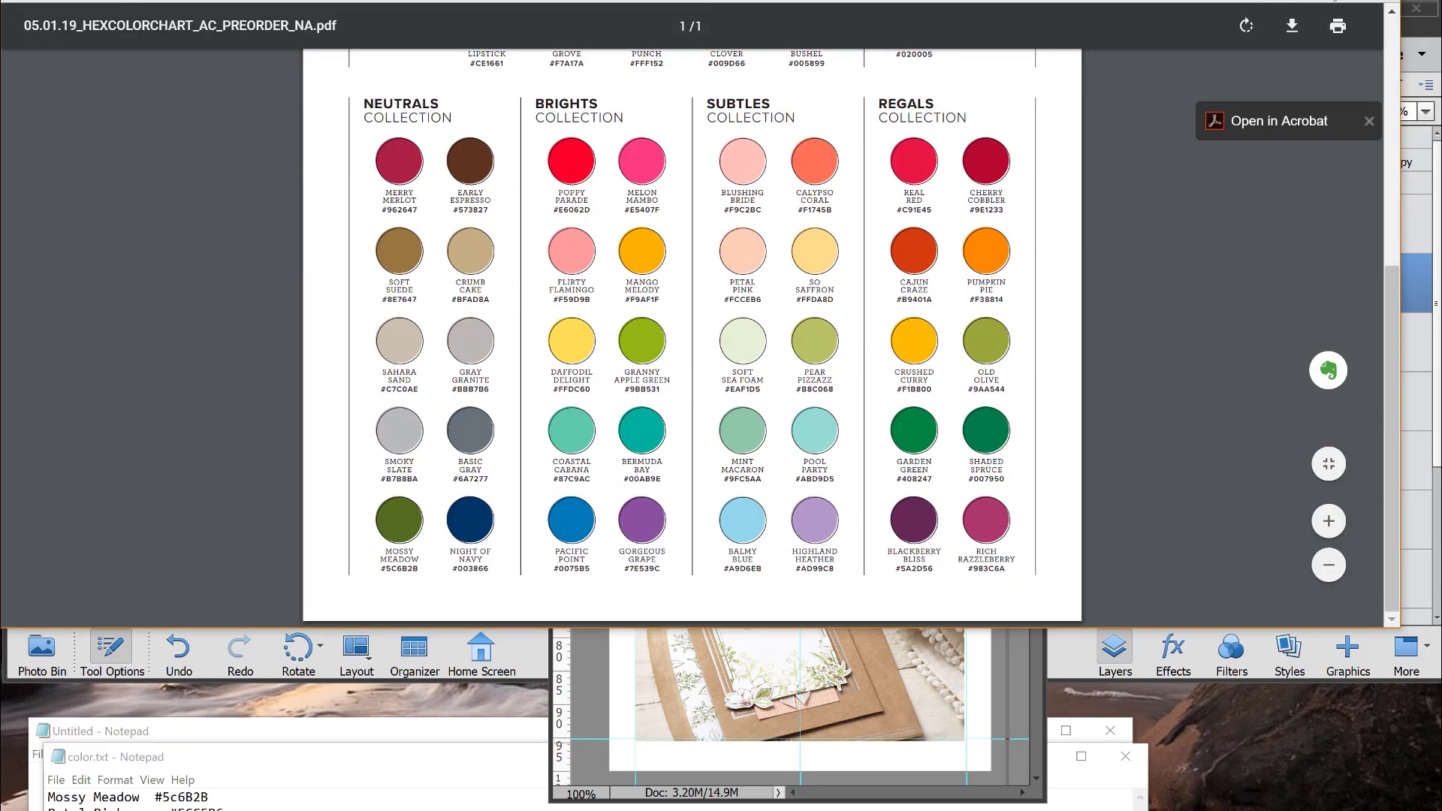
{"action": "left_click", "coordinate": [1303, 1]}
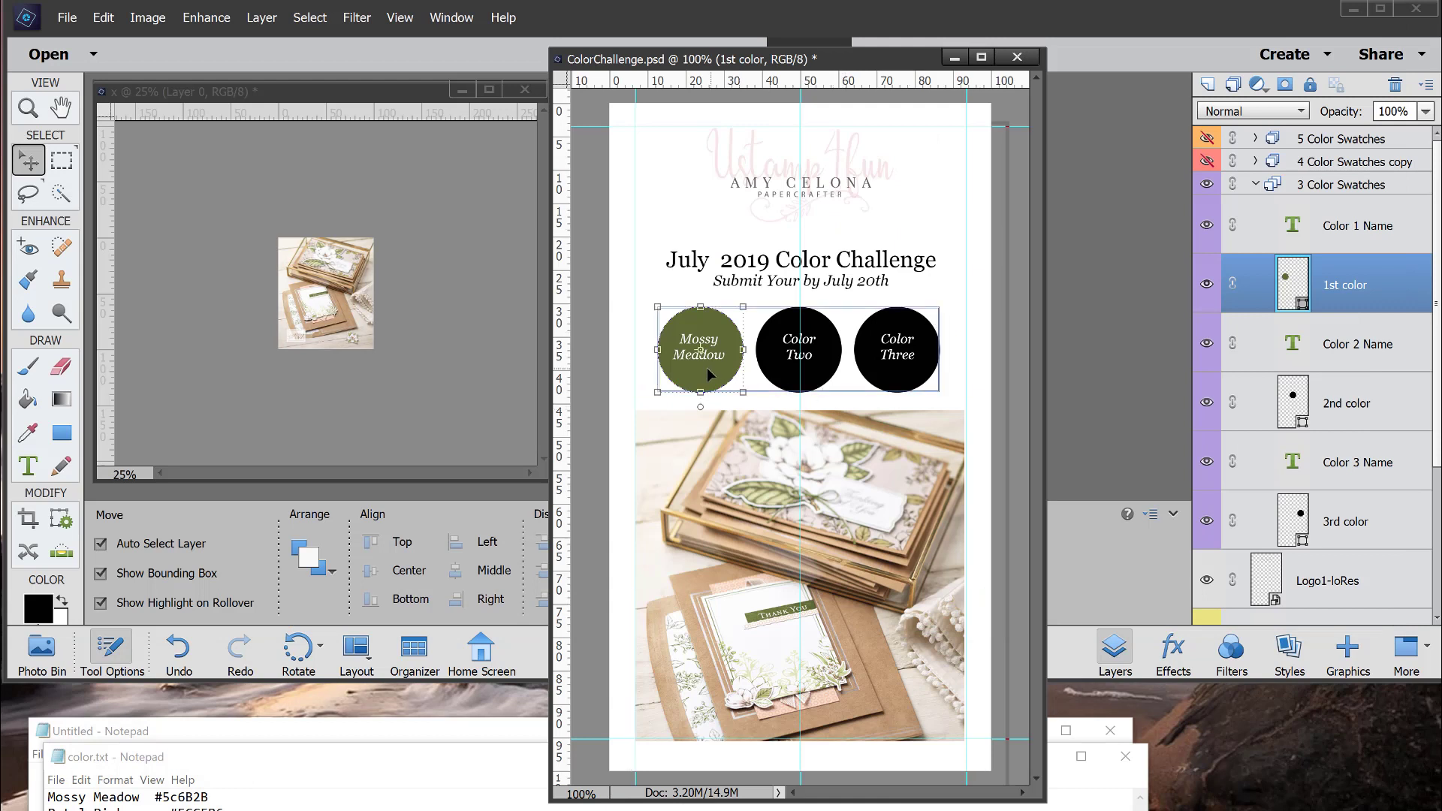
Change the Color 2 Name text in the 3 Color Swatches group to Petal Pink.
{"action": "left_click", "coordinate": [783, 364]}
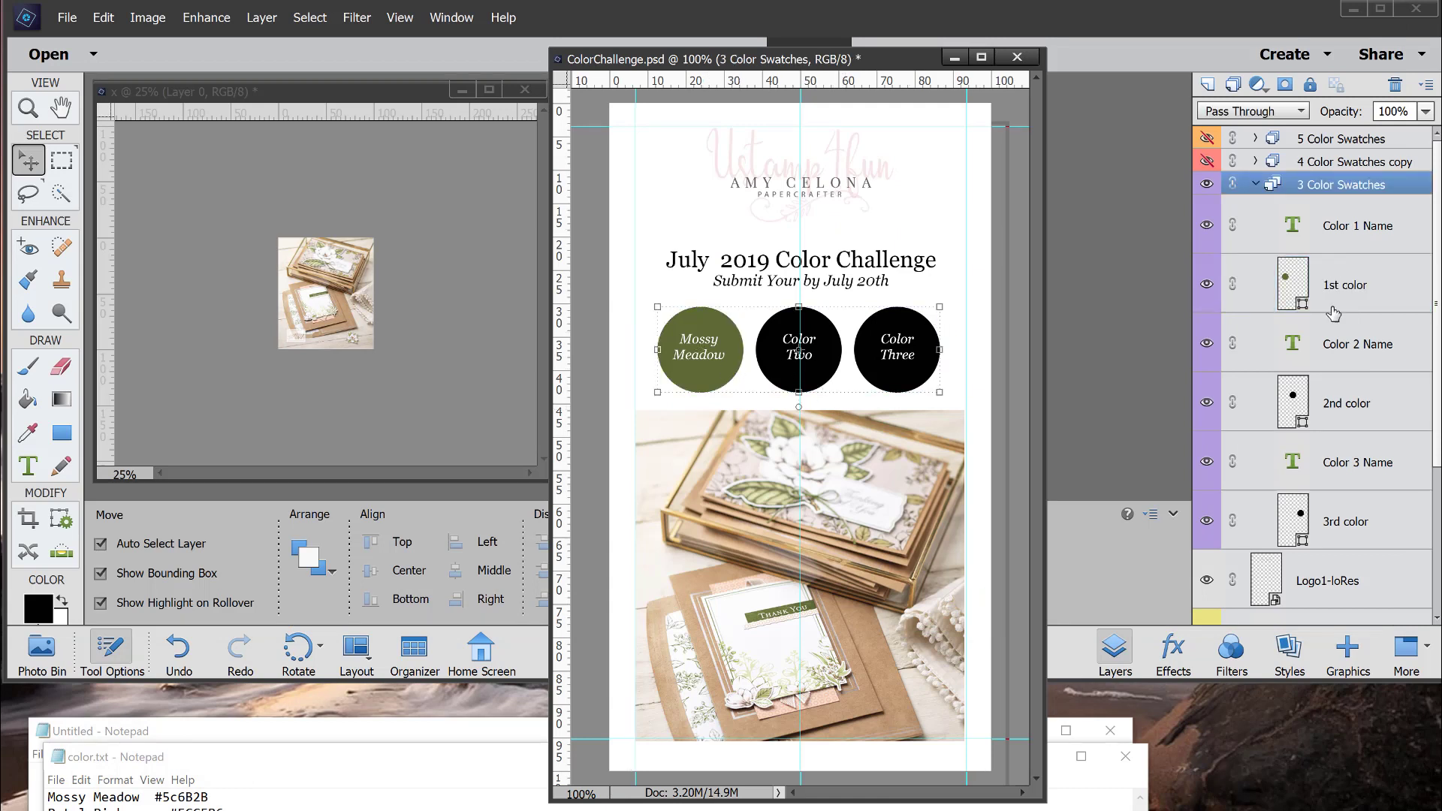
{"action": "left_click", "coordinate": [1414, 353]}
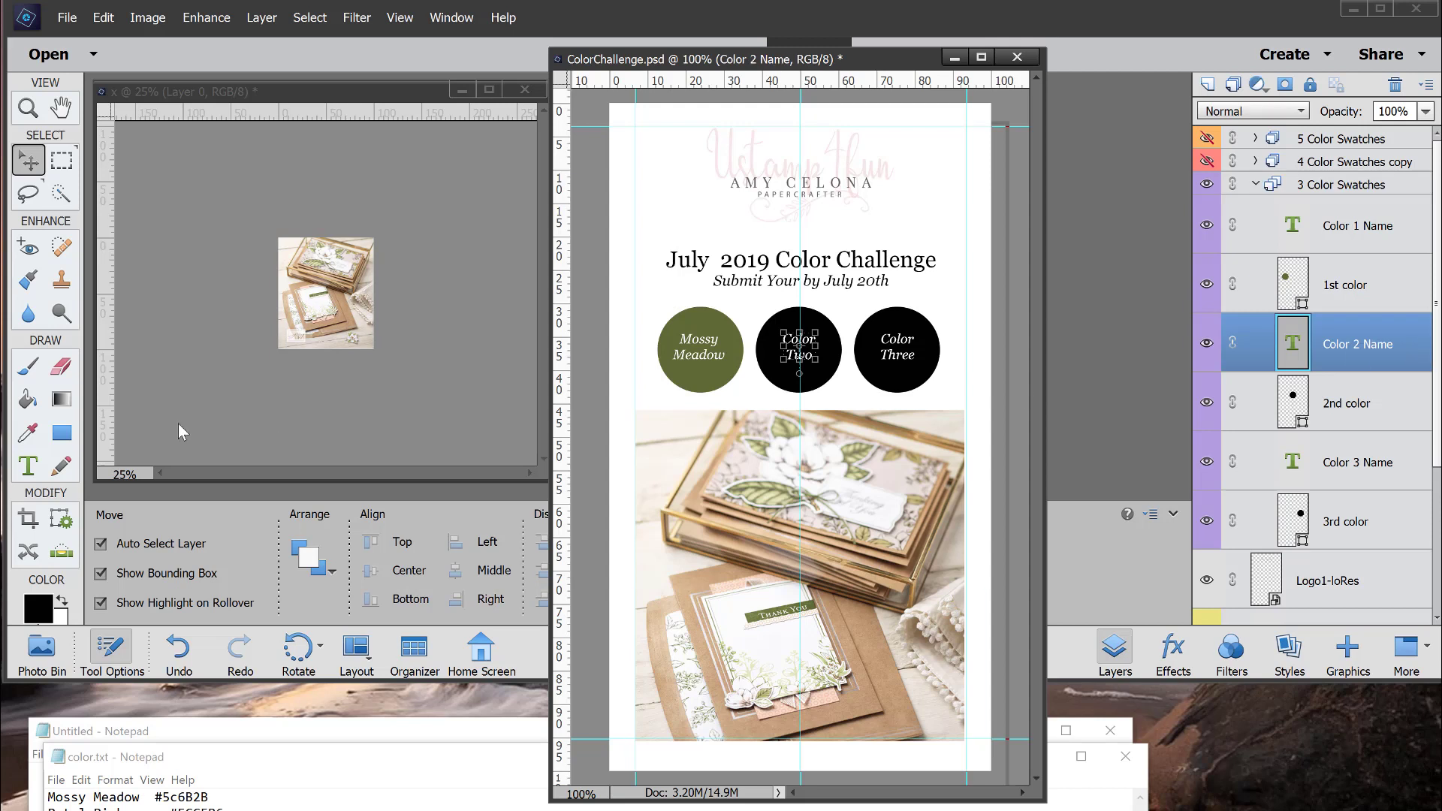
{"action": "left_click", "coordinate": [27, 465]}
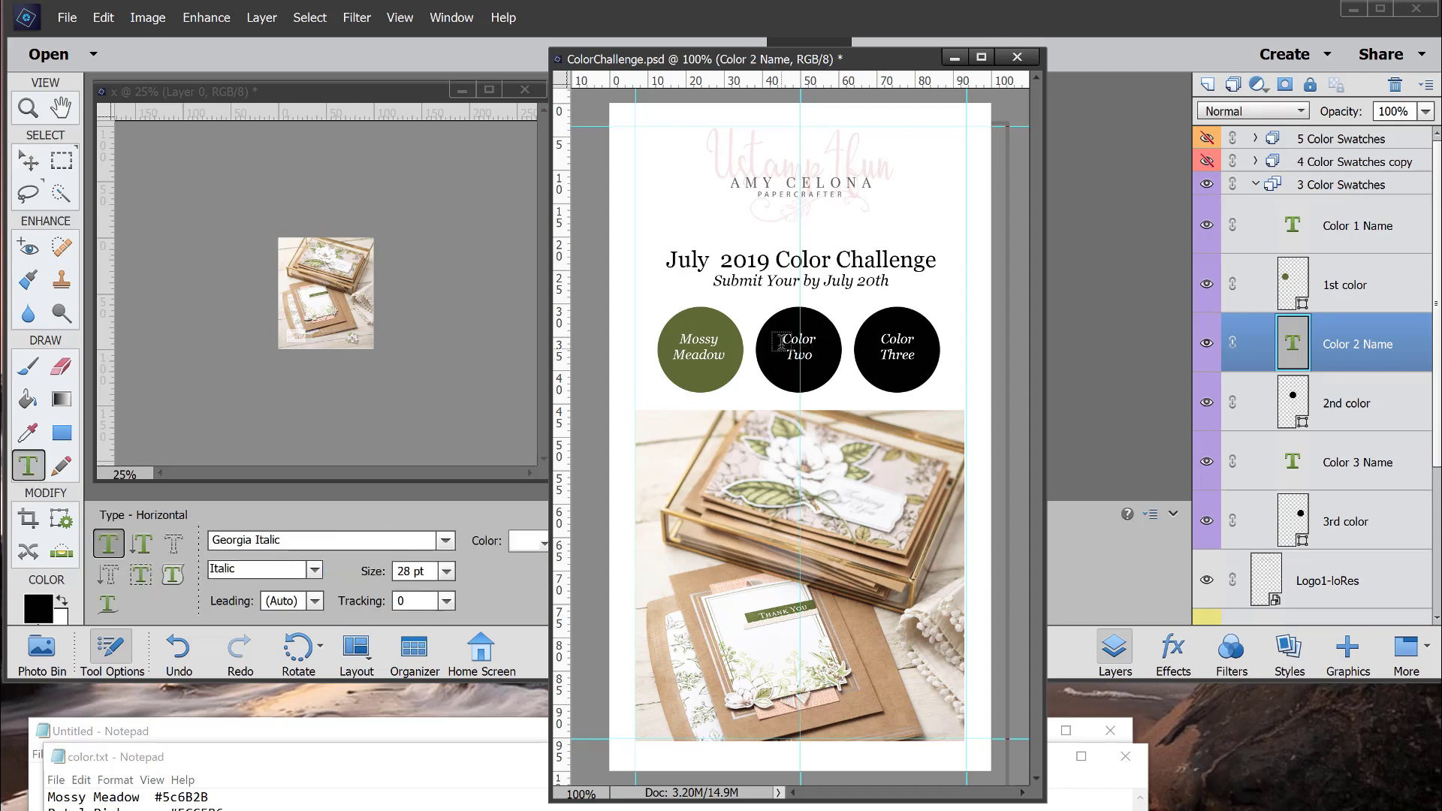
{"action": "left_click_drag", "start_coordinate": [781, 336], "coordinate": [819, 350]}
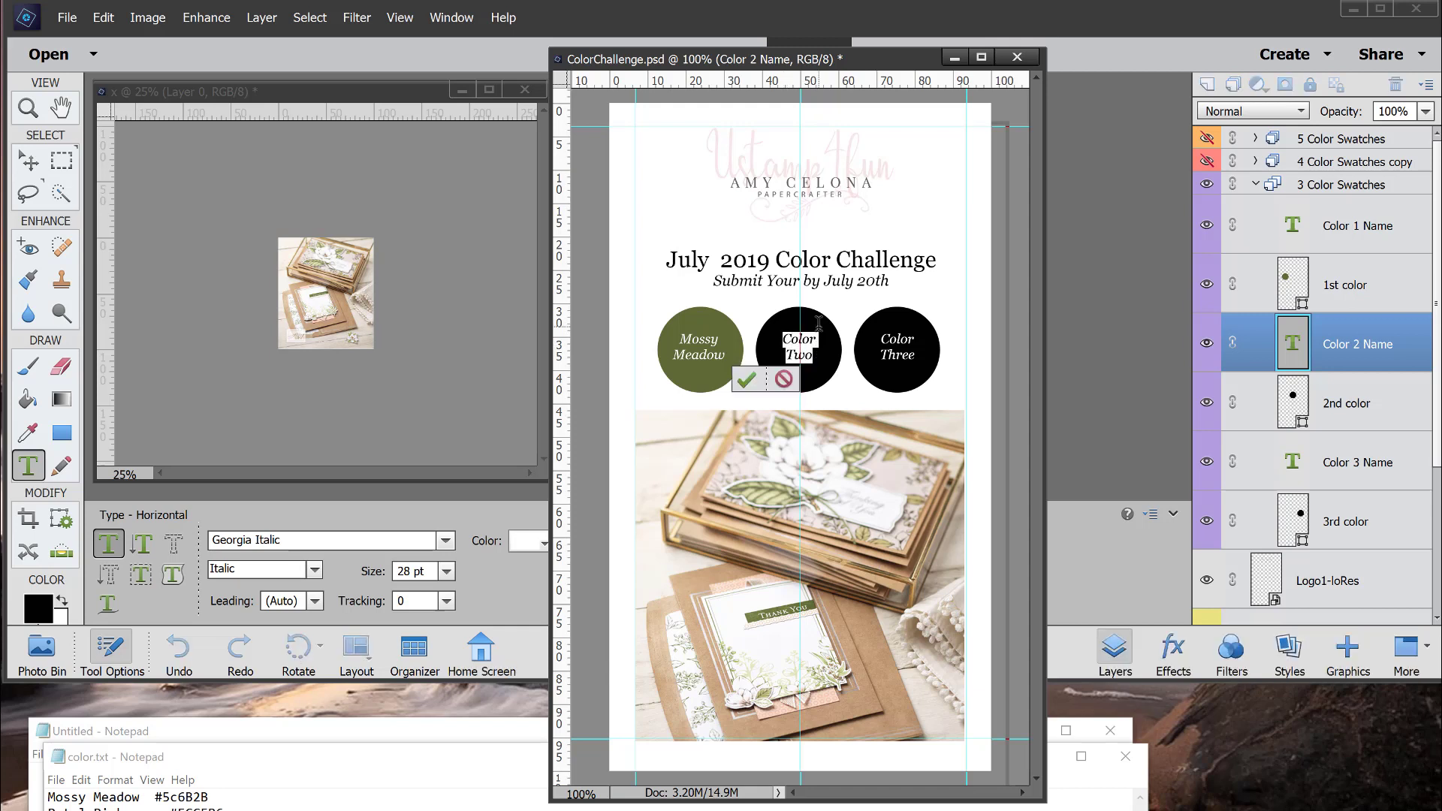
{"action": "left_click", "coordinate": [819, 323]}
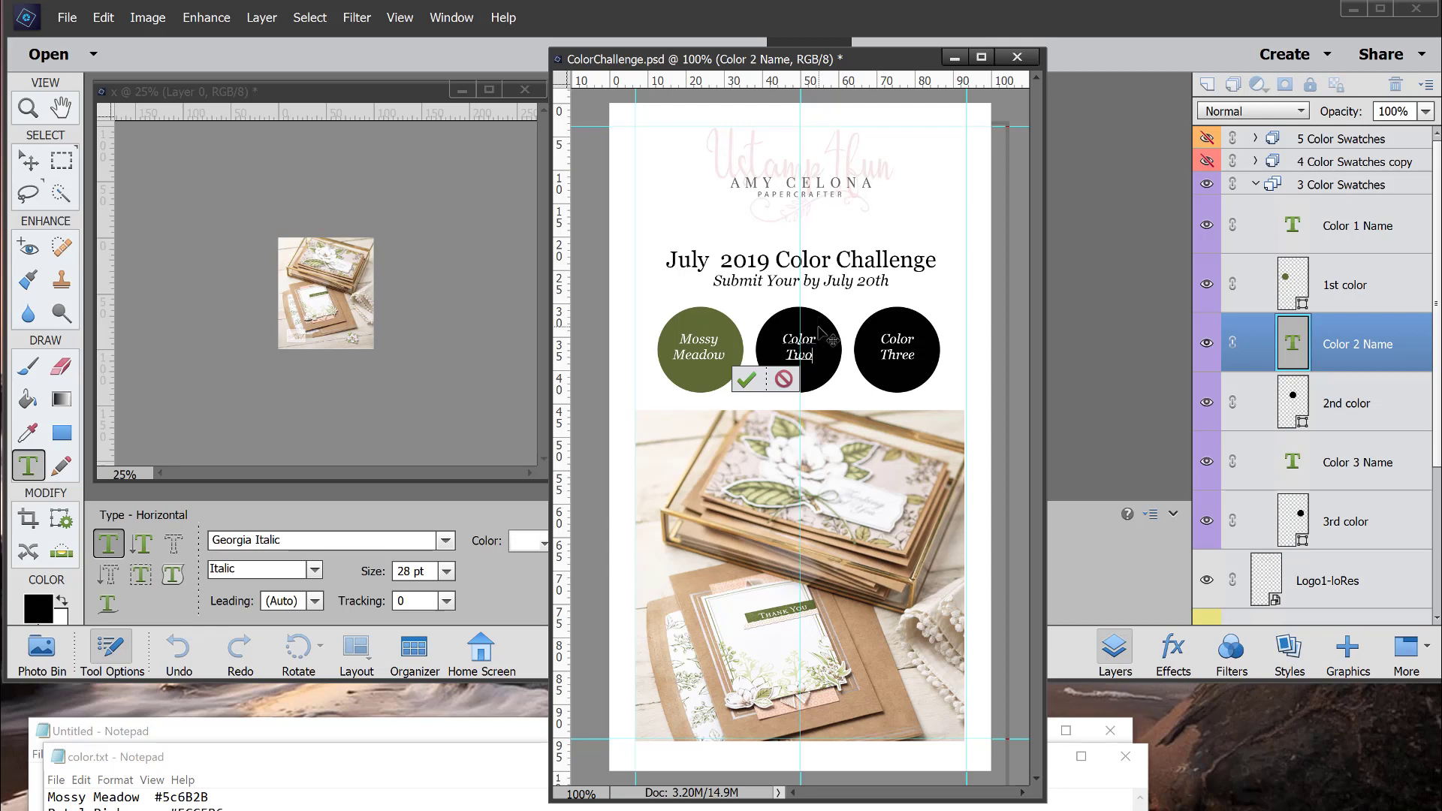
{"action": "key", "text": "ctrl+Return"}
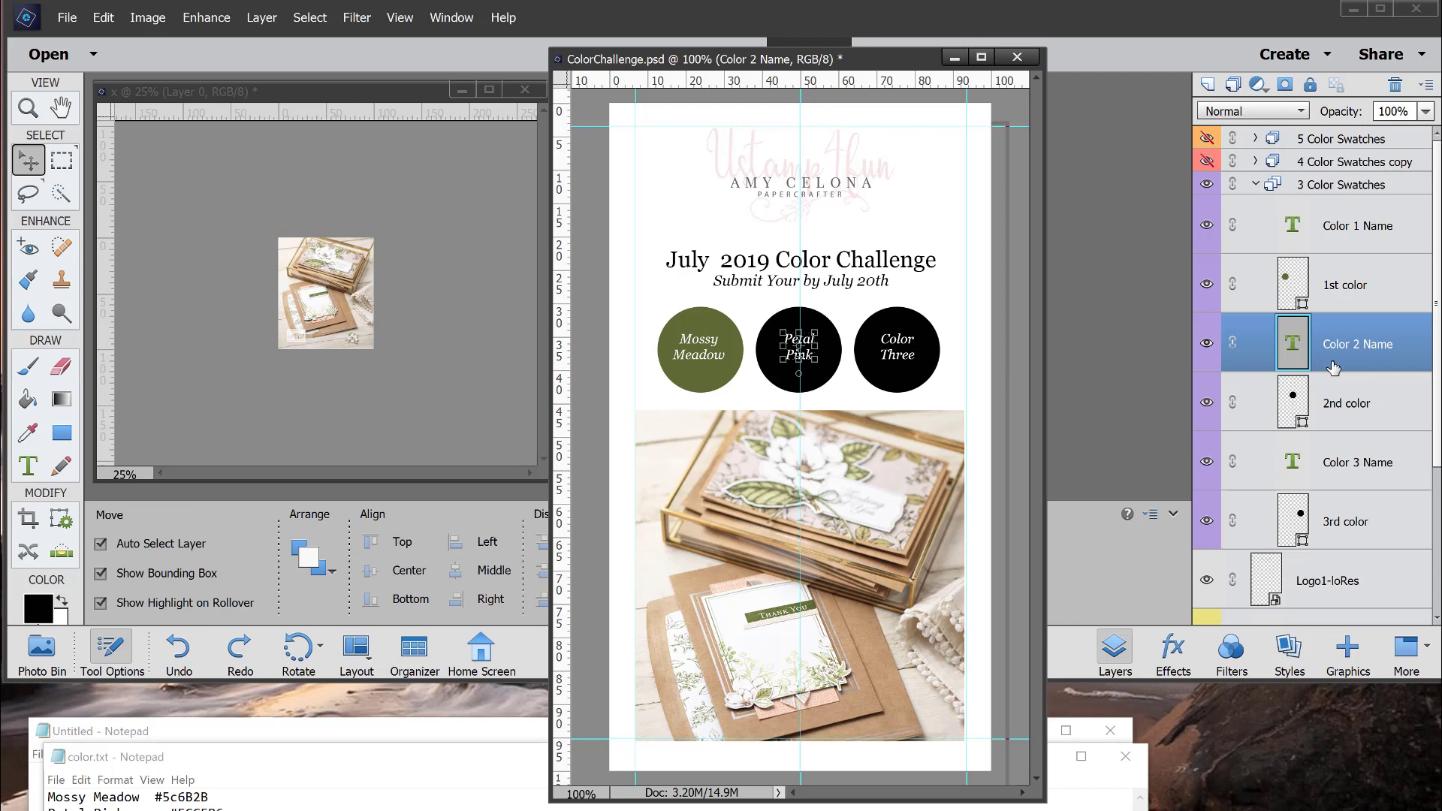
Set the fill of the 2nd color circle to hex fcceb6.
{"action": "left_click", "coordinate": [1387, 417]}
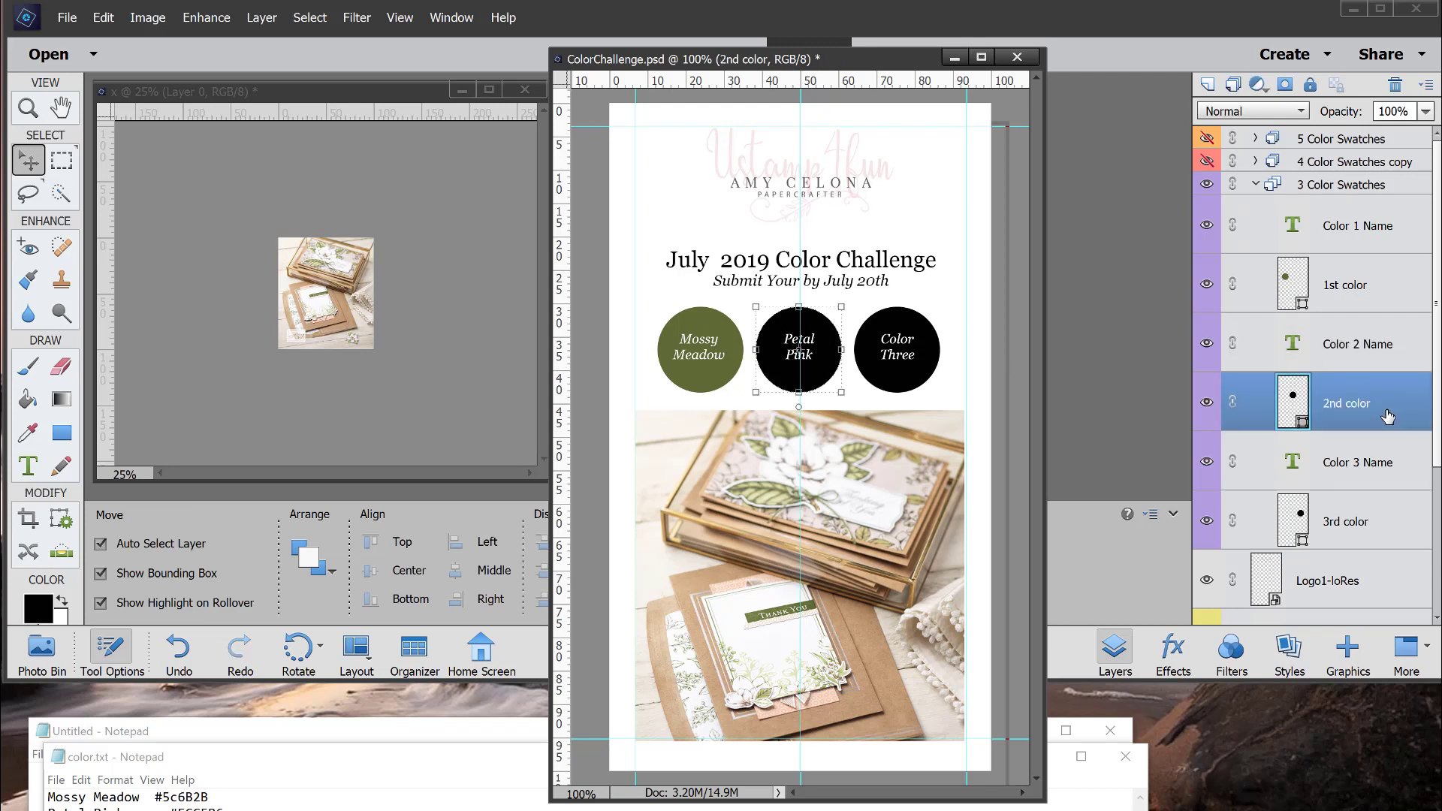
{"action": "double_click", "coordinate": [1303, 425]}
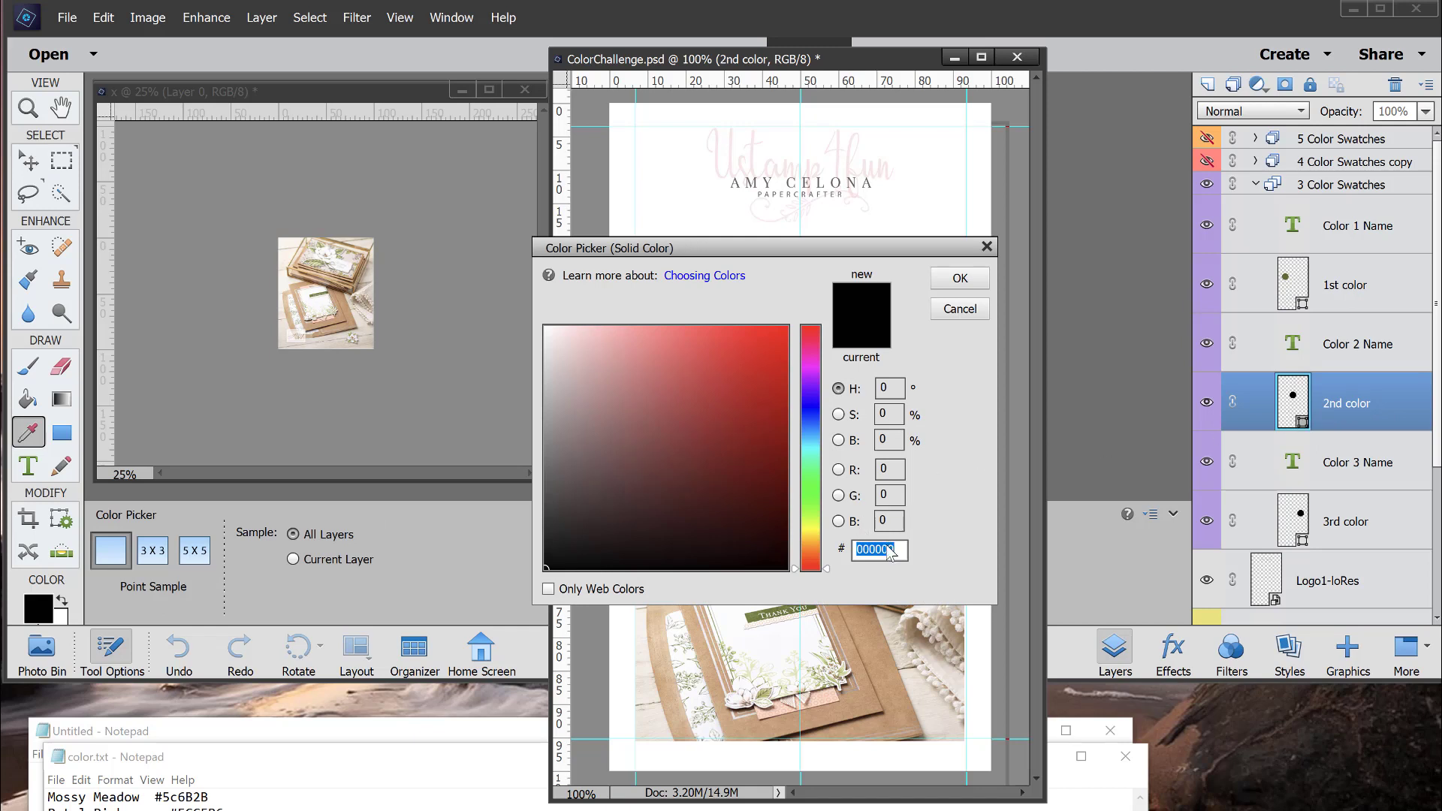
{"action": "type", "text": "fcceb6"}
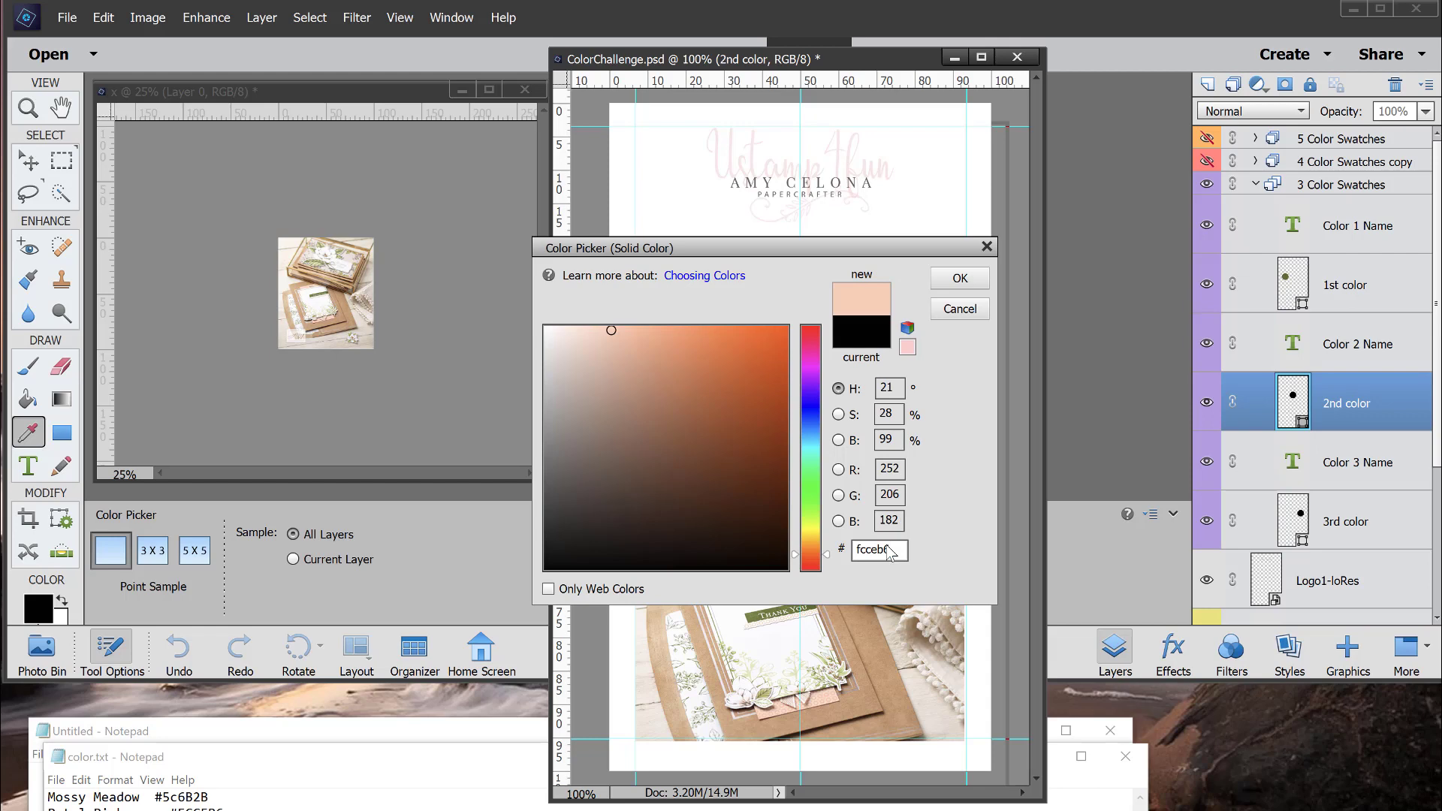
{"action": "left_click", "coordinate": [960, 278]}
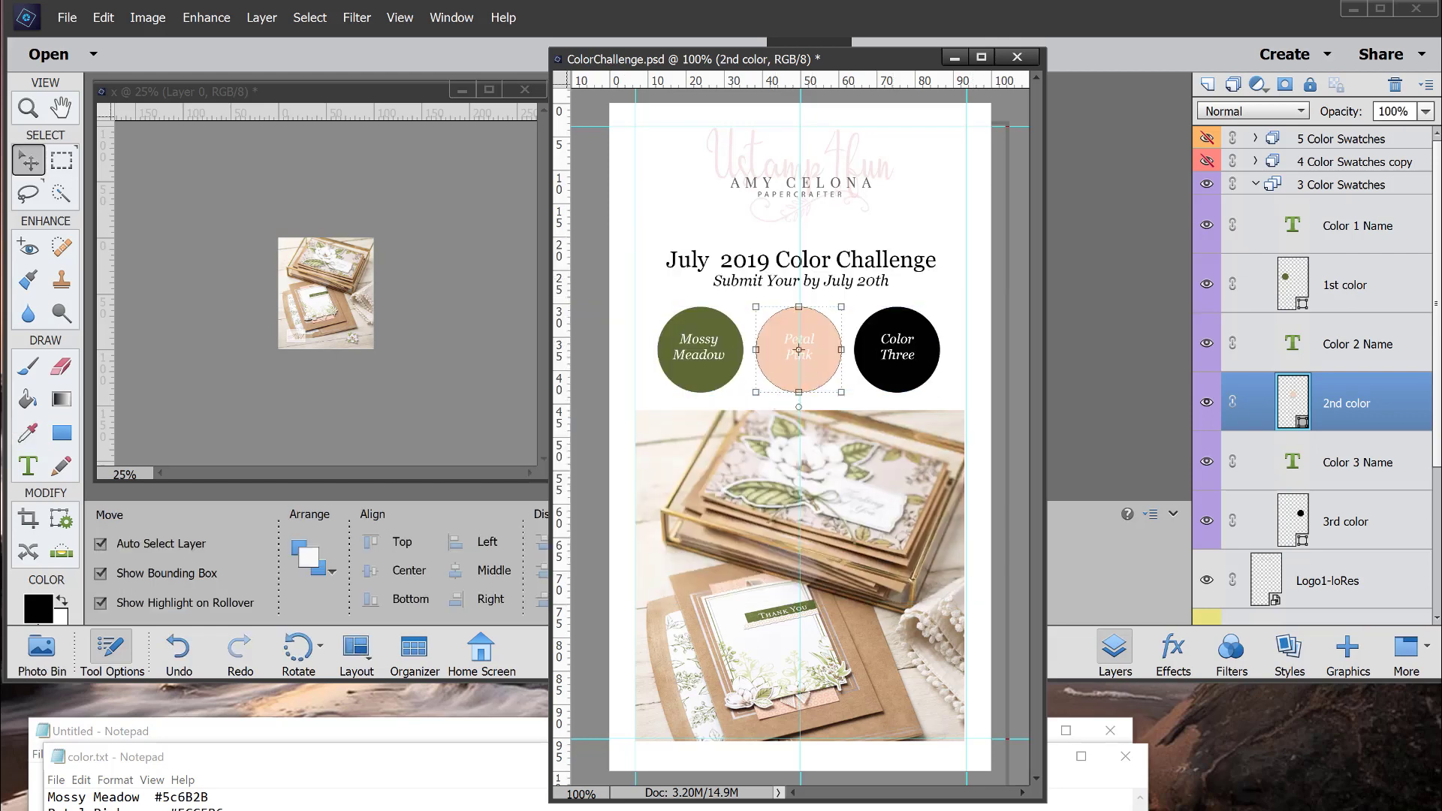
Recolor the Petal Pink label text black and return to the Move tool.
{"action": "left_click", "coordinate": [24, 466]}
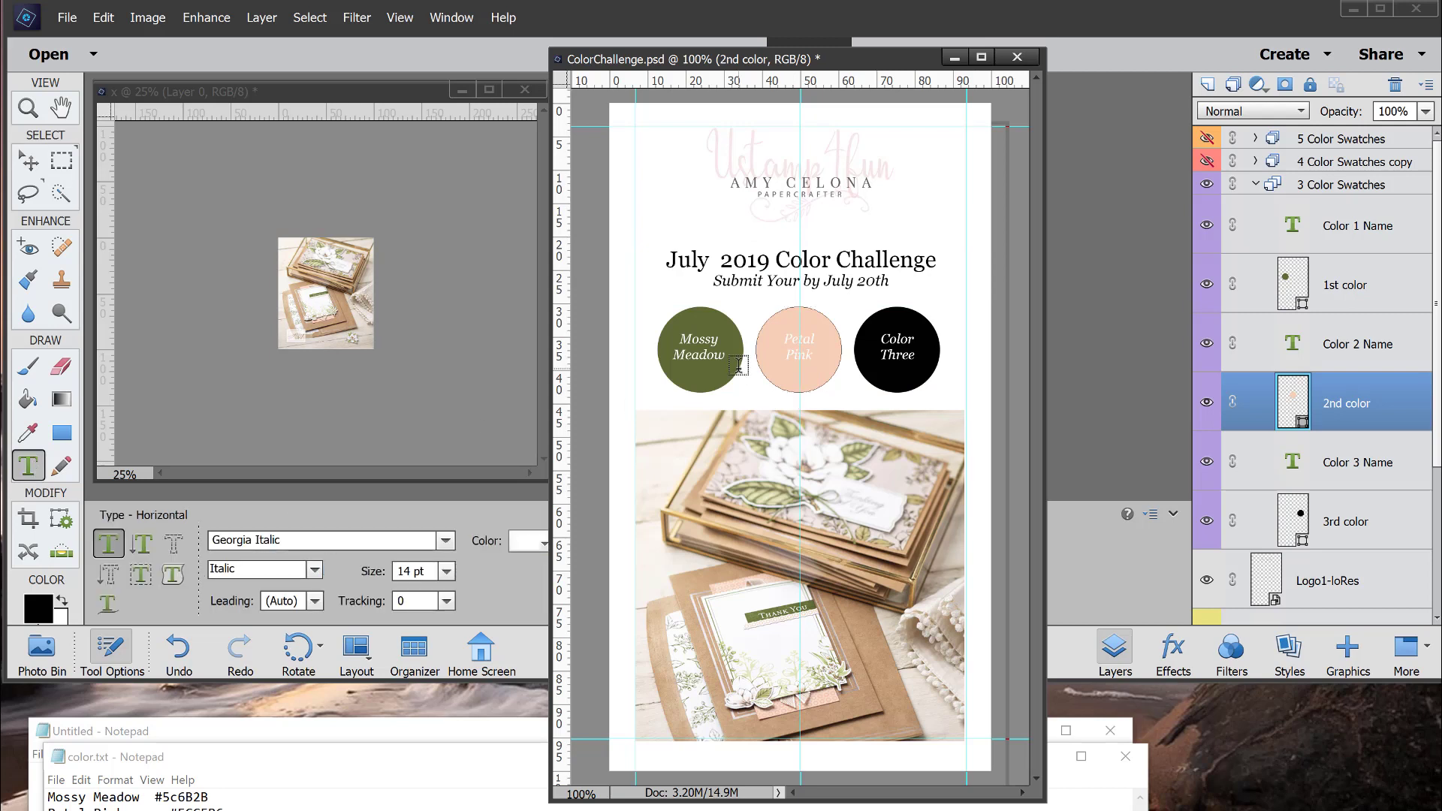
{"action": "mouse_move", "coordinate": [790, 336]}
{"action": "left_mouse_down"}
{"action": "mouse_move", "coordinate": [818, 356]}
{"action": "mouse_move", "coordinate": [785, 336]}
{"action": "left_mouse_up"}
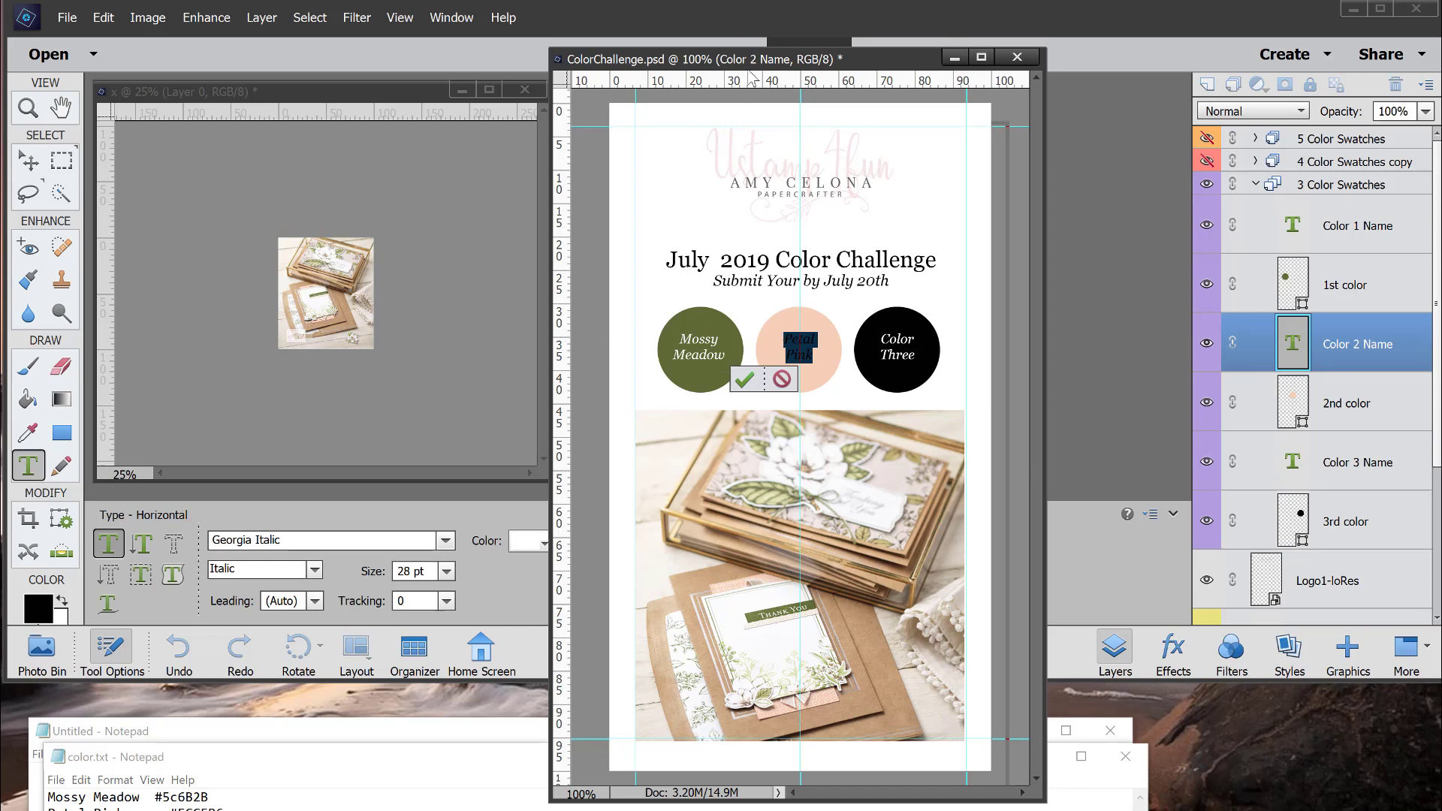
{"action": "left_click_drag", "start_coordinate": [747, 60], "coordinate": [817, 96]}
{"action": "left_click", "coordinate": [541, 547]}
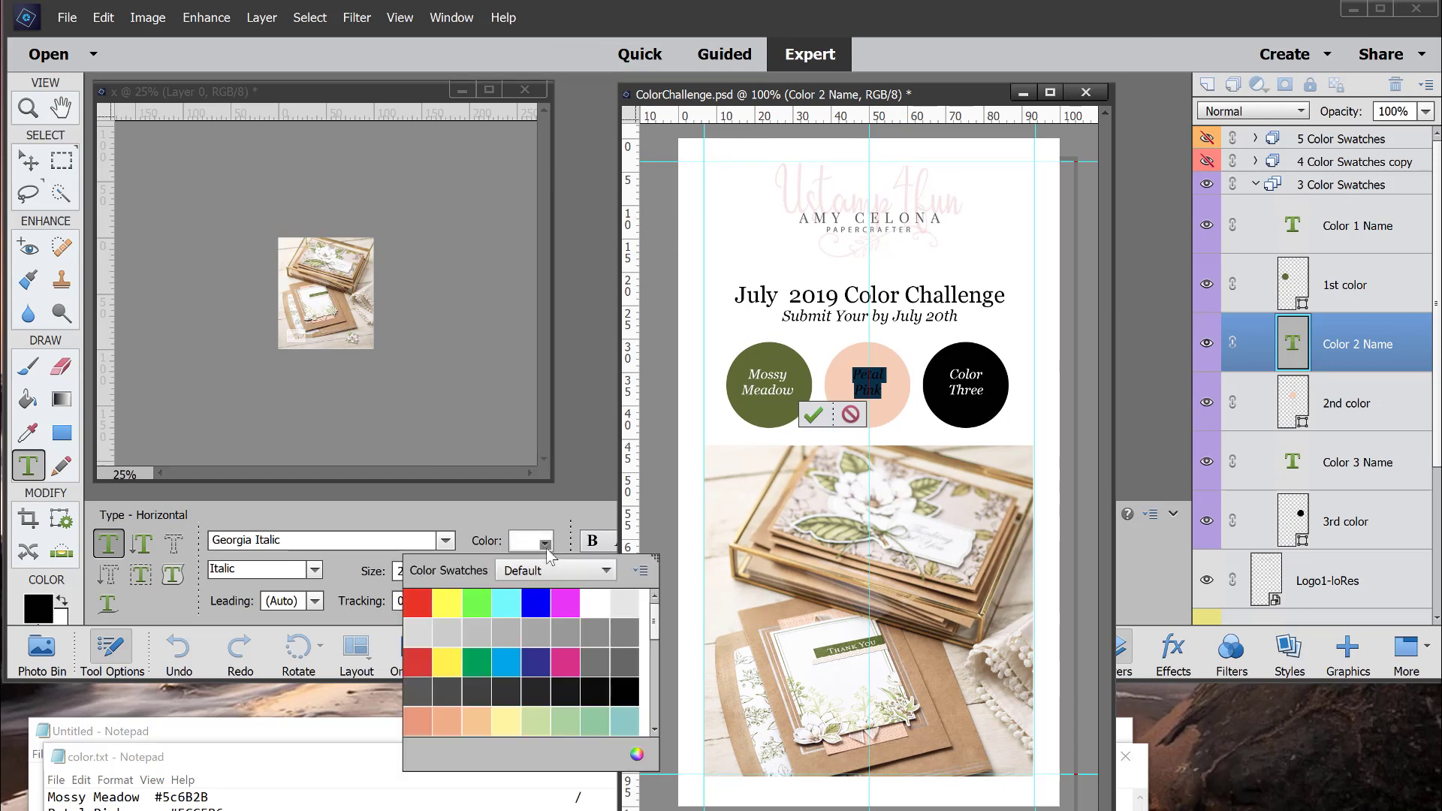
{"action": "left_click", "coordinate": [630, 685]}
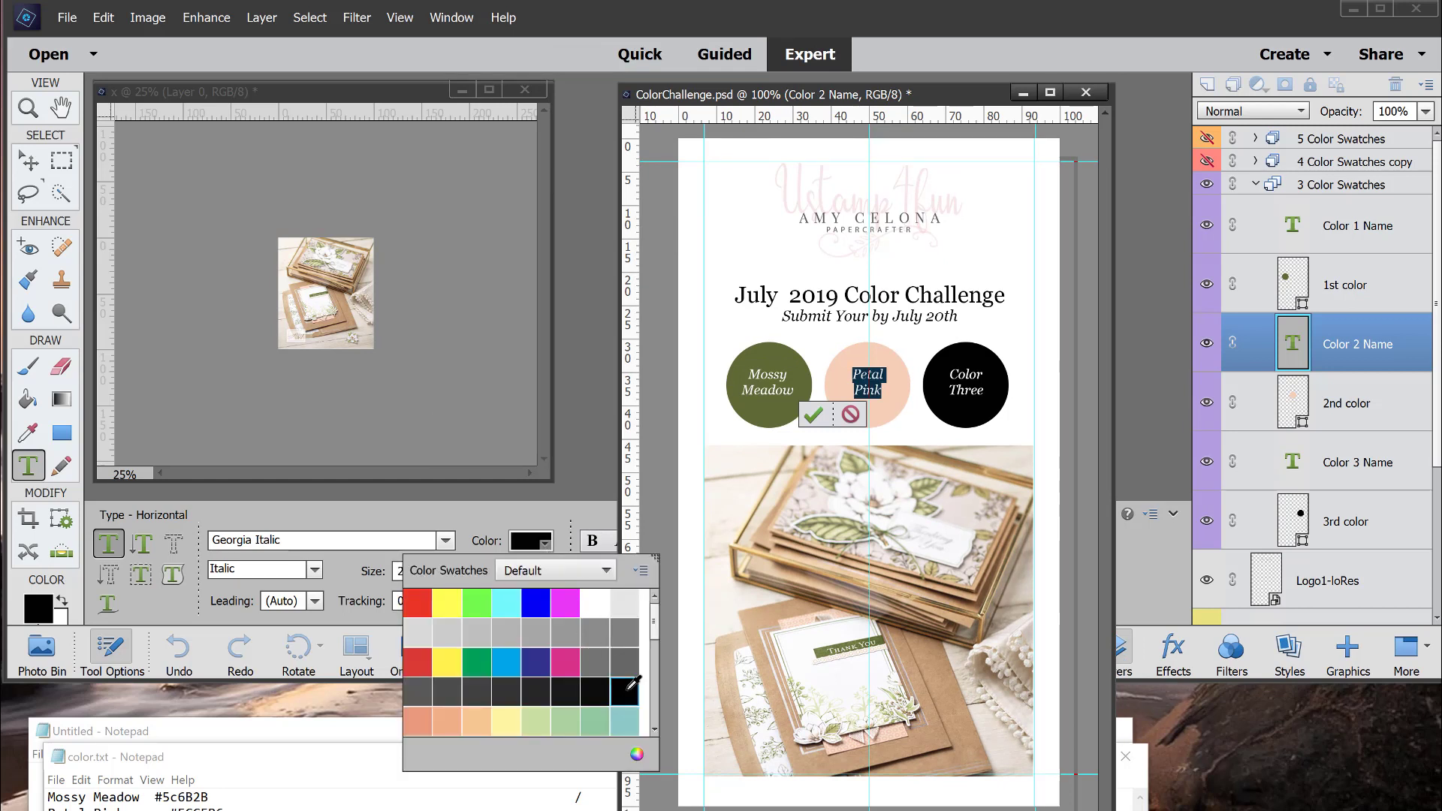
{"action": "left_click", "coordinate": [815, 416]}
{"action": "left_click", "coordinate": [814, 415]}
{"action": "key", "text": "v"}
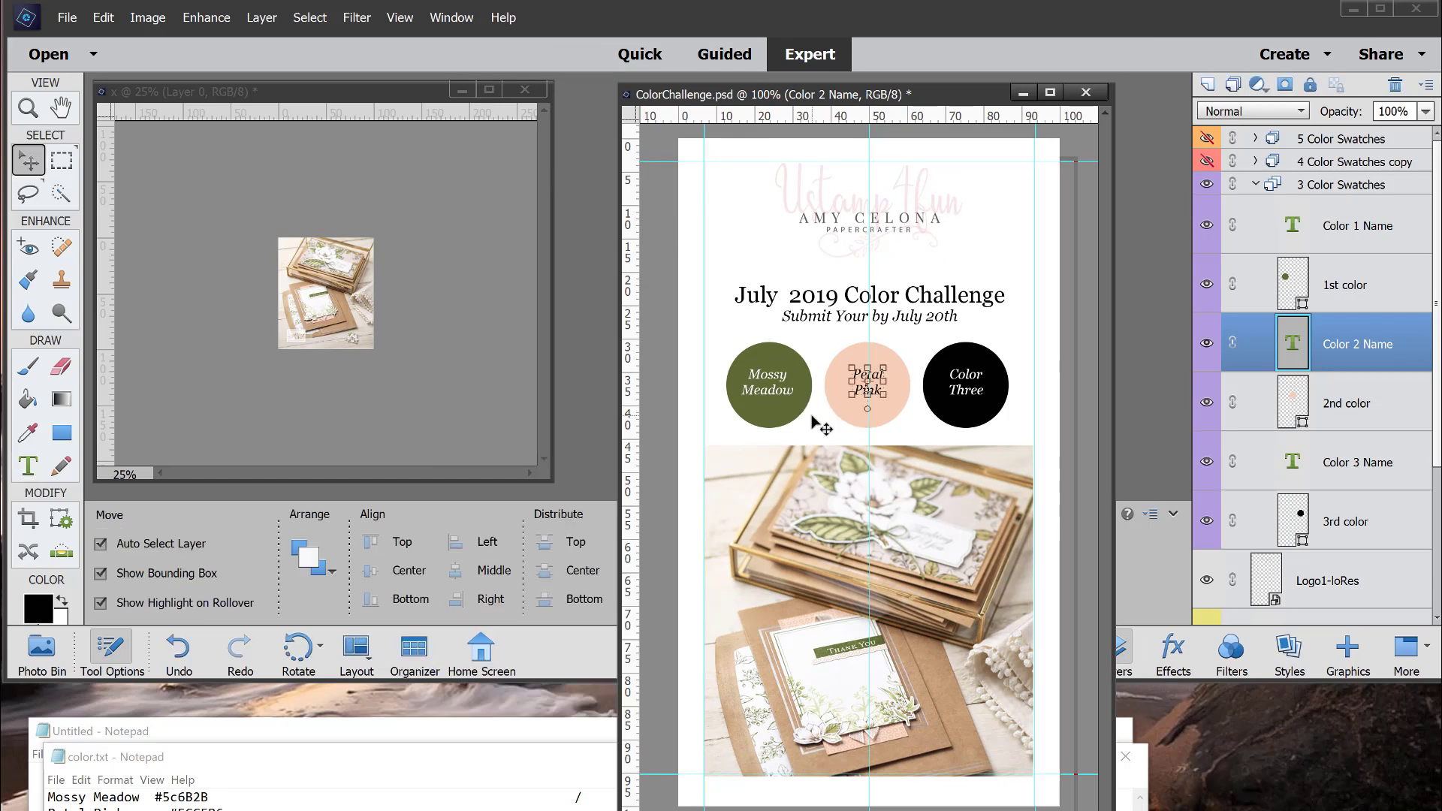
Change the Color 3 Name text to So Saffron and make the lettering black.
{"action": "left_click", "coordinate": [931, 344]}
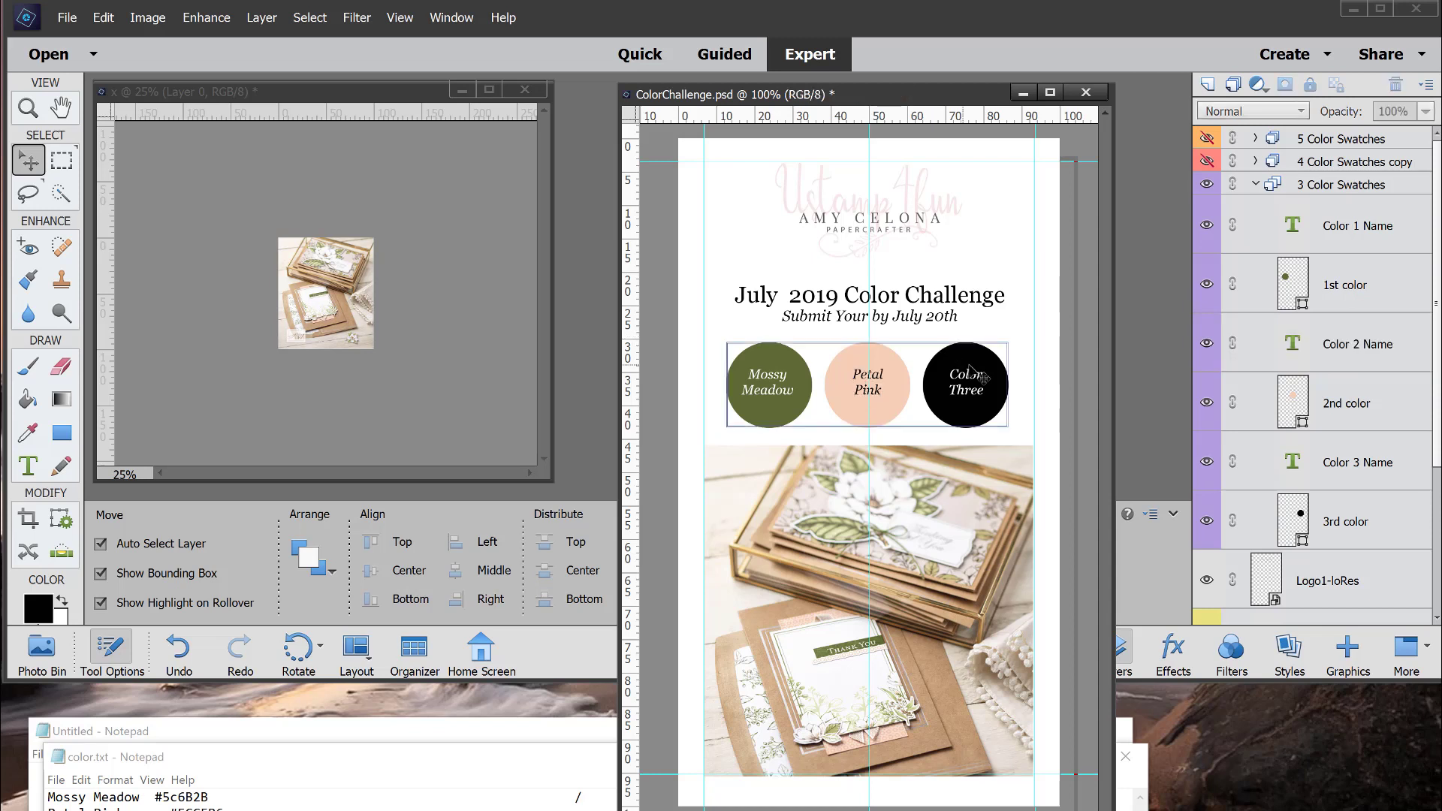
{"action": "left_click", "coordinate": [969, 391]}
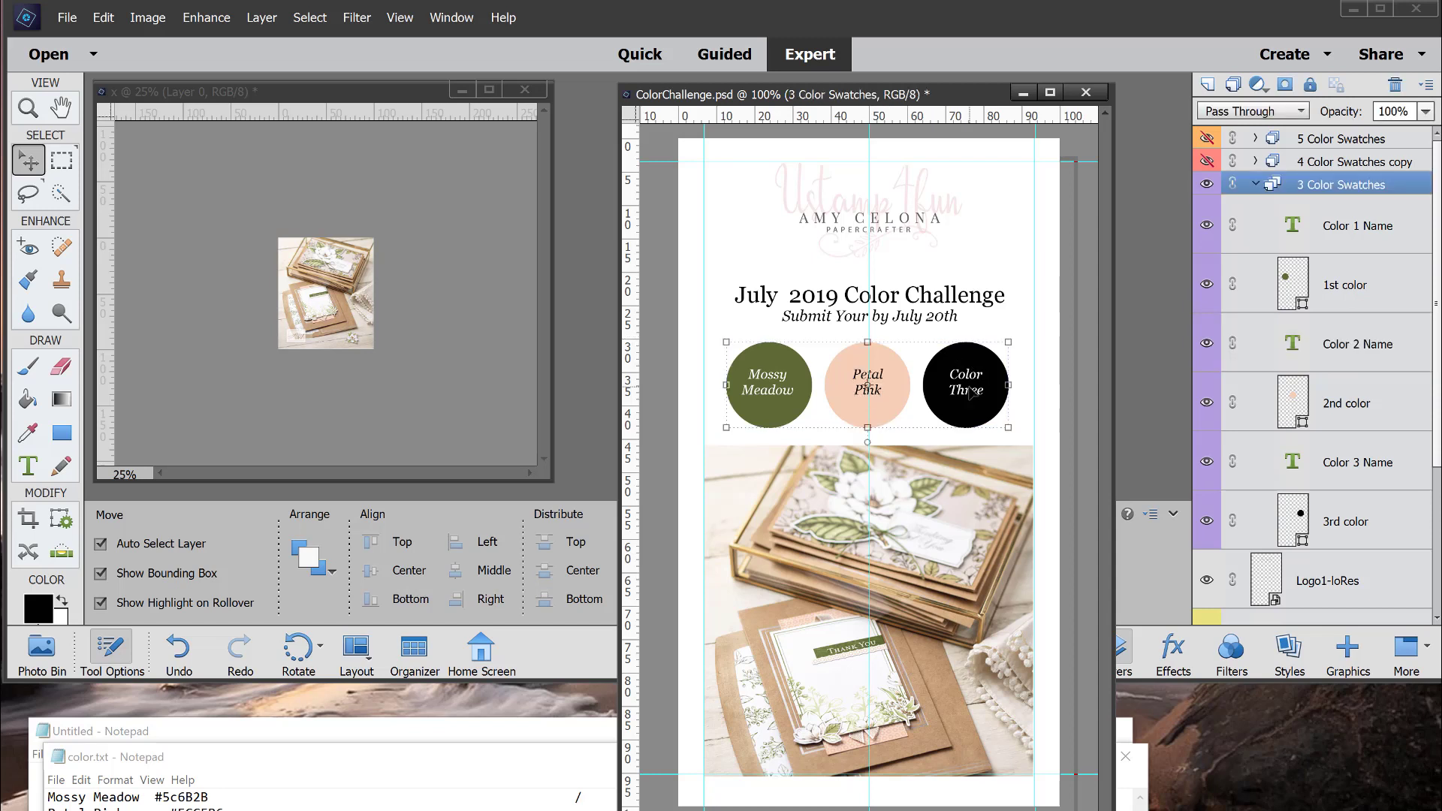
{"action": "left_click", "coordinate": [1379, 470]}
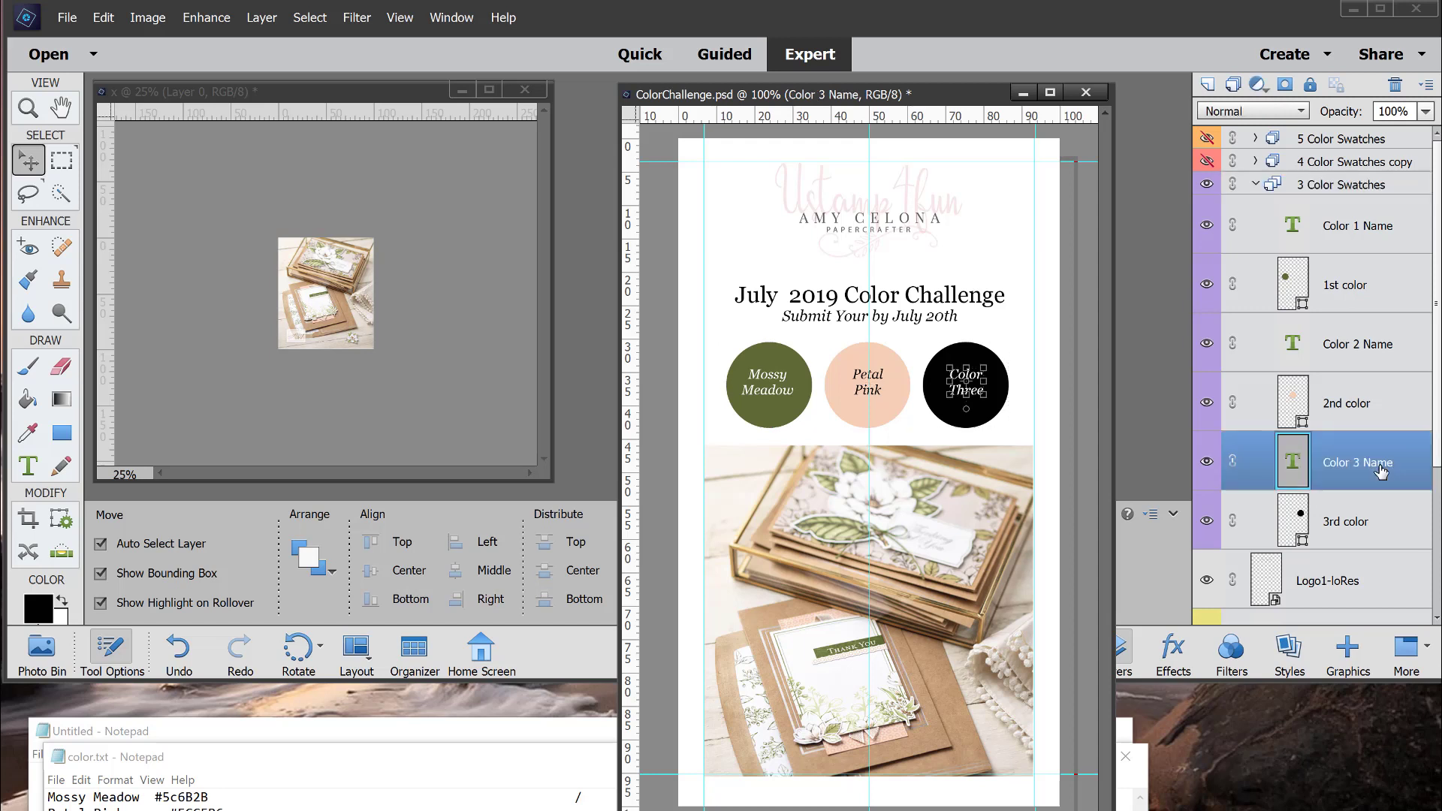
{"action": "left_click", "coordinate": [31, 467]}
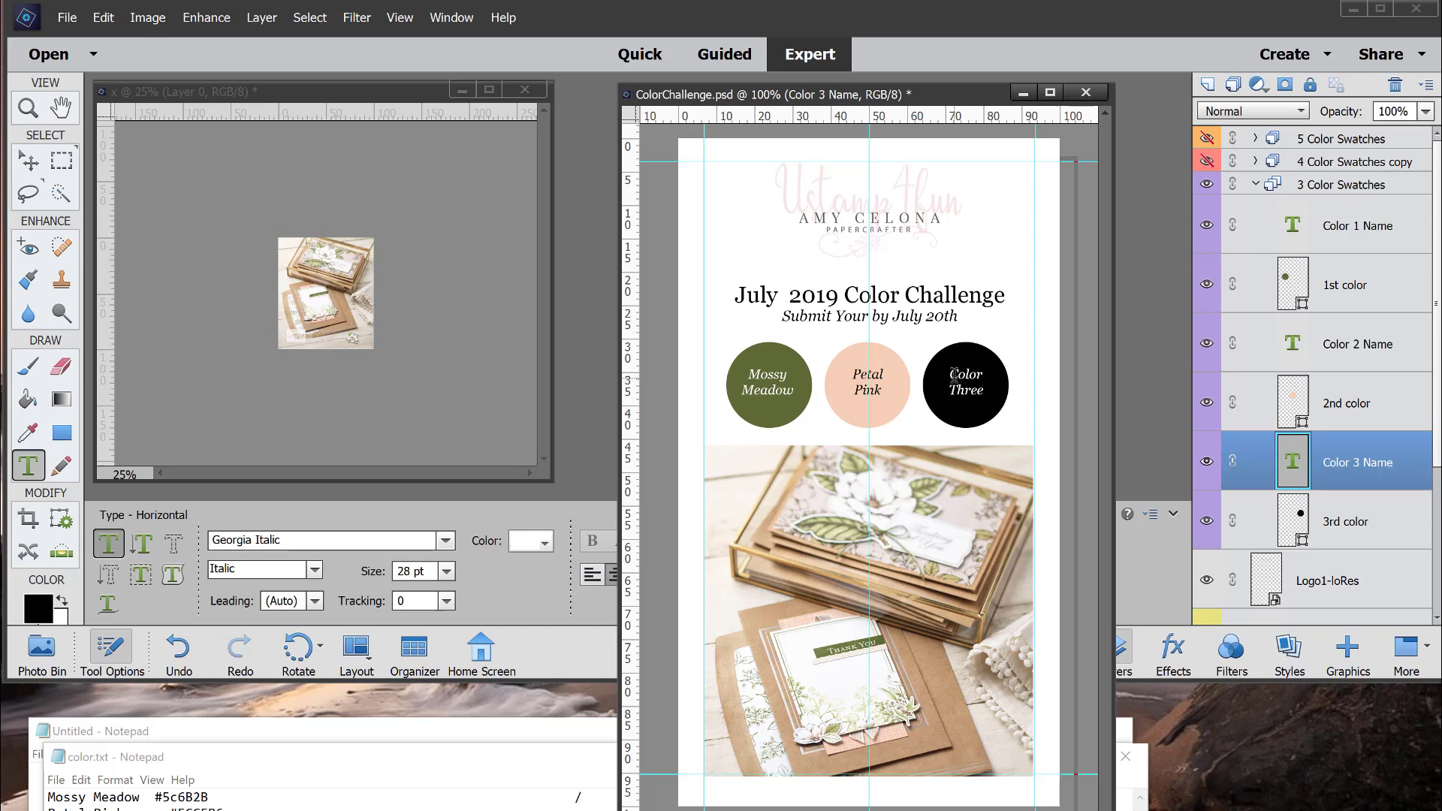
{"action": "mouse_move", "coordinate": [951, 375]}
{"action": "left_mouse_down"}
{"action": "mouse_move", "coordinate": [986, 392]}
{"action": "mouse_move", "coordinate": [949, 388]}
{"action": "mouse_move", "coordinate": [956, 374]}
{"action": "left_mouse_up"}
{"action": "left_click", "coordinate": [988, 391]}
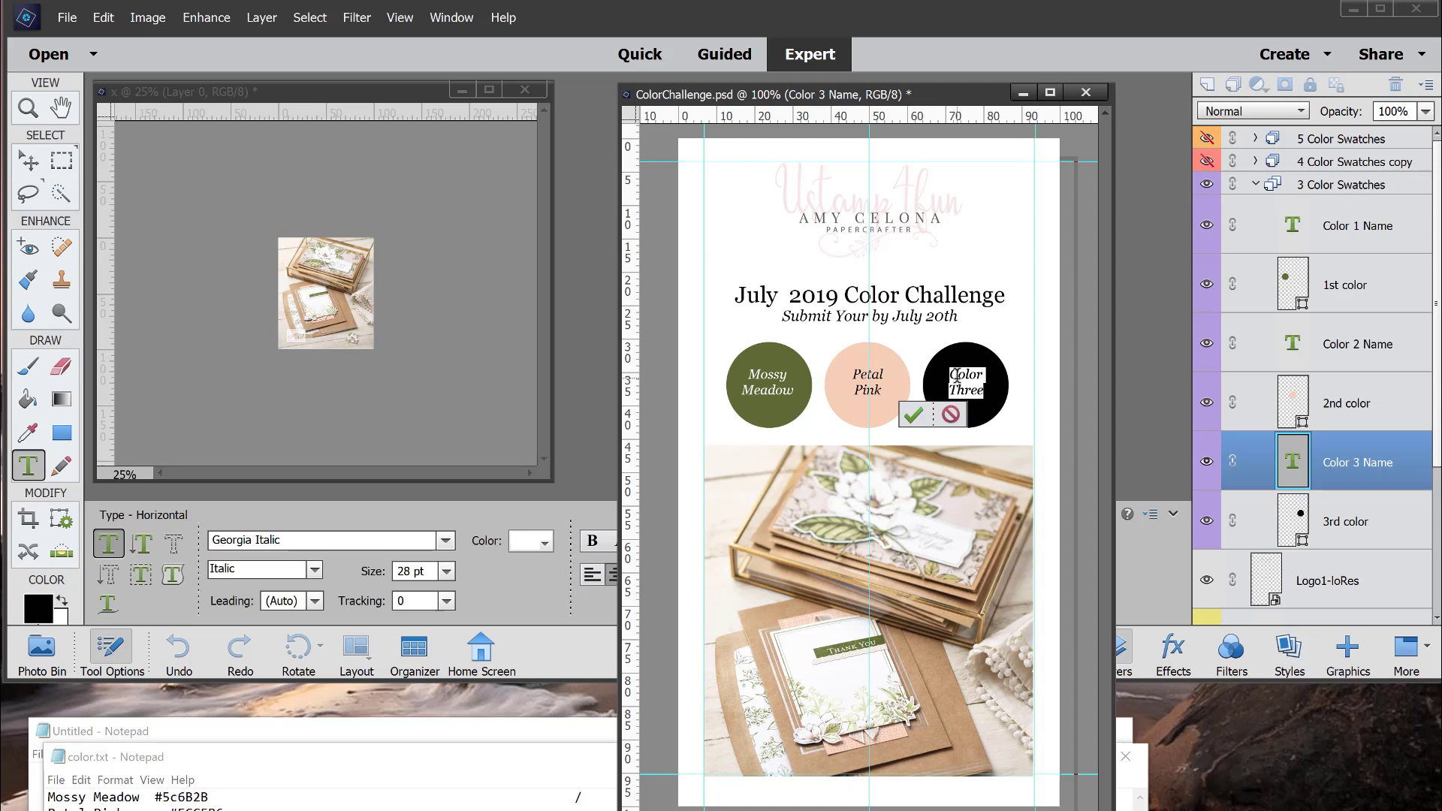
{"action": "left_click", "coordinate": [957, 374]}
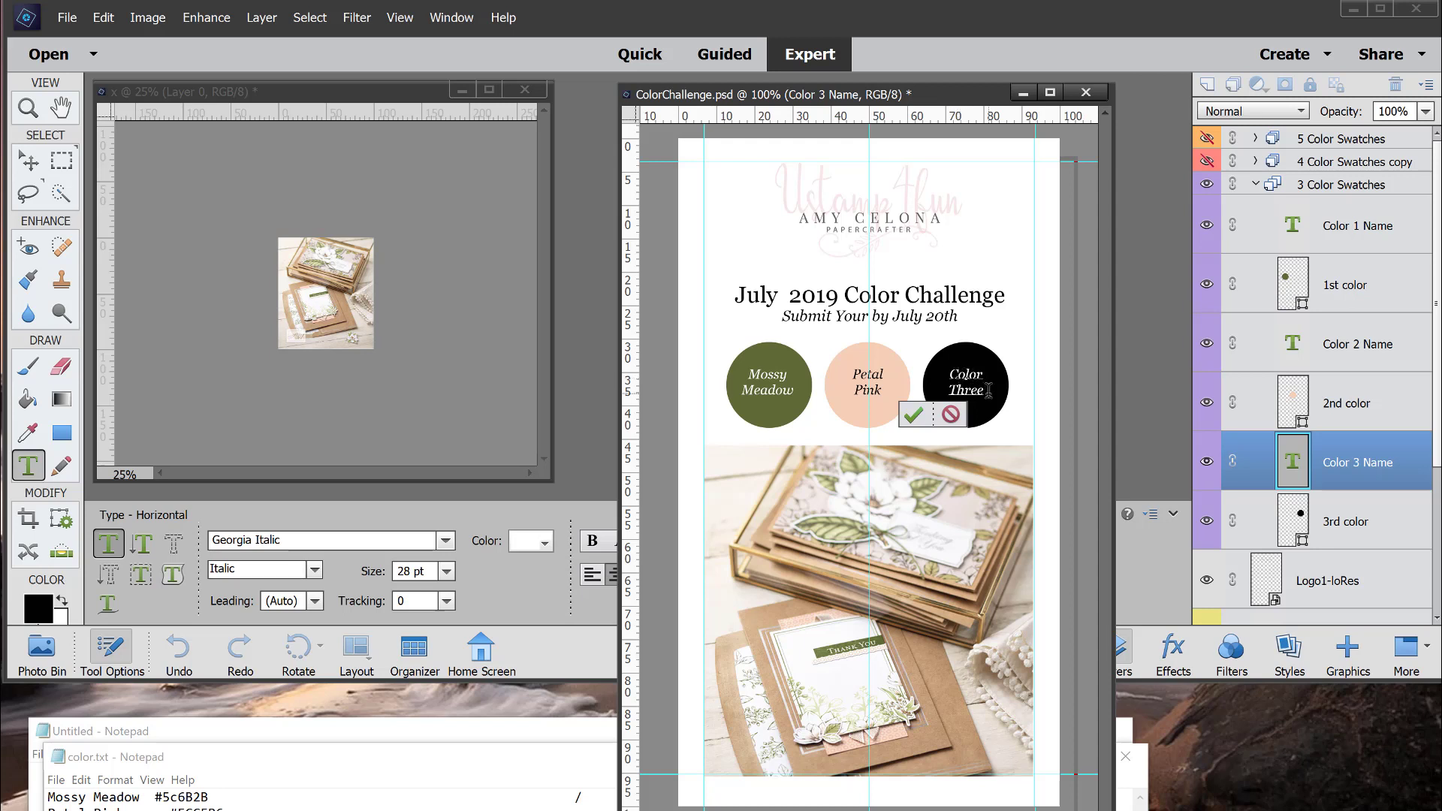
{"action": "left_click_drag", "start_coordinate": [989, 390], "coordinate": [945, 373]}
{"action": "left_click", "coordinate": [543, 542]}
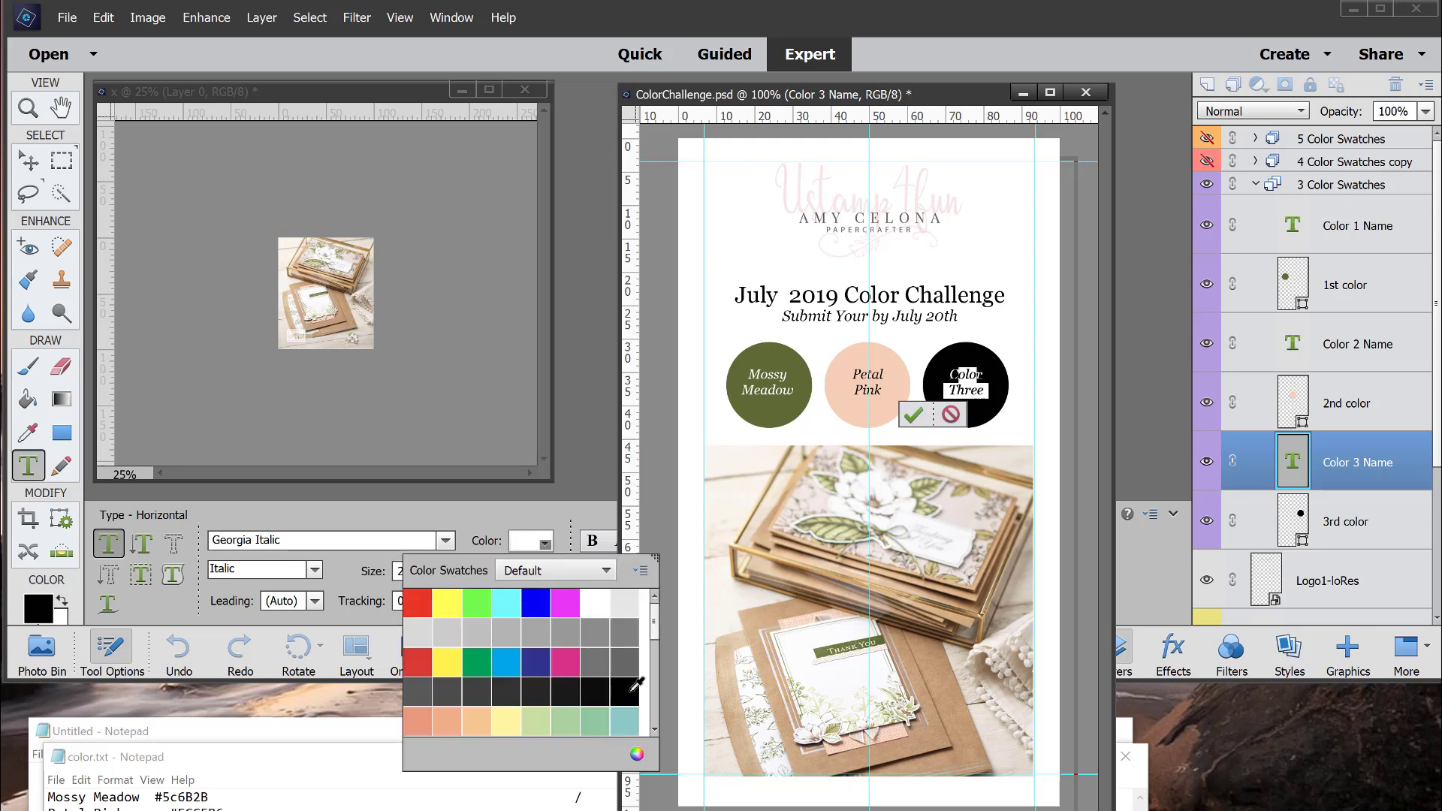
{"action": "left_click", "coordinate": [624, 691]}
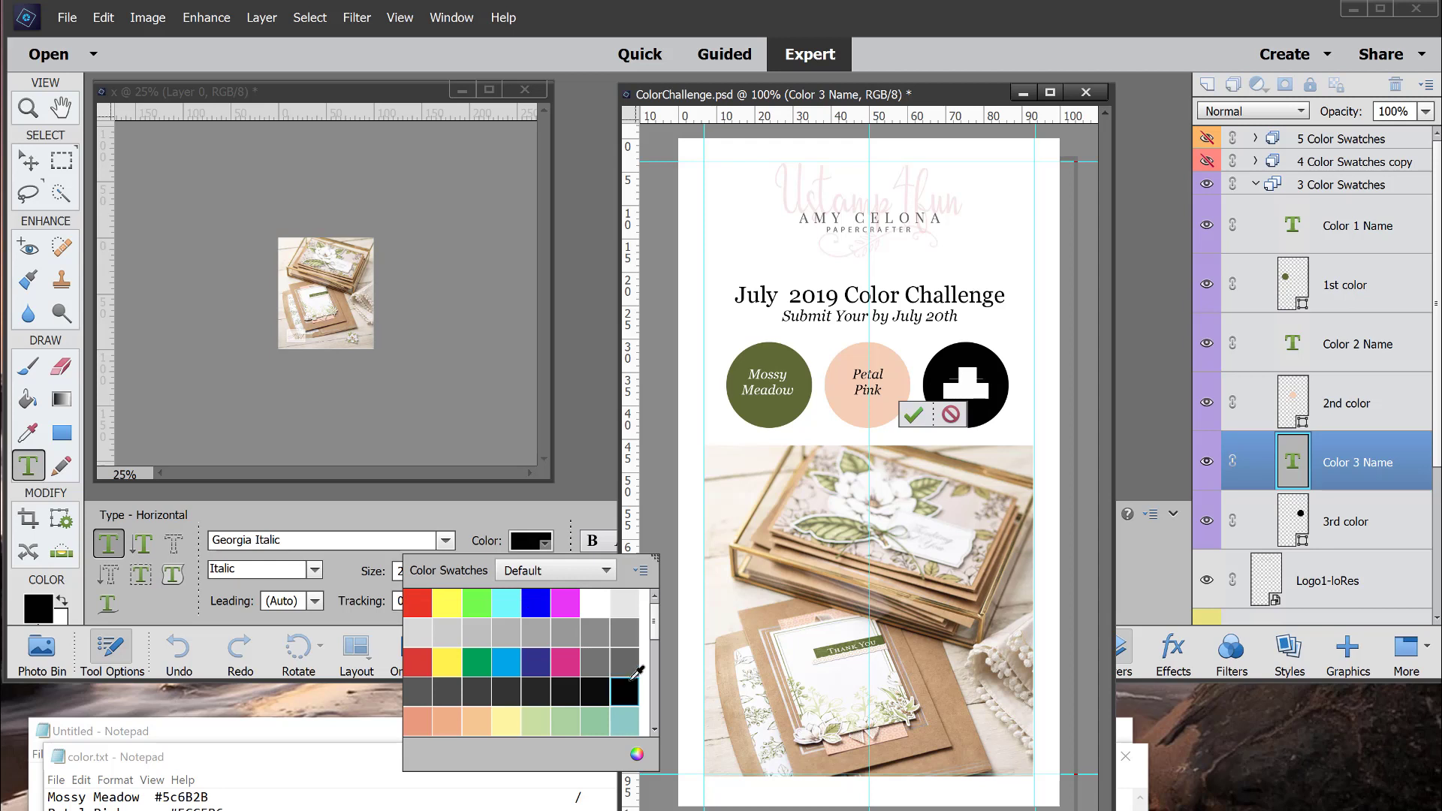
{"action": "left_click", "coordinate": [912, 413]}
{"action": "key", "text": "v"}
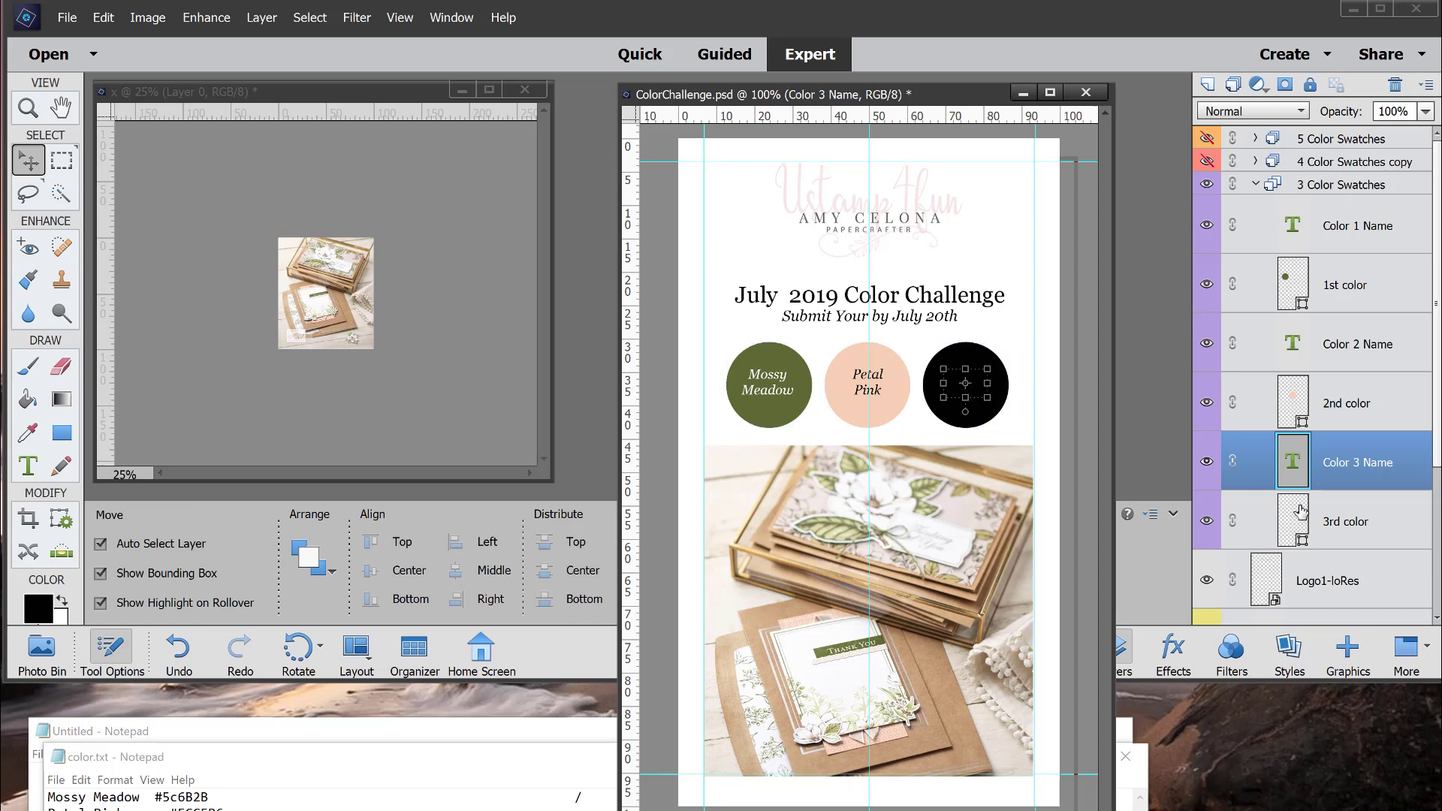
Set the fill of the 3rd color circle to hex ffda8d and deselect the layer.
{"action": "left_click", "coordinate": [1343, 516]}
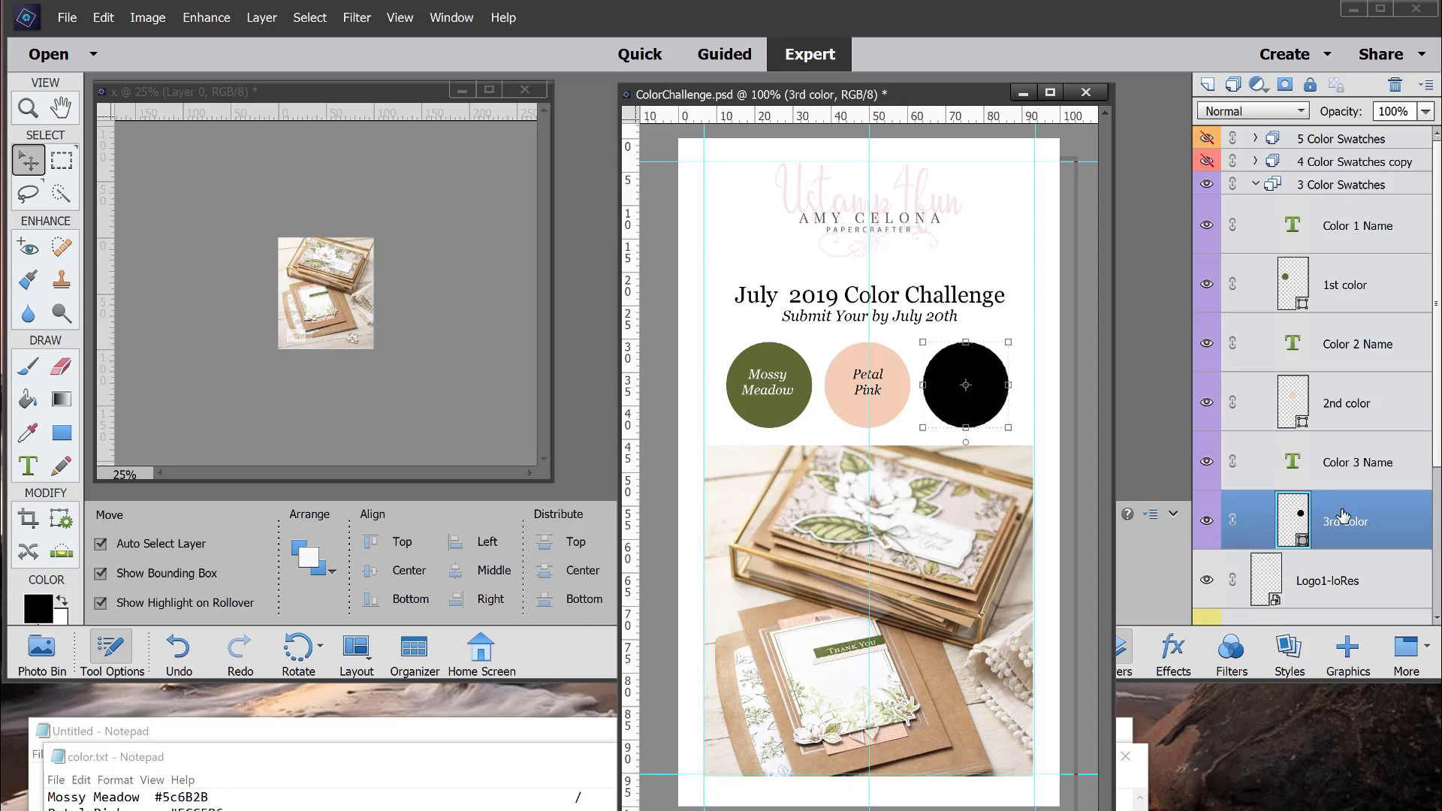
{"action": "double_click", "coordinate": [1302, 541]}
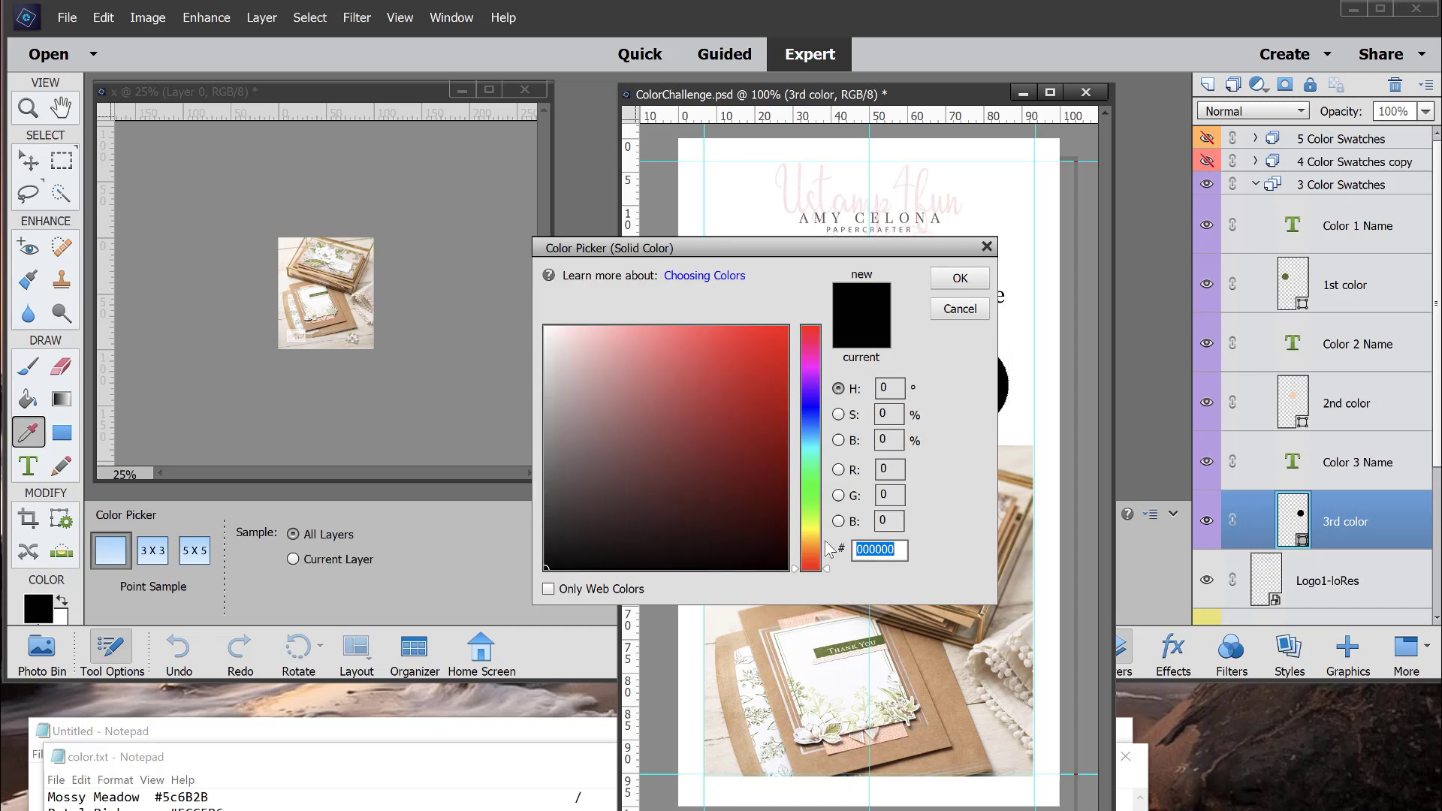
{"action": "type", "text": "ff"}
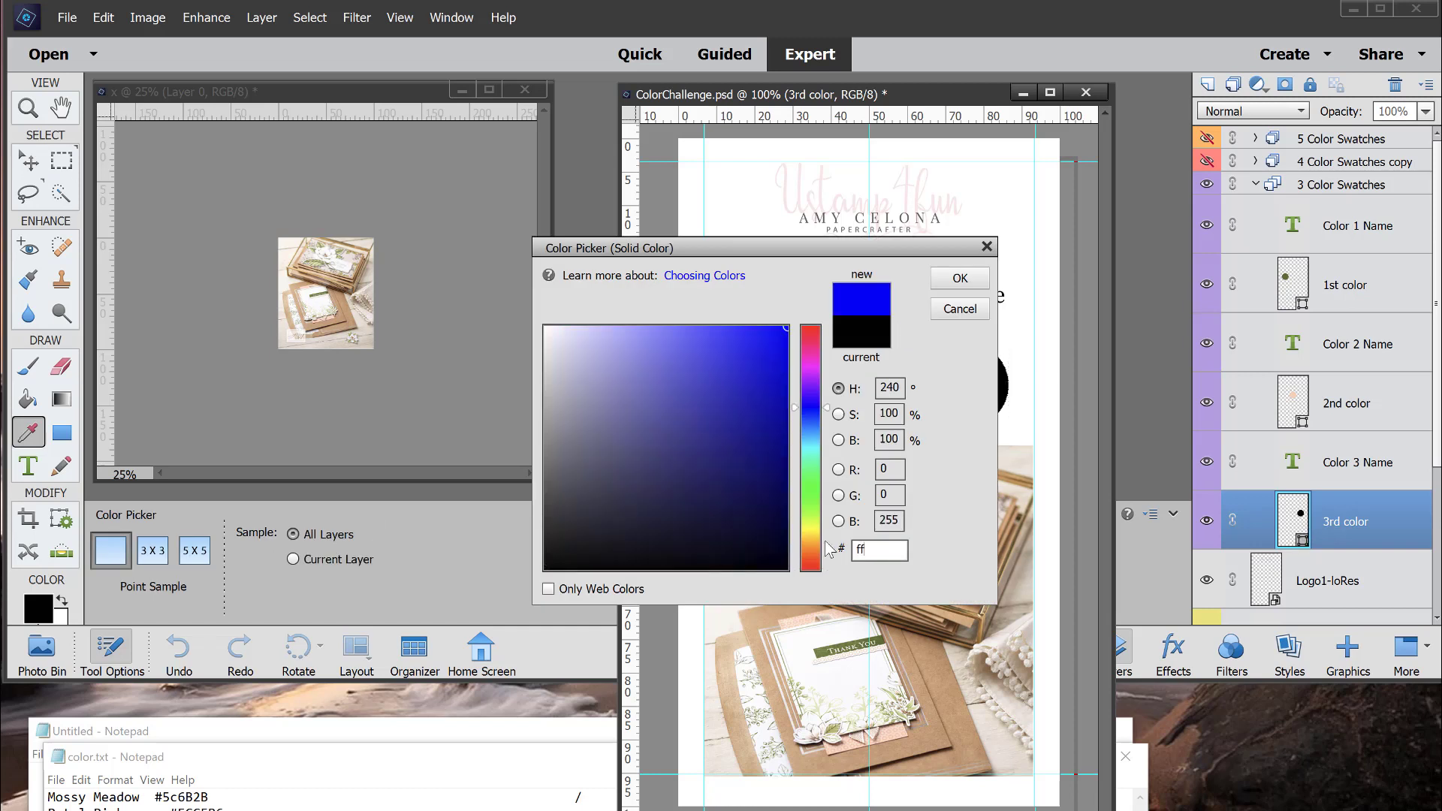
{"action": "type", "text": "da8"}
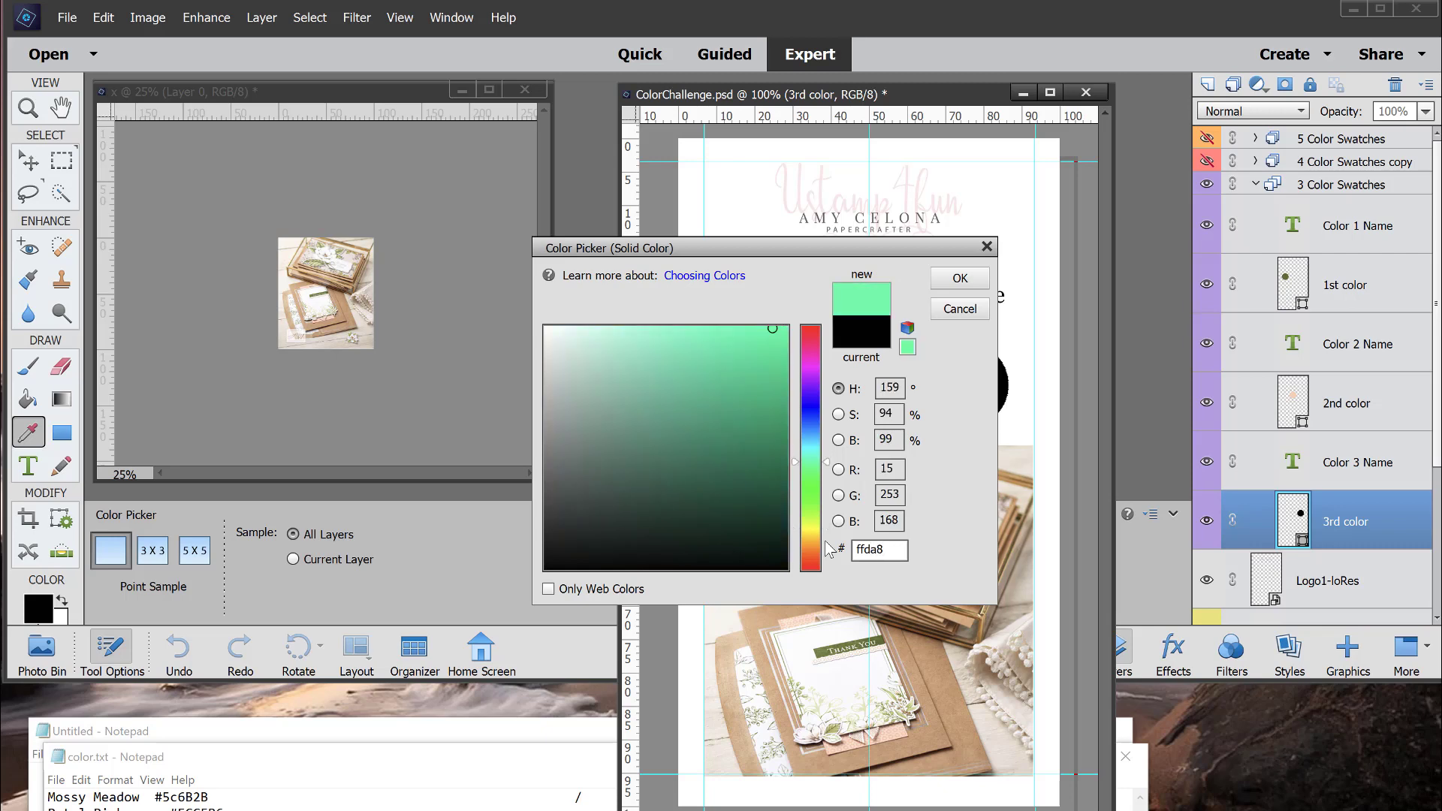
{"action": "type", "text": "d"}
{"action": "left_click", "coordinate": [944, 290]}
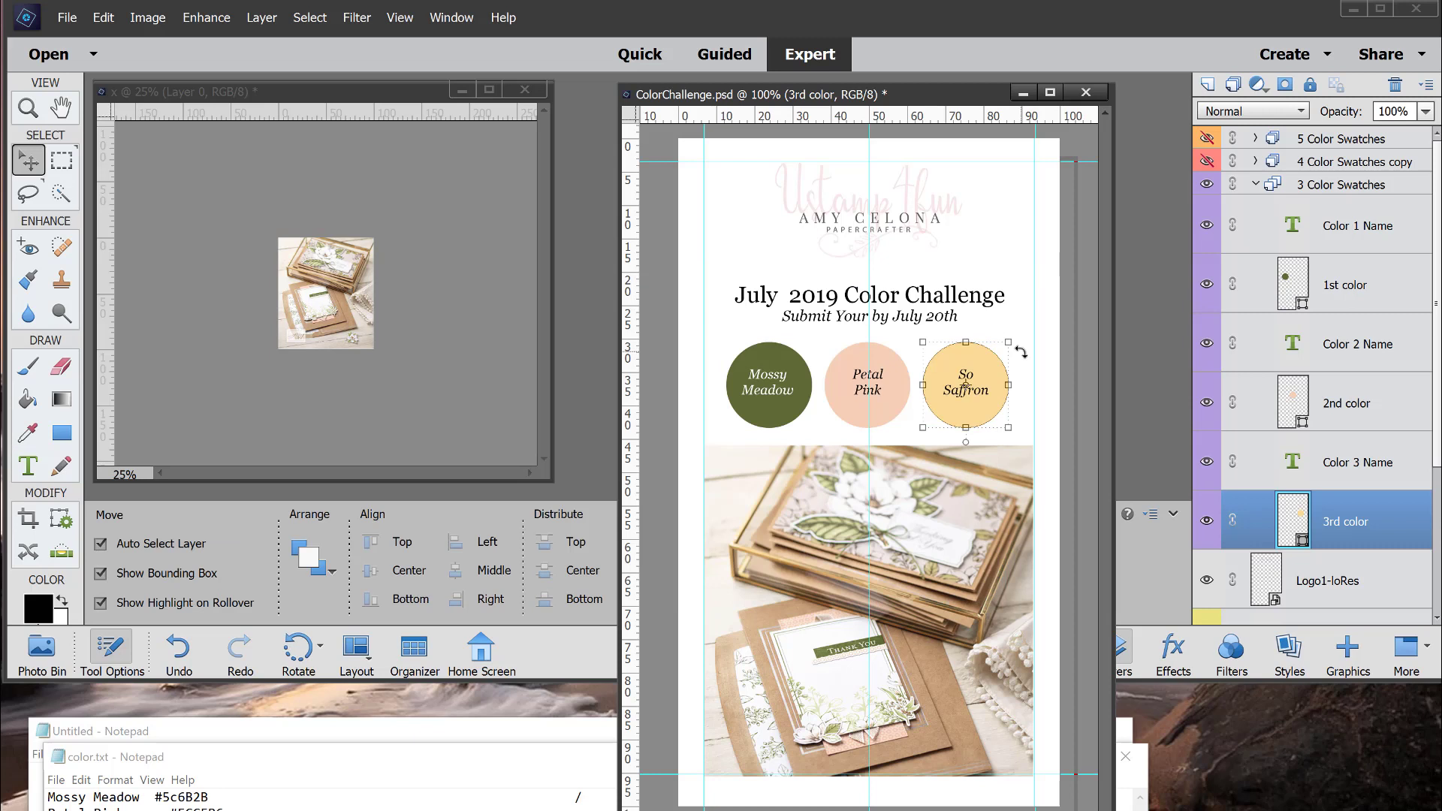
{"action": "left_click", "coordinate": [1021, 362]}
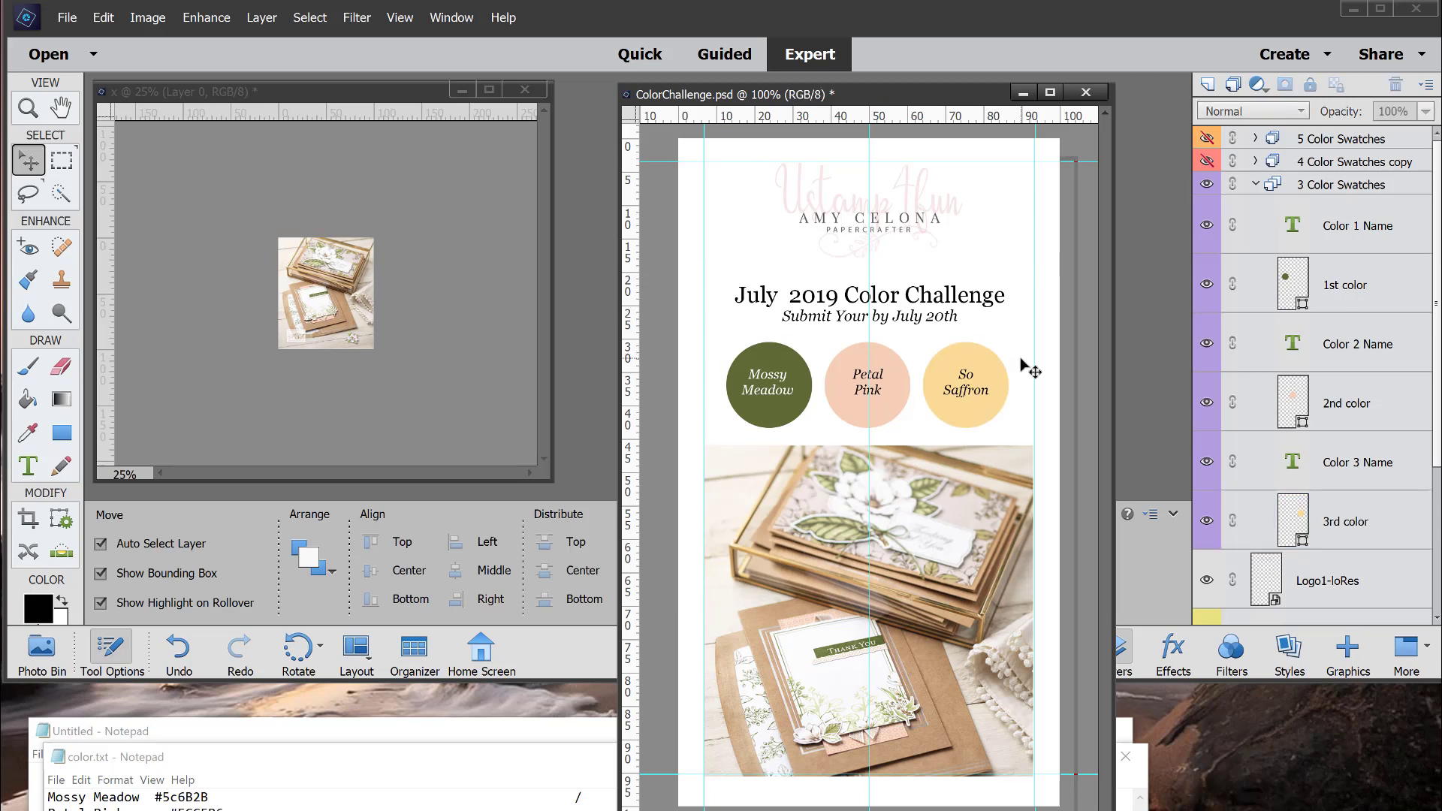
Nudge the July 2019 Color Challenge title block slightly upward, away from the color swatches.
{"action": "left_click", "coordinate": [906, 308]}
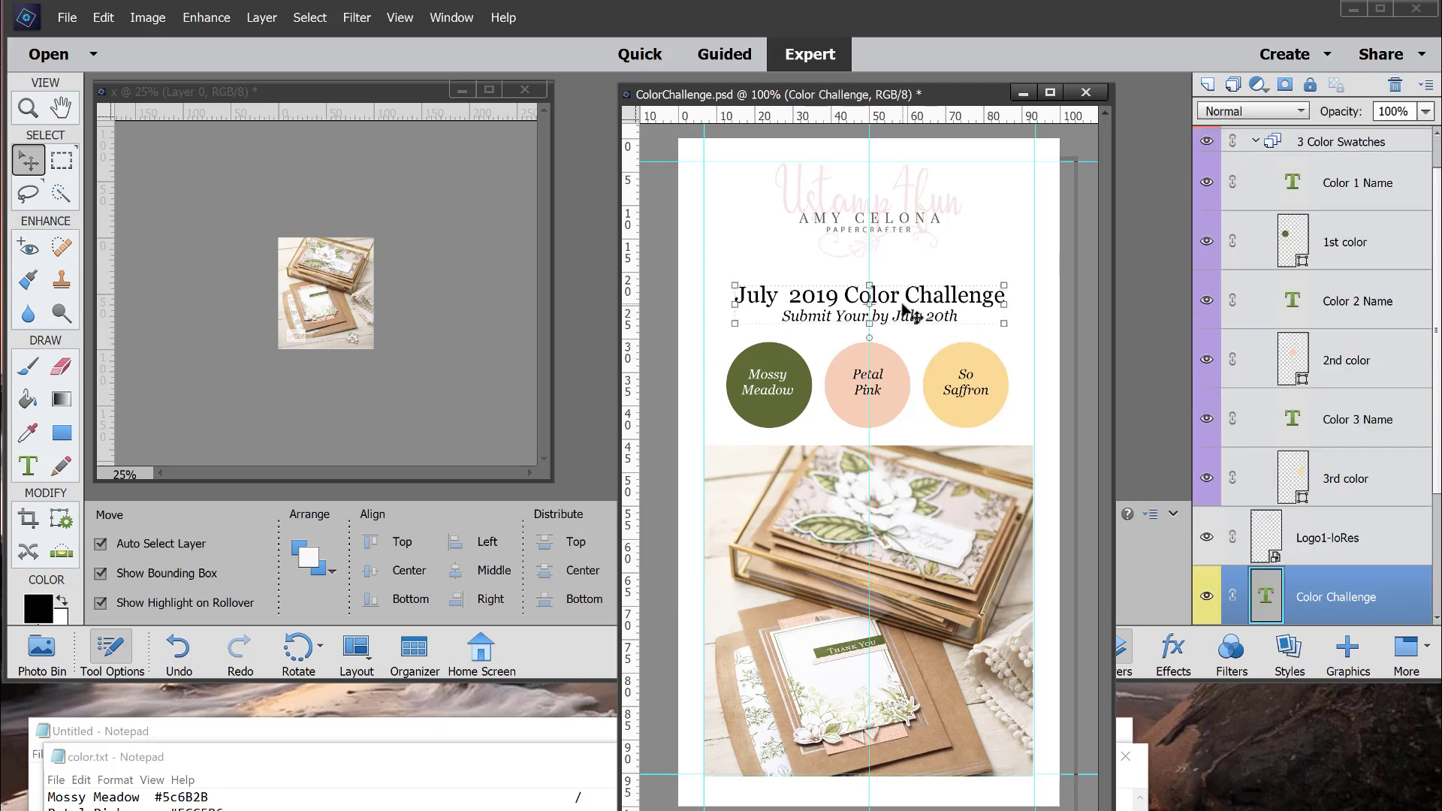
{"action": "key", "text": "Up"}
{"action": "key", "text": "Up"}
{"action": "key", "text": "Up"}
{"action": "key", "text": "Up"}
{"action": "key", "text": "Up"}
{"action": "key", "text": "Up"}
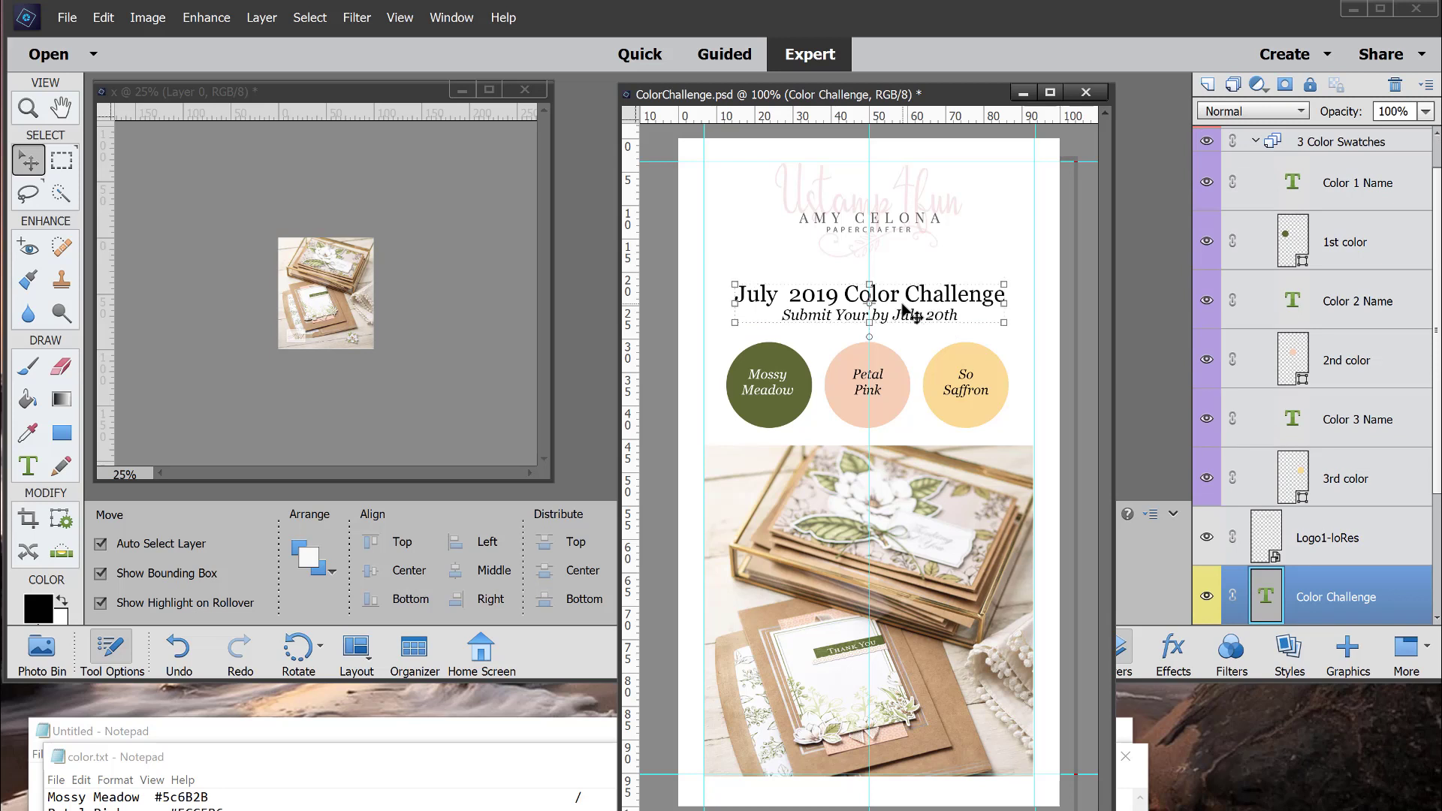
{"action": "key", "text": "Up"}
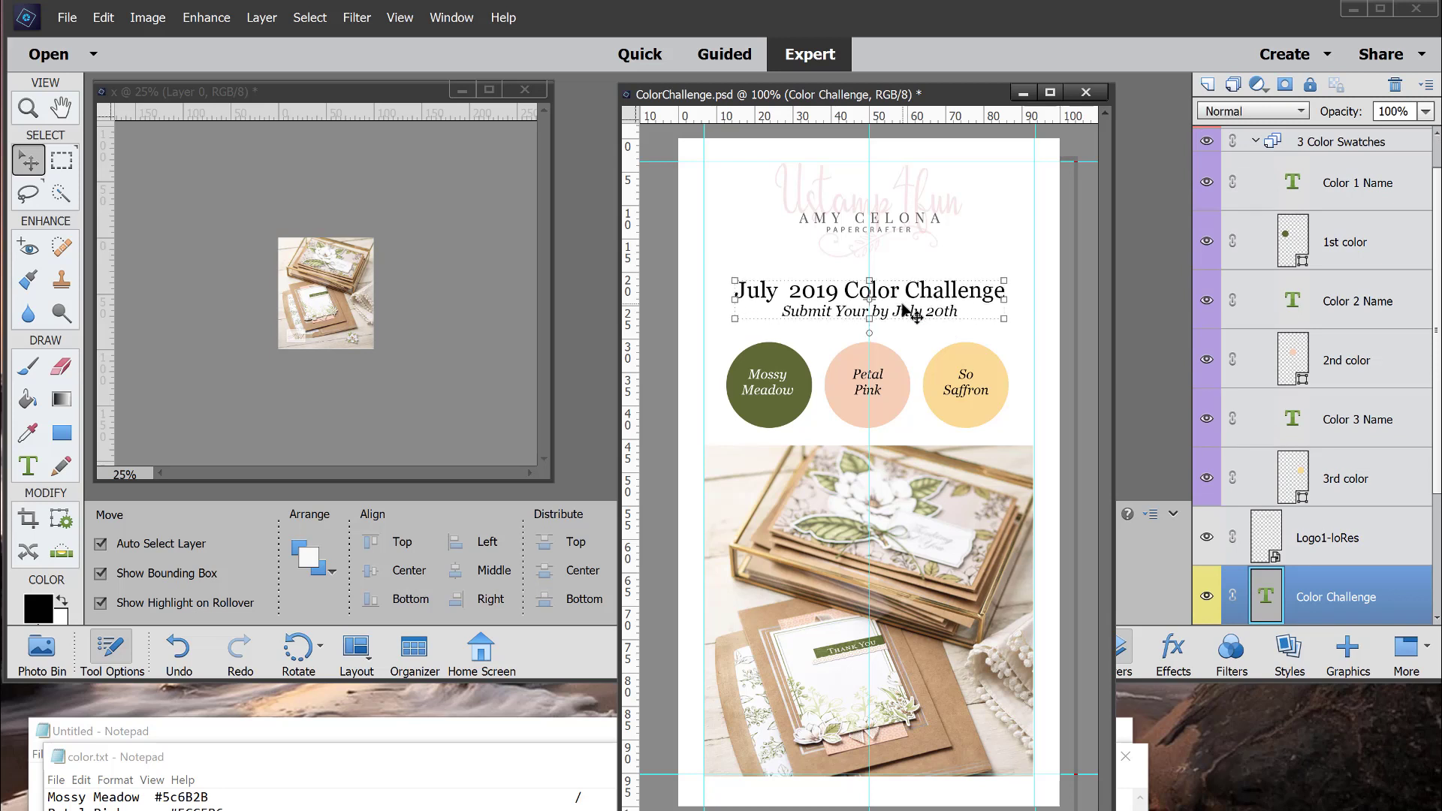
Nudge the Logo1-loRes logo slightly downward, closer to the challenge title.
{"action": "left_click", "coordinate": [890, 232]}
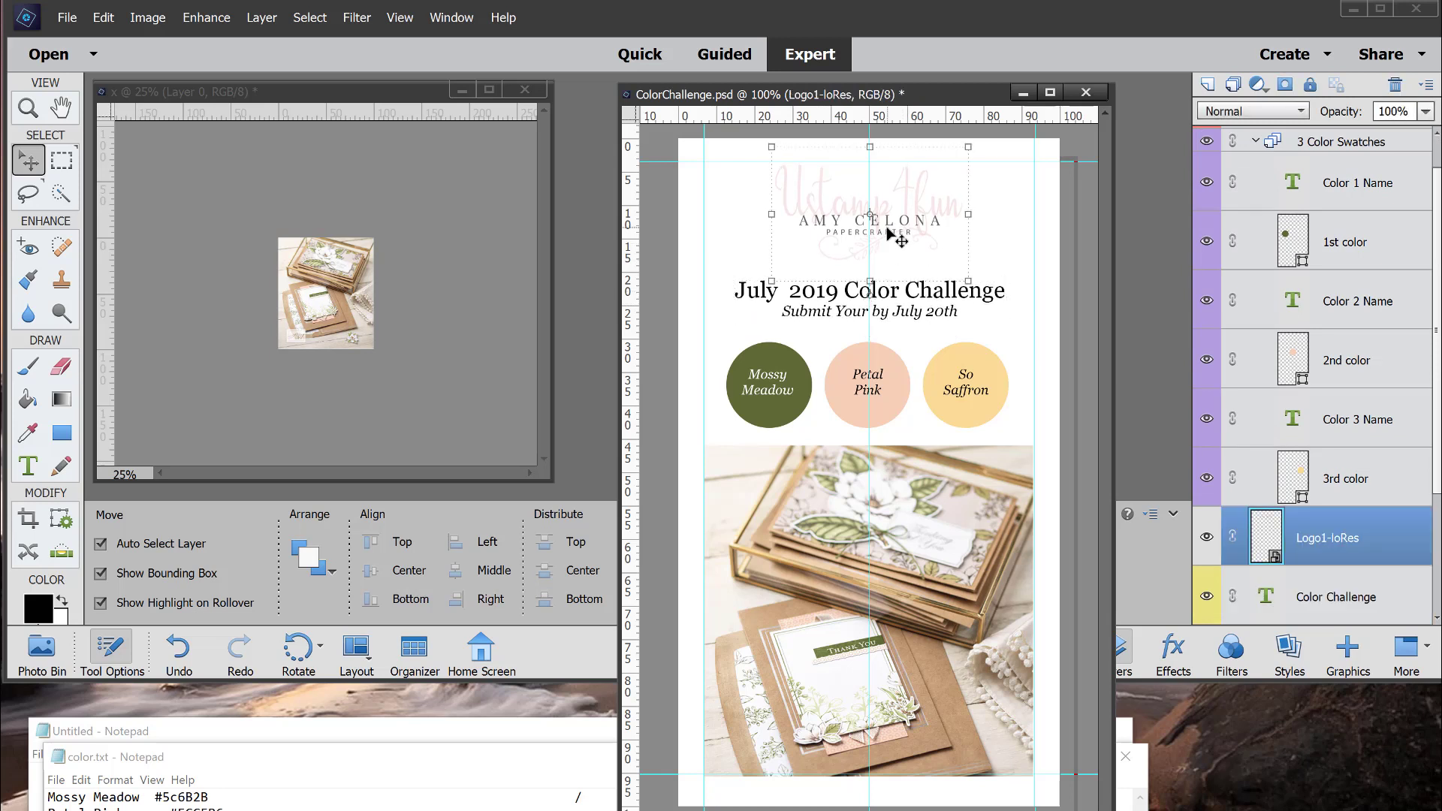
{"action": "key", "text": "Down"}
{"action": "key", "text": "Down"}
{"action": "key", "text": "Down"}
{"action": "key", "text": "Down"}
{"action": "key", "text": "Down"}
{"action": "key", "text": "Down"}
{"action": "key", "text": "Down"}
{"action": "key", "text": "Down"}
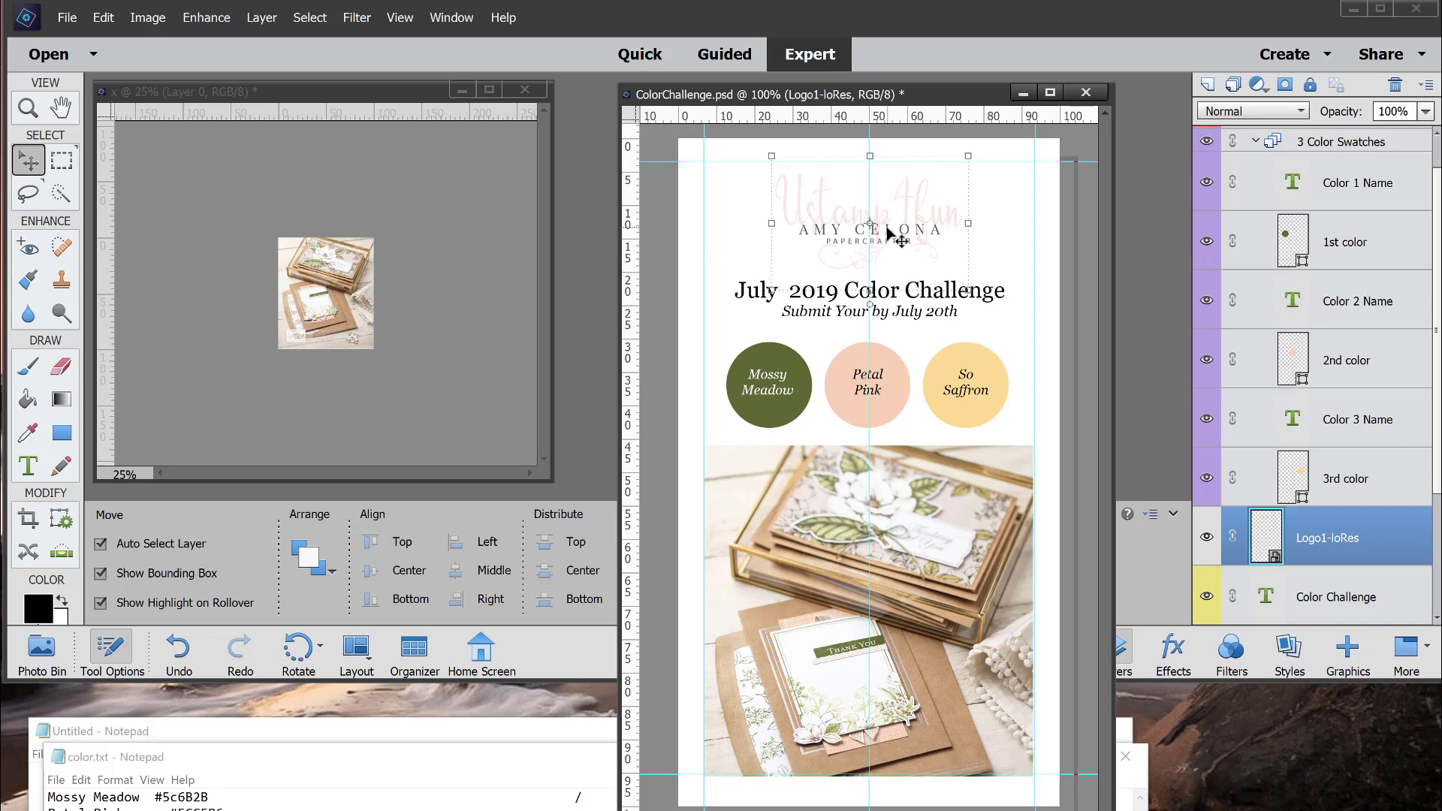
Save the customized template as a separate Photoshop file named July Color Challenge in the Color Challenge folder.
{"action": "left_click", "coordinate": [1027, 234]}
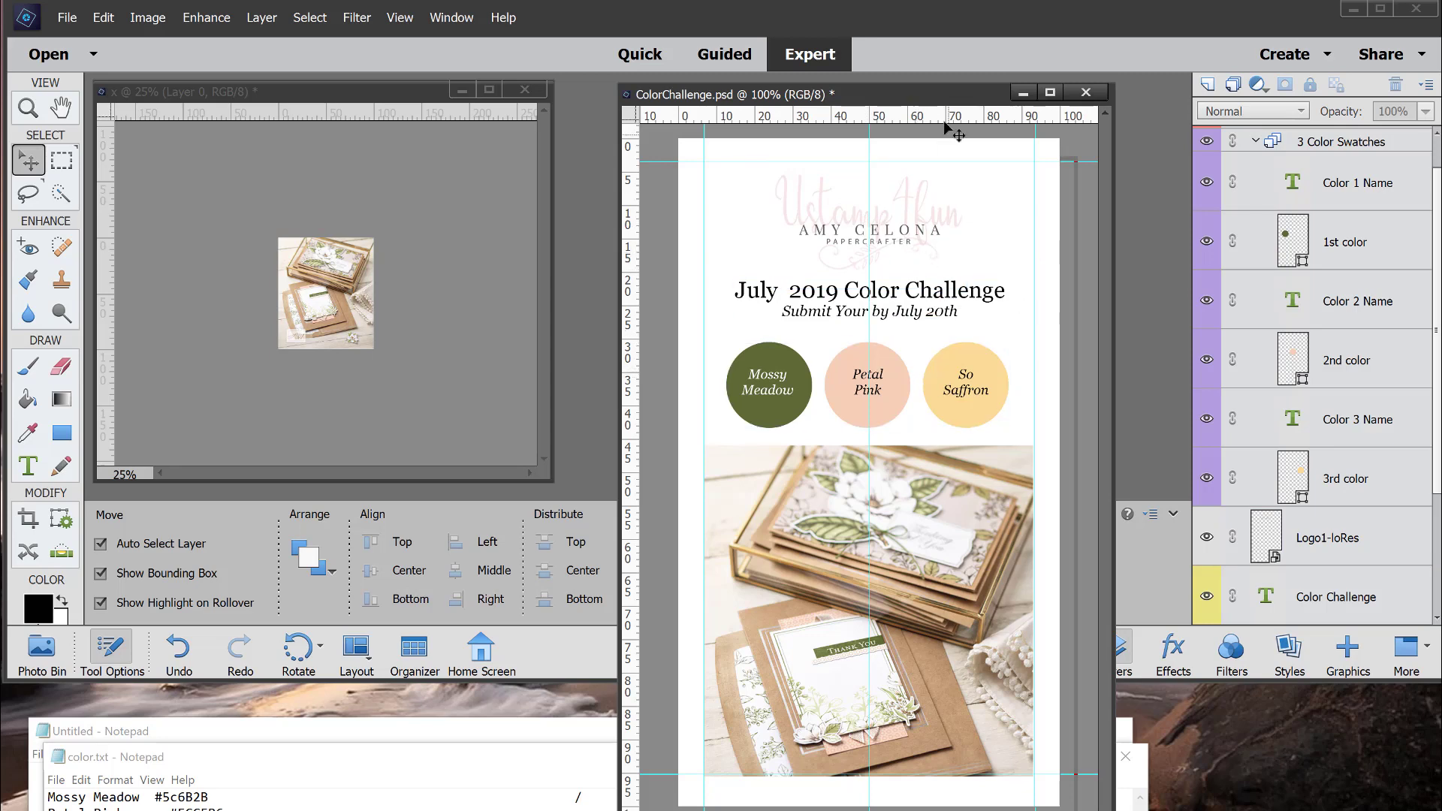
{"action": "left_click_drag", "start_coordinate": [944, 101], "coordinate": [899, 95]}
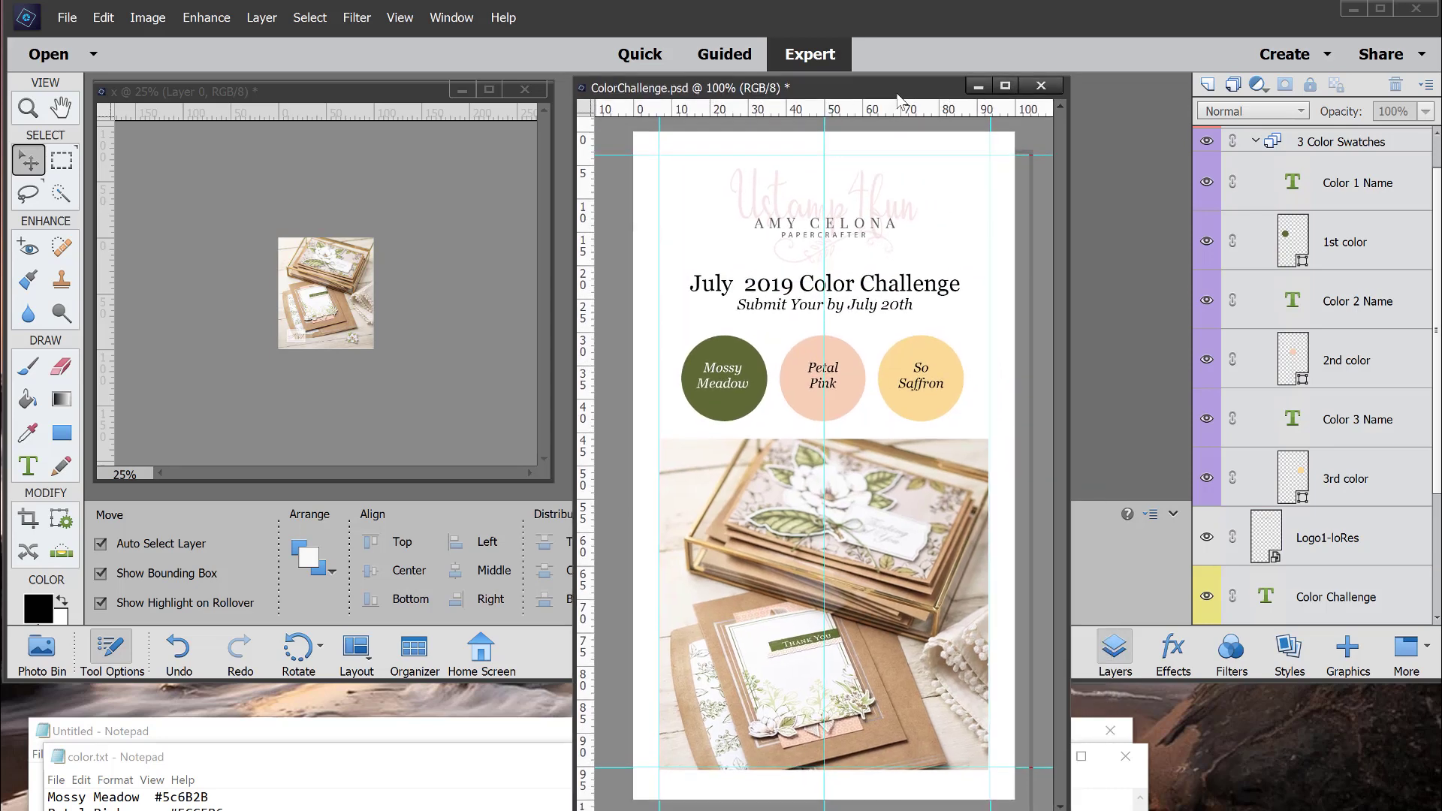
{"action": "left_click", "coordinate": [67, 19]}
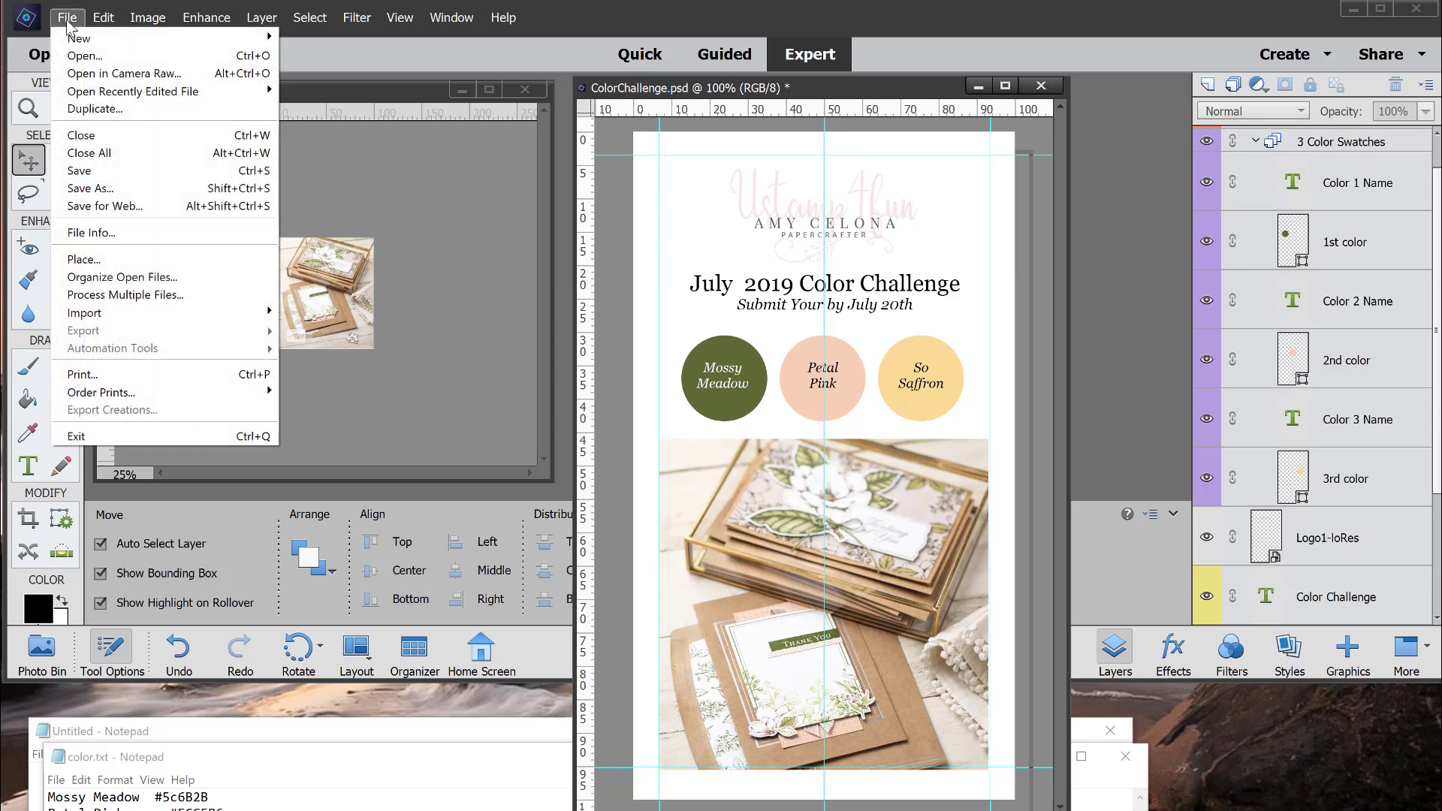
{"action": "left_click", "coordinate": [87, 188]}
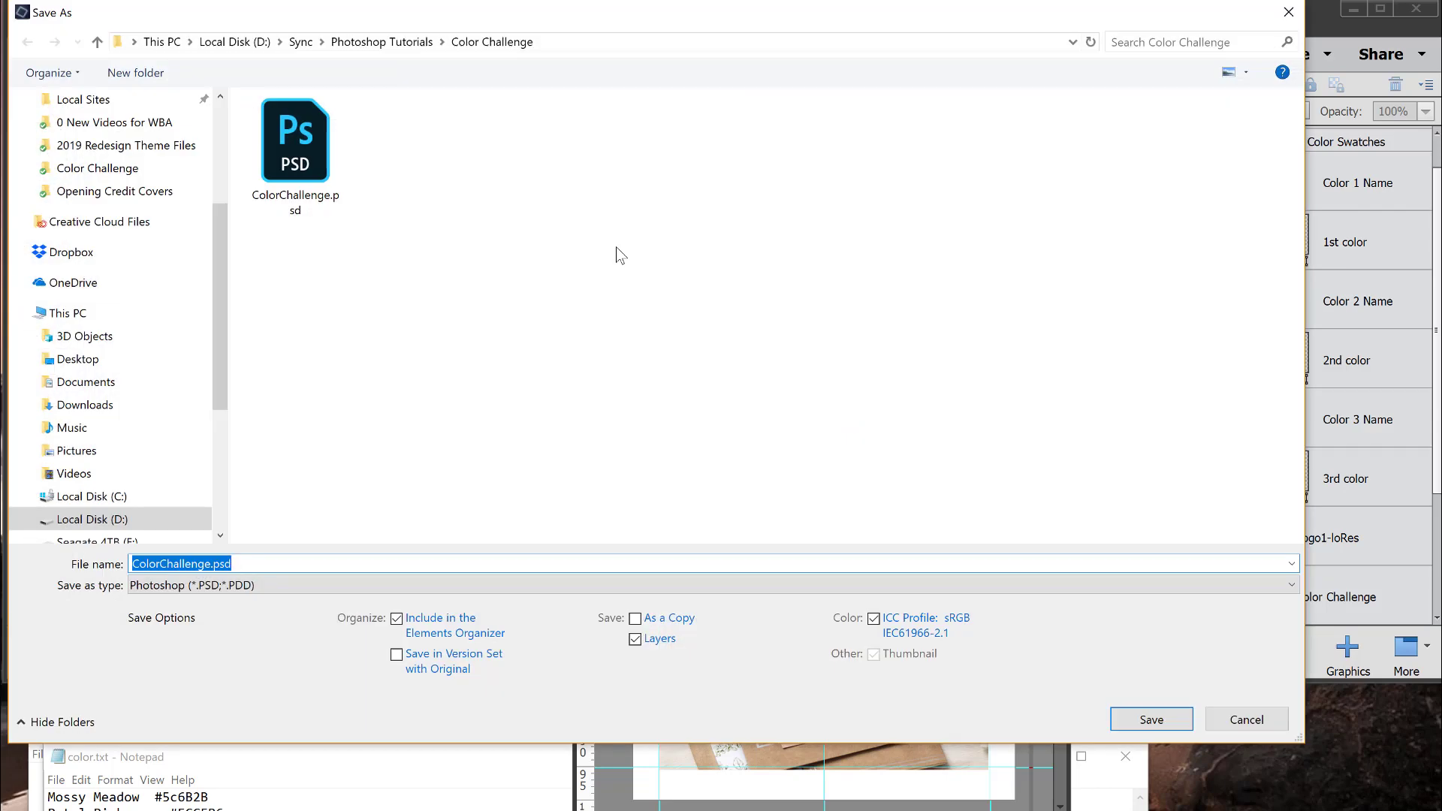
{"action": "type", "text": "July Co"}
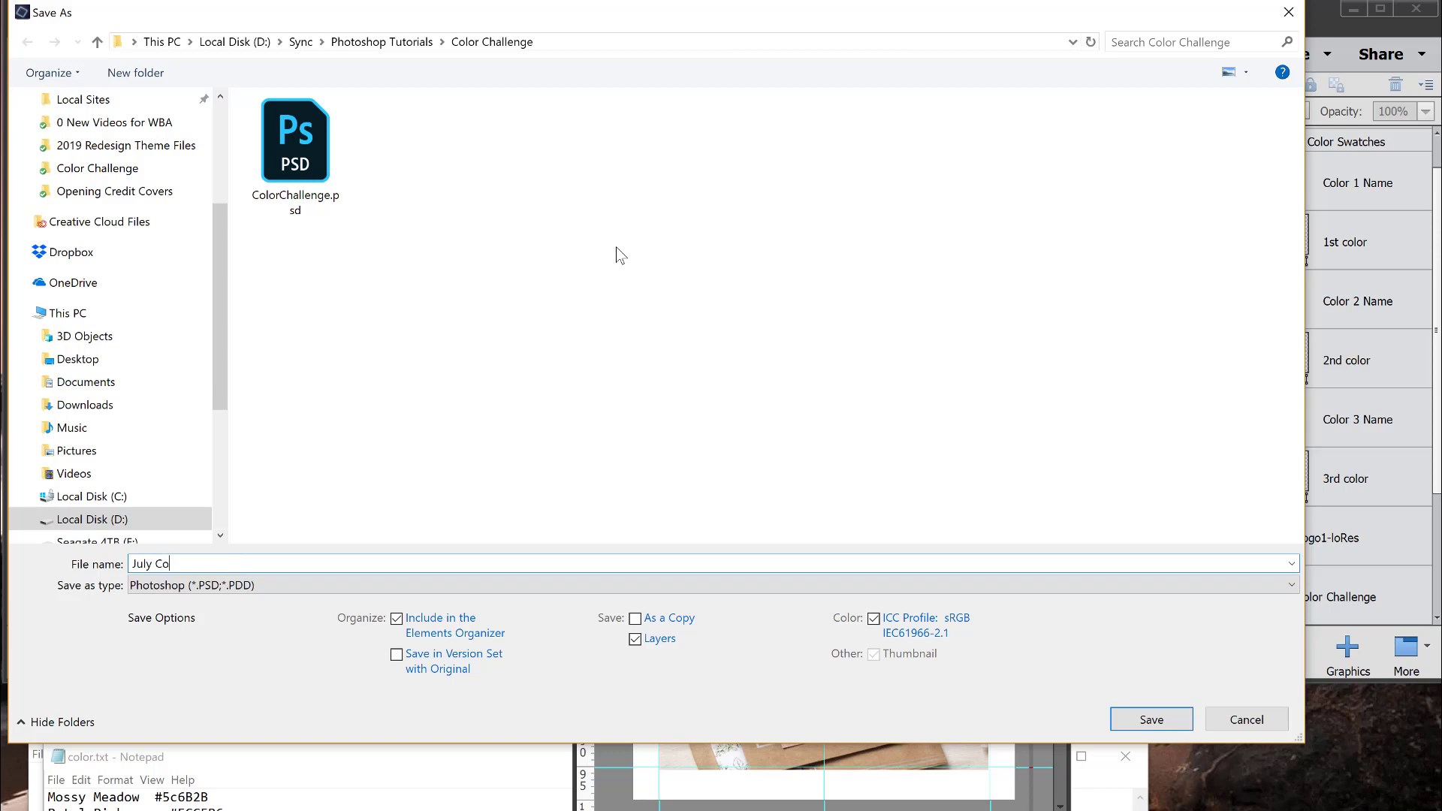
{"action": "type", "text": "lor Challenge"}
{"action": "left_click", "coordinate": [1167, 718]}
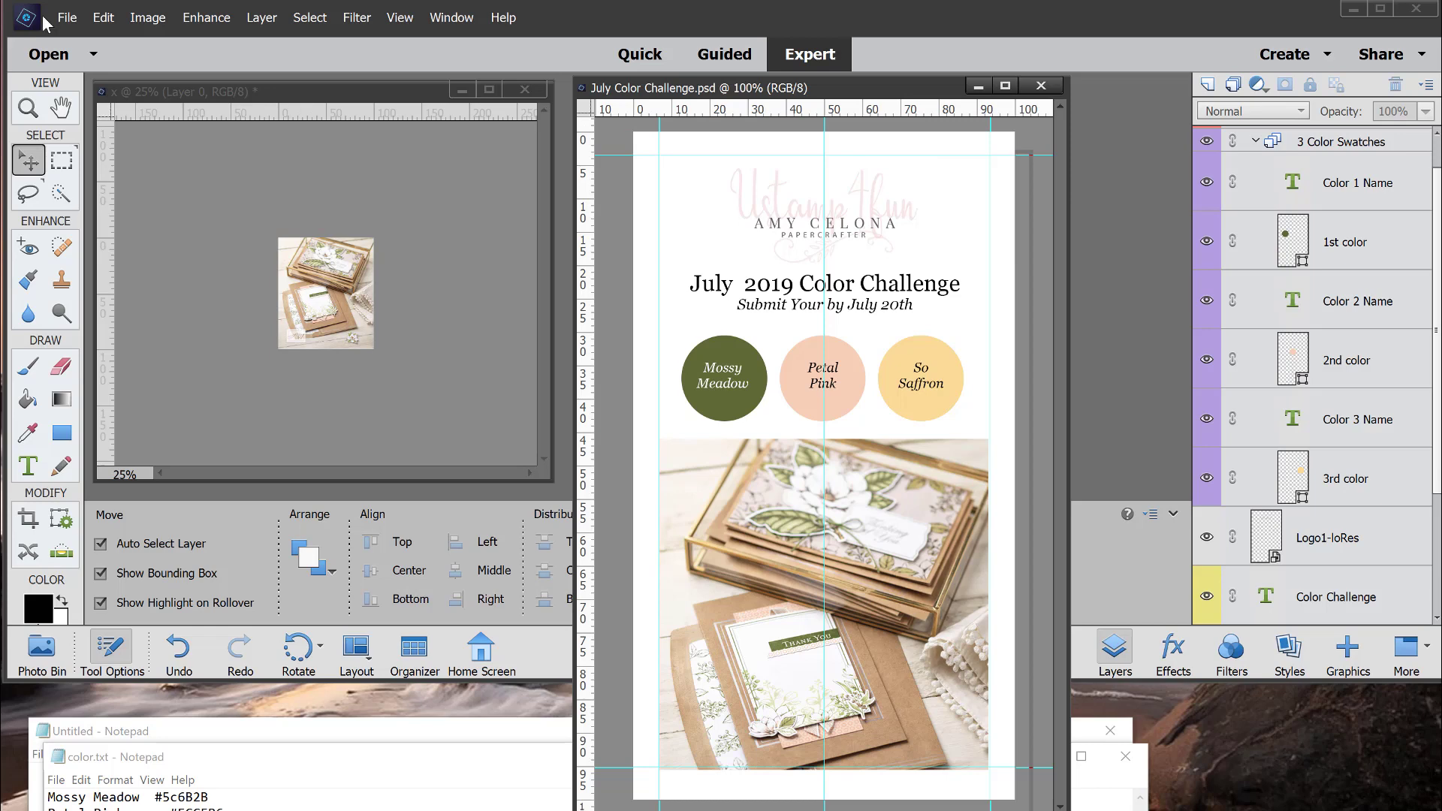
Export the design for the web as a quality 44 JPEG named July-Color-Challenge.jpg in the Photoshop Tutorials folder.
{"action": "left_click", "coordinate": [67, 18]}
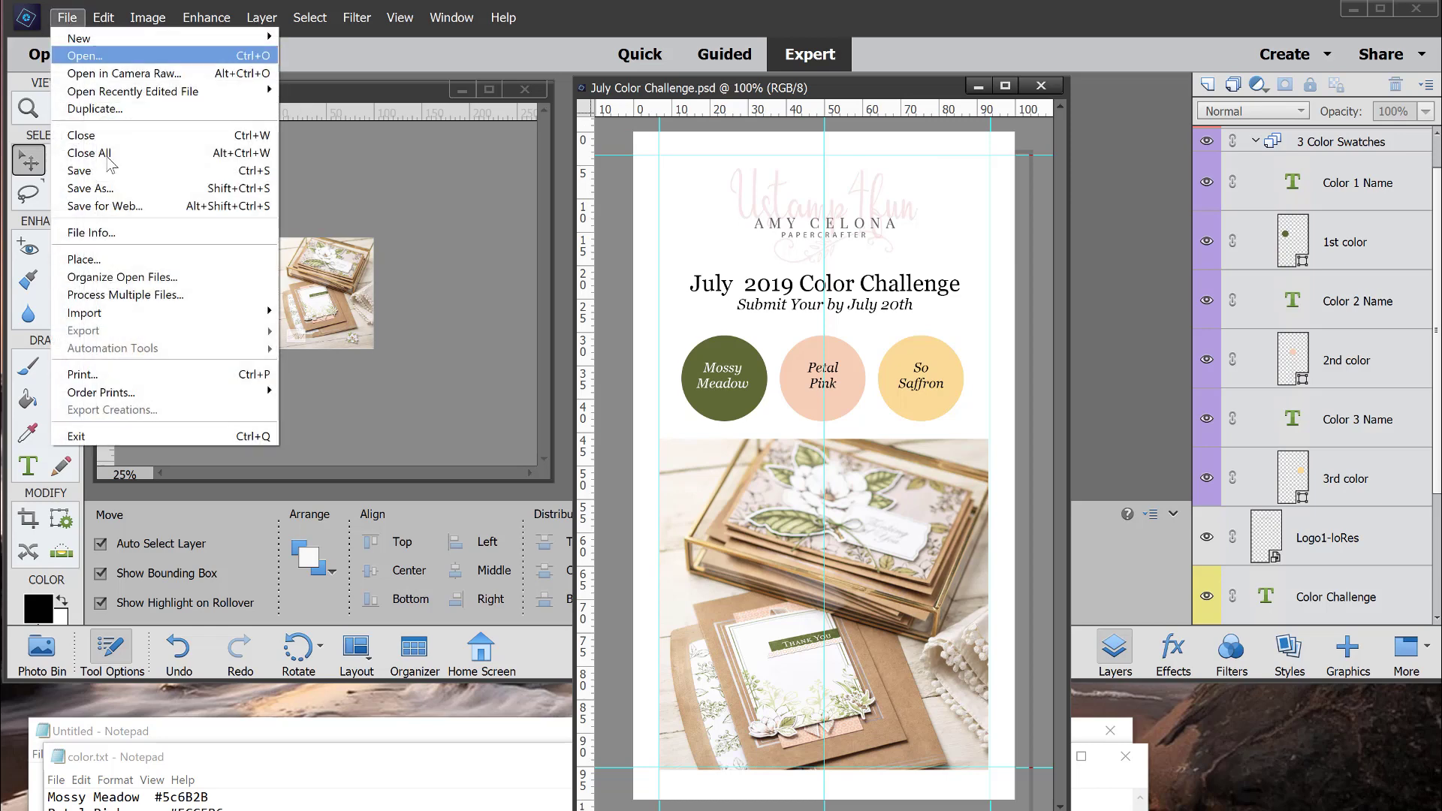
{"action": "left_click", "coordinate": [110, 206]}
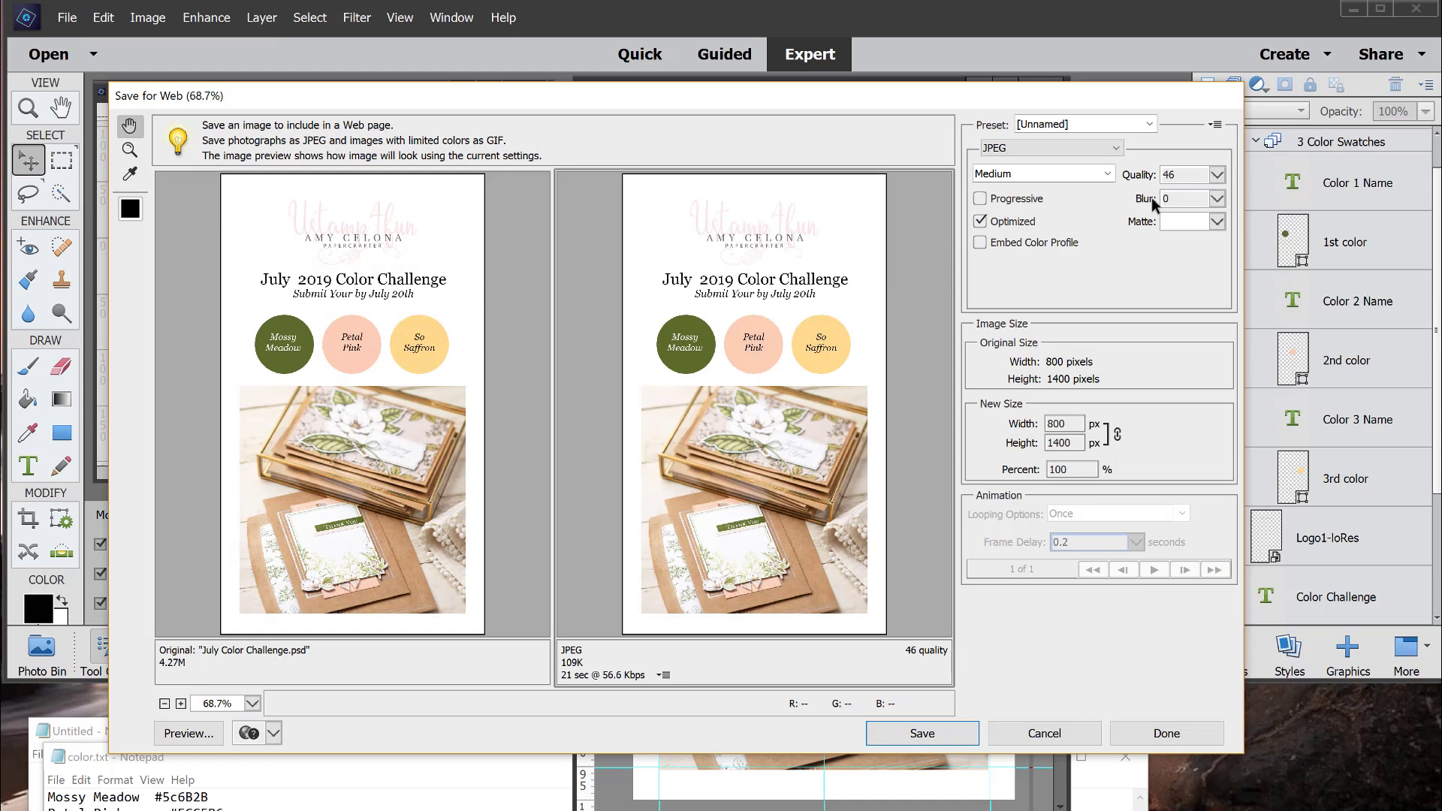
{"action": "left_click", "coordinate": [1015, 150]}
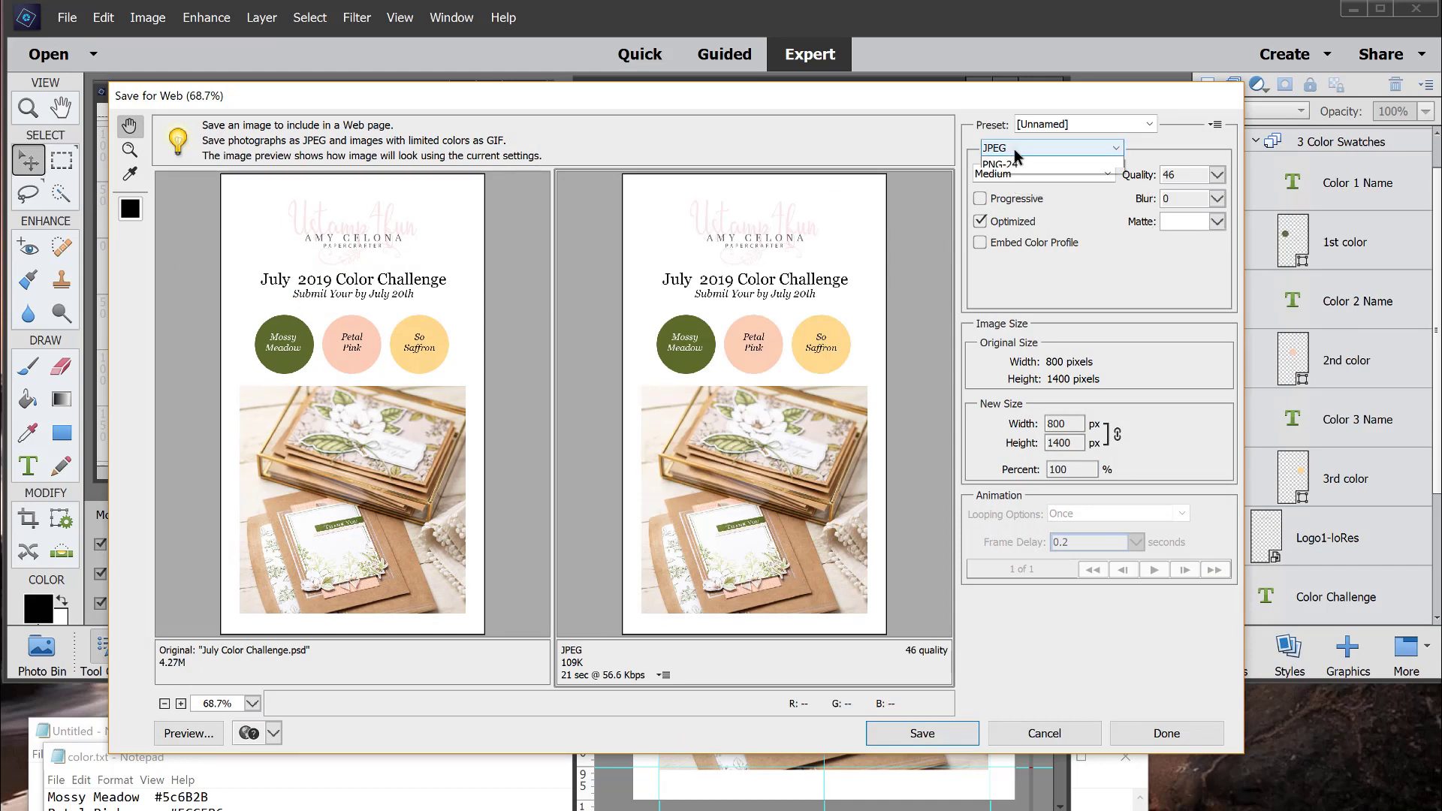
{"action": "left_click", "coordinate": [1016, 180]}
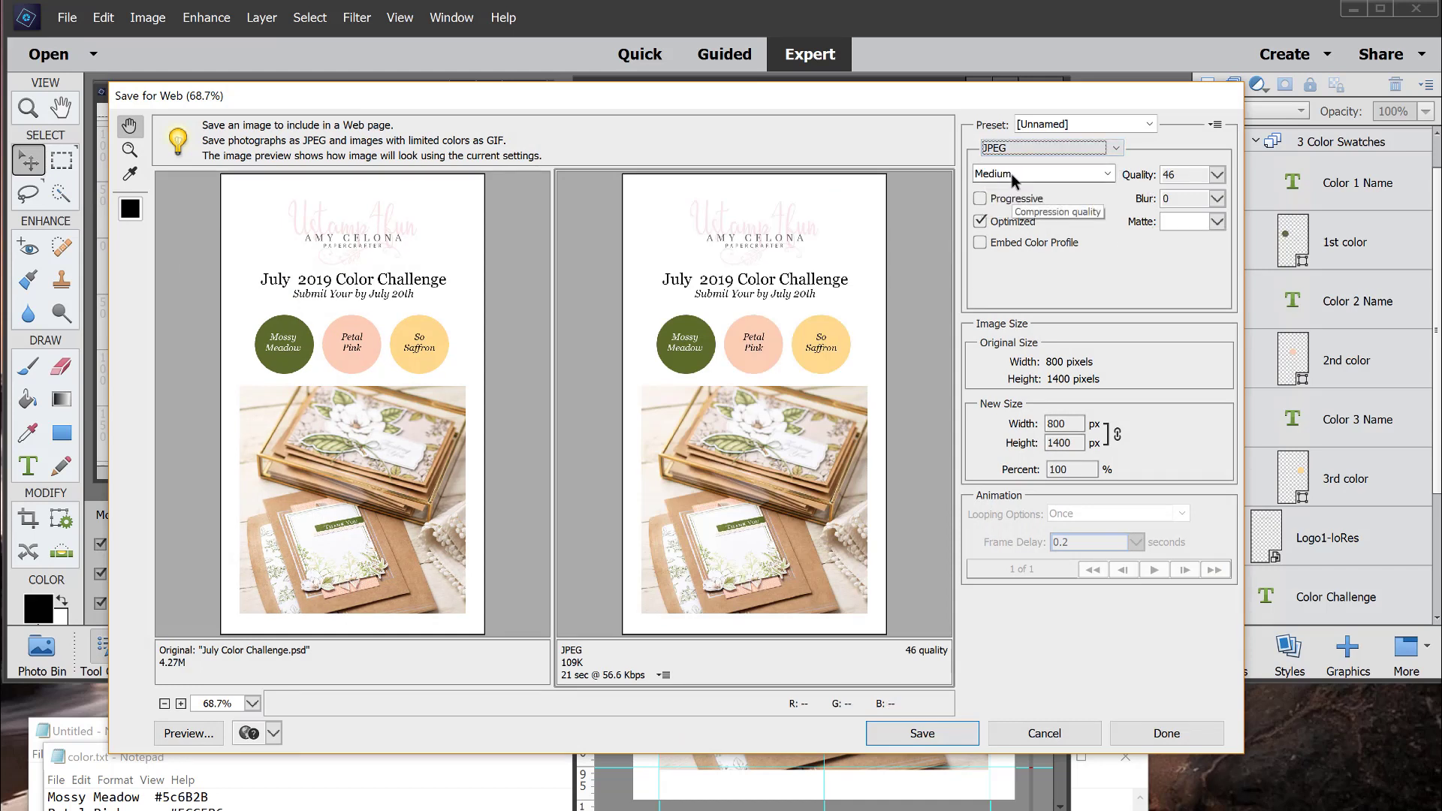
{"action": "left_click", "coordinate": [1220, 177]}
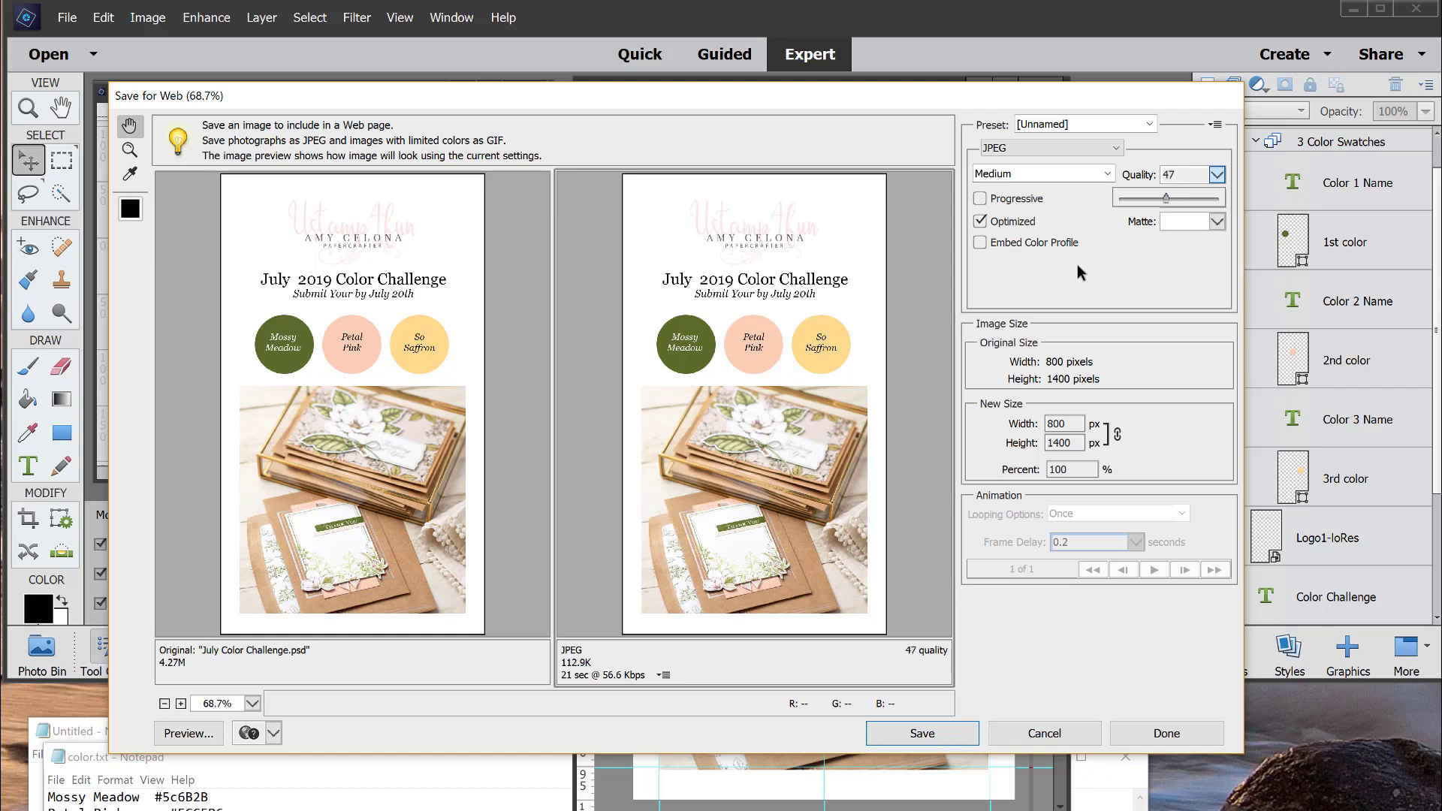
{"action": "left_click_drag", "start_coordinate": [1169, 204], "coordinate": [1165, 206]}
{"action": "left_click", "coordinate": [921, 733]}
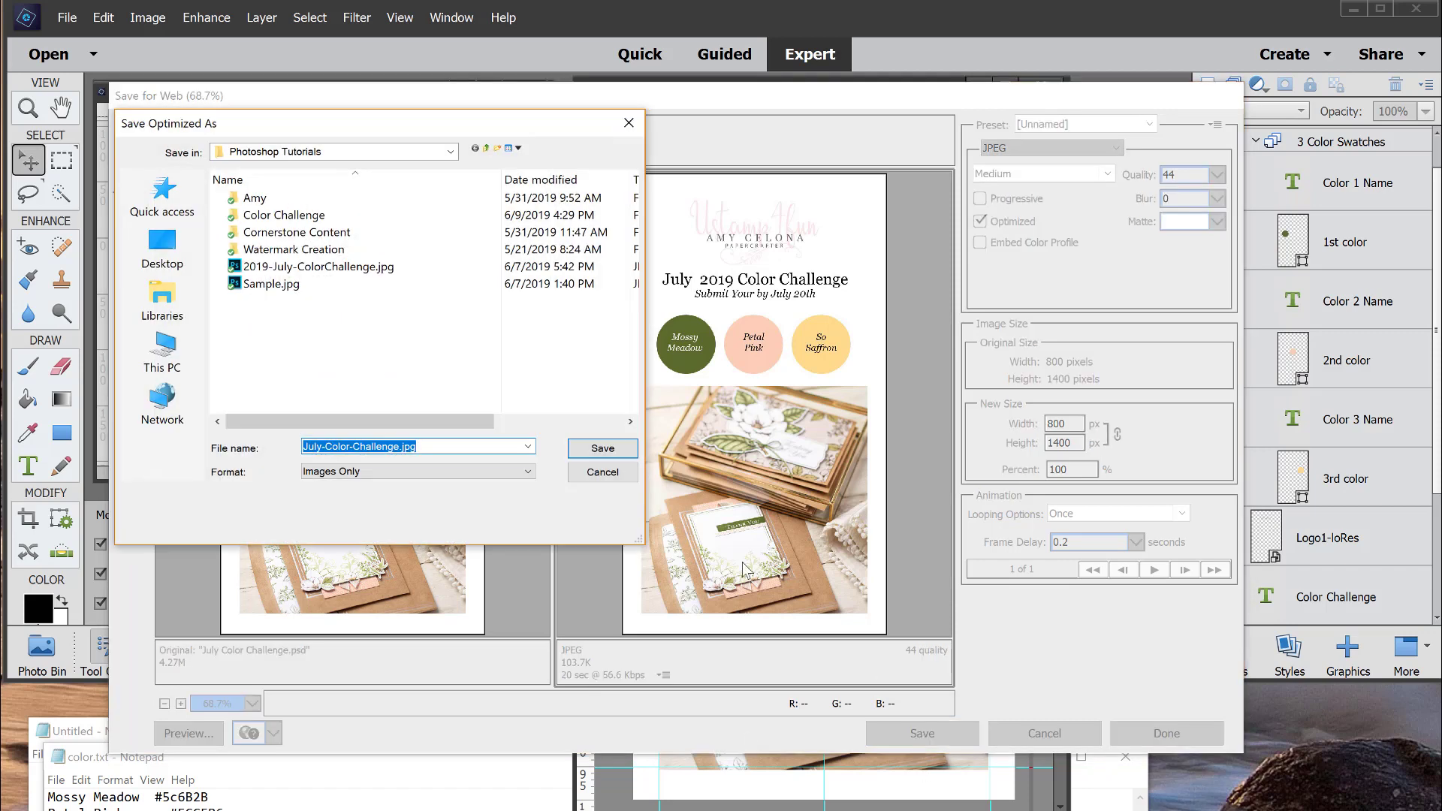
{"action": "left_click", "coordinate": [594, 456]}
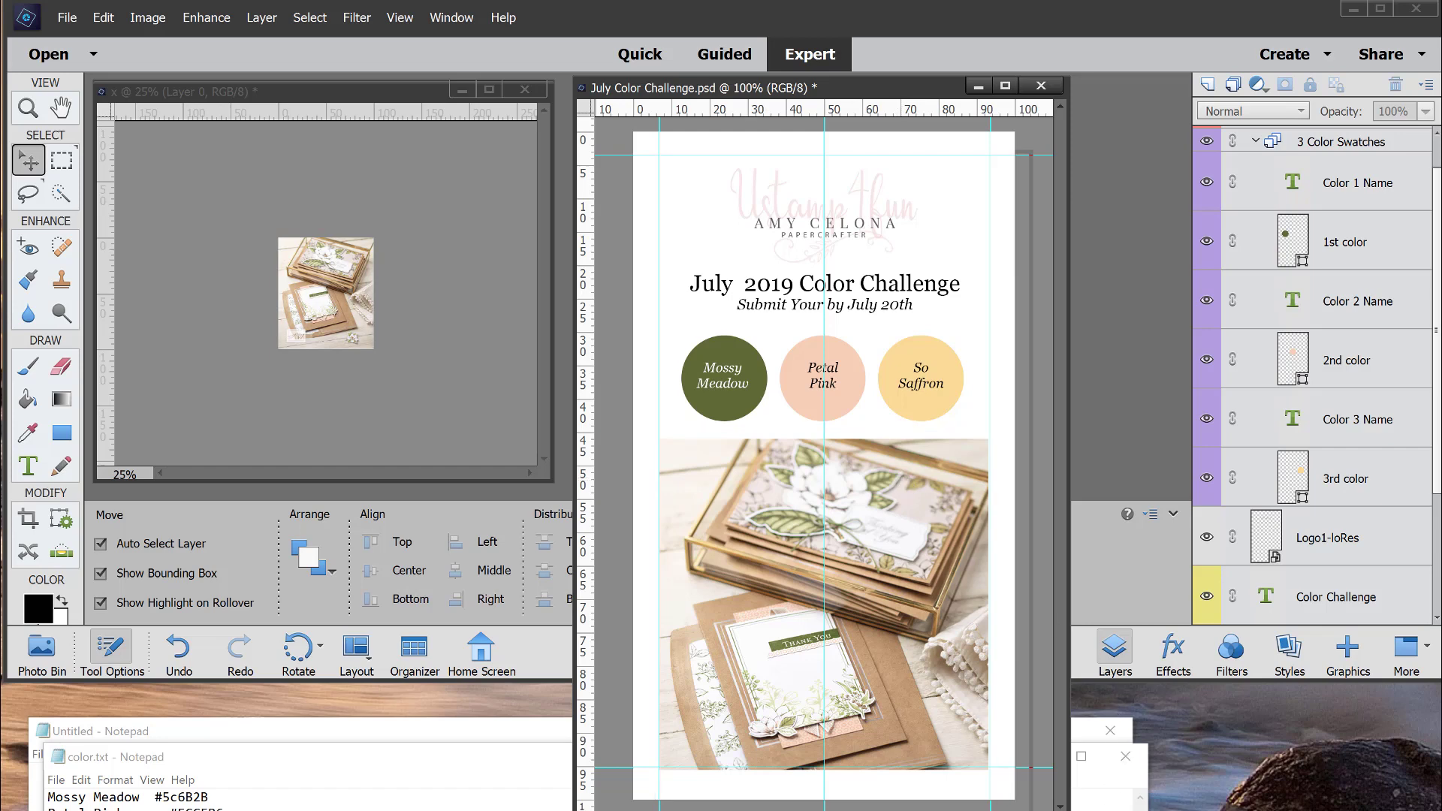
Switch to the WordPress post editor and upload July-Color-Challenge.jpg for insertion before the first text paragraph.
{"action": "left_click", "coordinate": [1112, 710]}
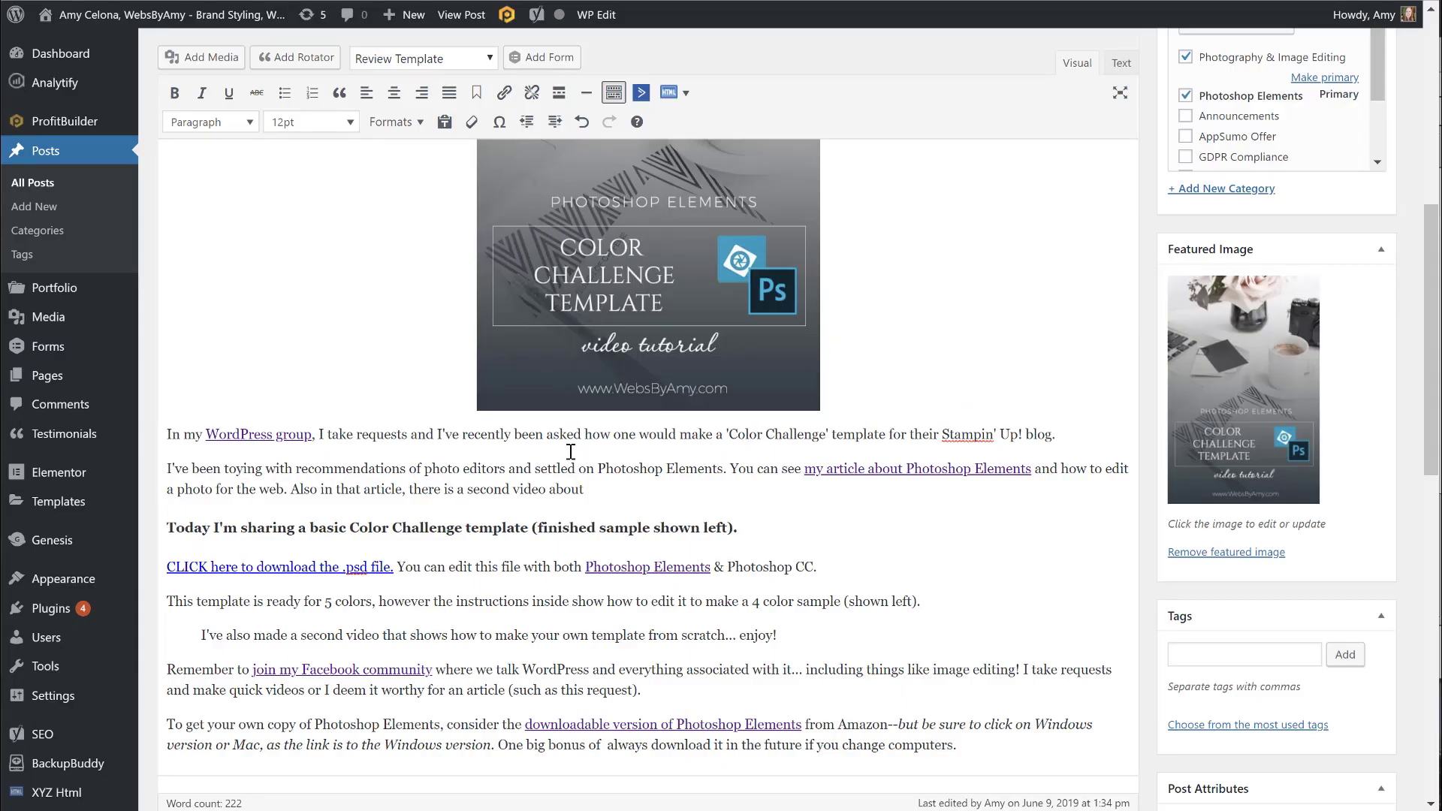
{"action": "left_click", "coordinate": [166, 435]}
{"action": "left_click", "coordinate": [214, 60]}
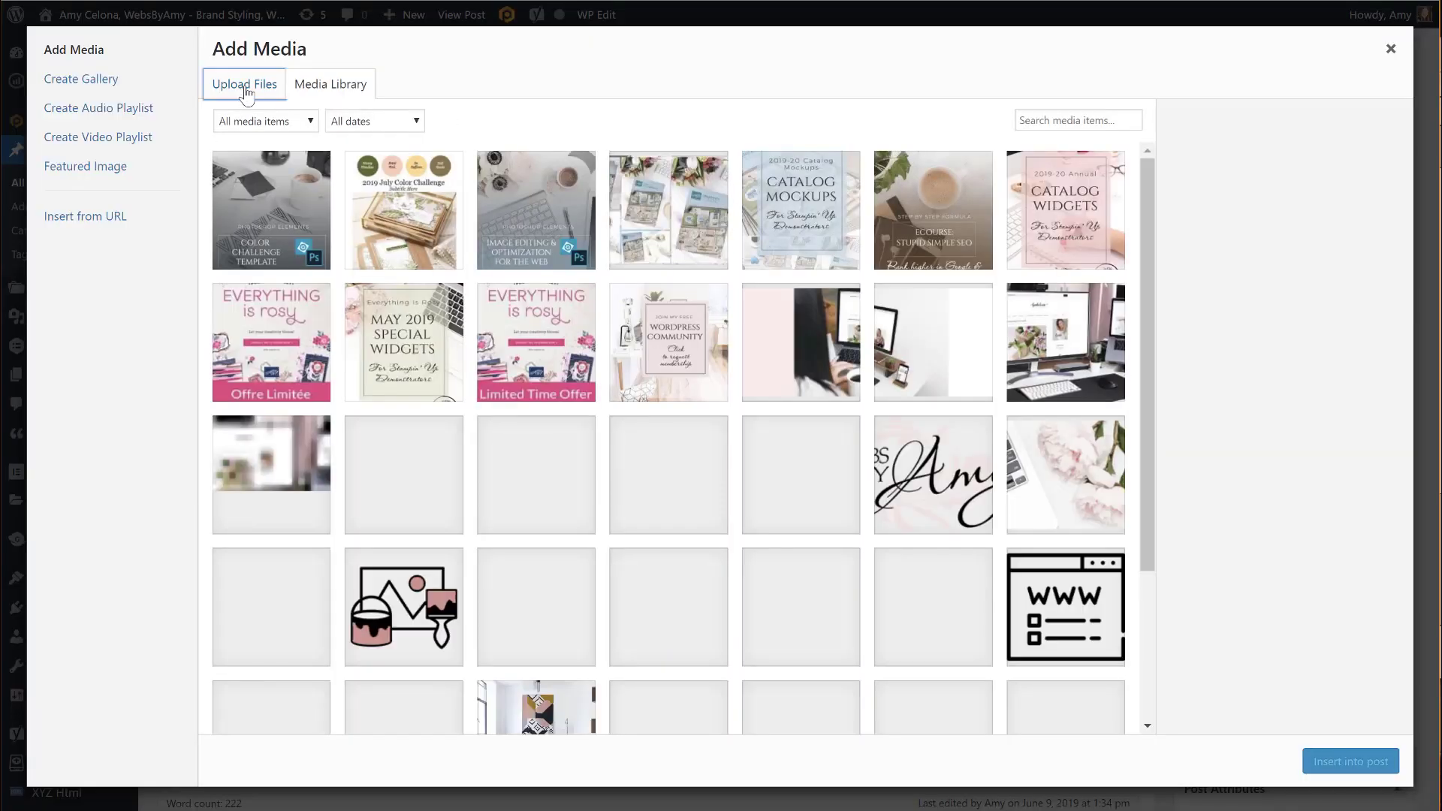
{"action": "left_click", "coordinate": [245, 87]}
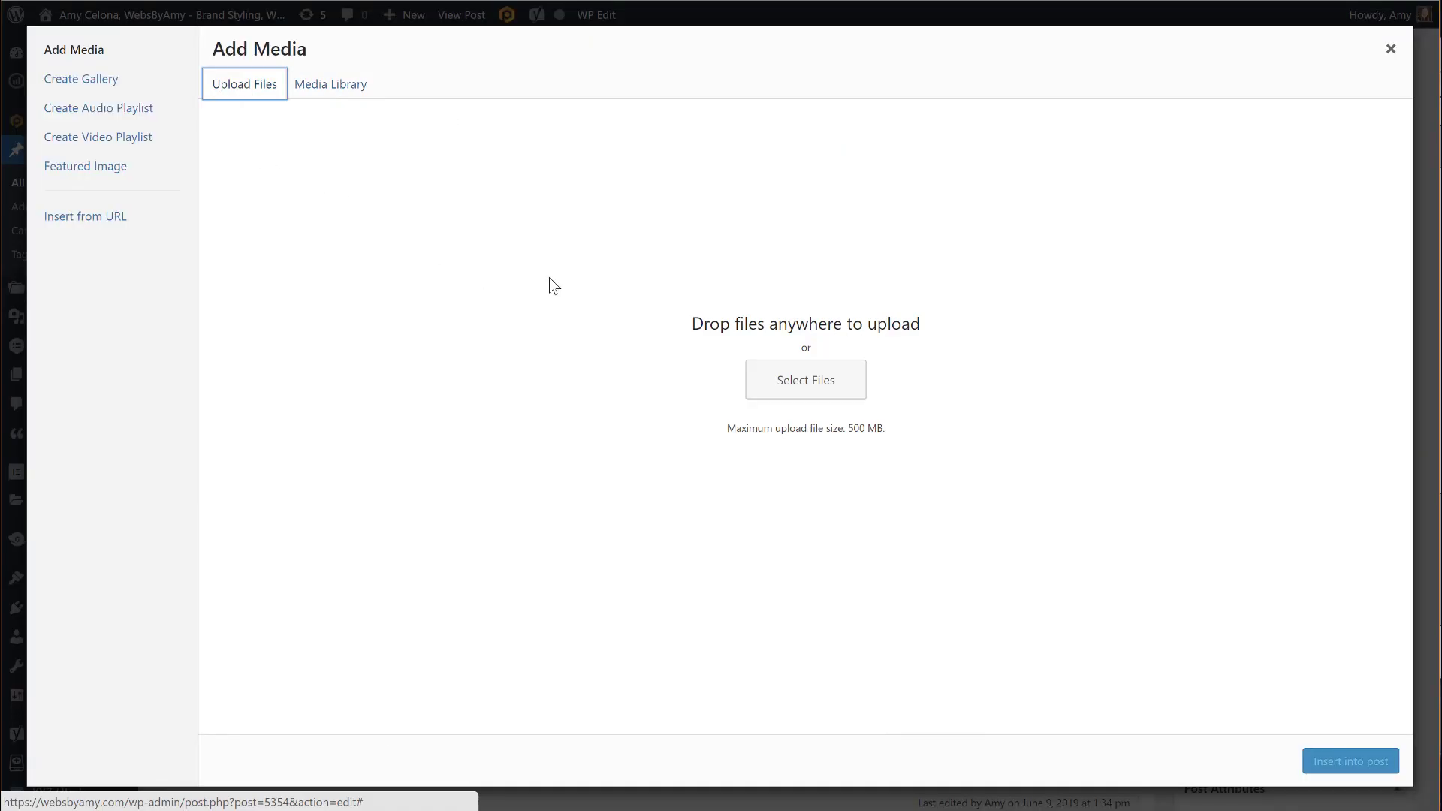
{"action": "left_click", "coordinate": [828, 390]}
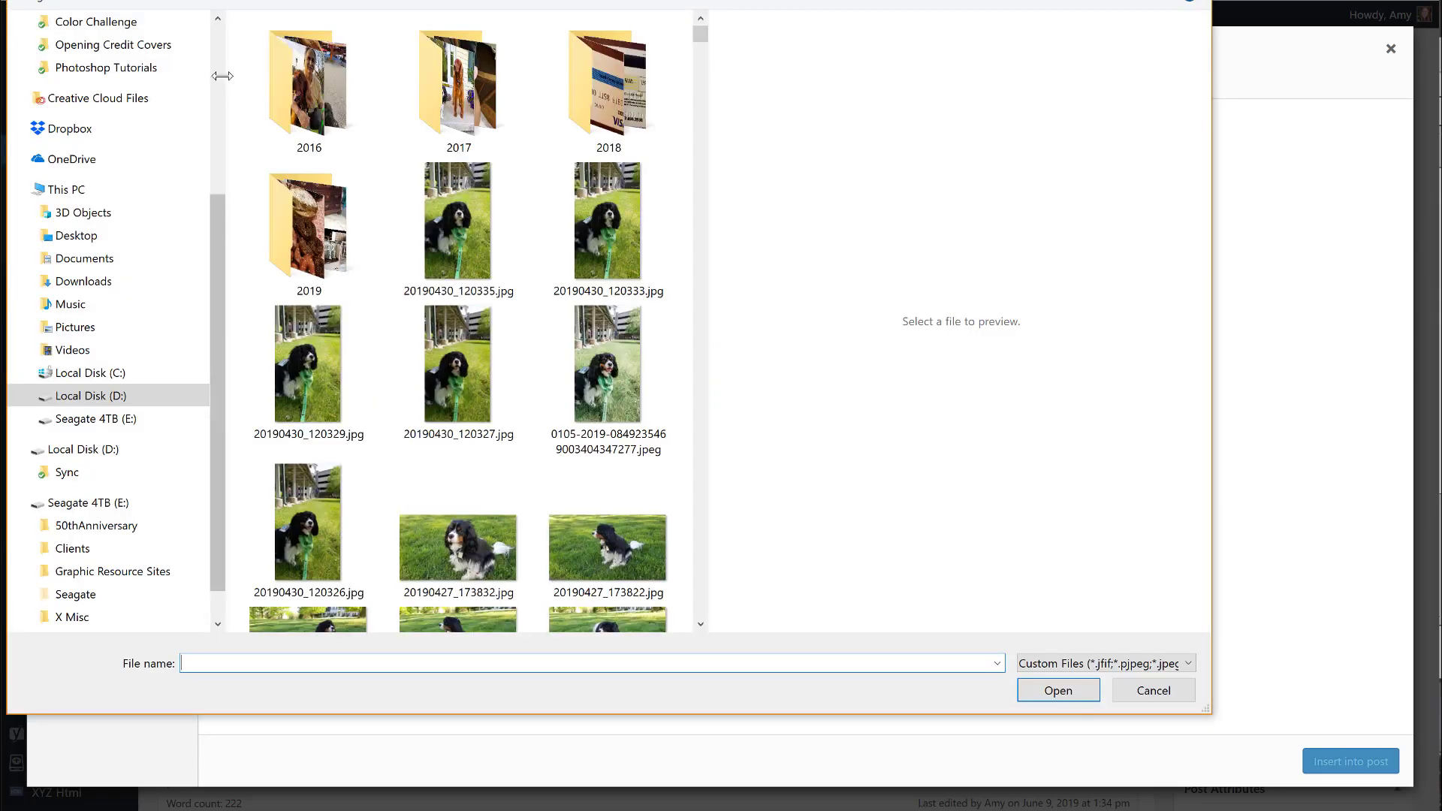
{"action": "scroll", "coordinate": [210, 68], "scroll_direction": "up", "scroll_amount": 4}
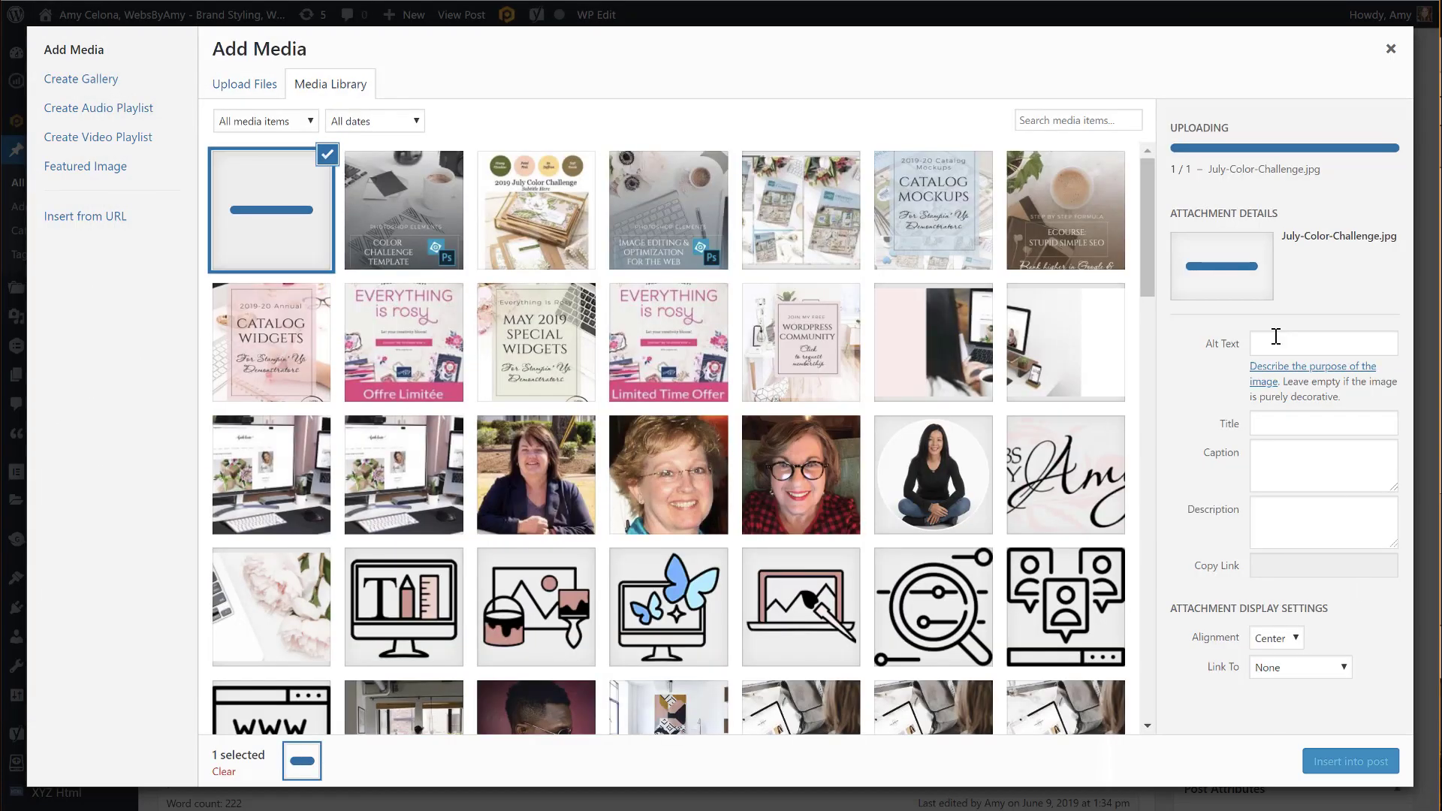
Set the uploaded image's alt text, title and description to July 2019 Color Challenge.
{"action": "left_click", "coordinate": [1295, 301]}
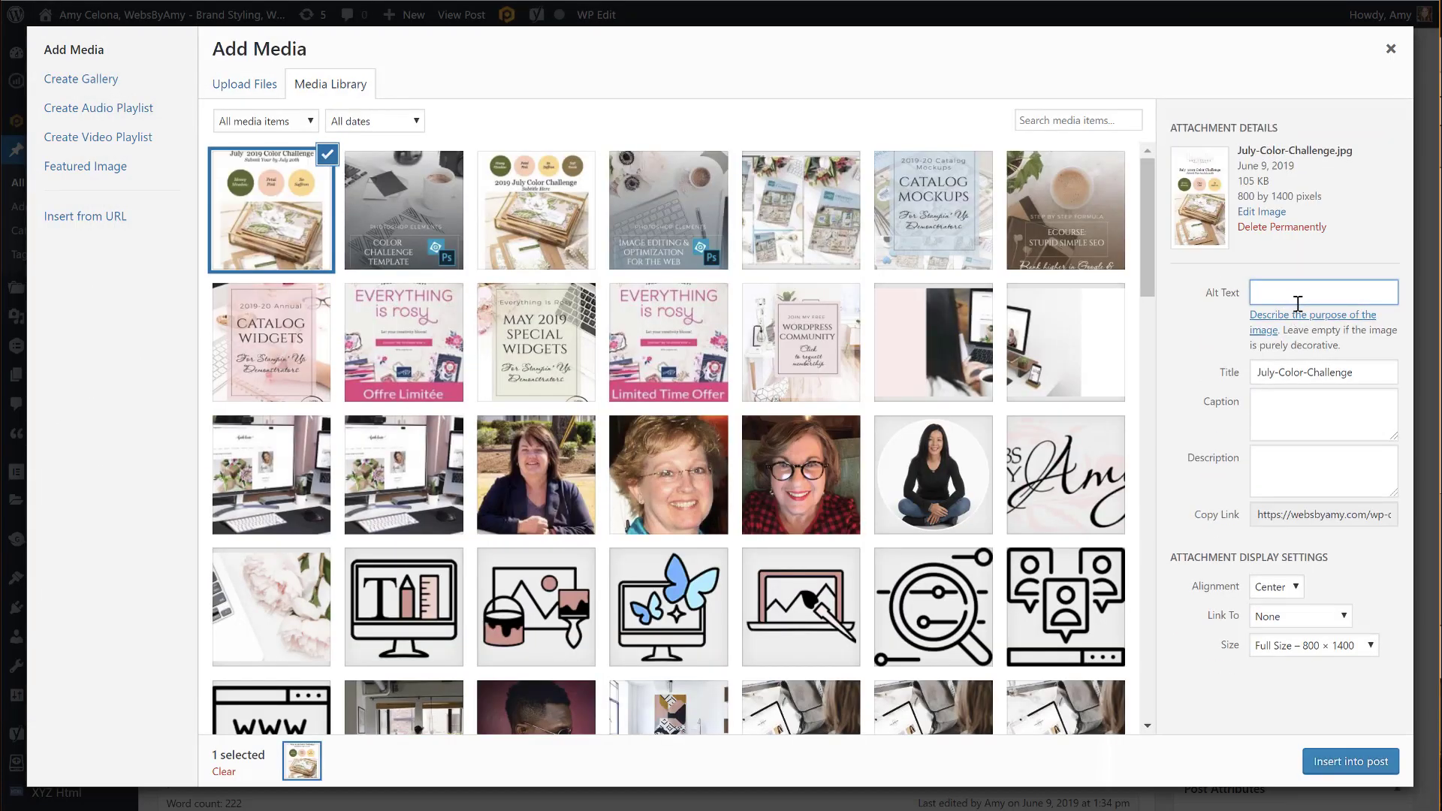
{"action": "type", "text": "July 2019 Color Challenge"}
{"action": "left_click_drag", "start_coordinate": [1384, 292], "coordinate": [1180, 299]}
{"action": "key", "text": "ctrl+c"}
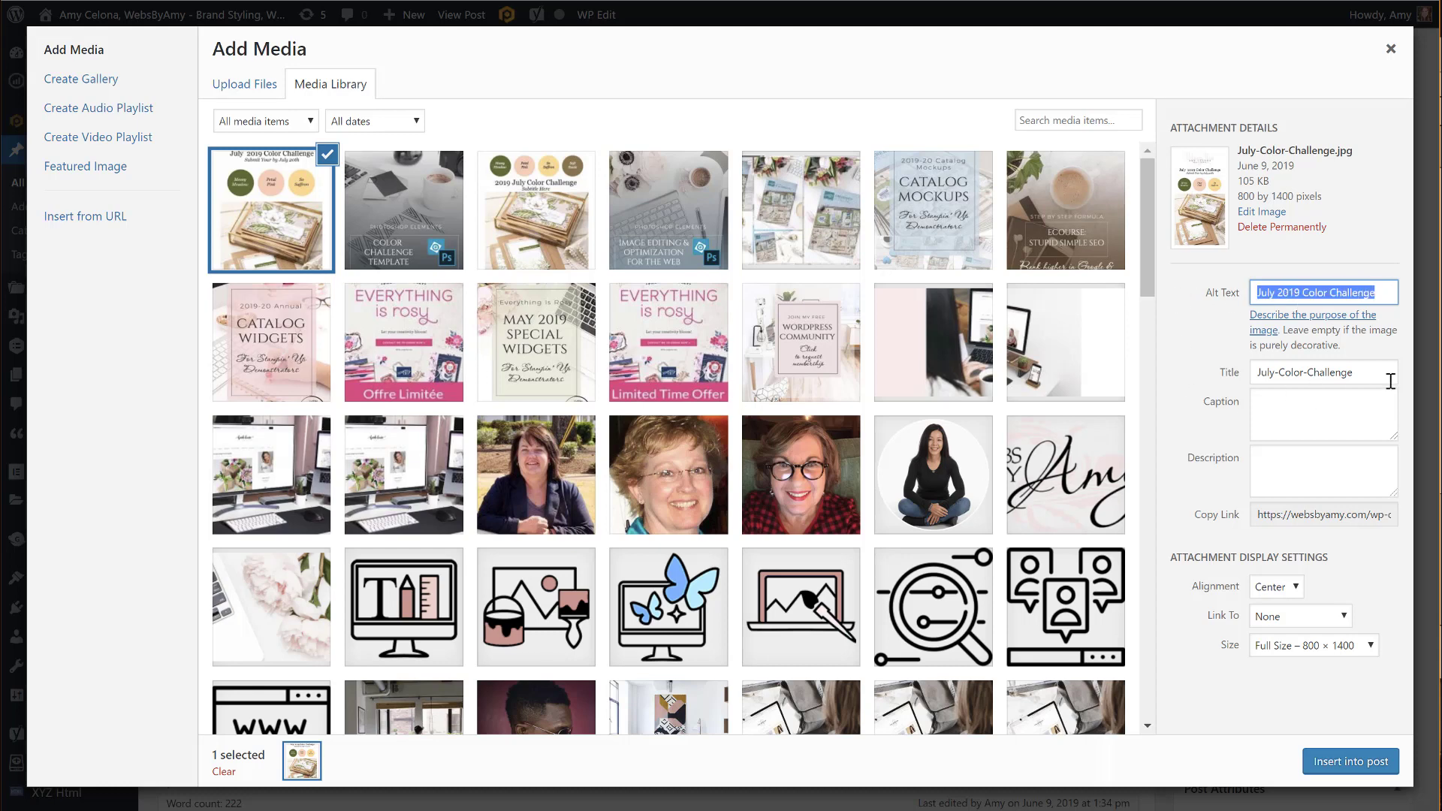
{"action": "left_click_drag", "start_coordinate": [1390, 373], "coordinate": [1099, 375]}
{"action": "key", "text": "ctrl+v"}
{"action": "left_click", "coordinate": [1278, 451]}
{"action": "key", "text": "ctrl+v"}
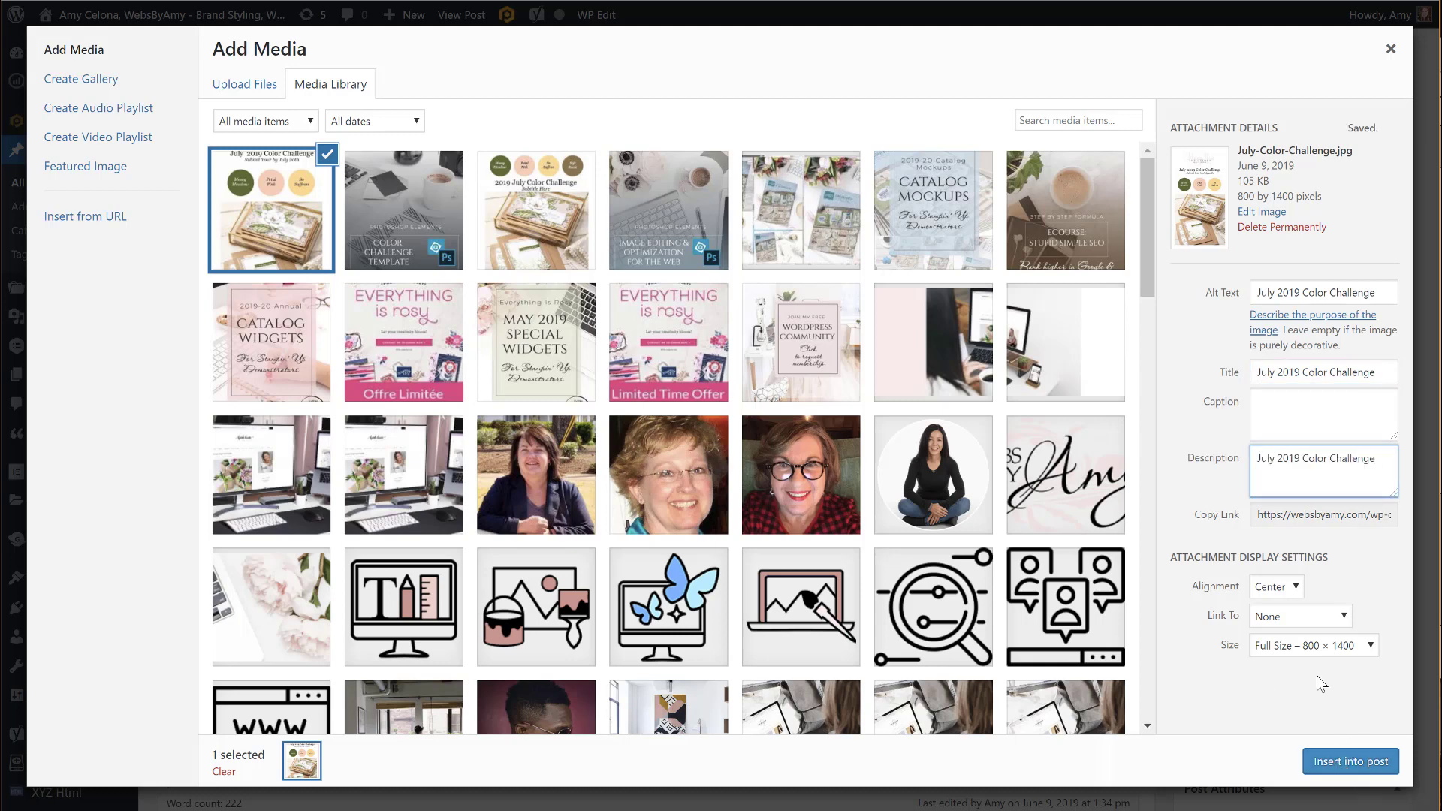
Set the uploaded image's alignment to Left and insert it into the post at full size.
{"action": "left_click", "coordinate": [1277, 588]}
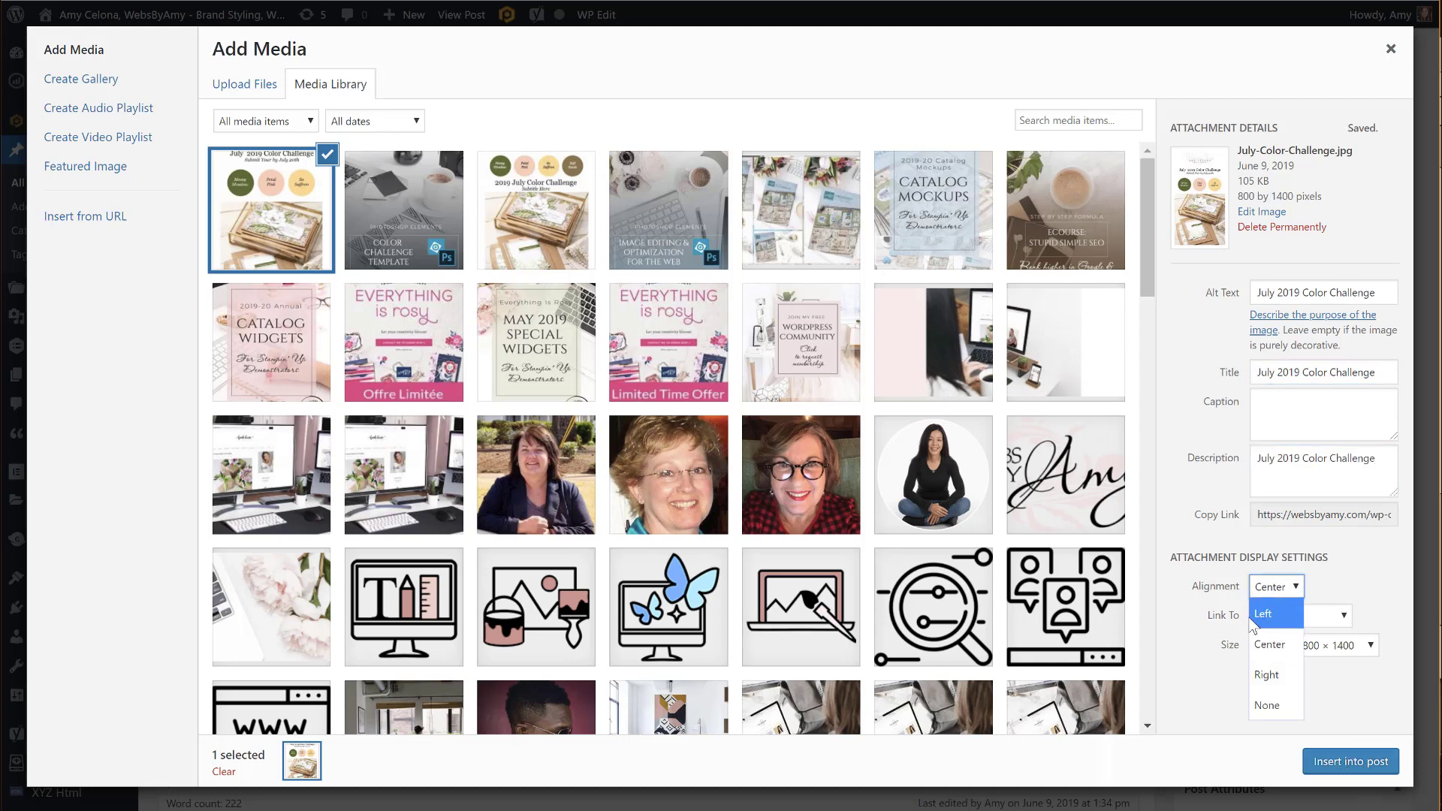
{"action": "left_click", "coordinate": [1259, 620]}
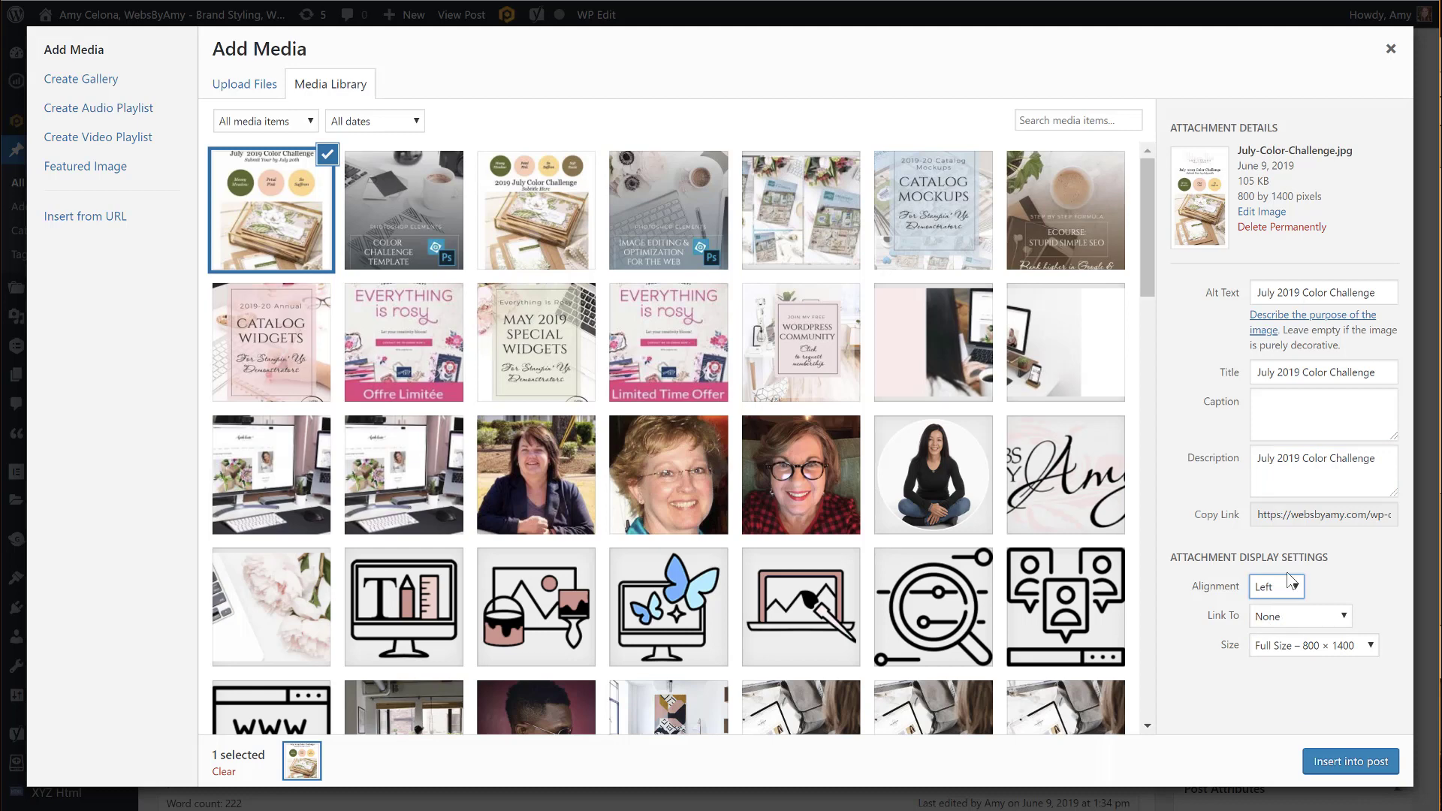
{"action": "left_click", "coordinate": [1350, 763]}
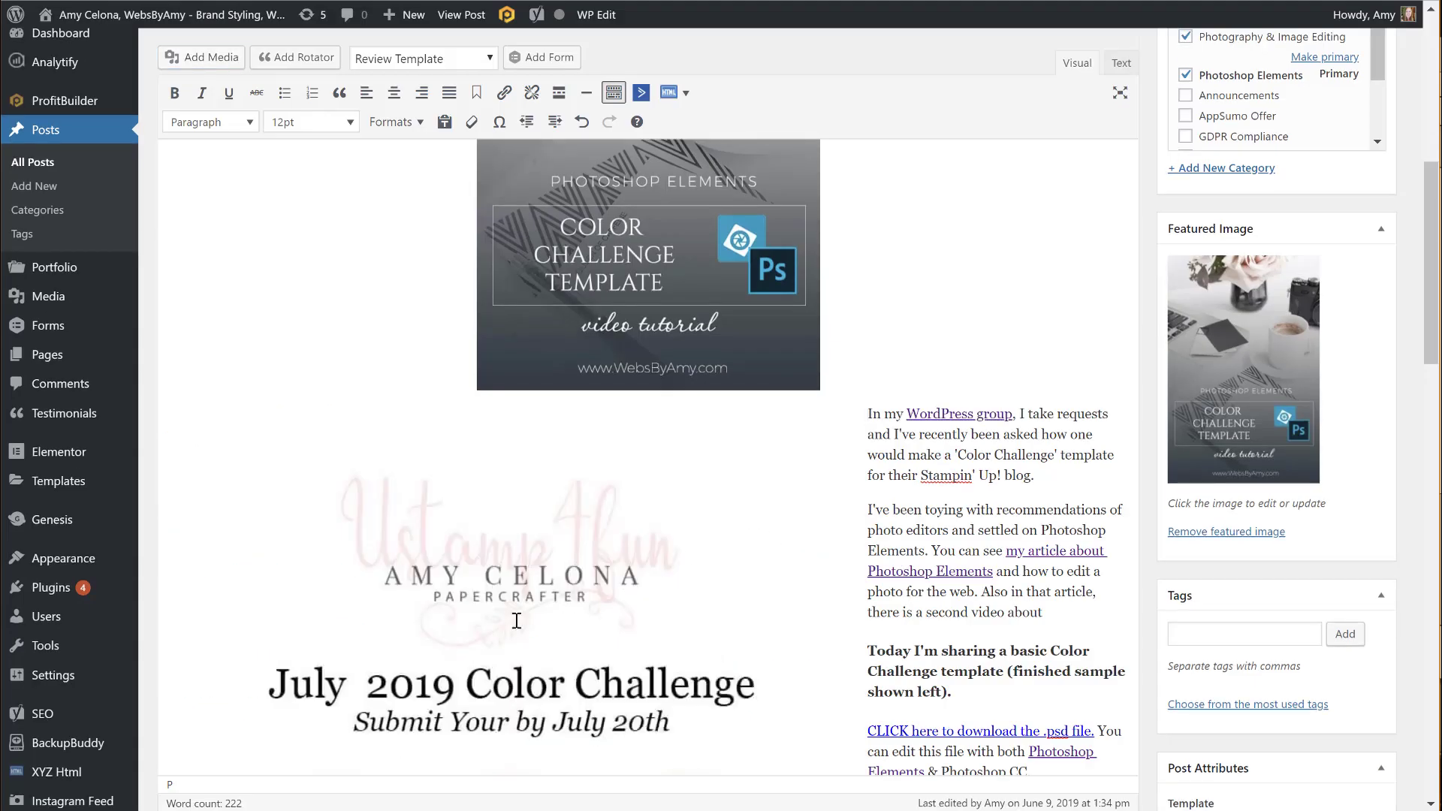
Shrink the inserted July 2019 Color Challenge image proportionally so the post text wraps in a wide column beside it.
{"action": "scroll", "coordinate": [859, 368], "scroll_direction": "down", "scroll_amount": 3}
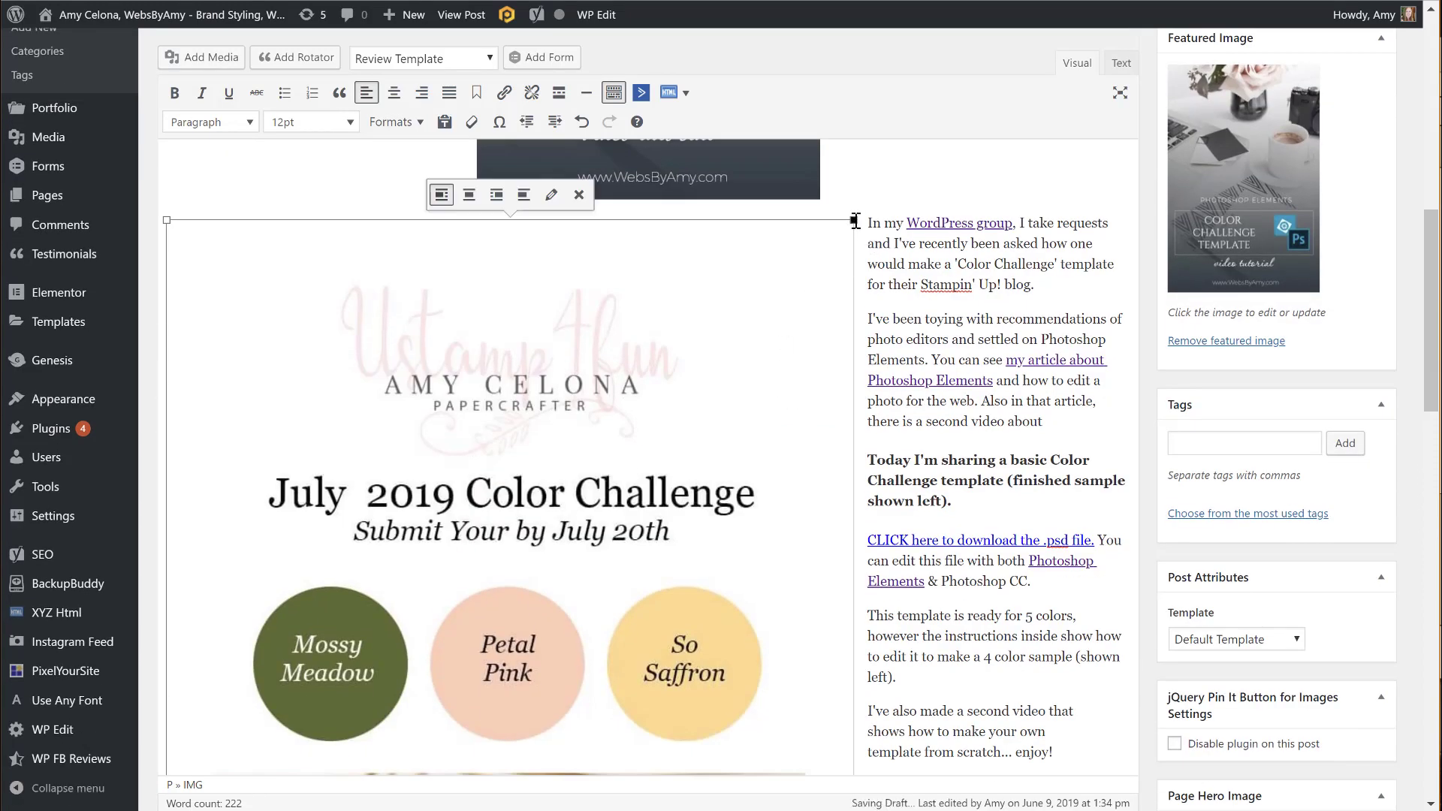
{"action": "left_click_drag", "start_coordinate": [854, 220], "coordinate": [513, 378]}
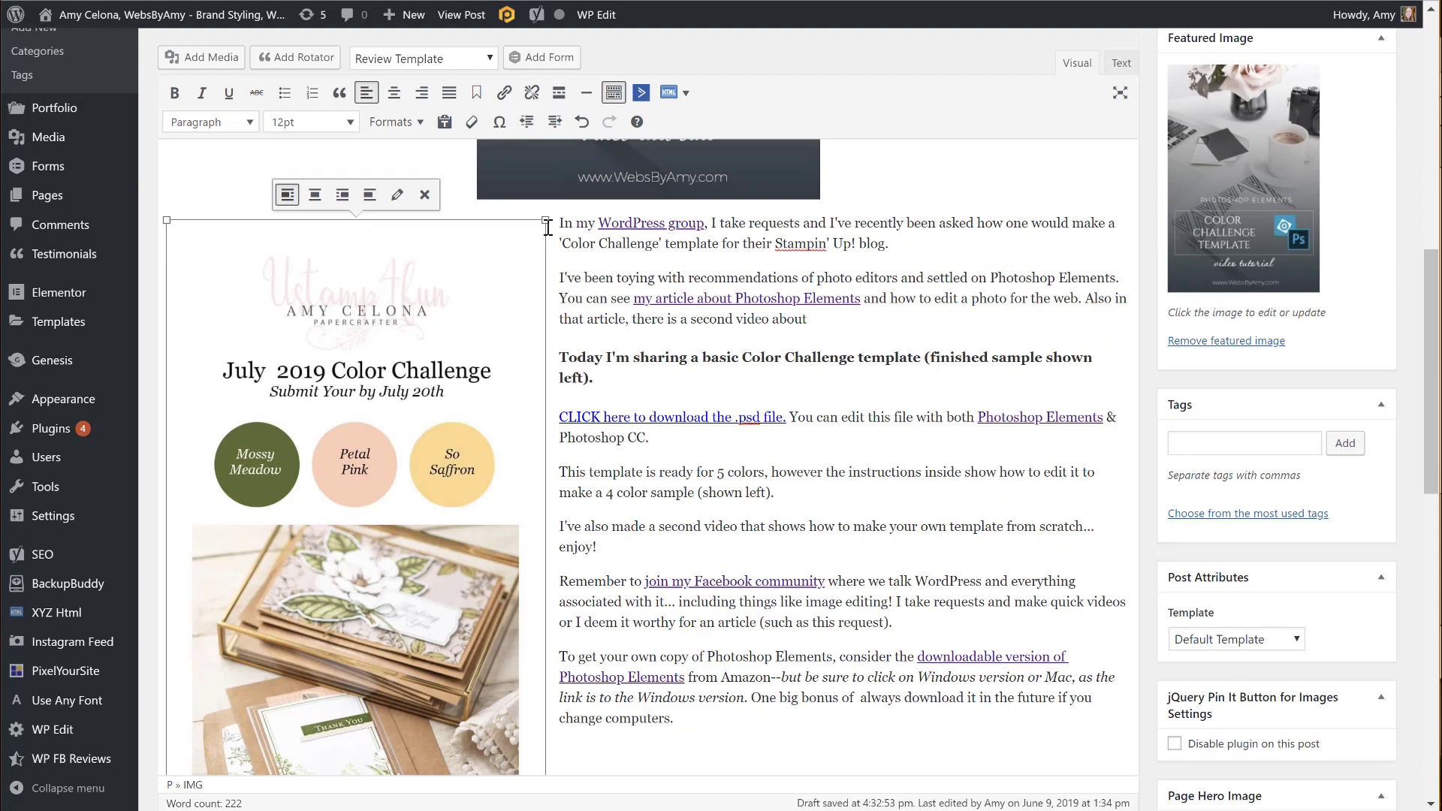
{"action": "left_click_drag", "start_coordinate": [542, 220], "coordinate": [434, 361]}
{"action": "left_click", "coordinate": [617, 356]}
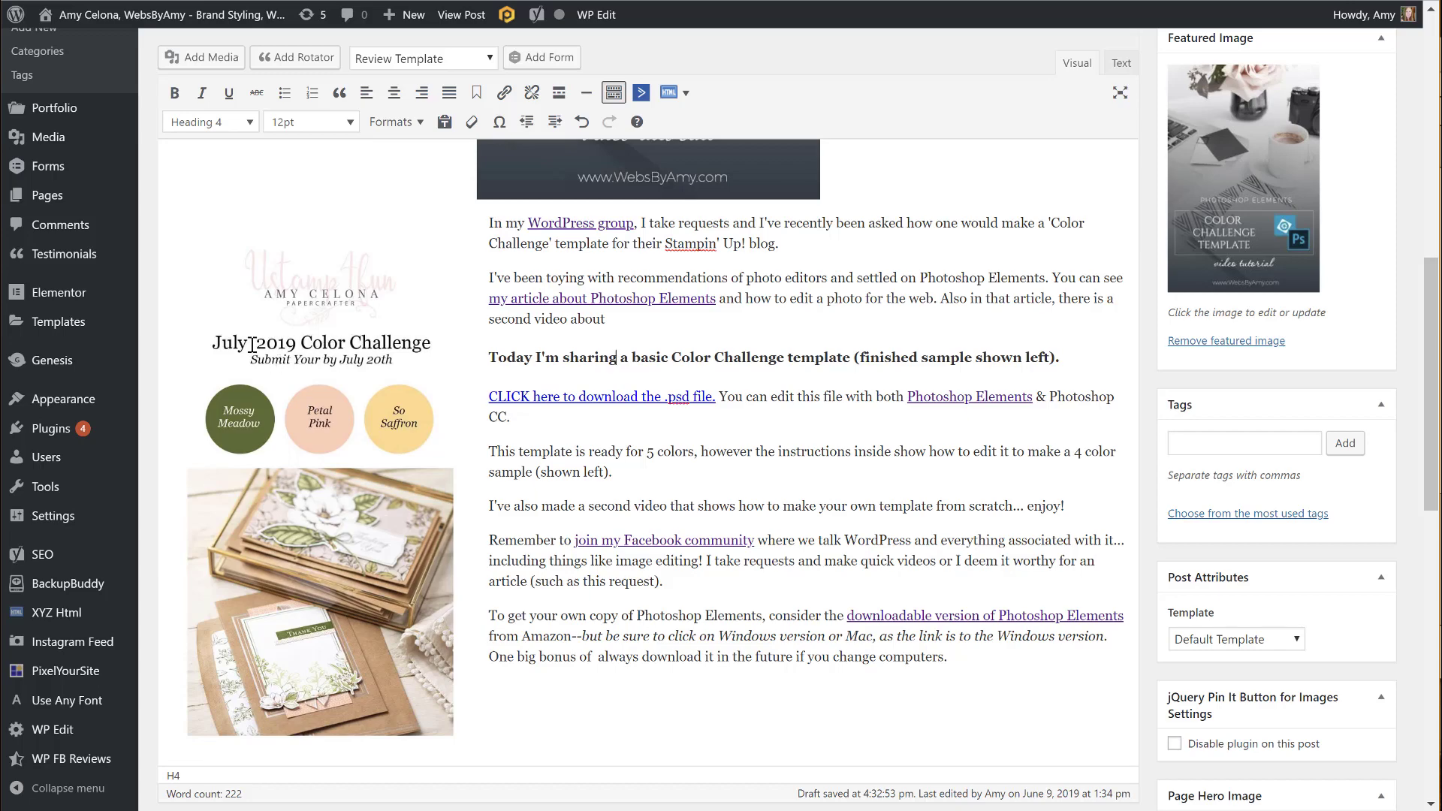
{"action": "scroll", "coordinate": [593, 541], "scroll_direction": "down", "scroll_amount": 2}
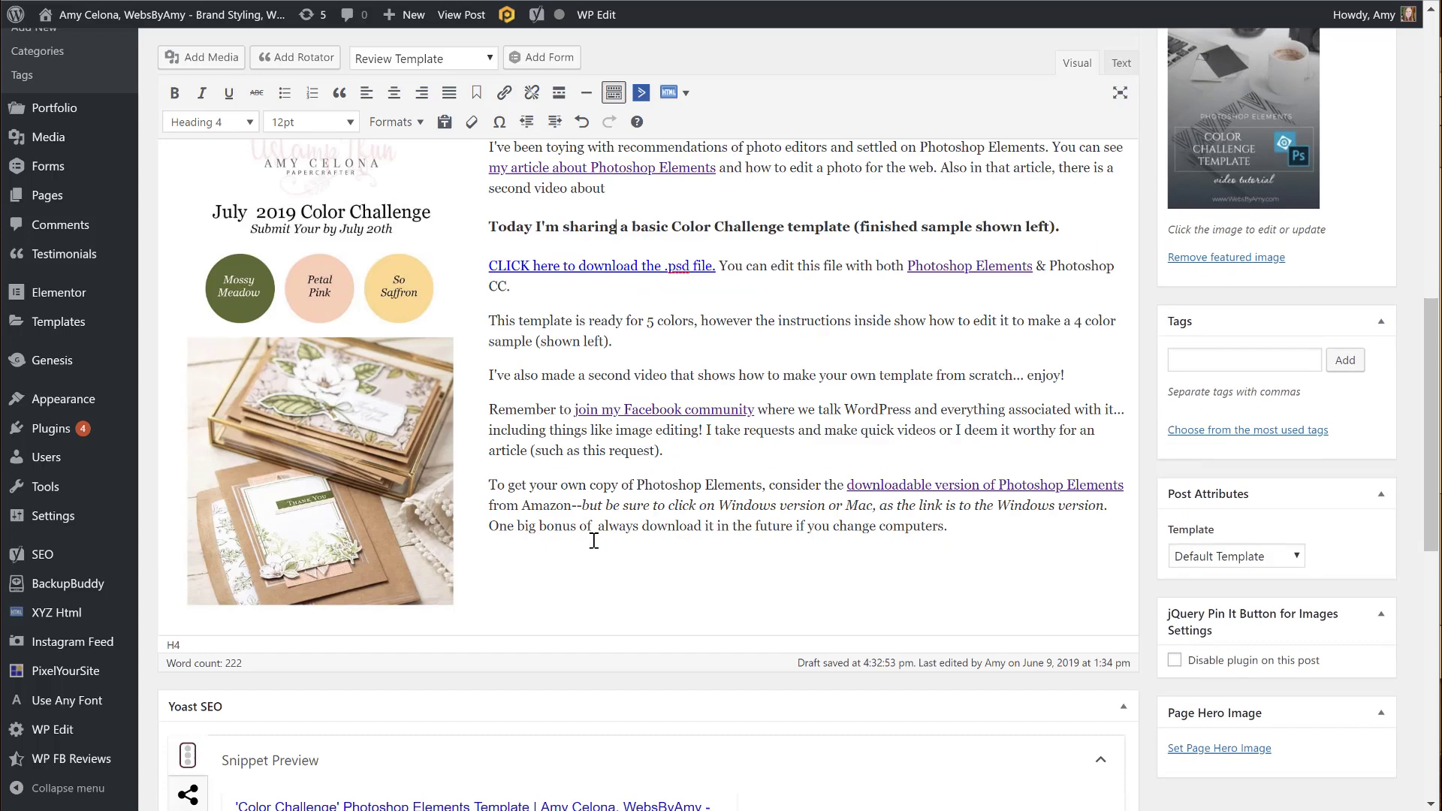
{"action": "scroll", "coordinate": [593, 541], "scroll_direction": "up", "scroll_amount": 5}
{"action": "left_click", "coordinate": [424, 565]}
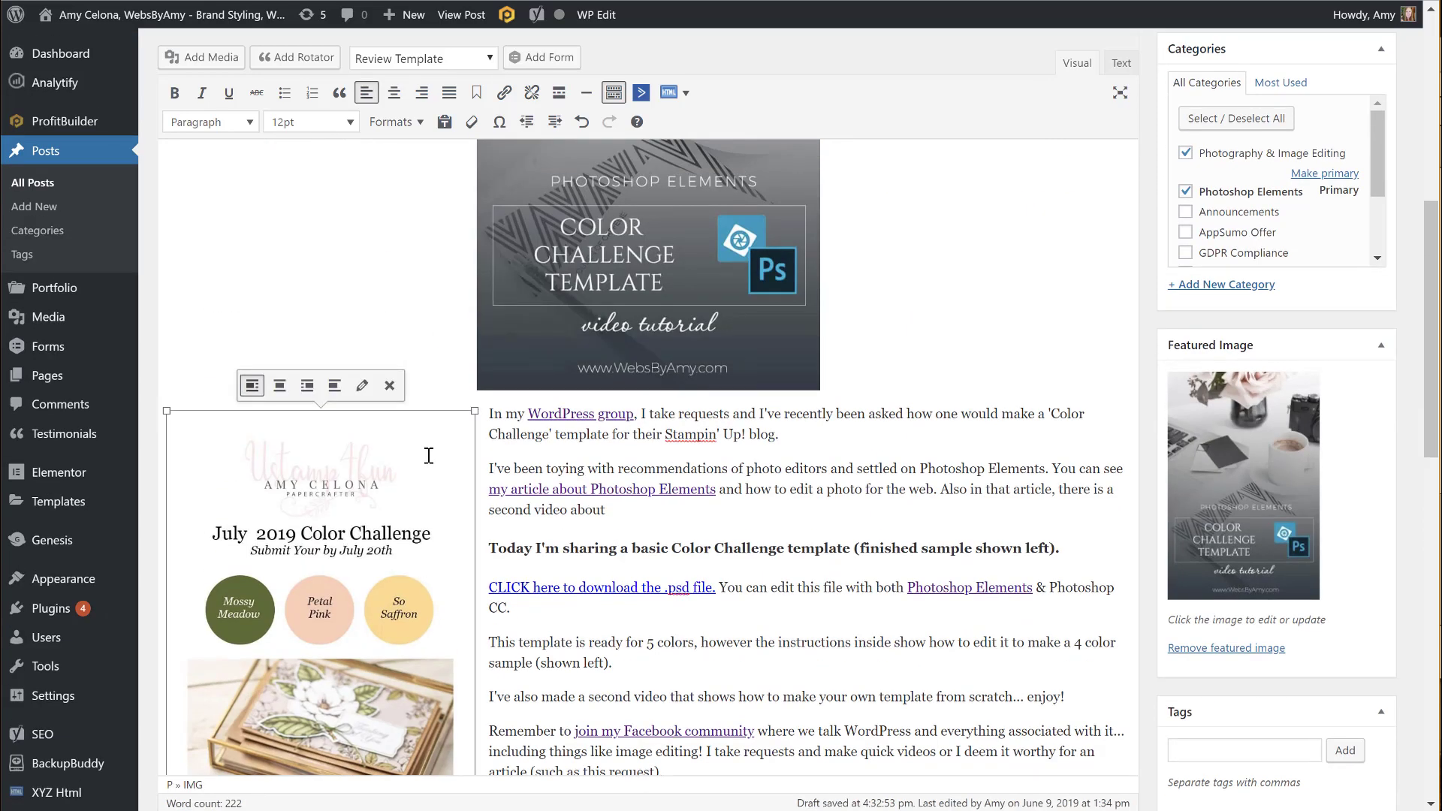
{"action": "left_click_drag", "start_coordinate": [475, 406], "coordinate": [429, 450]}
{"action": "left_click", "coordinate": [560, 437]}
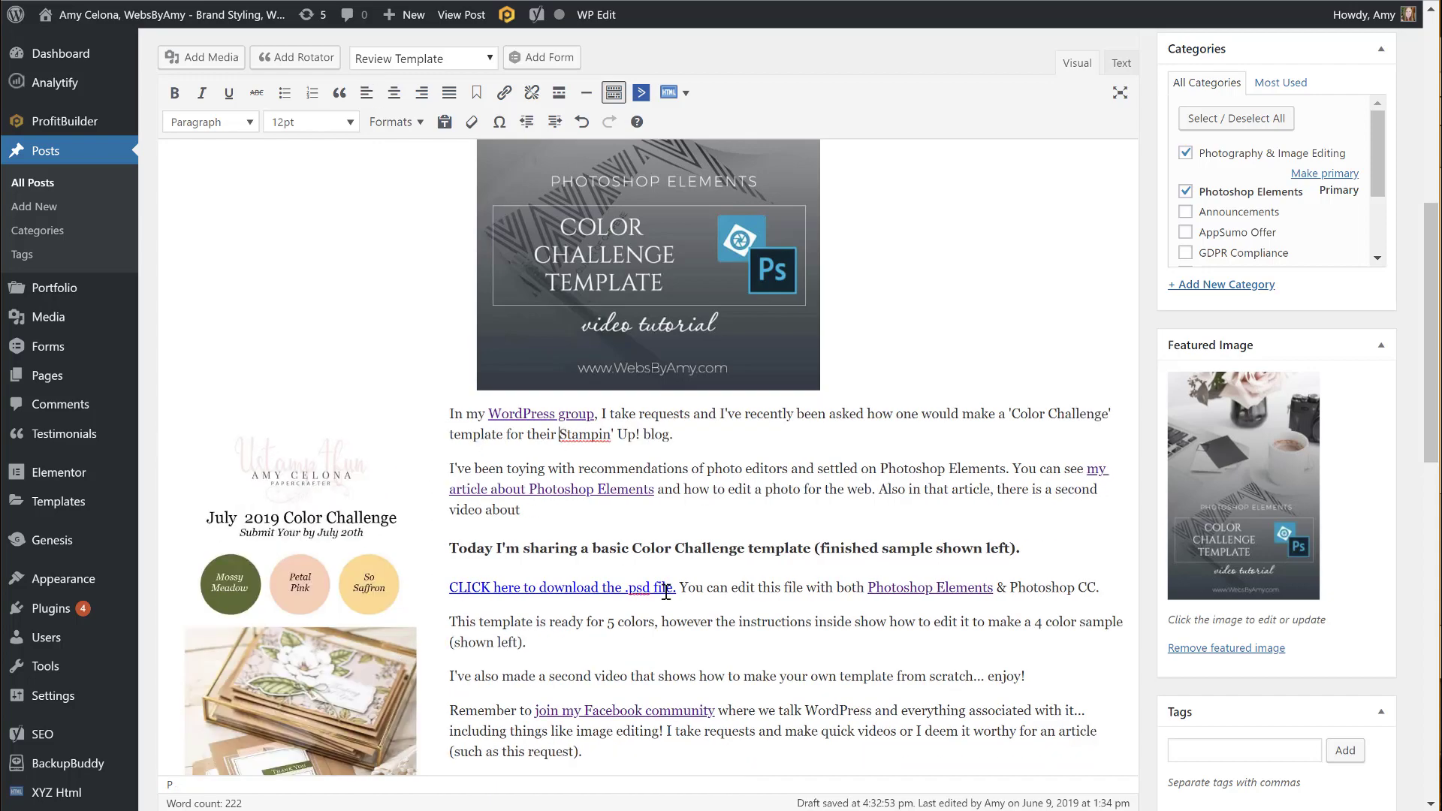
Preview the draft post and examine how the color challenge image sits beside the article text.
{"action": "scroll", "coordinate": [718, 621], "scroll_direction": "down", "scroll_amount": 4}
{"action": "scroll", "coordinate": [718, 621], "scroll_direction": "up", "scroll_amount": 10}
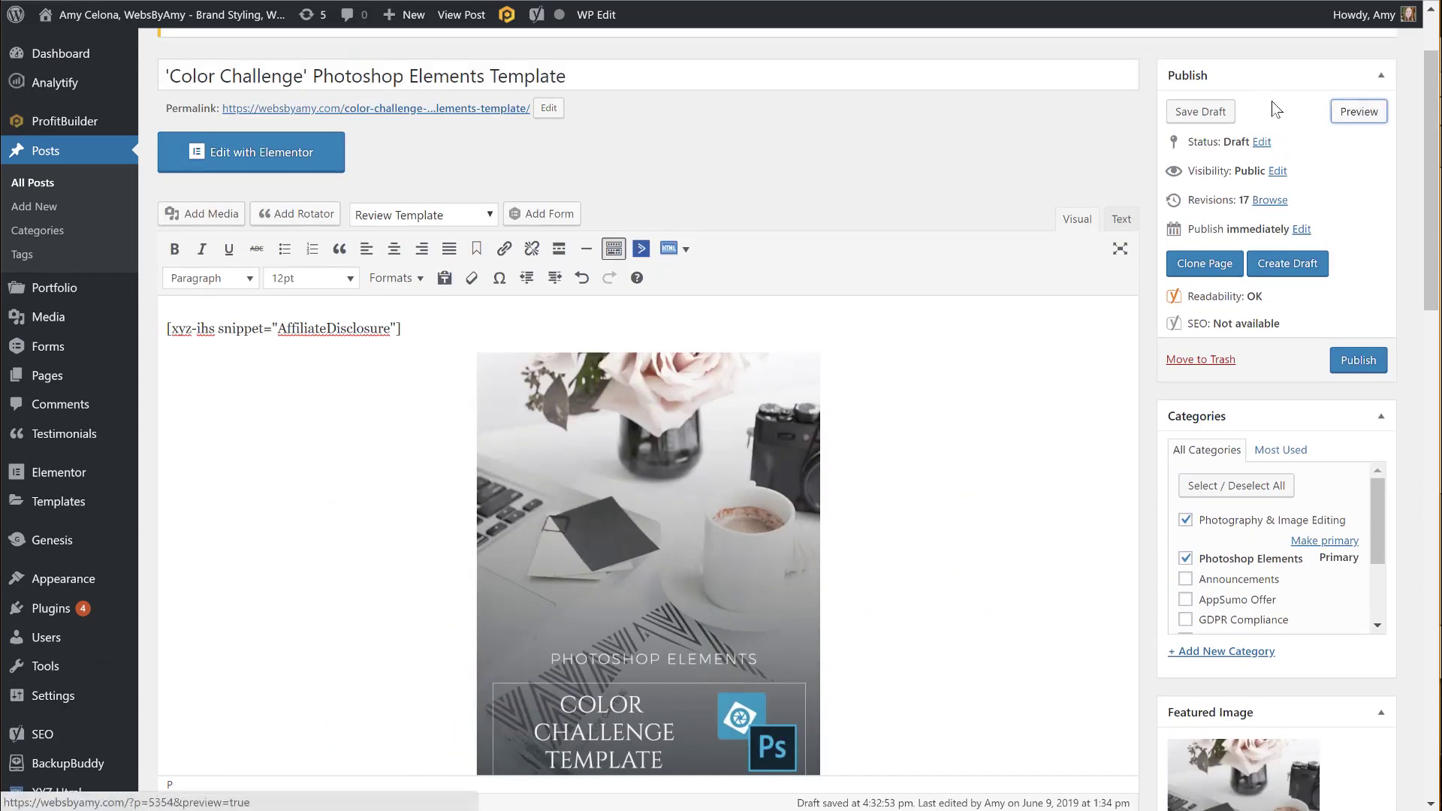
{"action": "left_click", "coordinate": [1360, 118]}
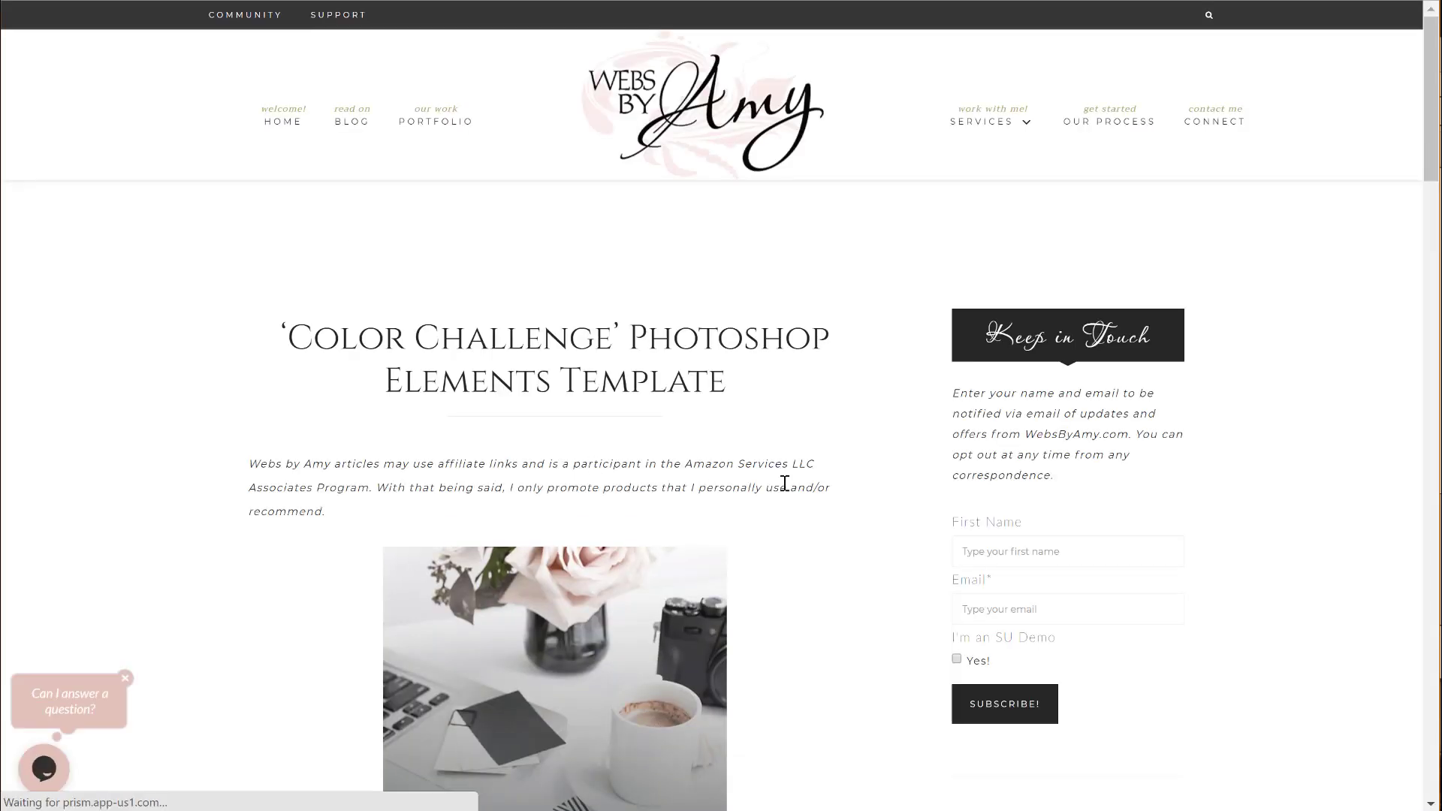
{"action": "scroll", "coordinate": [784, 483], "scroll_direction": "down", "scroll_amount": 8}
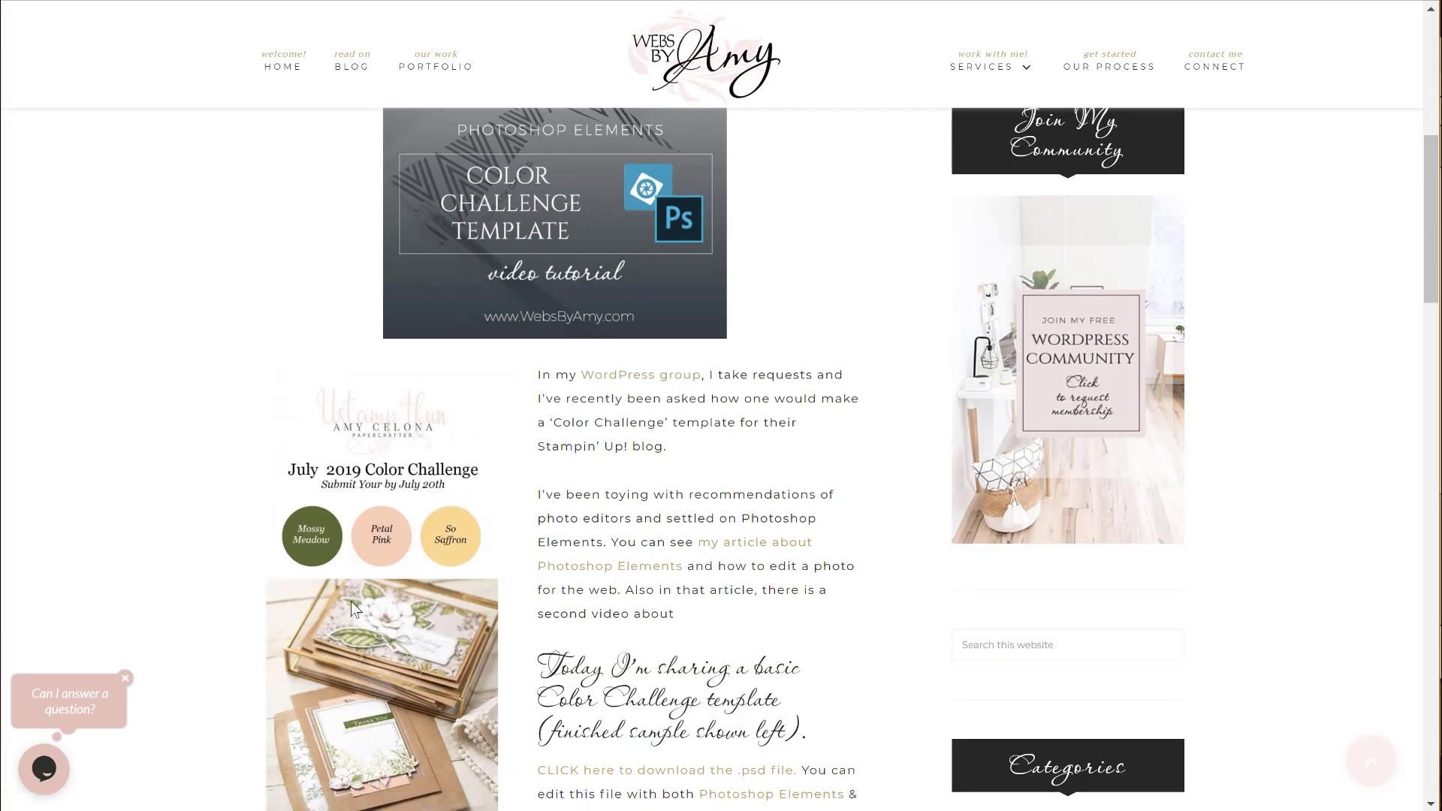
{"action": "scroll", "coordinate": [350, 601], "scroll_direction": "down", "scroll_amount": 2}
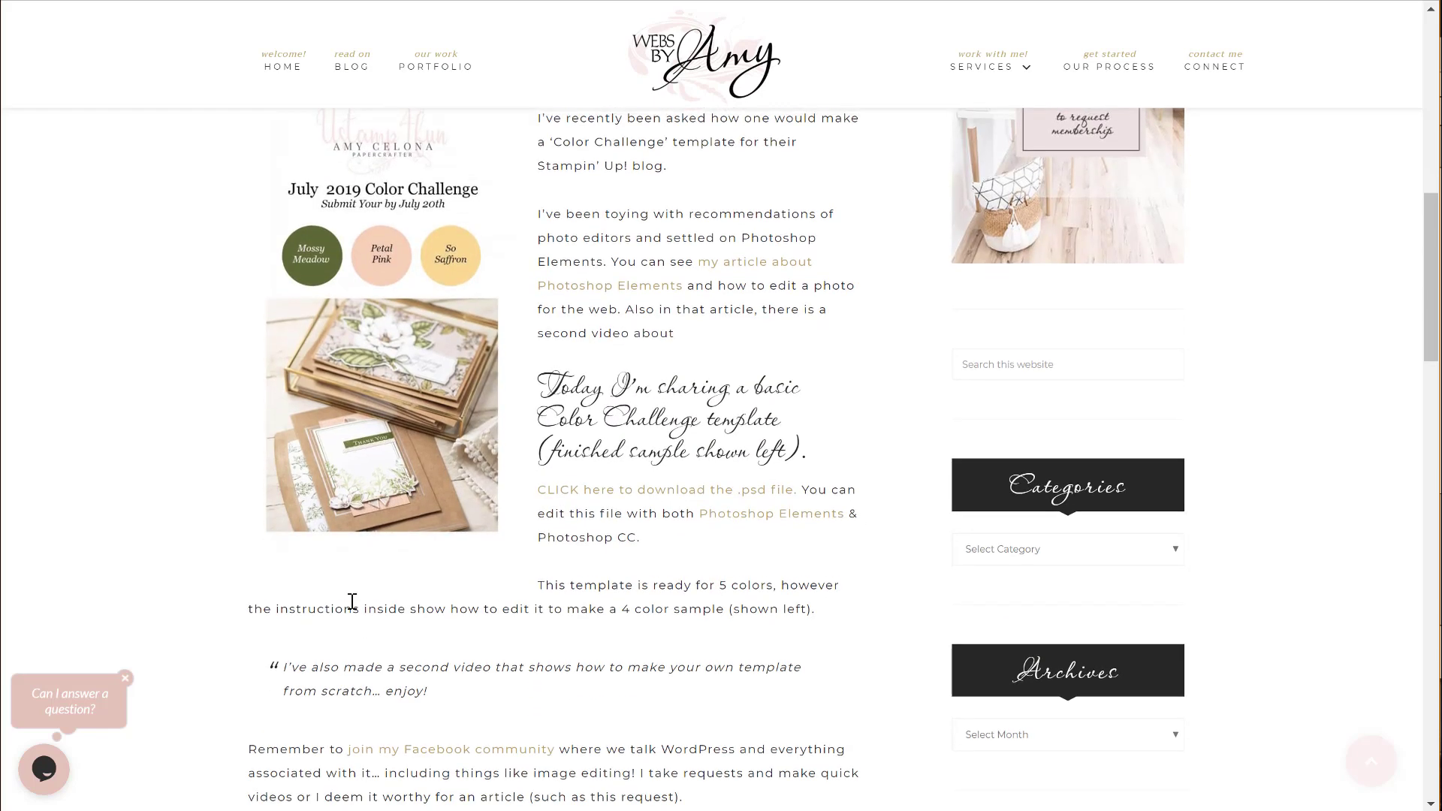
{"action": "scroll", "coordinate": [515, 416], "scroll_direction": "up", "scroll_amount": 1}
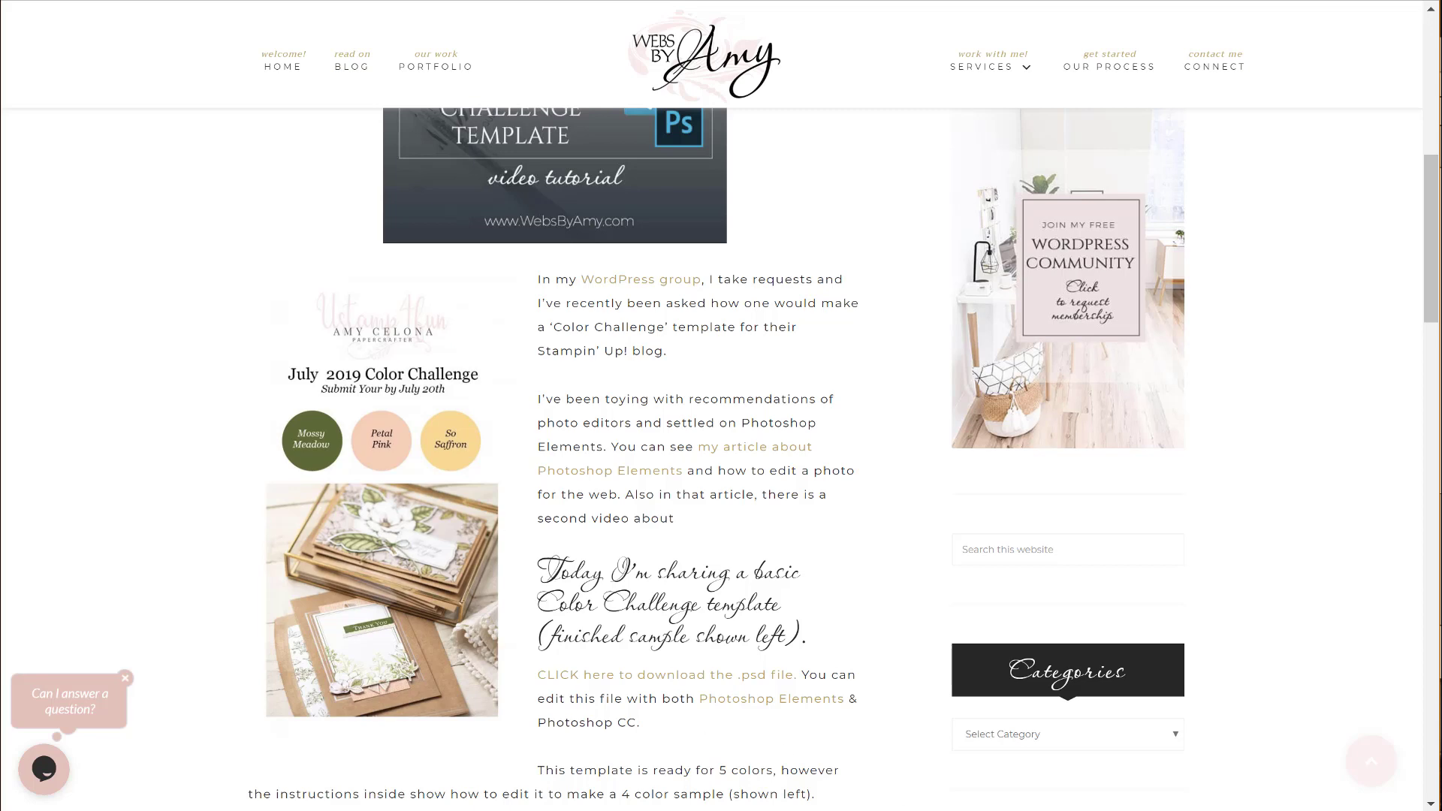
Return to Photoshop Elements, shift the July Color Challenge.psd window aside and collapse the 3 Color Swatches group.
{"action": "key", "text": "alt+Tab"}
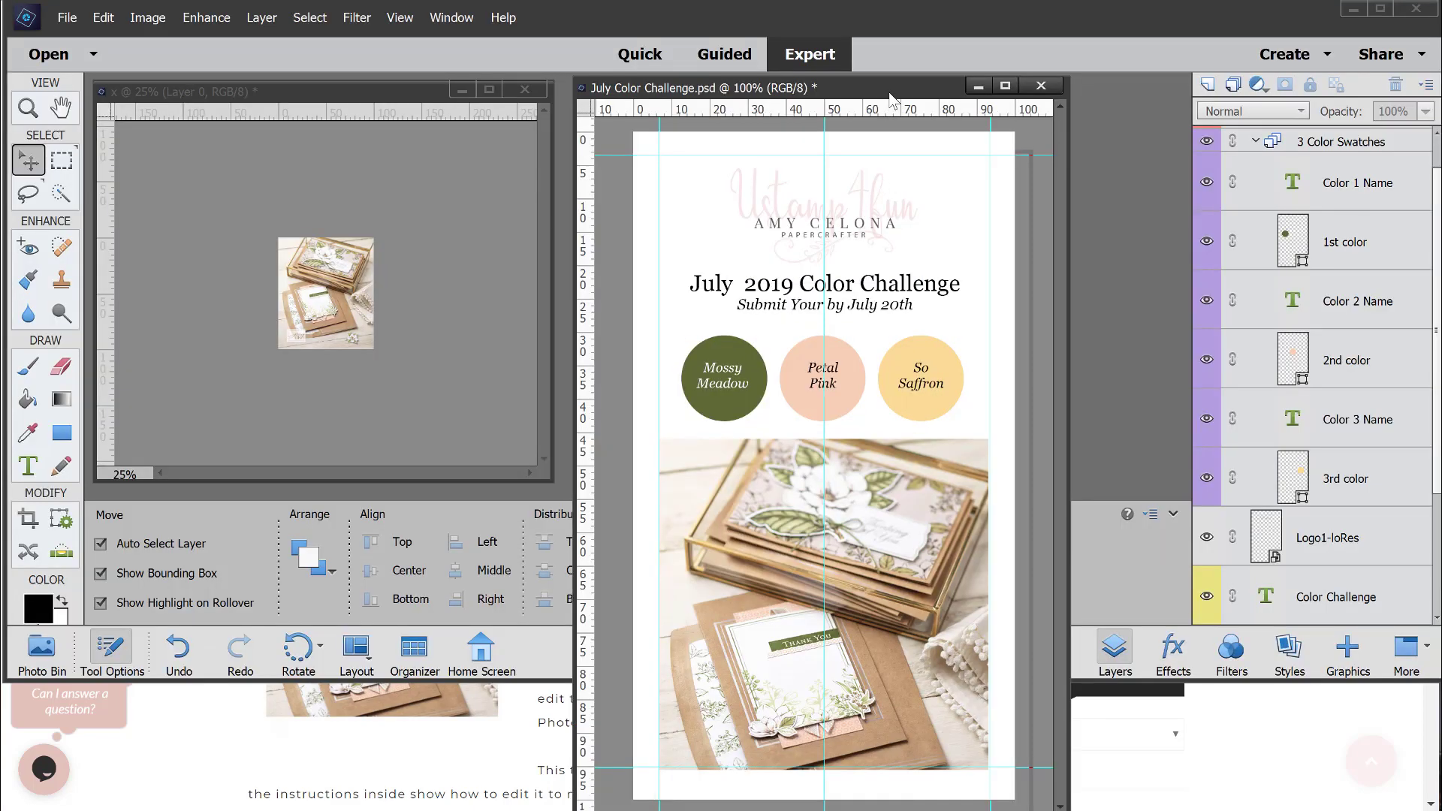
{"action": "left_click_drag", "start_coordinate": [892, 97], "coordinate": [758, 101]}
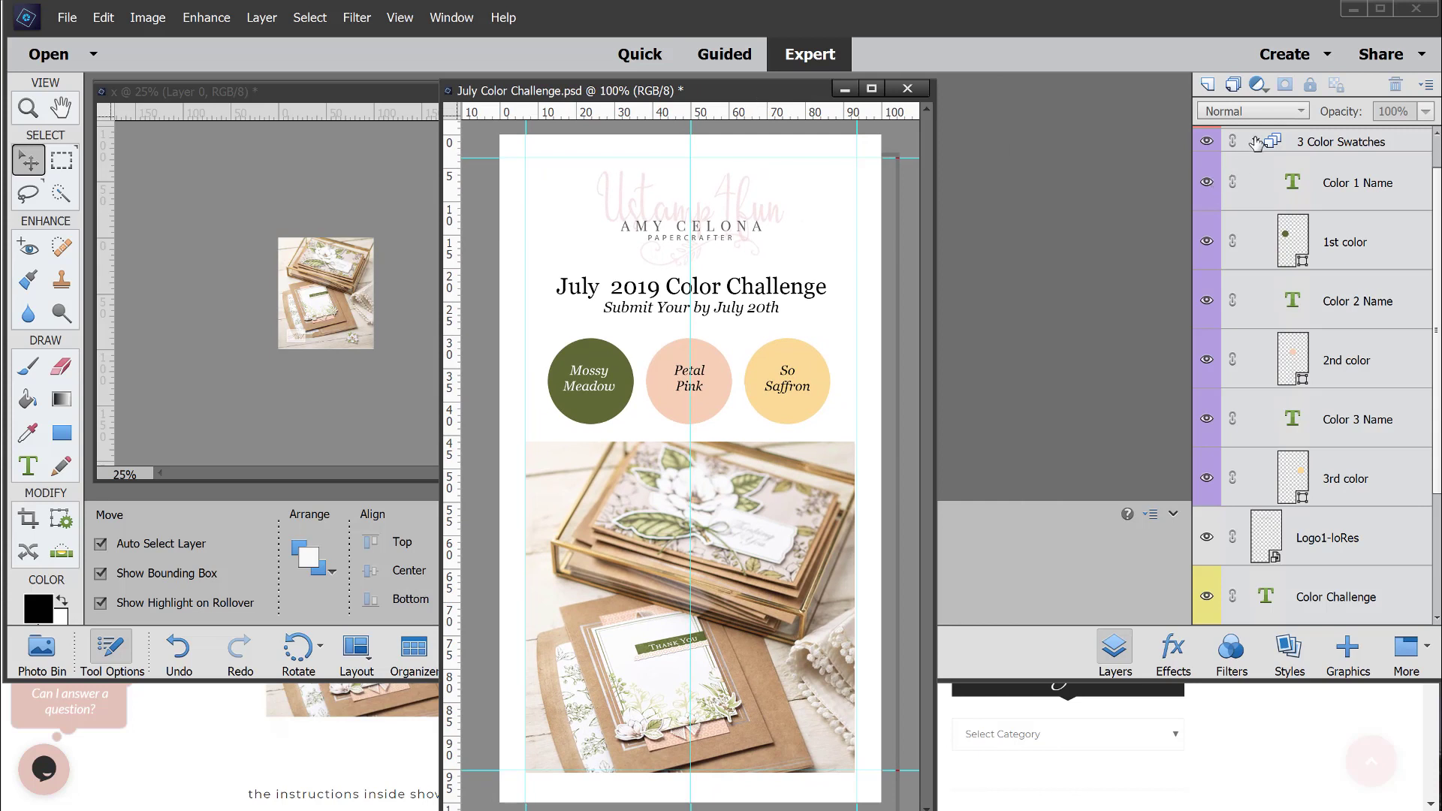
{"action": "left_click", "coordinate": [1255, 141]}
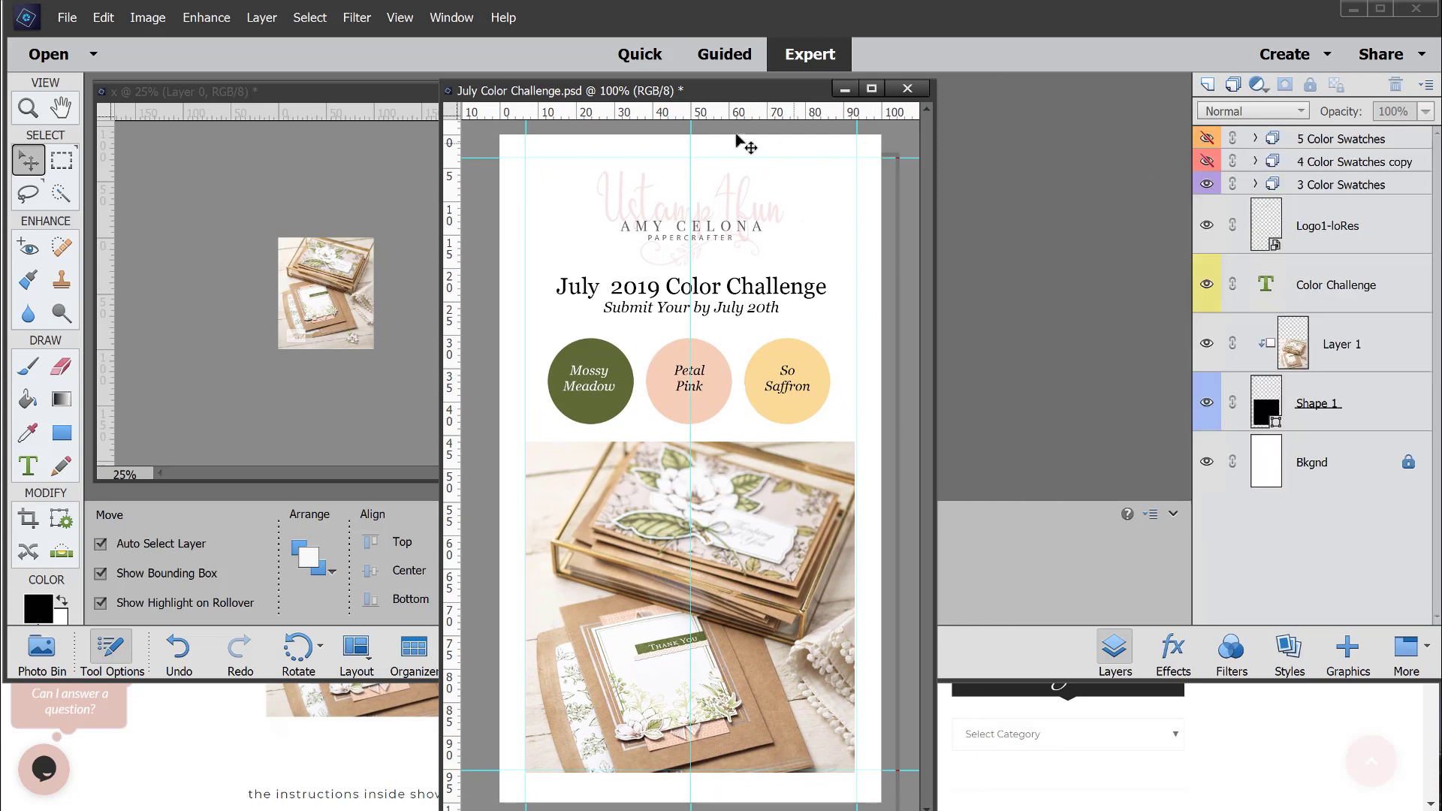